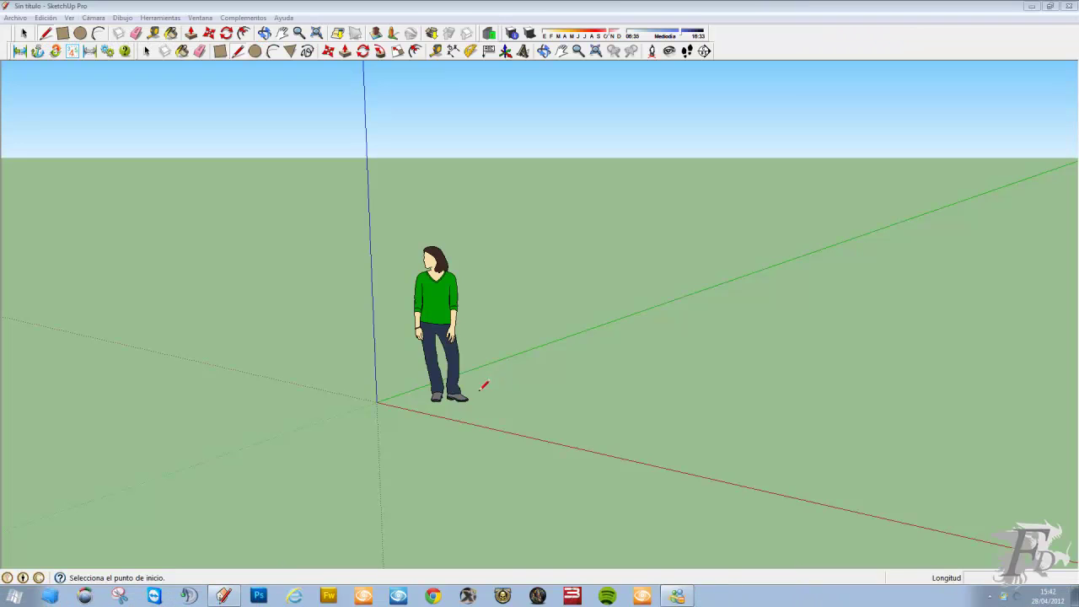
# Draw a roughly 7,00 m rectangle on the ground and reverse its faces so the front faces up.
pyautogui.moveTo(485, 386)
pyautogui.mouseDown(button='middle')
pyautogui.moveTo(831, 393)
pyautogui.moveTo(615, 426)
pyautogui.mouseUp(button='middle')
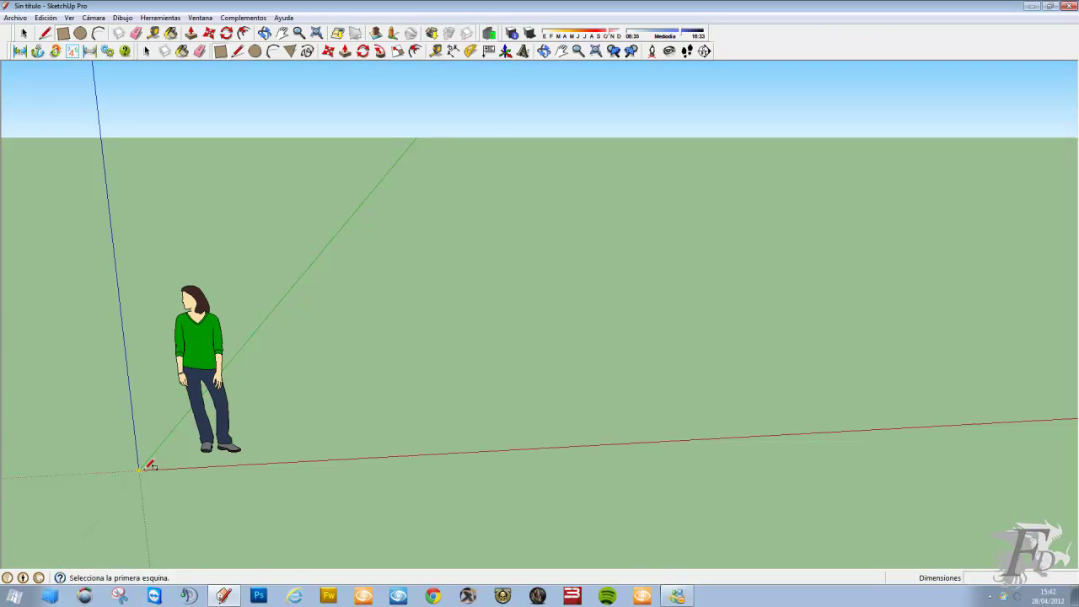
pyautogui.click(602, 268)
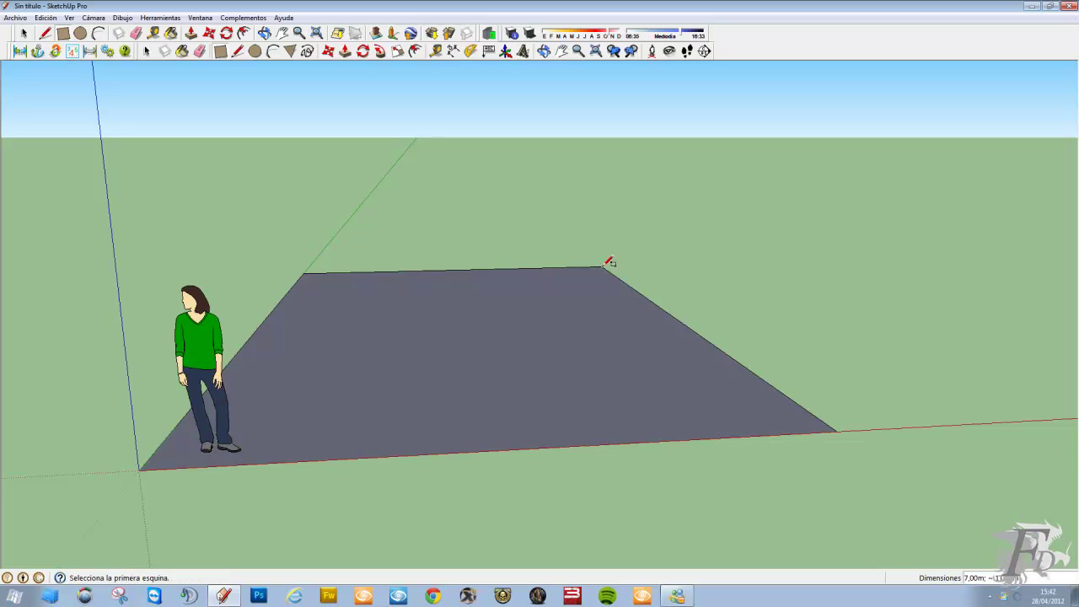
pyautogui.rightClick(523, 354)
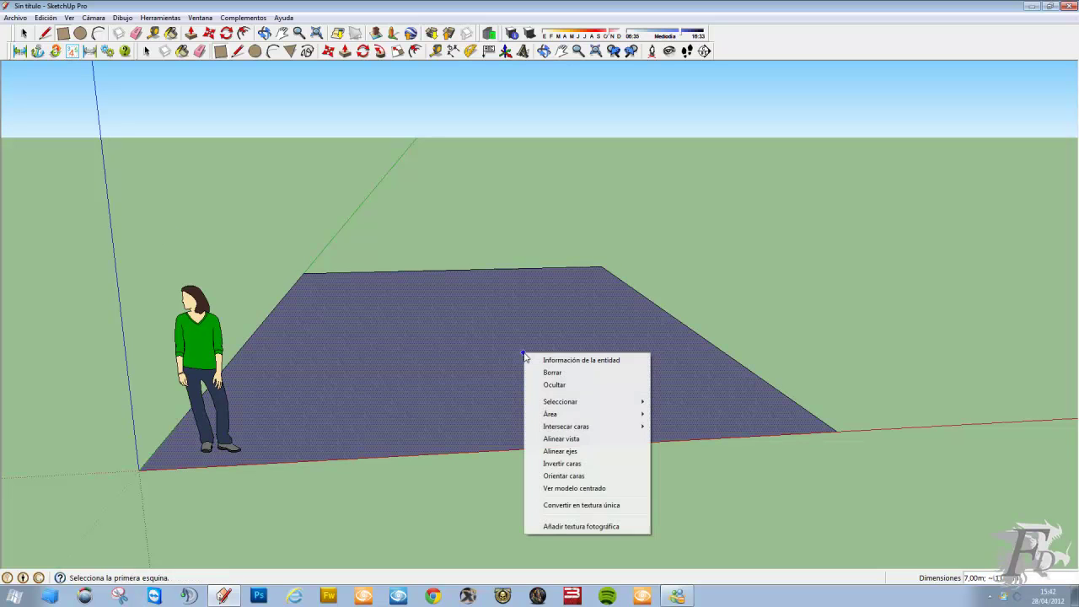
pyautogui.click(576, 465)
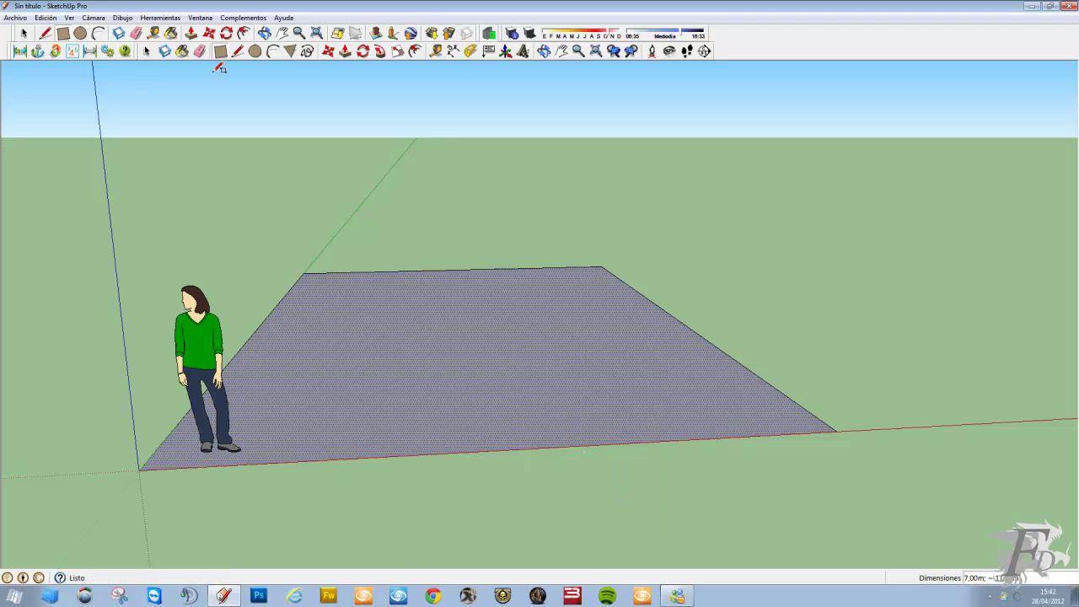
pyautogui.click(190, 32)
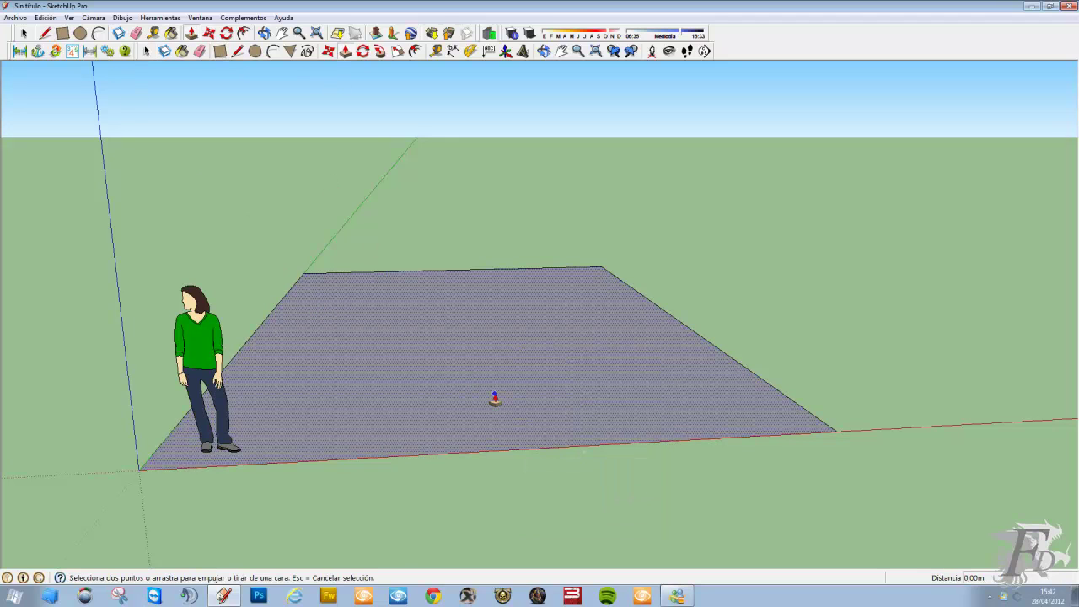
# Push/Pull the ground rectangle up into a tall white box and view its top from above.
pyautogui.moveTo(495, 399)
pyautogui.mouseDown()
pyautogui.moveTo(463, 232)
pyautogui.moveTo(465, 80)
pyautogui.mouseUp()
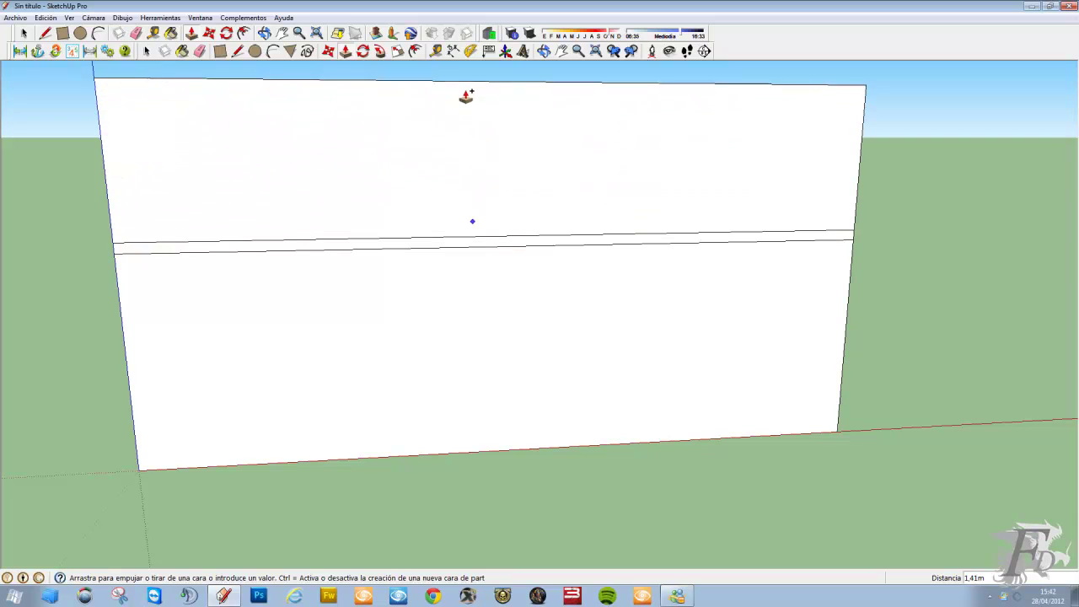
pyautogui.moveTo(466, 80); pyautogui.dragTo(470, 87)
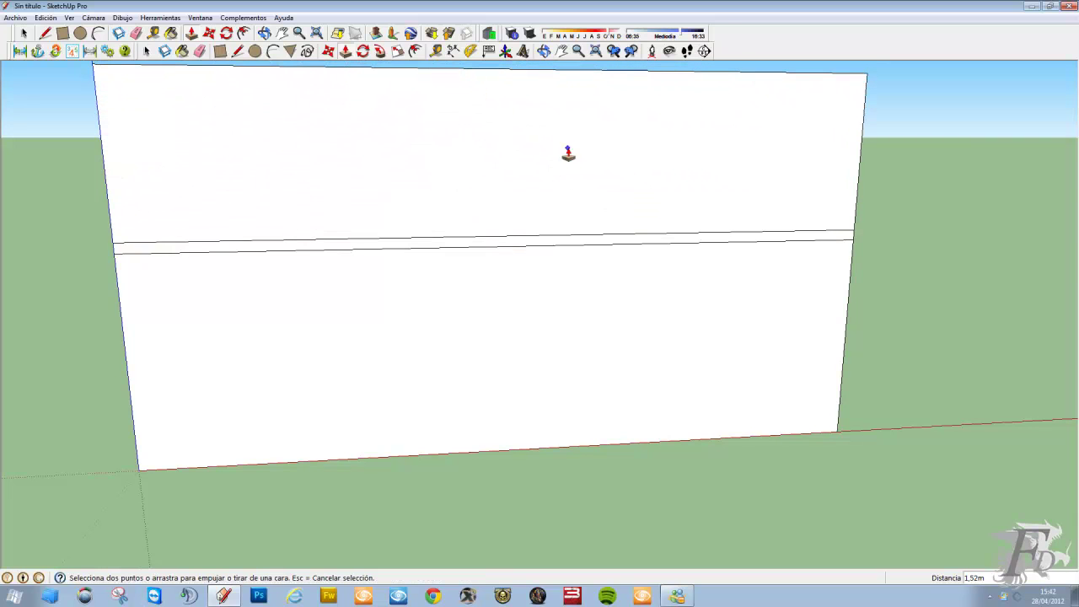
pyautogui.moveTo(953, 371)
pyautogui.mouseDown(button='middle')
pyautogui.moveTo(981, 441)
pyautogui.moveTo(824, 475)
pyautogui.mouseUp(button='middle')
pyautogui.scroll(2, 802, 316)
pyautogui.moveTo(802, 315)
pyautogui.mouseDown(button='middle')
pyautogui.moveTo(929, 266)
pyautogui.moveTo(812, 178)
pyautogui.moveTo(609, 162)
pyautogui.mouseUp(button='middle')
pyautogui.moveTo(186, 142); pyautogui.dragTo(261, 305, button='middle')
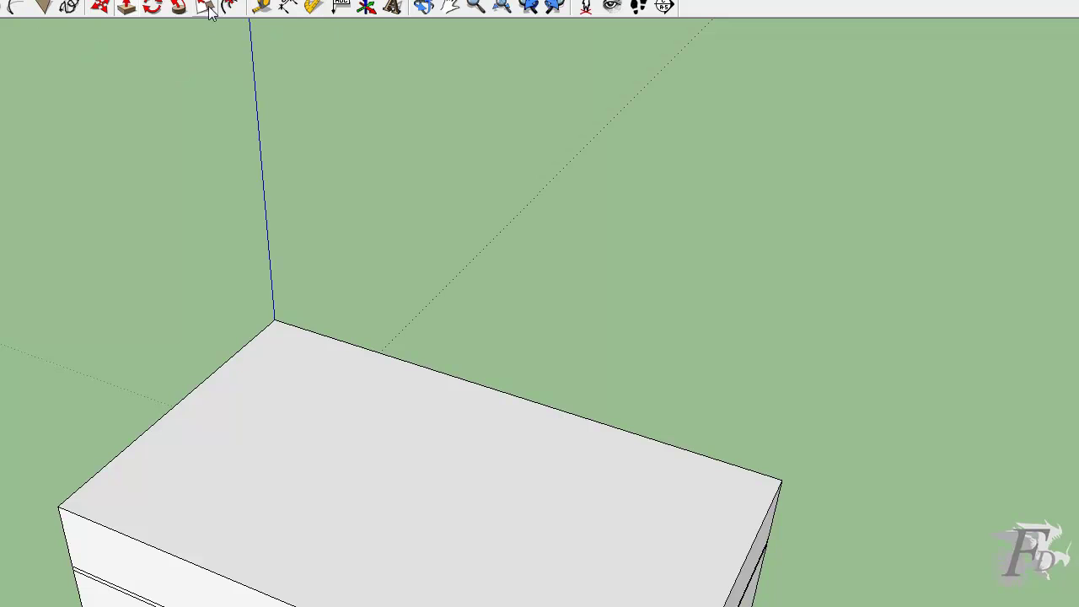
# Scale the box's top face inward from the centre and offset its outline into a border.
pyautogui.click(406, 519)
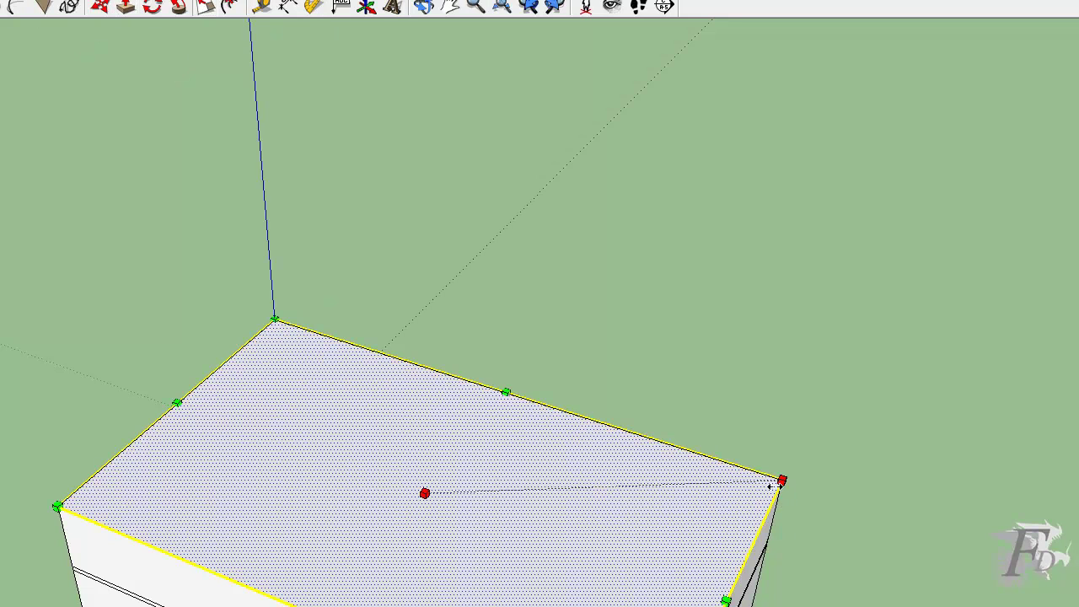
pyautogui.moveTo(781, 480); pyautogui.dragTo(722, 482)
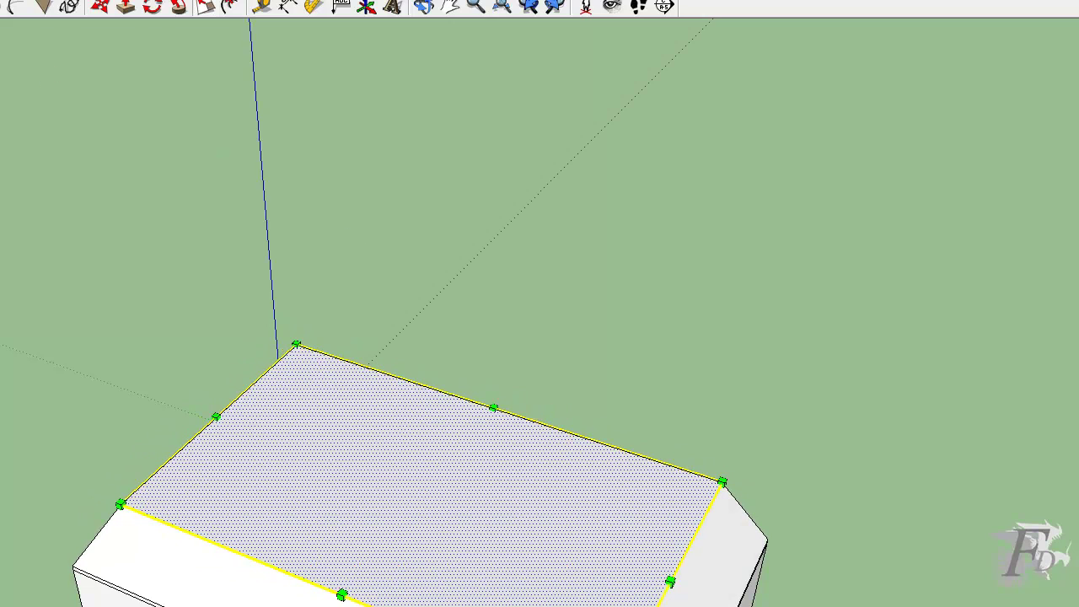
pyautogui.press('space')
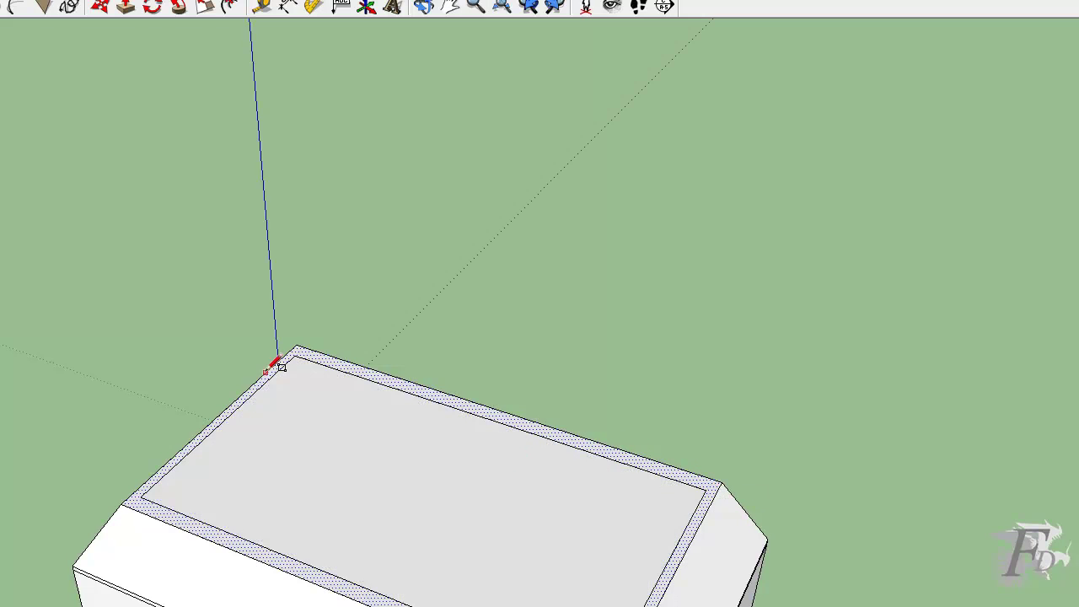
pyautogui.click(351, 481)
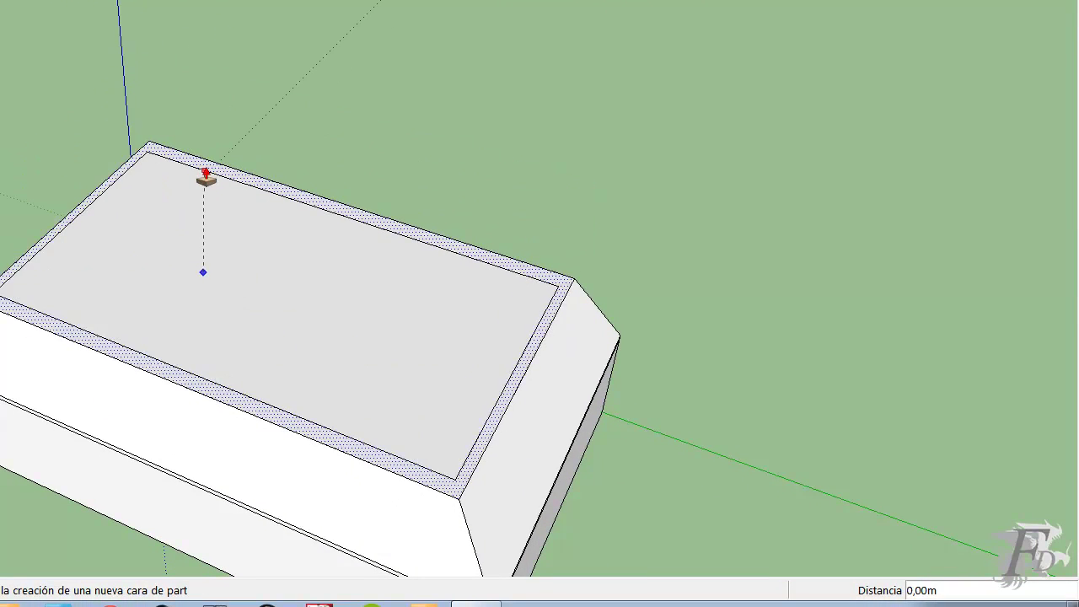
# Sink the inner top face 1,00 m to hollow the box, leaving thin walls.
pyautogui.write('1')
pyautogui.press('Return')
pyautogui.moveTo(246, 228)
pyautogui.mouseDown(button='middle')
pyautogui.moveTo(203, 224)
pyautogui.moveTo(229, 256)
pyautogui.mouseUp(button='middle')
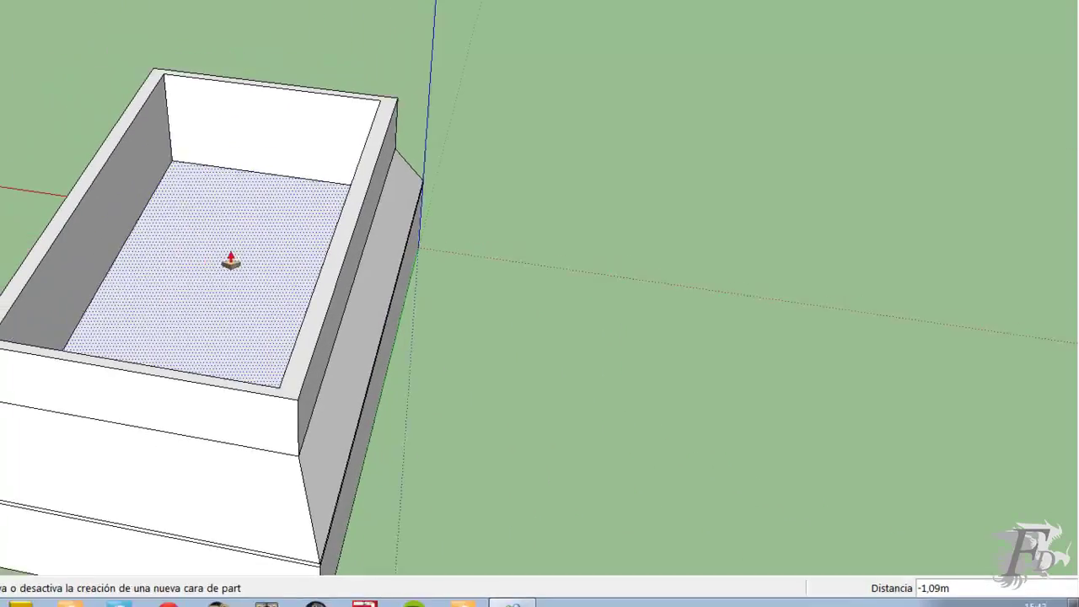
pyautogui.moveTo(458, 306)
pyautogui.mouseDown(button='middle')
pyautogui.moveTo(845, 270)
pyautogui.moveTo(1062, 226)
pyautogui.moveTo(942, 348)
pyautogui.moveTo(549, 390)
pyautogui.moveTo(295, 321)
pyautogui.moveTo(368, 290)
pyautogui.moveTo(500, 267)
pyautogui.mouseUp(button='middle')
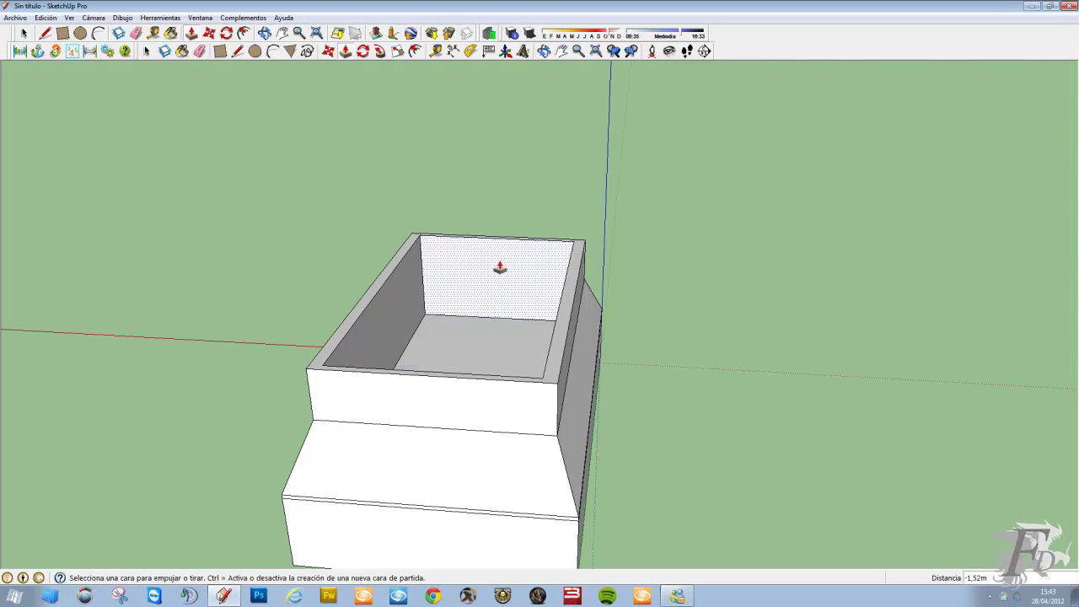
pyautogui.click(397, 51)
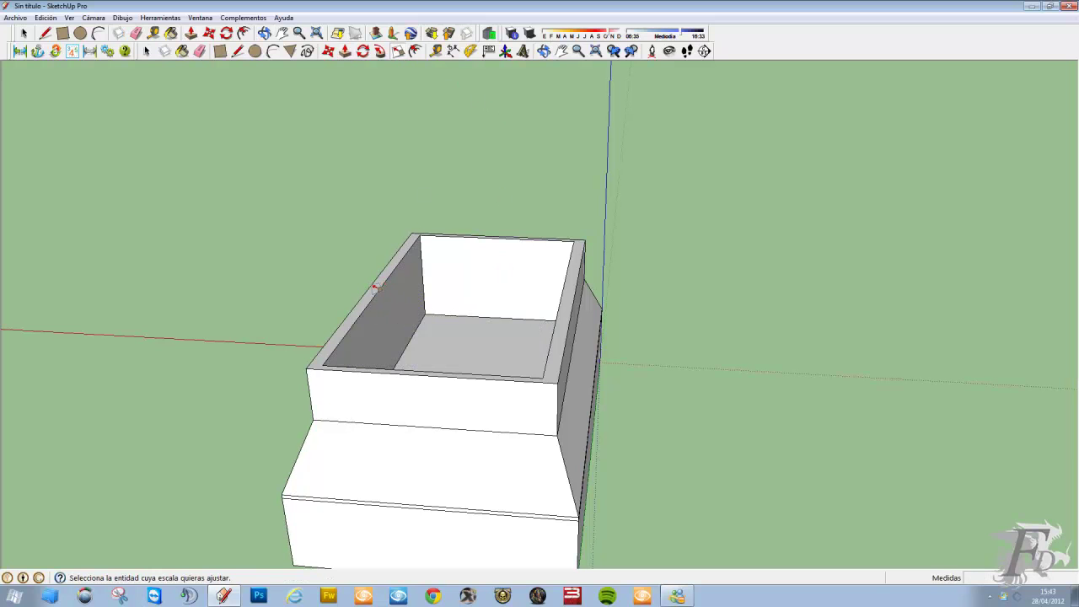
# Scale the hollow box's top rim inward to 0,83 so its walls lean inward.
pyautogui.scroll(2, 377, 288)
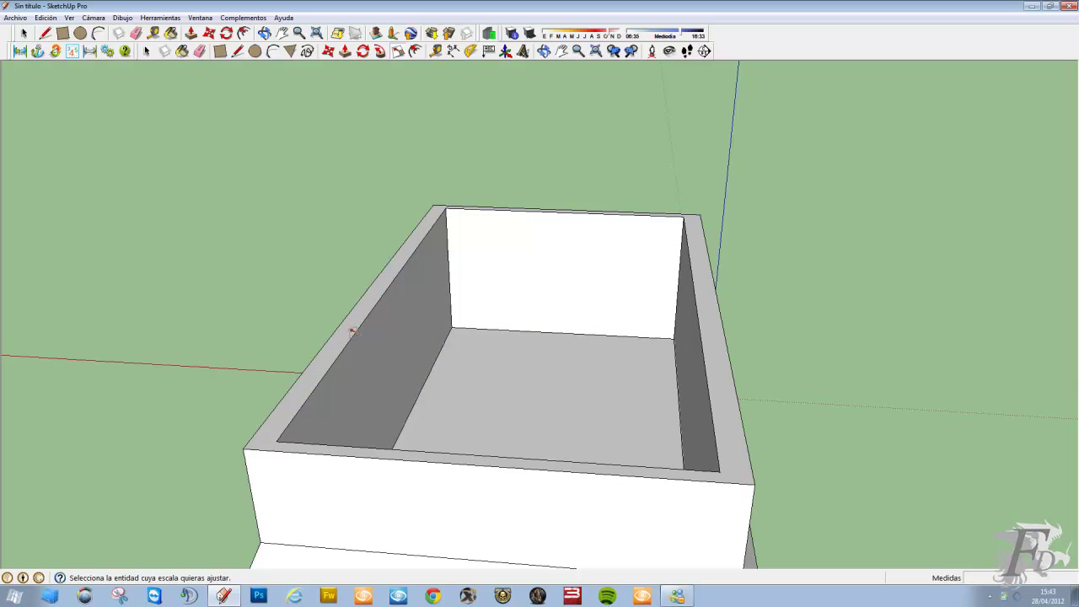
pyautogui.moveTo(354, 329)
pyautogui.mouseDown(button='middle')
pyautogui.moveTo(461, 304)
pyautogui.moveTo(618, 293)
pyautogui.mouseUp(button='middle')
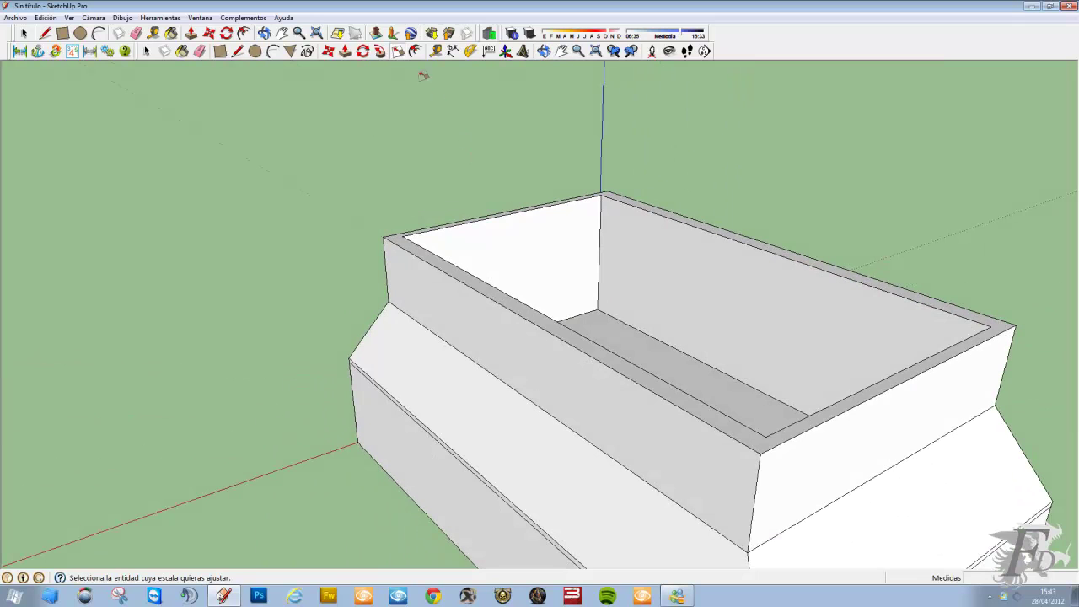
pyautogui.moveTo(542, 325)
pyautogui.mouseDown(button='middle')
pyautogui.moveTo(607, 357)
pyautogui.moveTo(860, 374)
pyautogui.moveTo(933, 301)
pyautogui.moveTo(976, 343)
pyautogui.moveTo(525, 360)
pyautogui.mouseUp(button='middle')
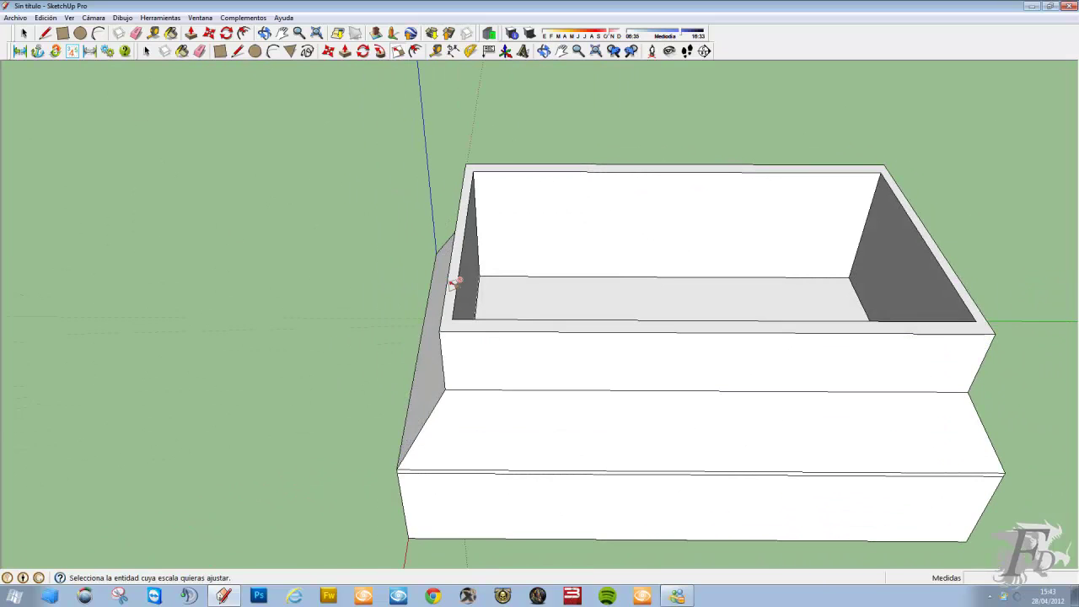
pyautogui.scroll(3, 453, 283)
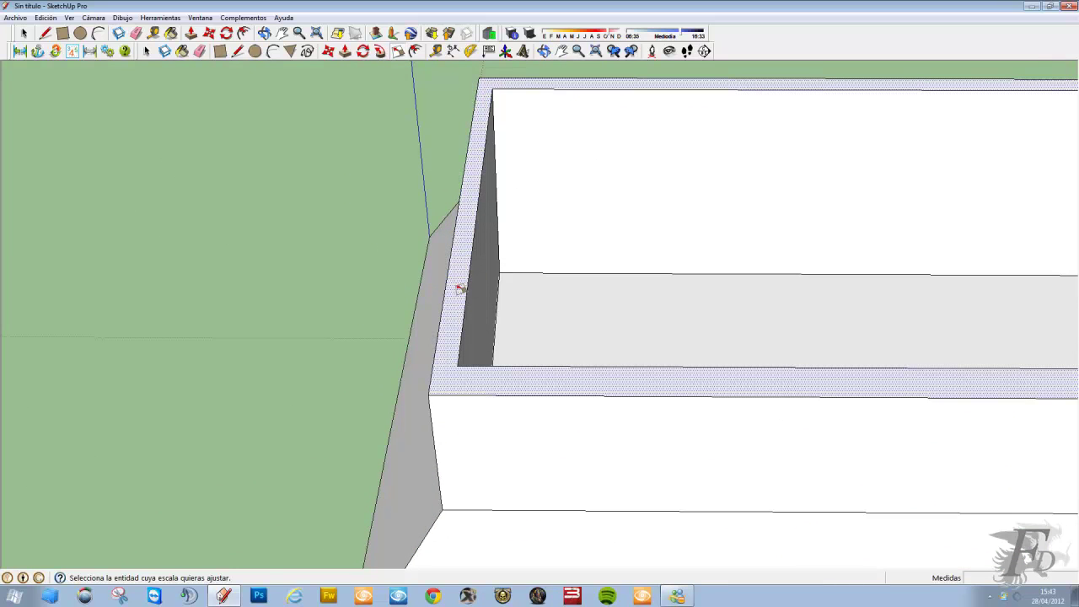
pyautogui.click(460, 288)
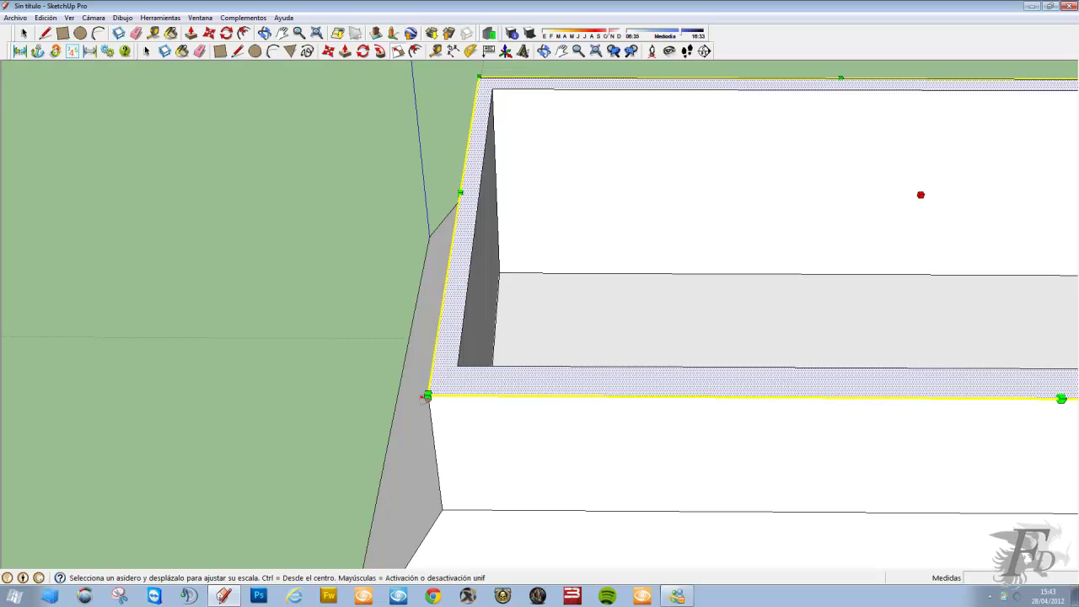
pyautogui.moveTo(427, 395); pyautogui.dragTo(534, 349)
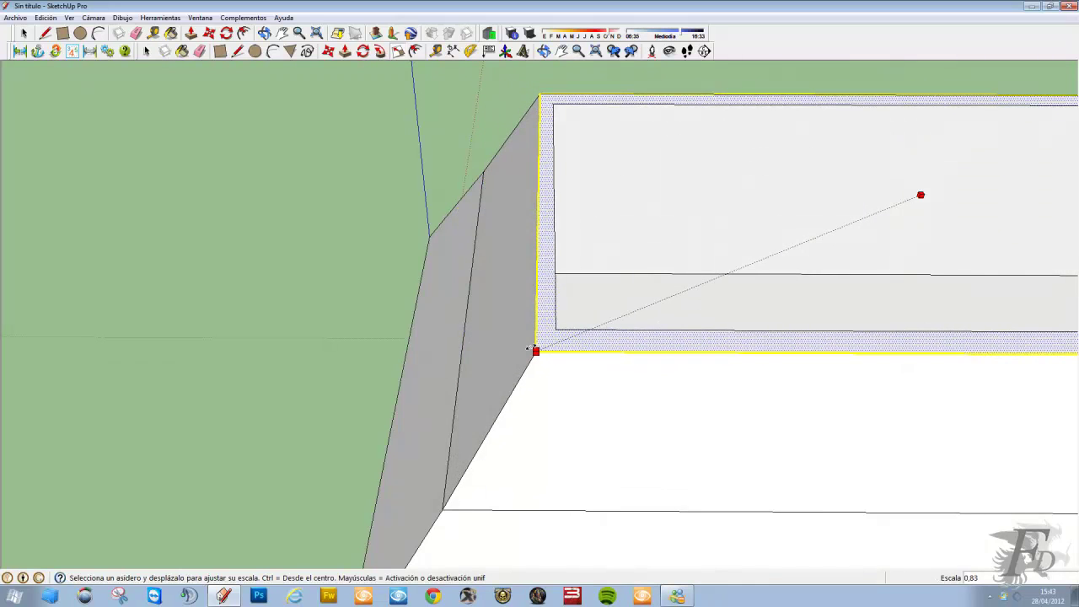
pyautogui.moveTo(536, 349)
pyautogui.mouseDown(button='middle')
pyautogui.moveTo(675, 294)
pyautogui.moveTo(861, 161)
pyautogui.moveTo(612, 234)
pyautogui.moveTo(735, 255)
pyautogui.moveTo(631, 248)
pyautogui.mouseUp(button='middle')
# Push/Pull the rim face upward into a taller vertical wall.
pyautogui.click(191, 33)
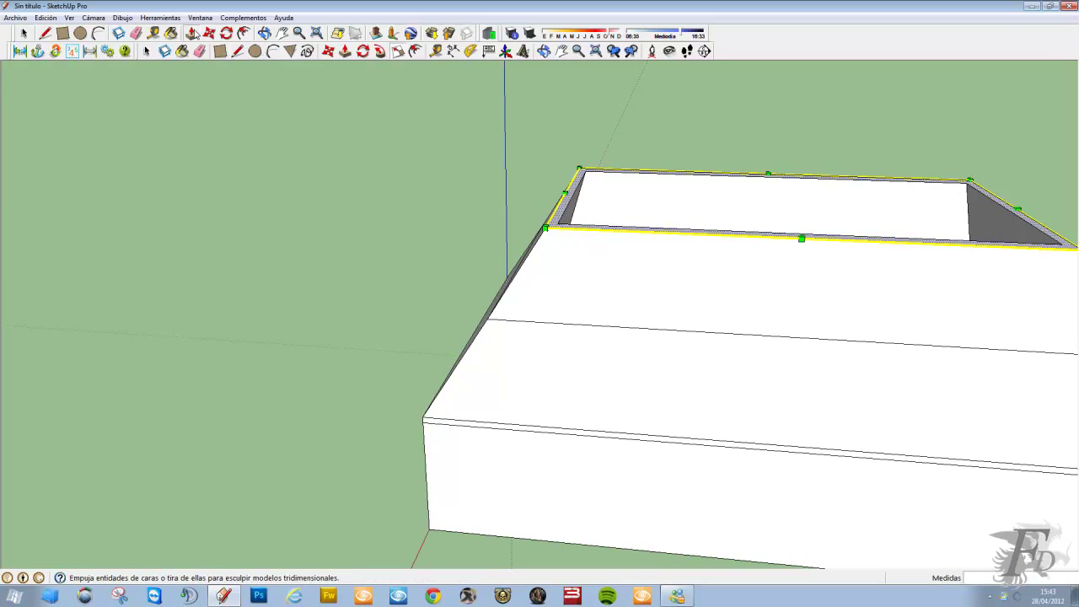
pyautogui.click(558, 217)
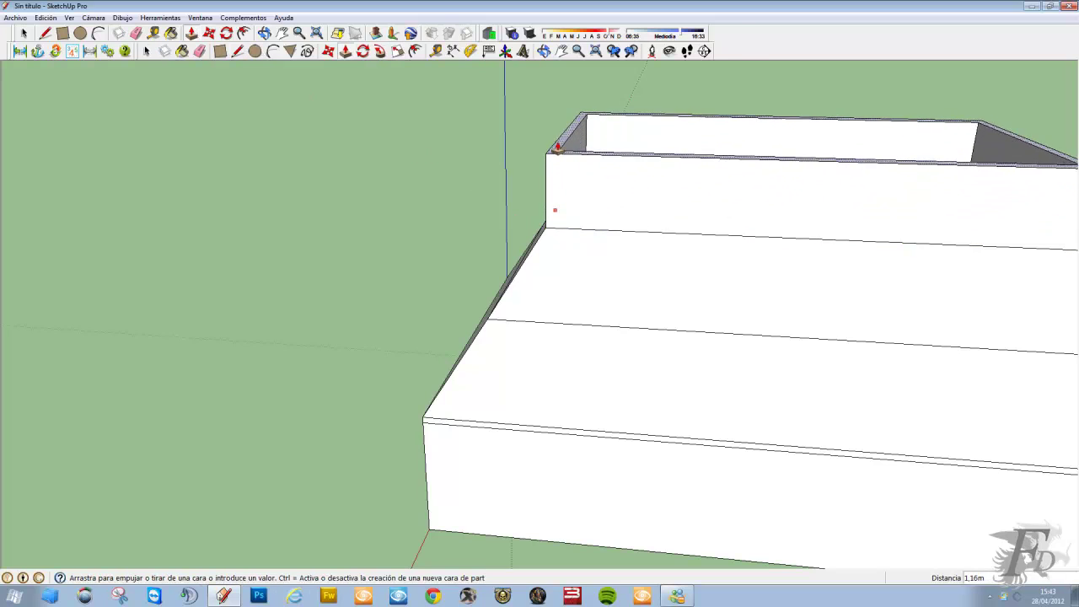
pyautogui.click(559, 94)
pyautogui.moveTo(571, 219)
pyautogui.mouseDown(button='middle')
pyautogui.moveTo(702, 266)
pyautogui.moveTo(481, 397)
pyautogui.moveTo(385, 298)
pyautogui.moveTo(662, 198)
pyautogui.moveTo(757, 210)
pyautogui.moveTo(66, 138)
pyautogui.moveTo(177, 177)
pyautogui.mouseUp(button='middle')
# Raise the rim again for a band and flare its outer edges into an overhanging lip.
pyautogui.moveTo(124, 159); pyautogui.dragTo(124, 88)
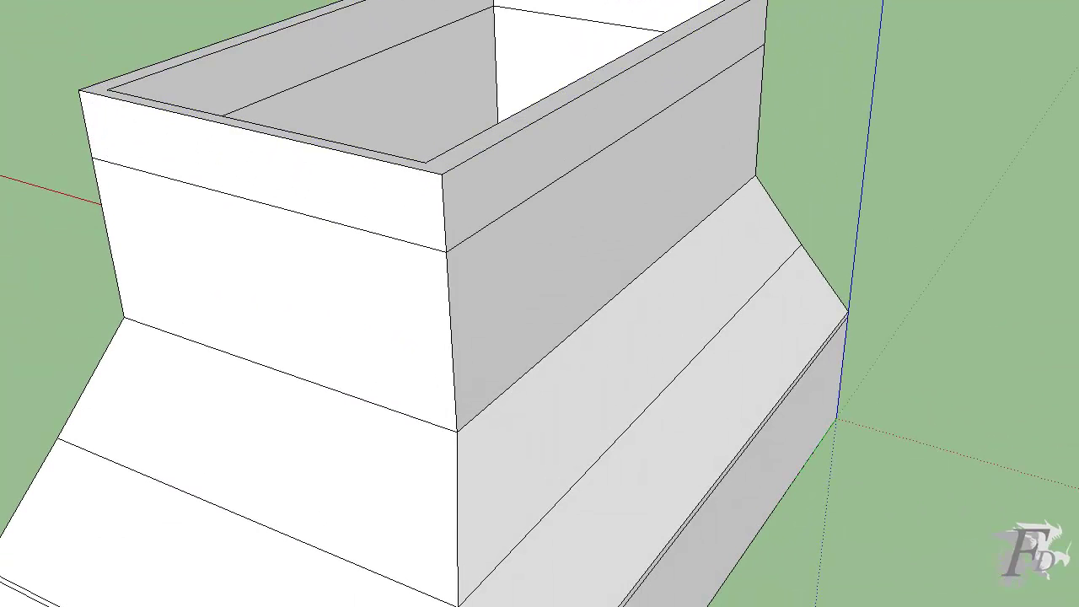
pyautogui.click(470, 157)
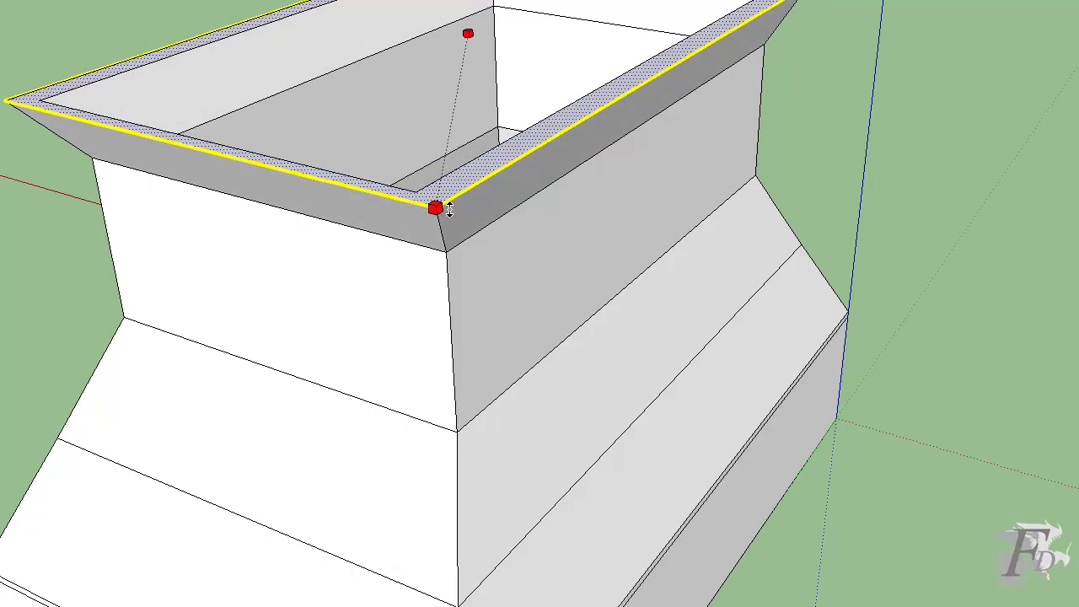
pyautogui.scroll(-5, 463, 202)
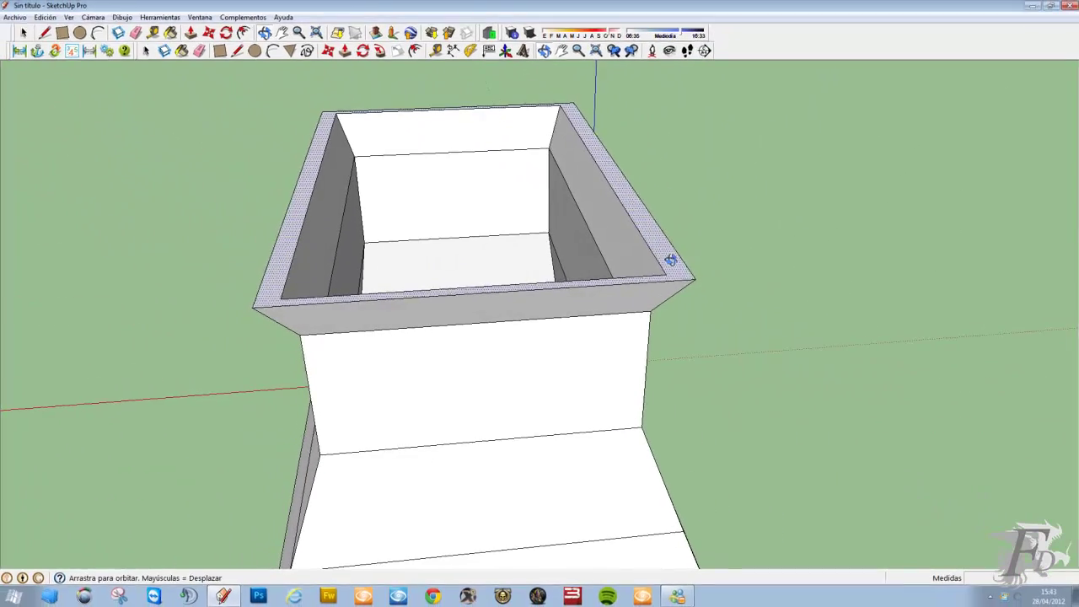
pyautogui.scroll(-3, 626, 264)
pyautogui.moveTo(626, 264); pyautogui.dragTo(783, 239, button='middle')
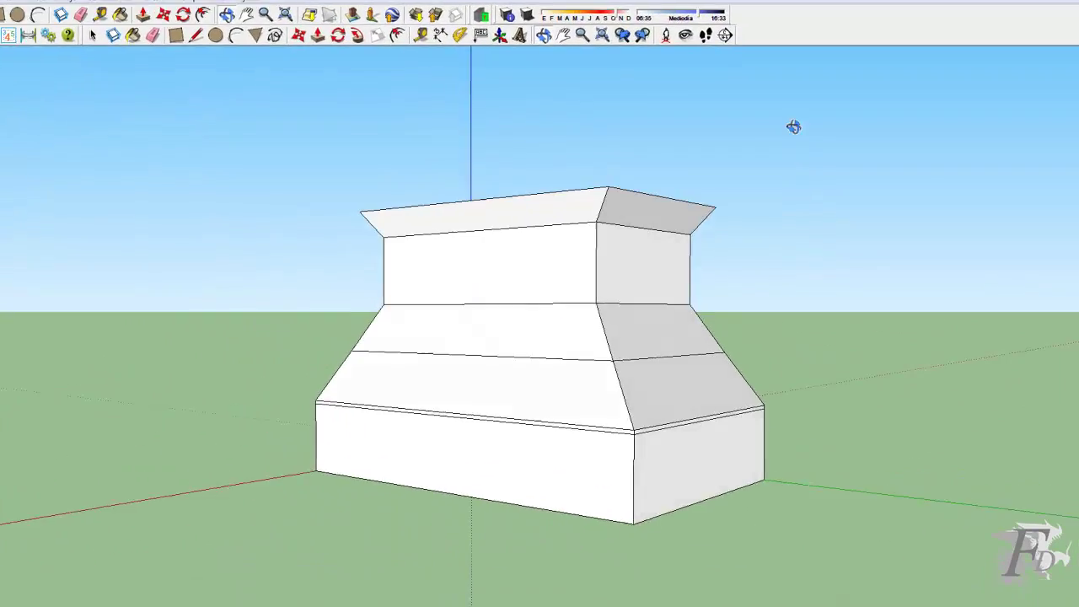
# Pull the rim up into a new tier and scale its top edges inward to taper it.
pyautogui.moveTo(426, 306)
pyautogui.mouseDown(button='middle')
pyautogui.moveTo(277, 391)
pyautogui.moveTo(678, 397)
pyautogui.mouseUp(button='middle')
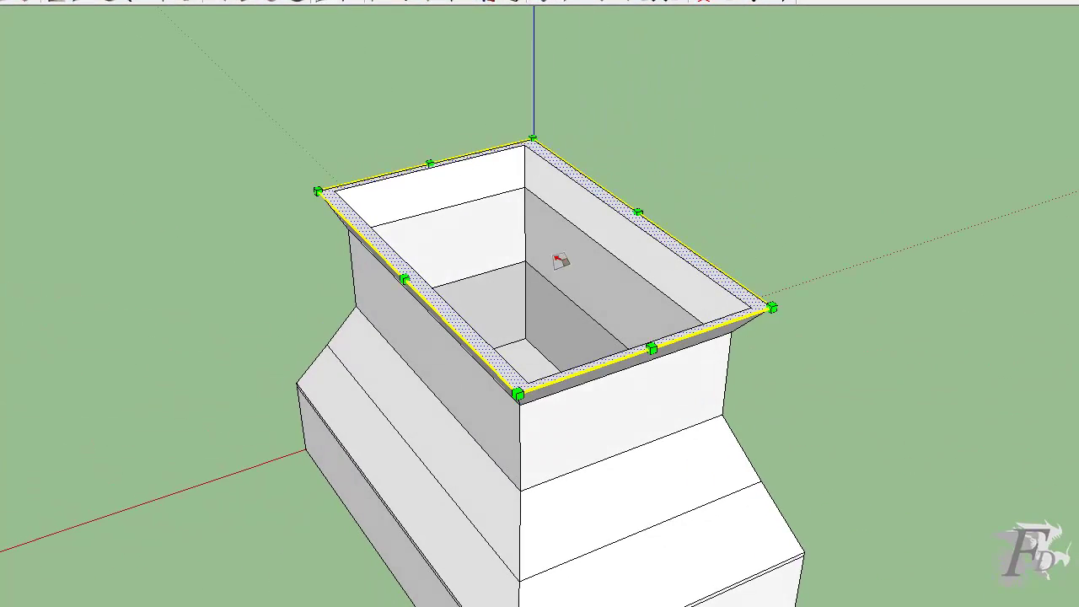
pyautogui.press('p')
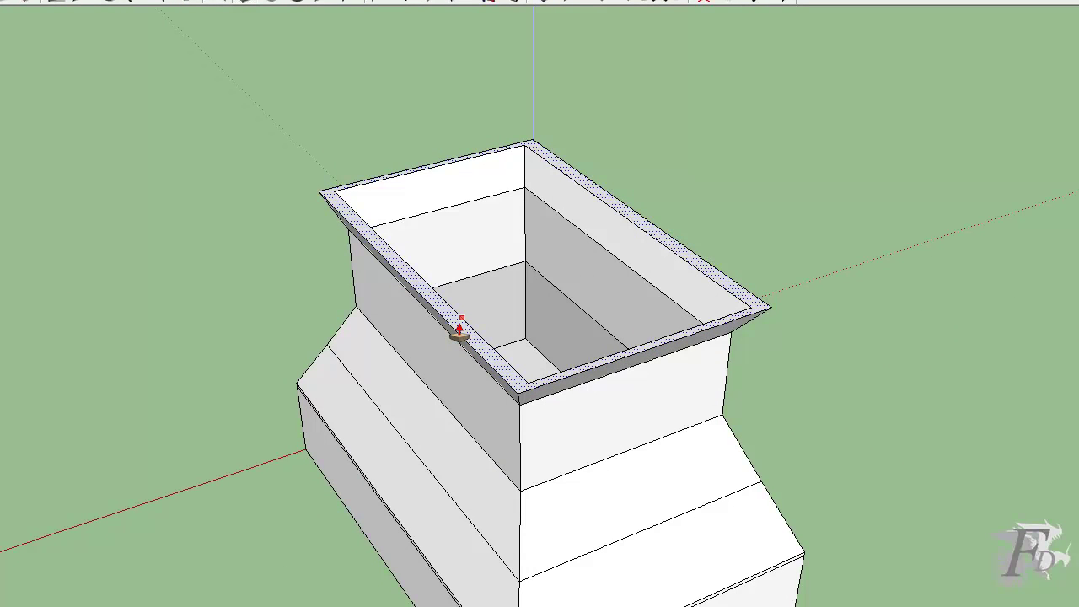
pyautogui.moveTo(462, 323)
pyautogui.mouseDown()
pyautogui.moveTo(464, 267)
pyautogui.moveTo(480, 317)
pyautogui.moveTo(475, 212)
pyautogui.moveTo(469, 193)
pyautogui.moveTo(449, 187)
pyautogui.mouseUp()
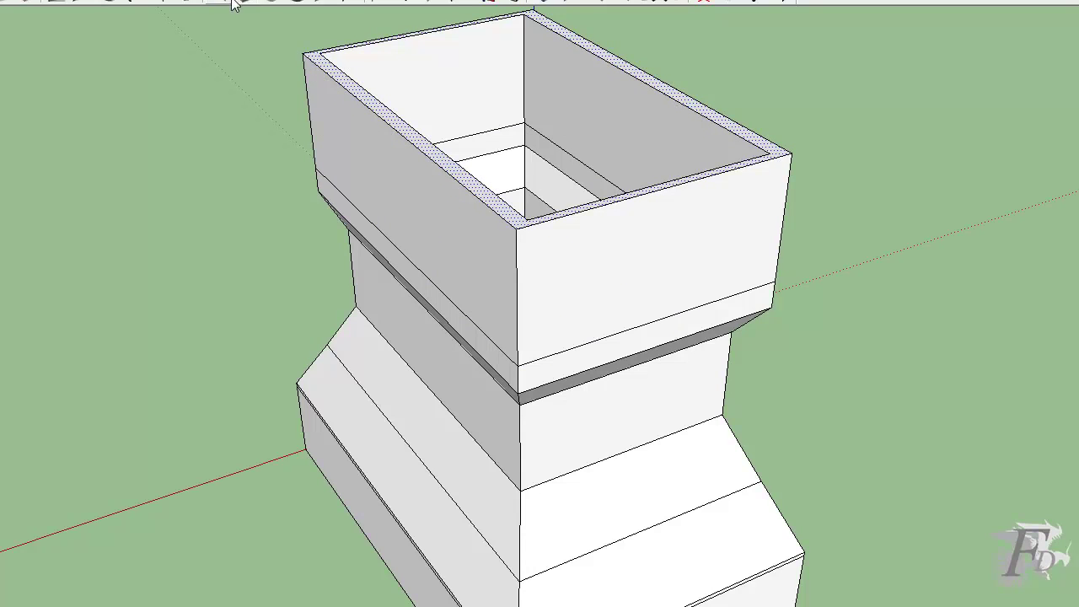
pyautogui.click(327, 2)
pyautogui.moveTo(516, 229); pyautogui.dragTo(518, 173)
pyautogui.moveTo(518, 174)
pyautogui.mouseDown(button='middle')
pyautogui.moveTo(541, 196)
pyautogui.moveTo(1031, 231)
pyautogui.moveTo(1060, 116)
pyautogui.moveTo(838, 75)
pyautogui.moveTo(646, 307)
pyautogui.moveTo(528, 477)
pyautogui.moveTo(544, 435)
pyautogui.moveTo(882, 198)
pyautogui.moveTo(903, 224)
pyautogui.moveTo(626, 282)
pyautogui.moveTo(810, 187)
pyautogui.moveTo(570, 352)
pyautogui.moveTo(759, 317)
pyautogui.moveTo(559, 333)
pyautogui.moveTo(855, 323)
pyautogui.moveTo(566, 345)
pyautogui.moveTo(501, 339)
pyautogui.mouseUp(button='middle')
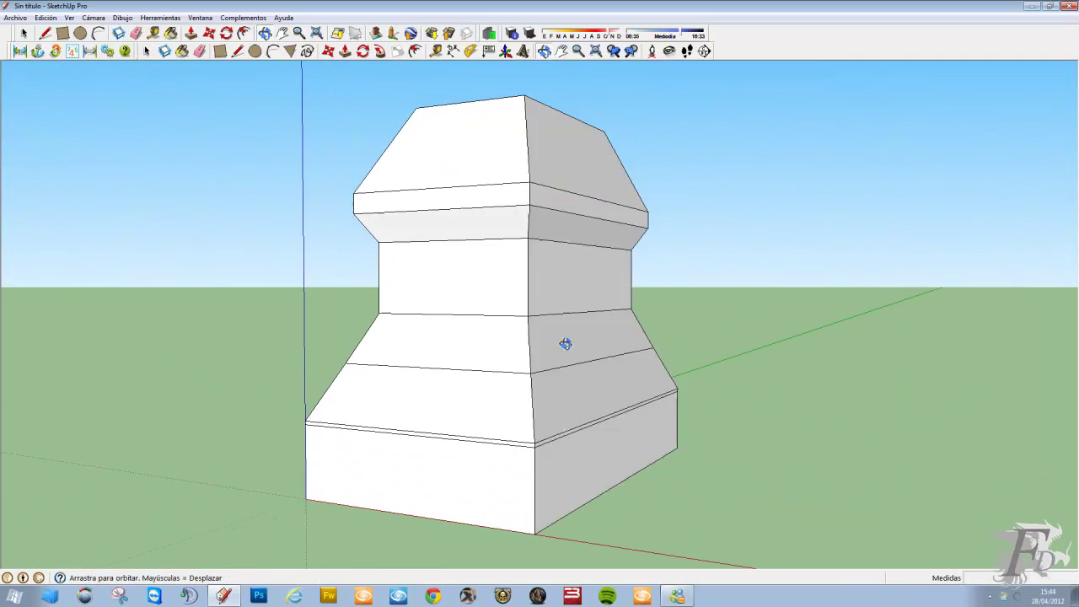
# Turn the view front-on to the middle tier to start a rectangle on its face.
pyautogui.press('s')
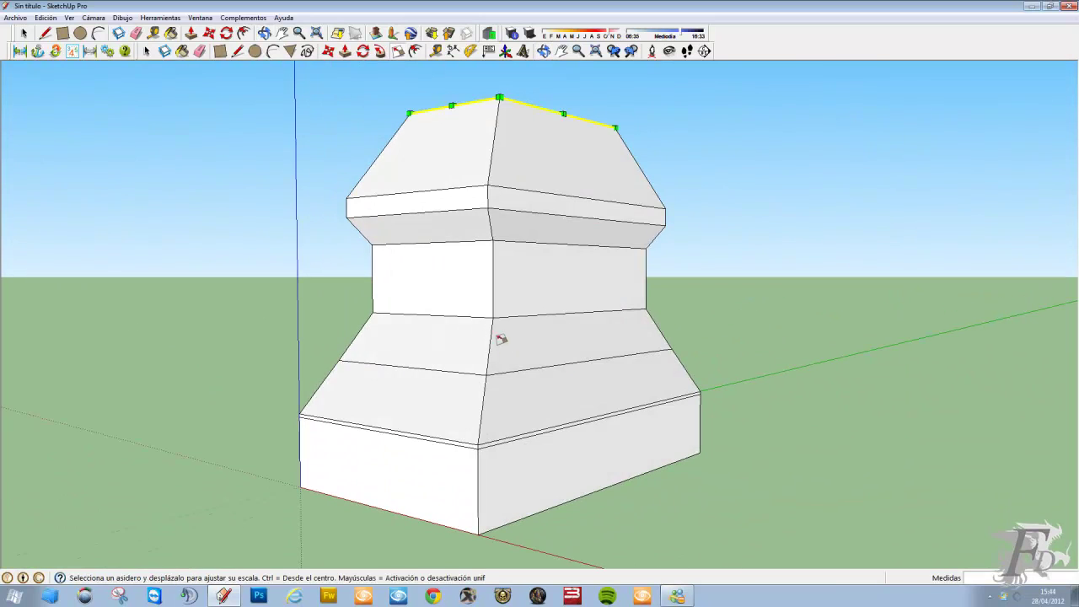
pyautogui.click(63, 34)
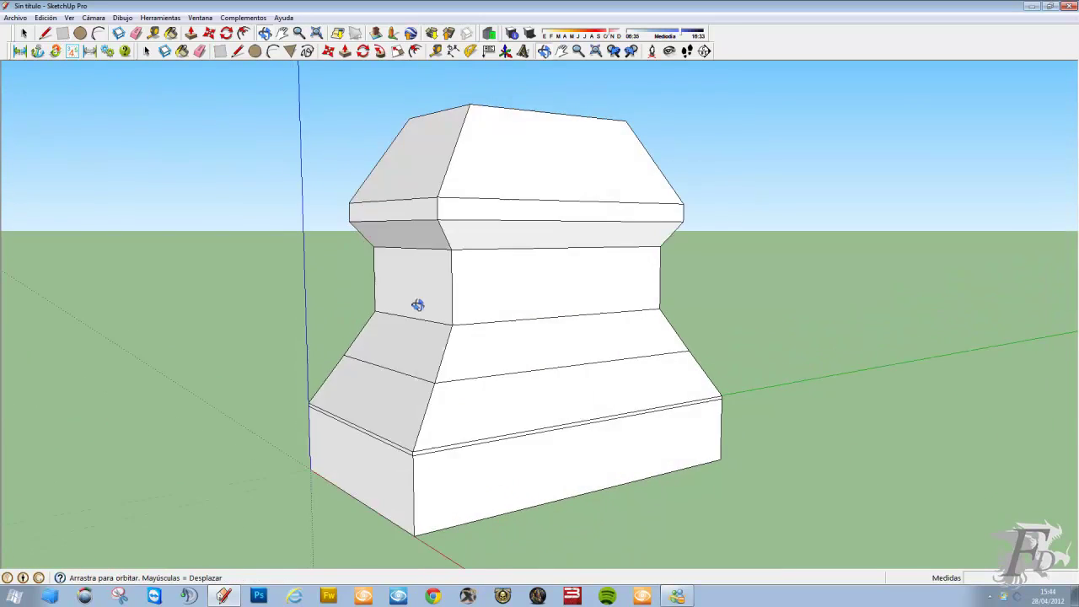
pyautogui.moveTo(416, 304); pyautogui.dragTo(205, 265, button='middle')
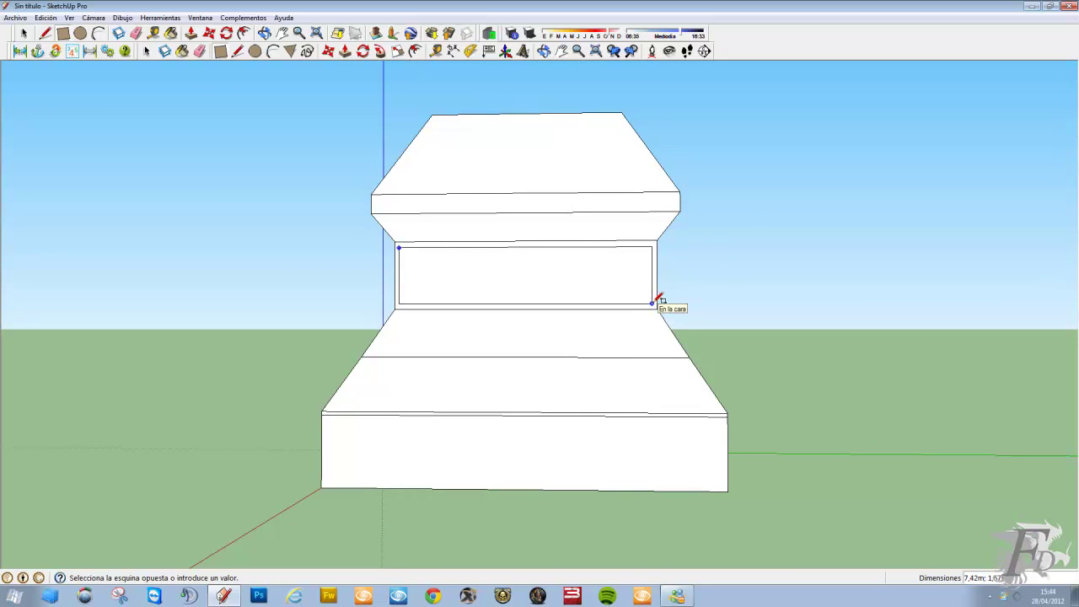
# Complete the middle-tier rectangle and push it inward into a recessed window opening.
pyautogui.click(653, 302)
pyautogui.moveTo(650, 306)
pyautogui.mouseDown(button='middle')
pyautogui.moveTo(952, 349)
pyautogui.moveTo(871, 287)
pyautogui.mouseUp(button='middle')
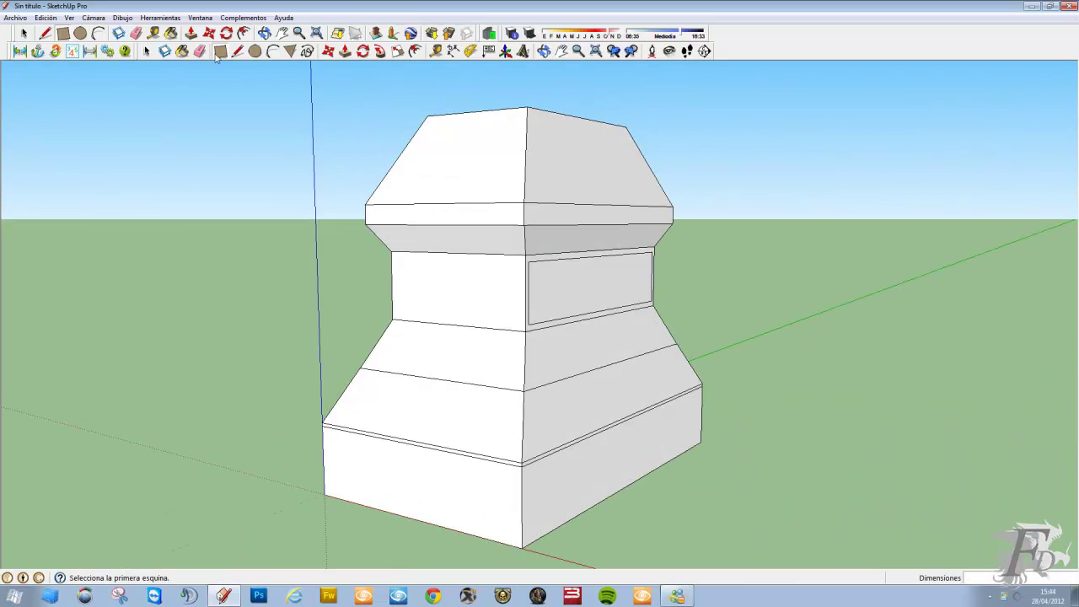
pyautogui.click(191, 35)
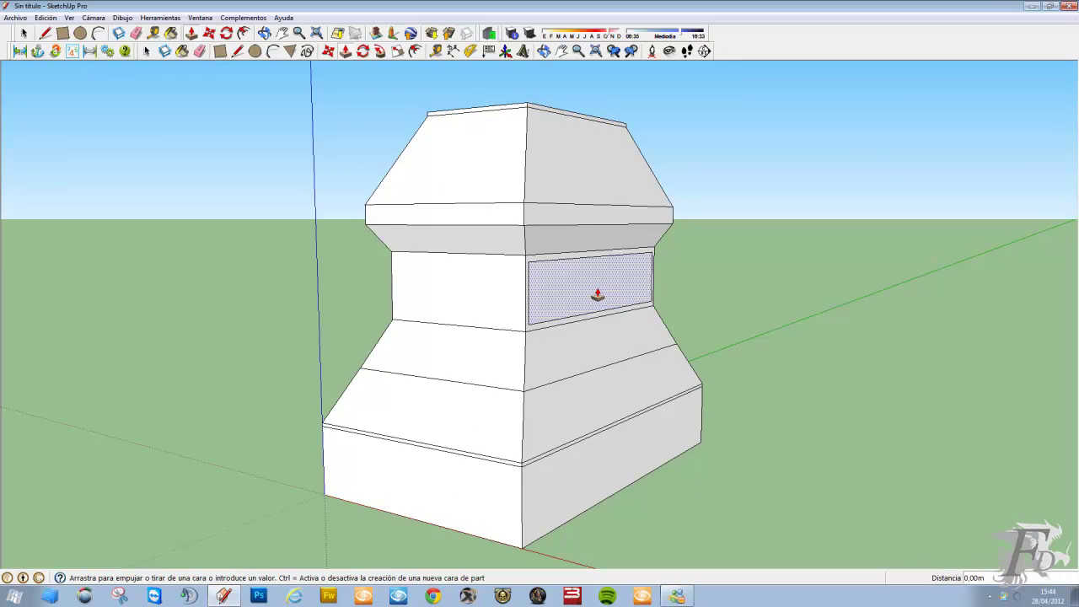
pyautogui.click(598, 295)
pyautogui.click(581, 283)
pyautogui.moveTo(531, 270)
pyautogui.mouseDown(button='middle')
pyautogui.moveTo(412, 286)
pyautogui.moveTo(410, 278)
pyautogui.moveTo(43, 267)
pyautogui.moveTo(446, 305)
pyautogui.moveTo(599, 304)
pyautogui.moveTo(388, 228)
pyautogui.moveTo(500, 299)
pyautogui.moveTo(860, 313)
pyautogui.moveTo(287, 299)
pyautogui.moveTo(464, 303)
pyautogui.moveTo(814, 282)
pyautogui.moveTo(762, 352)
pyautogui.moveTo(450, 357)
pyautogui.moveTo(330, 312)
pyautogui.moveTo(424, 385)
pyautogui.moveTo(461, 355)
pyautogui.moveTo(241, 115)
pyautogui.mouseUp(button='middle')
pyautogui.click(497, 296)
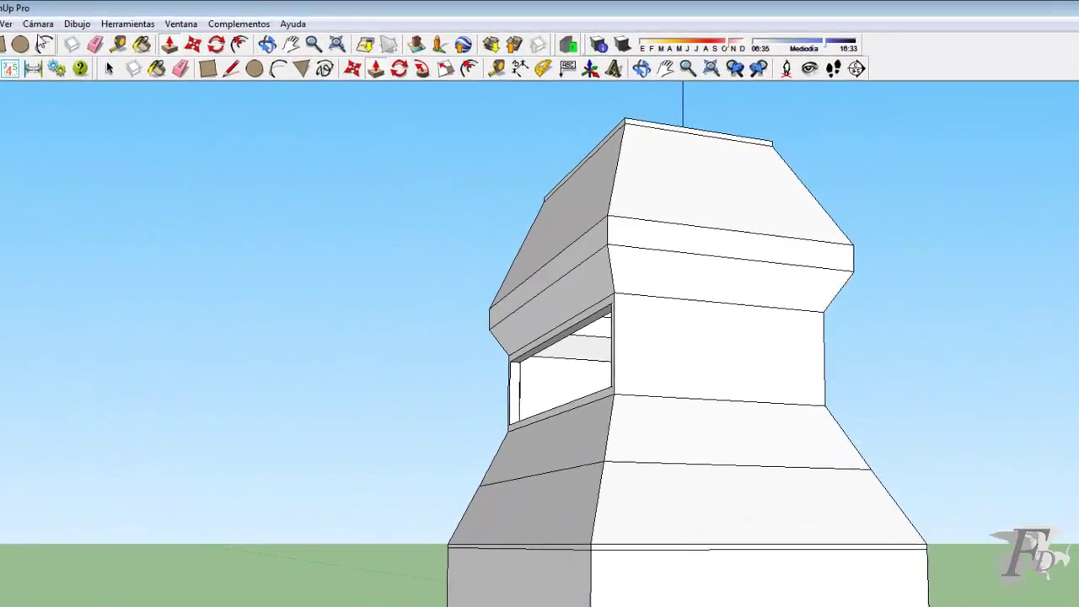
# Draw an arc at the base corner and push the quarter-circle face deep into the block.
pyautogui.click(10, 50)
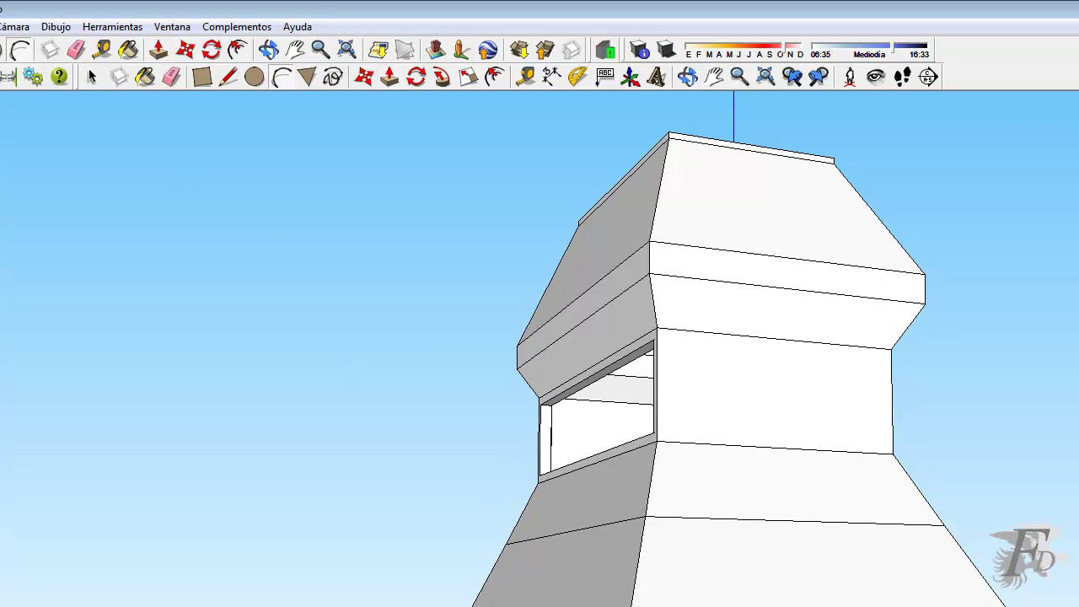
pyautogui.click(632, 606)
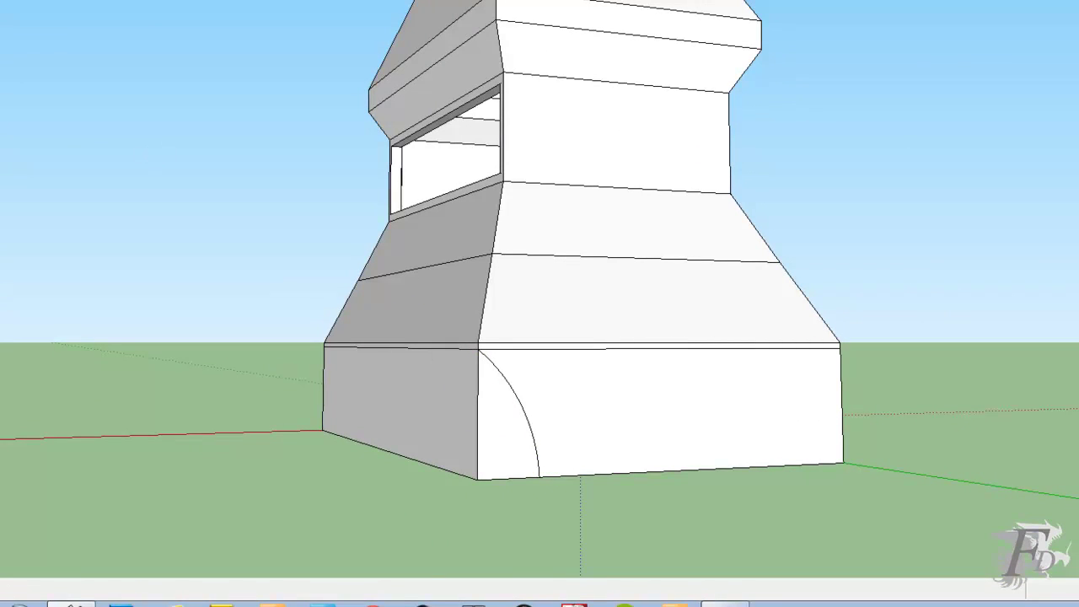
pyautogui.press('p')
pyautogui.click(482, 396)
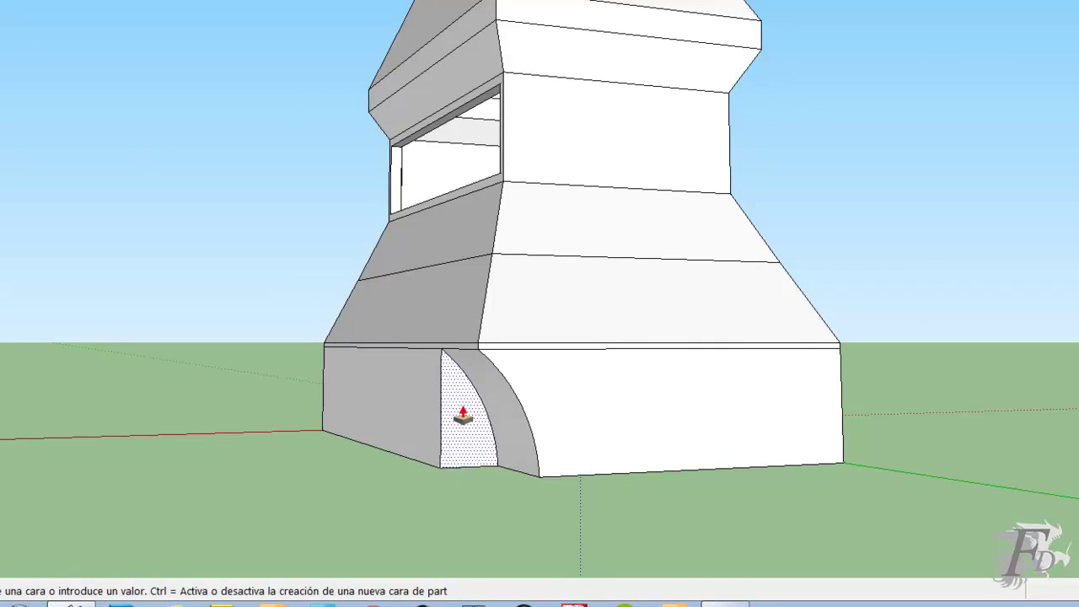
pyautogui.click(391, 417)
pyautogui.moveTo(321, 388)
pyautogui.mouseDown(button='middle')
pyautogui.moveTo(847, 407)
pyautogui.moveTo(574, 430)
pyautogui.moveTo(860, 424)
pyautogui.moveTo(632, 464)
pyautogui.moveTo(739, 368)
pyautogui.moveTo(762, 369)
pyautogui.mouseUp(button='middle')
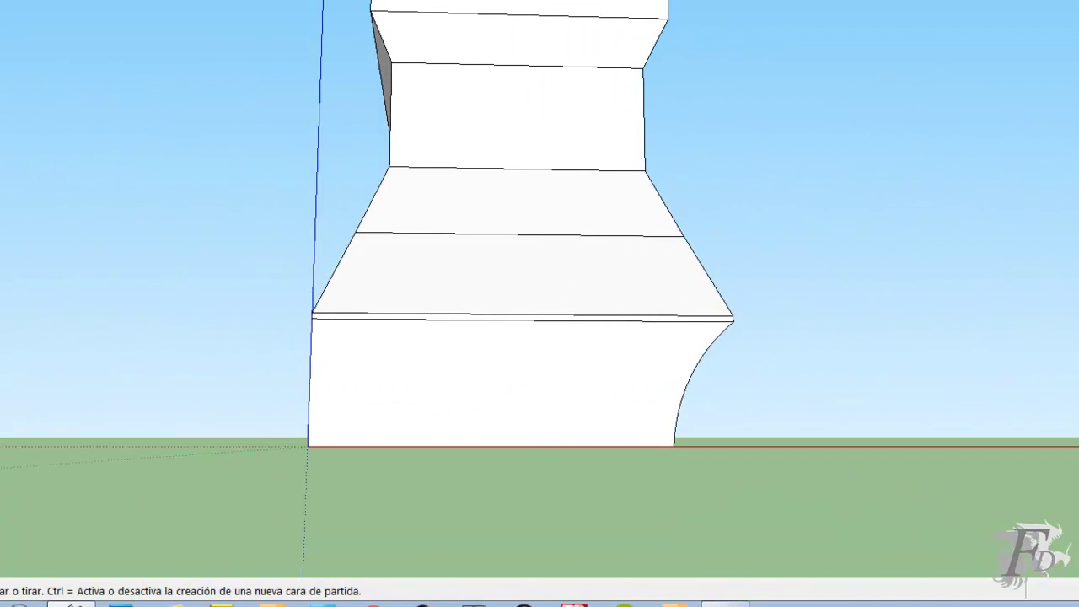
pyautogui.press('r')
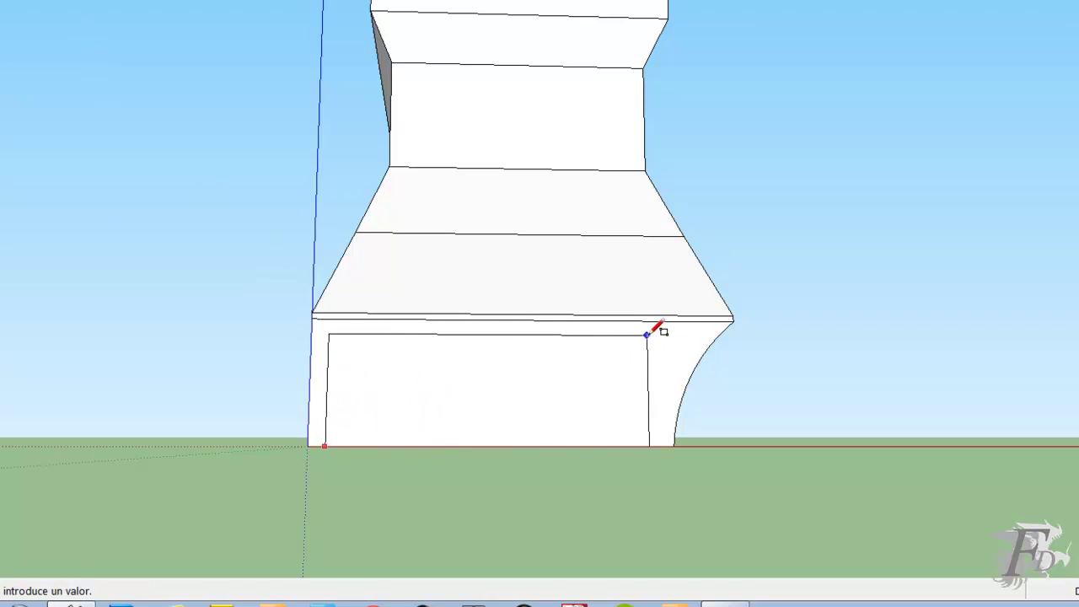
# Push the outlined rectangle into the base to form a deep door recess.
pyautogui.moveTo(666, 332)
pyautogui.mouseDown(button='middle')
pyautogui.moveTo(578, 346)
pyautogui.moveTo(82, 340)
pyautogui.moveTo(361, 309)
pyautogui.mouseUp(button='middle')
pyautogui.moveTo(330, 429)
pyautogui.mouseDown(button='middle')
pyautogui.moveTo(356, 390)
pyautogui.moveTo(791, 374)
pyautogui.moveTo(722, 498)
pyautogui.mouseUp(button='middle')
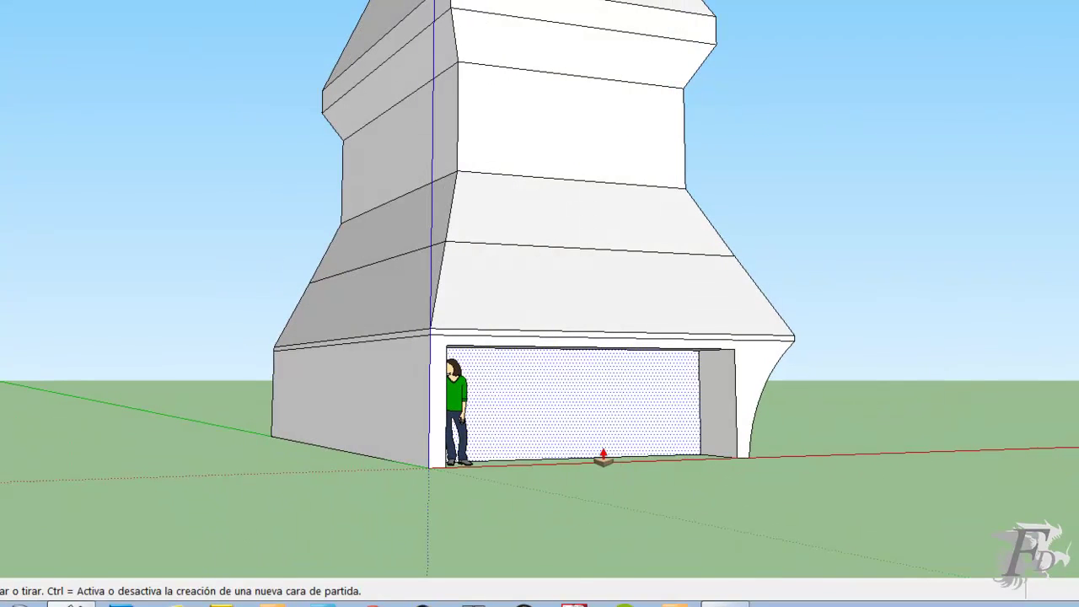
pyautogui.click(598, 451)
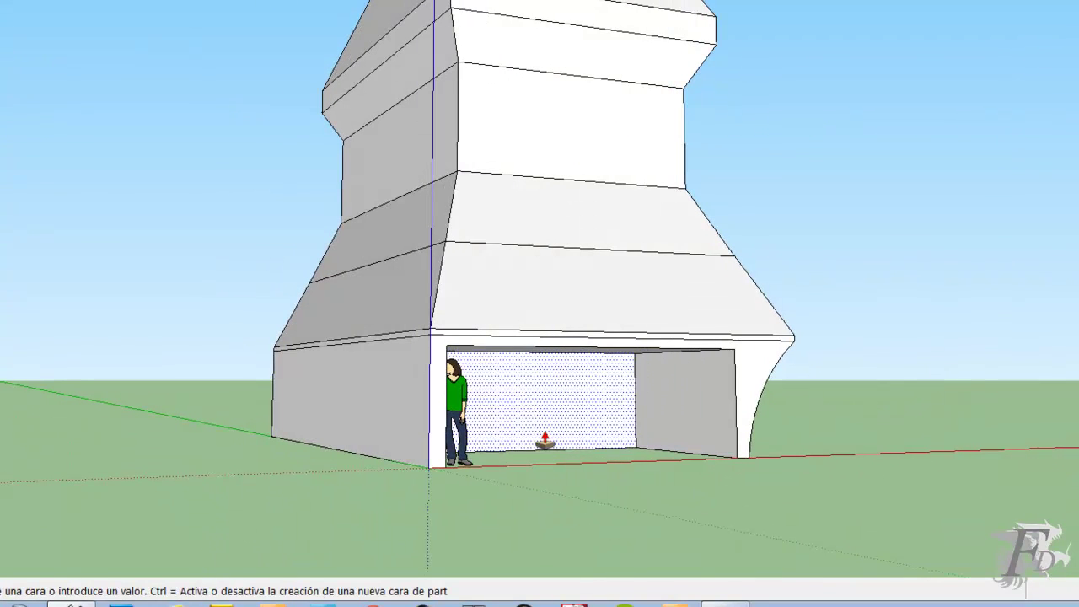
pyautogui.click(475, 414)
pyautogui.moveTo(475, 414); pyautogui.dragTo(253, 211, button='middle')
# Pull out the recess floor and raise its ceiling, then orbit around the base to check.
pyautogui.click(446, 449)
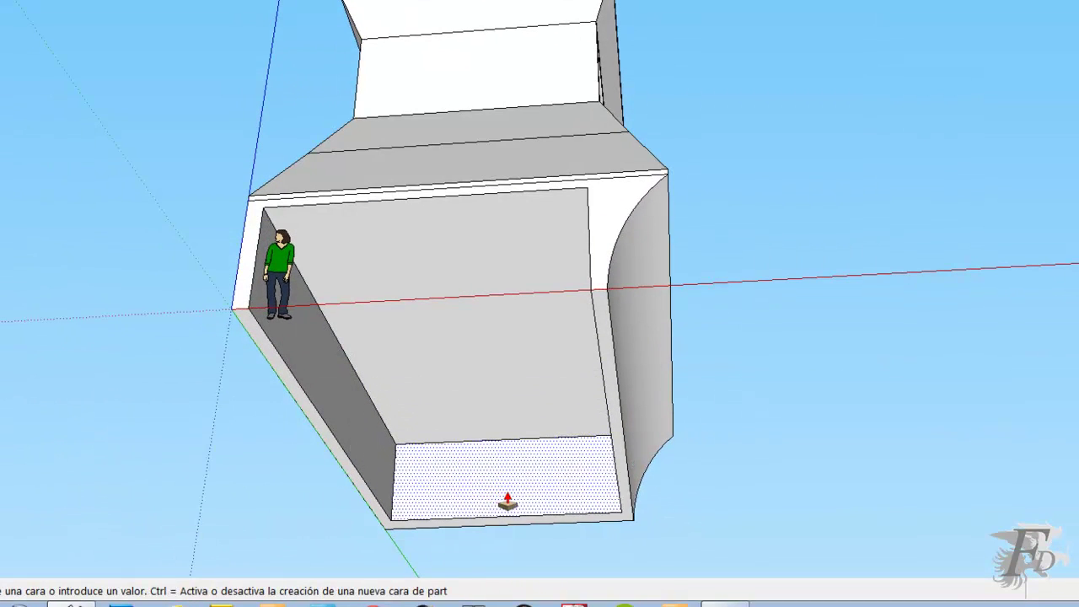
pyautogui.moveTo(509, 501); pyautogui.dragTo(494, 578, button='middle')
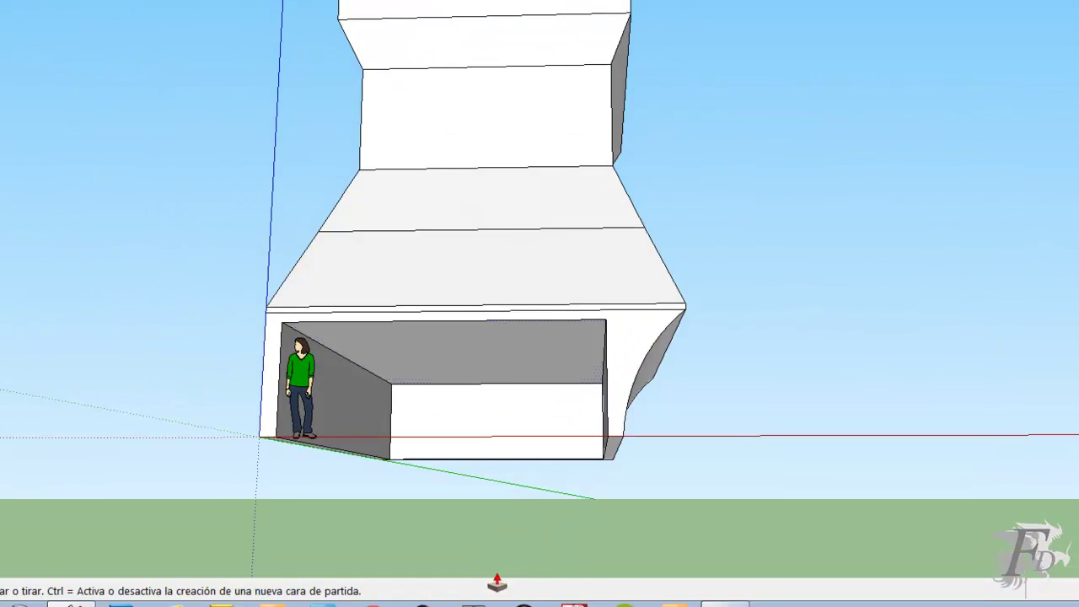
pyautogui.scroll(3, 442, 456)
pyautogui.moveTo(442, 456)
pyautogui.mouseDown(button='middle')
pyautogui.moveTo(598, 500)
pyautogui.moveTo(561, 472)
pyautogui.mouseUp(button='middle')
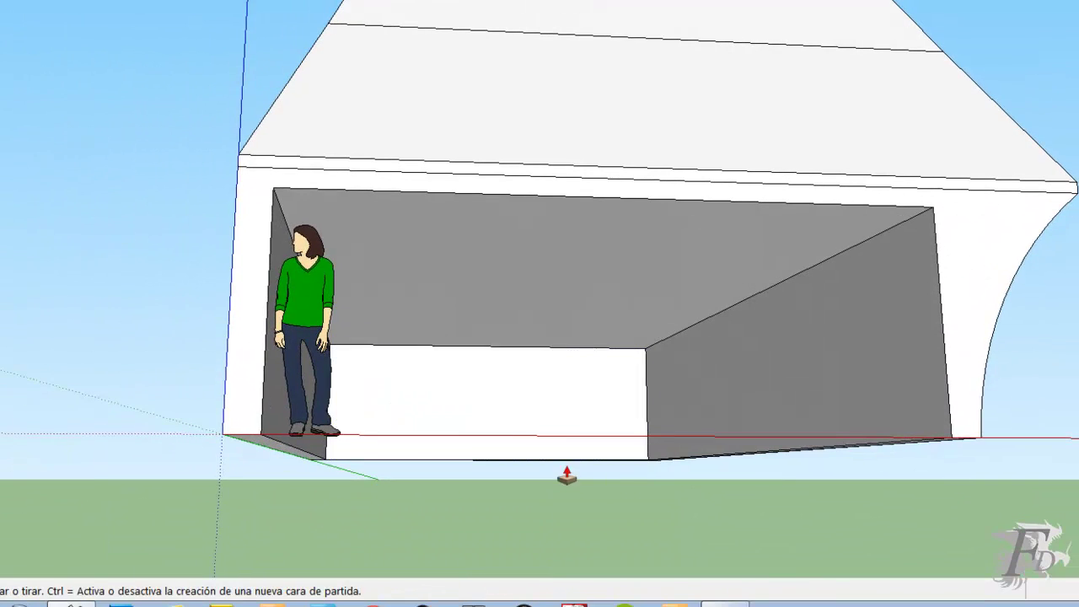
pyautogui.click(545, 289)
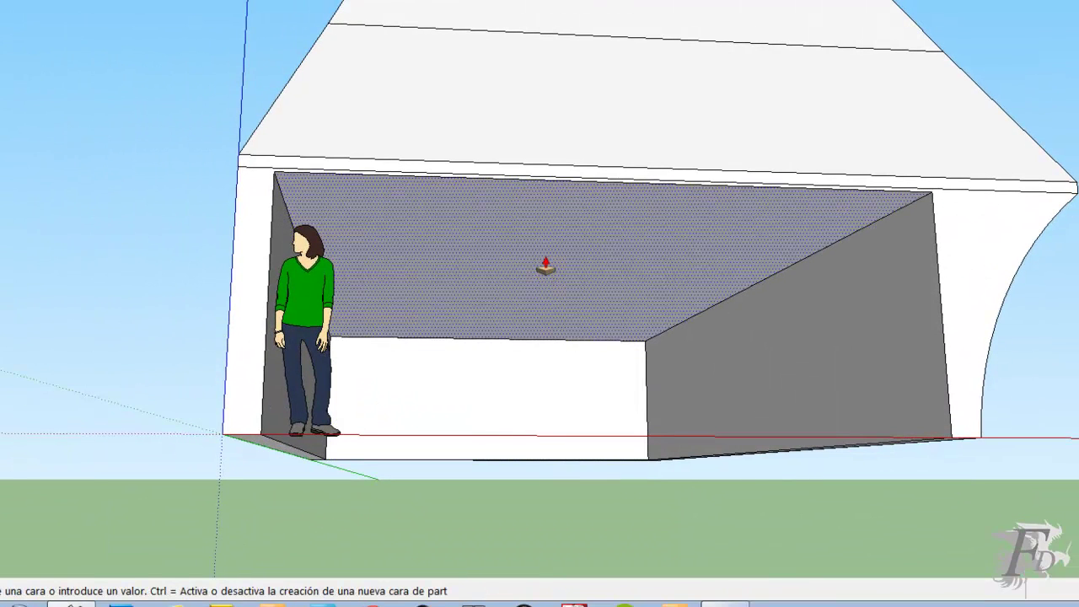
pyautogui.click(546, 266)
pyautogui.moveTo(546, 267)
pyautogui.mouseDown(button='middle')
pyautogui.moveTo(482, 301)
pyautogui.moveTo(362, 313)
pyautogui.moveTo(357, 362)
pyautogui.moveTo(585, 363)
pyautogui.mouseUp(button='middle')
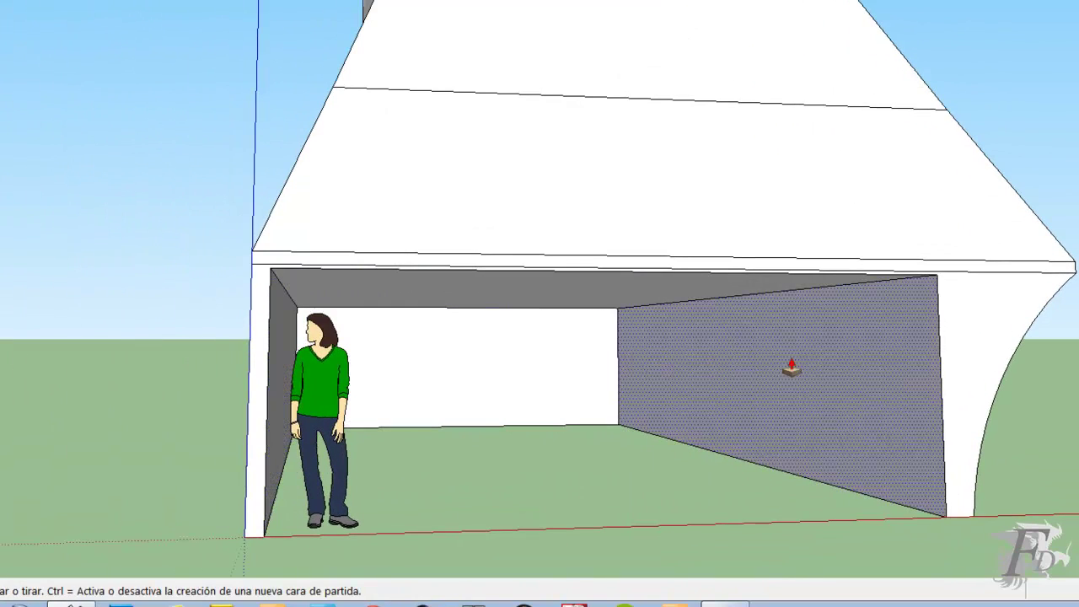
pyautogui.moveTo(826, 368)
pyautogui.mouseDown(button='middle')
pyautogui.moveTo(560, 372)
pyautogui.moveTo(784, 380)
pyautogui.moveTo(983, 359)
pyautogui.mouseUp(button='middle')
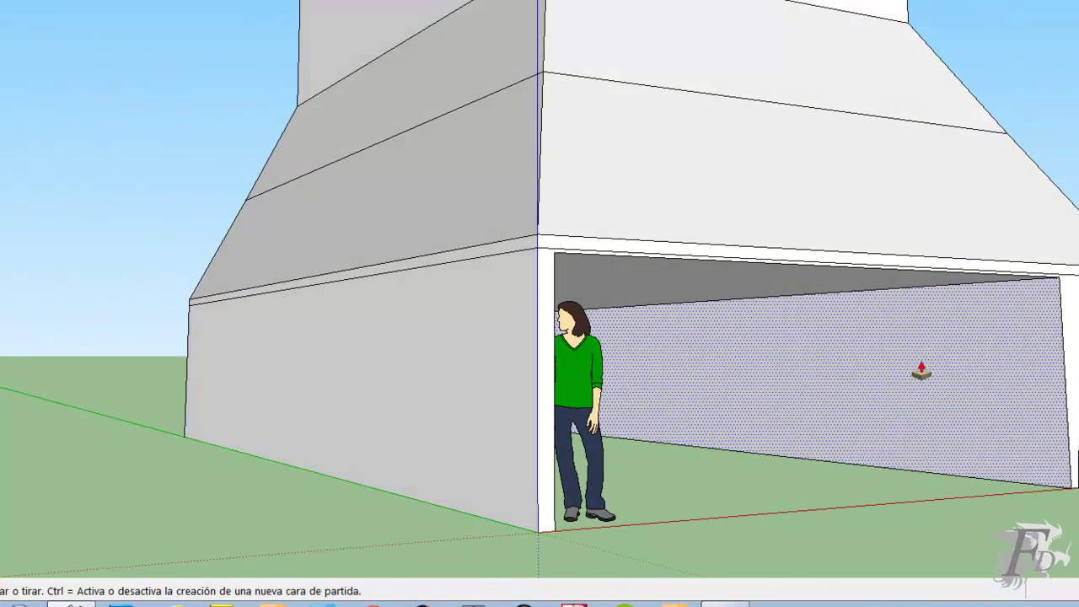
pyautogui.moveTo(920, 368); pyautogui.dragTo(689, 373, button='middle')
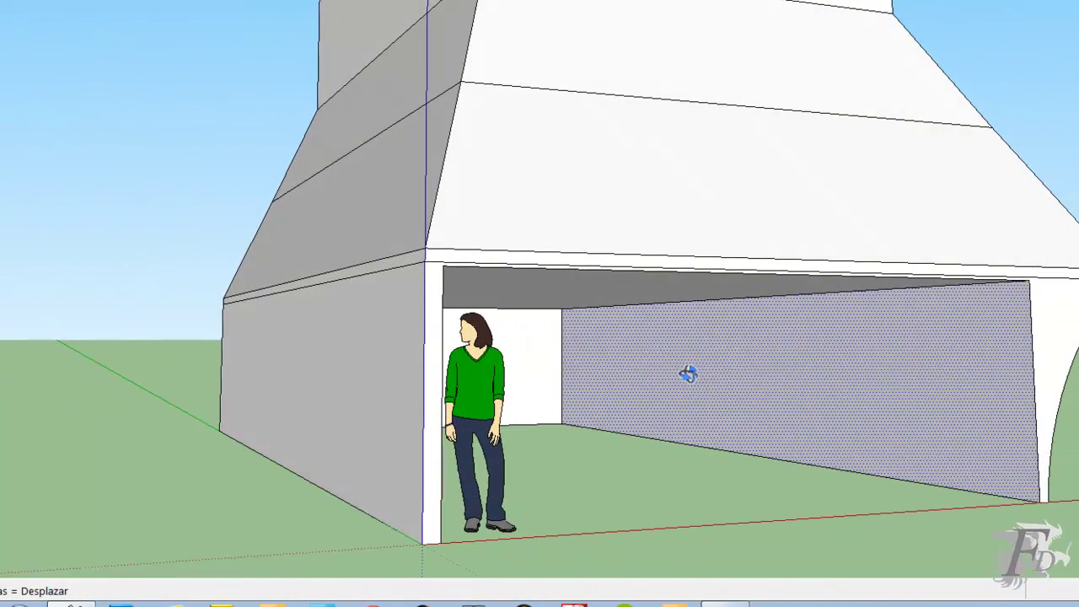
# Extrude the base's left wall into a long low wing and draw an arc on its end.
pyautogui.click(316, 402)
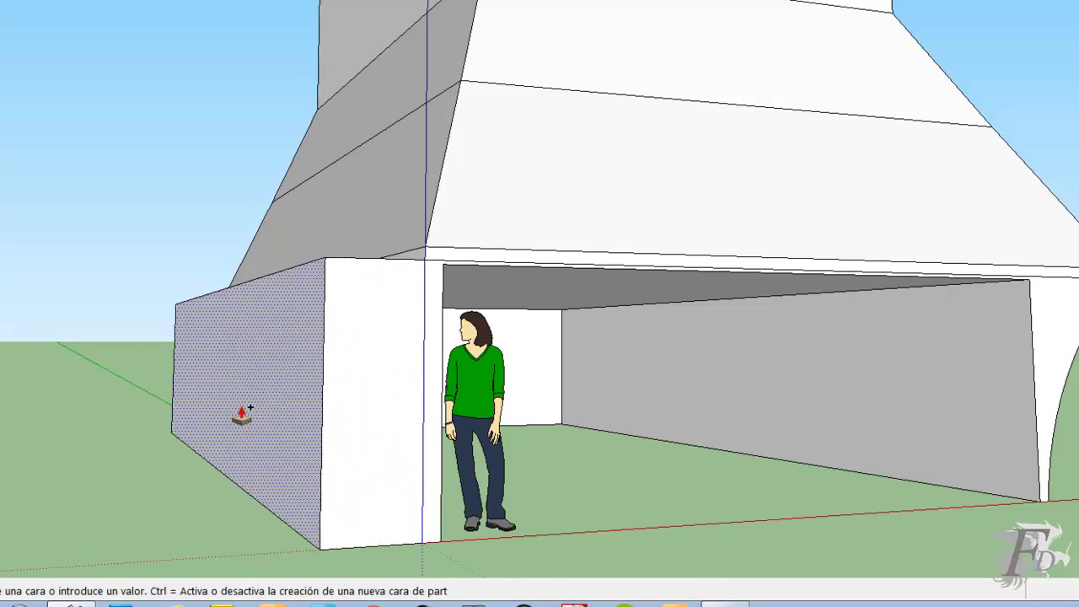
pyautogui.click(200, 413)
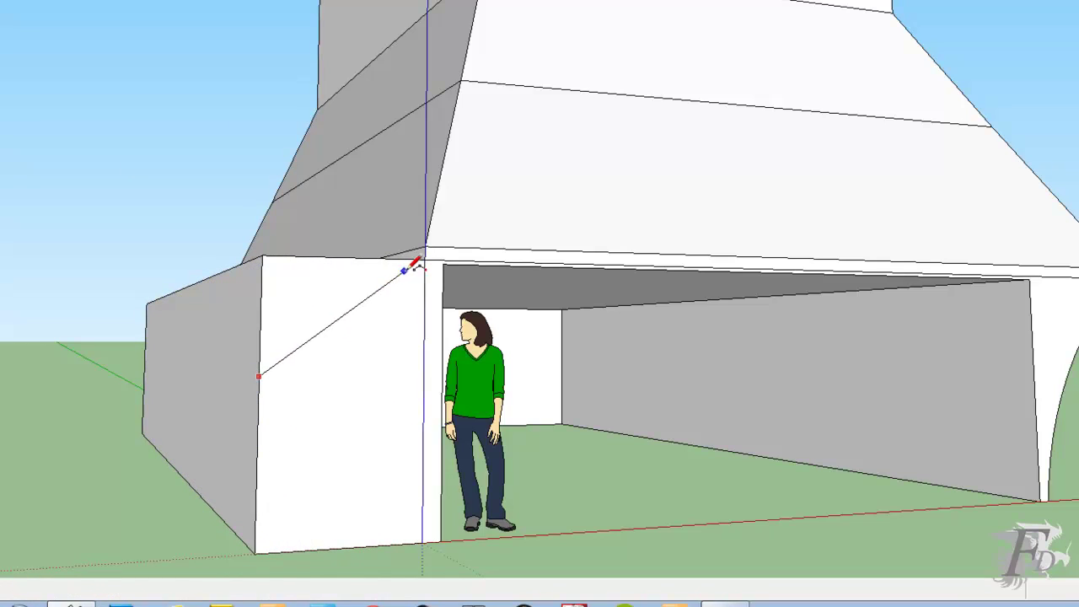
pyautogui.click(425, 259)
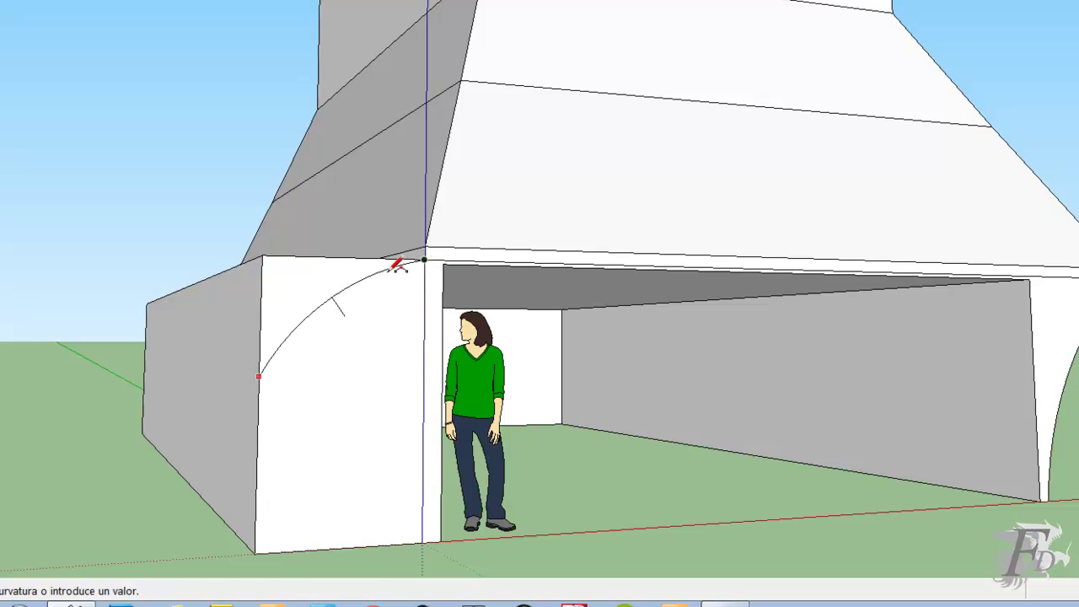
pyautogui.click(341, 548)
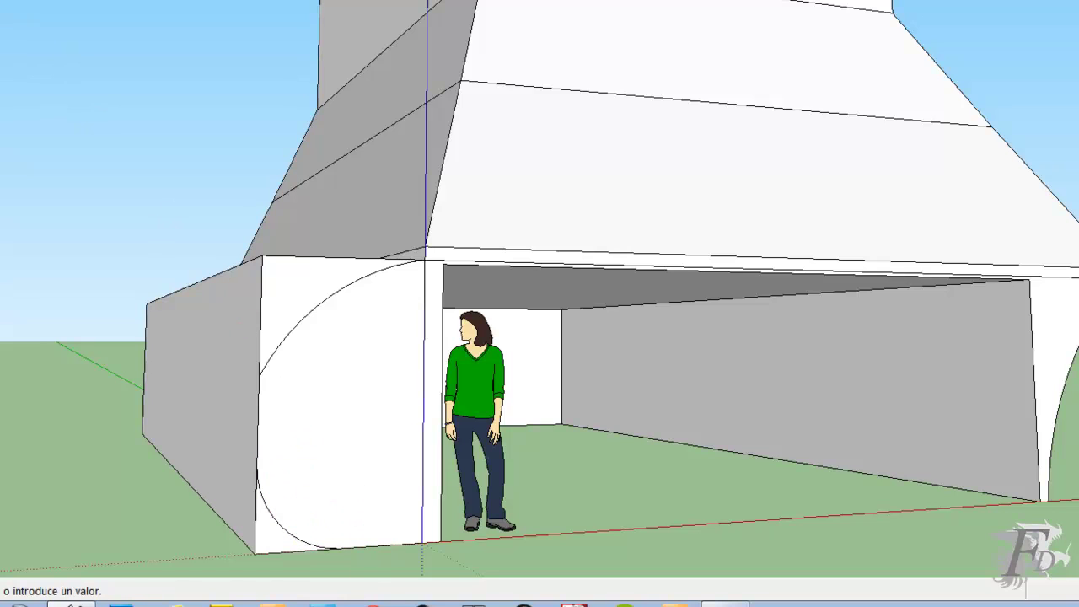
# Push away the arc-cut corner faces to round off the wing's end.
pyautogui.press('p')
pyautogui.moveTo(279, 282); pyautogui.dragTo(143, 363)
pyautogui.click(176, 313)
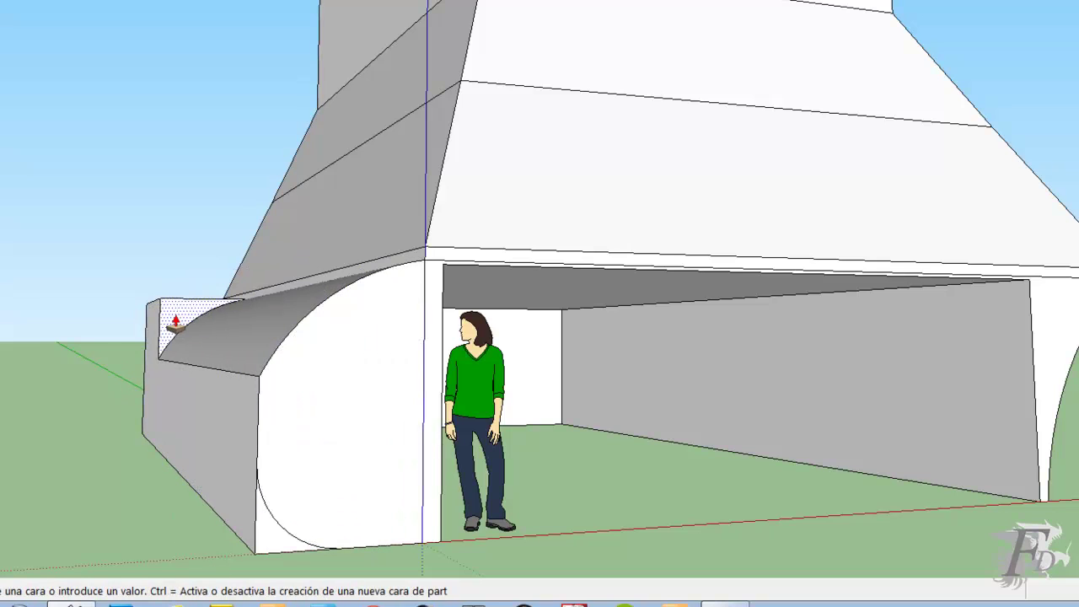
pyautogui.click(212, 524)
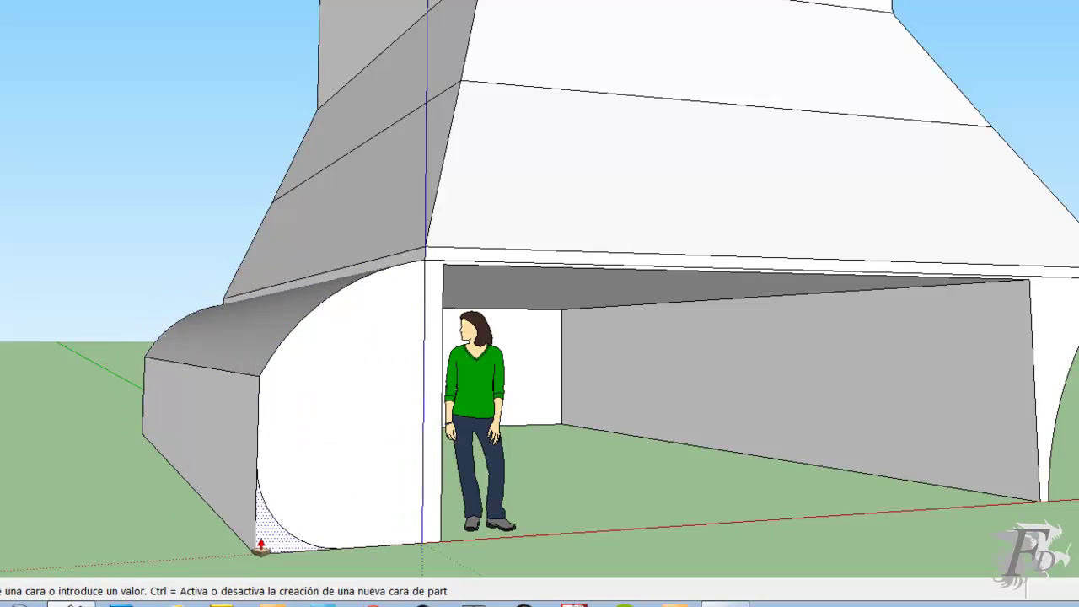
pyautogui.click(144, 476)
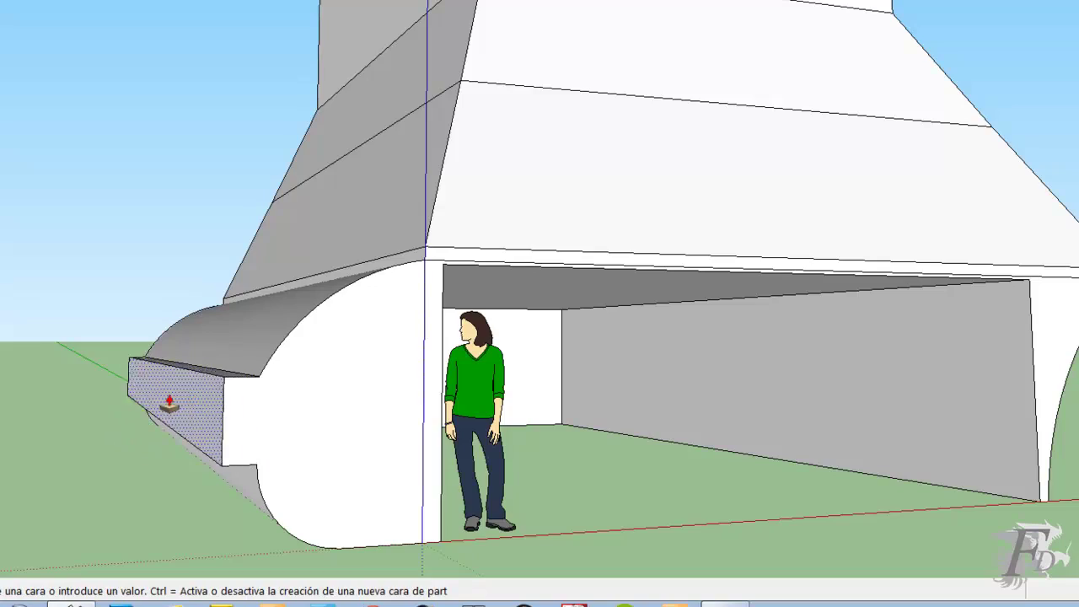
pyautogui.moveTo(34, 403)
pyautogui.mouseDown(button='middle')
pyautogui.moveTo(57, 474)
pyautogui.moveTo(384, 364)
pyautogui.mouseUp(button='middle')
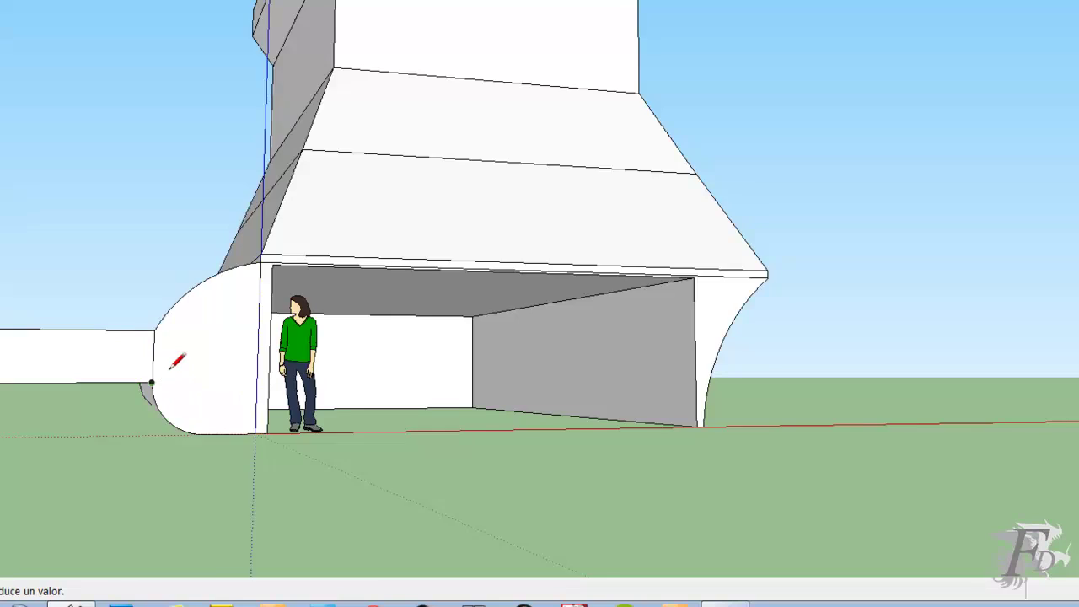
# Pull the quarter-circle end face outward to lengthen the wing.
pyautogui.moveTo(171, 368); pyautogui.dragTo(386, 462, button='middle')
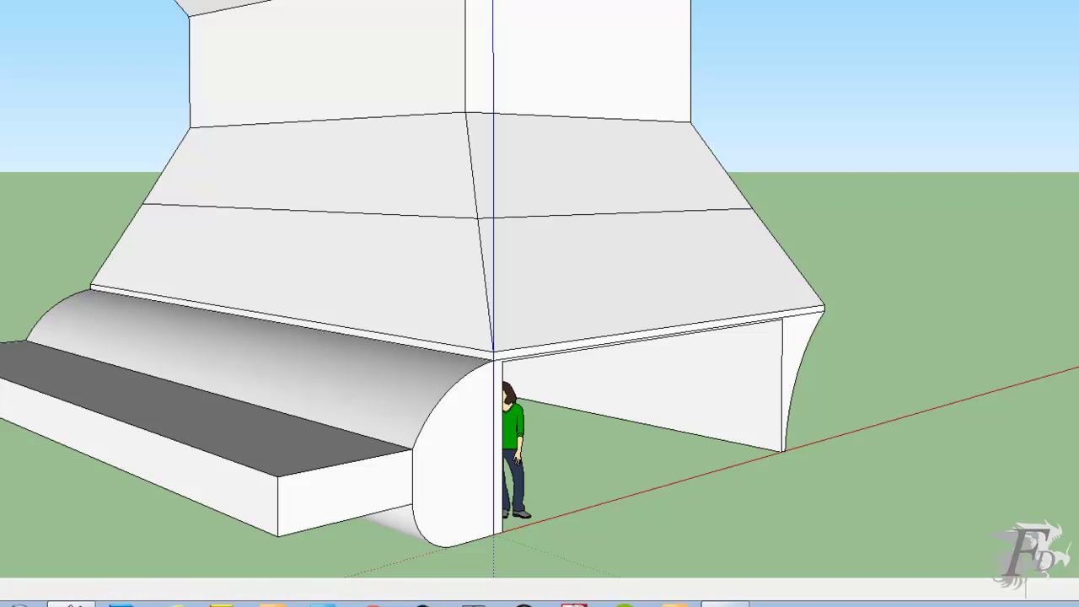
pyautogui.press('p')
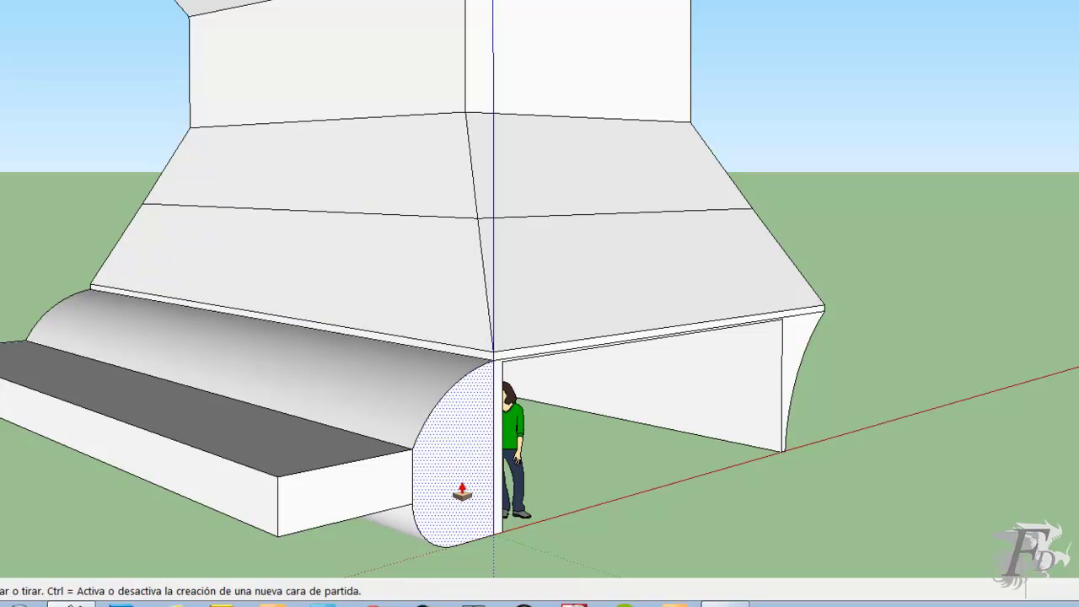
pyautogui.click(462, 492)
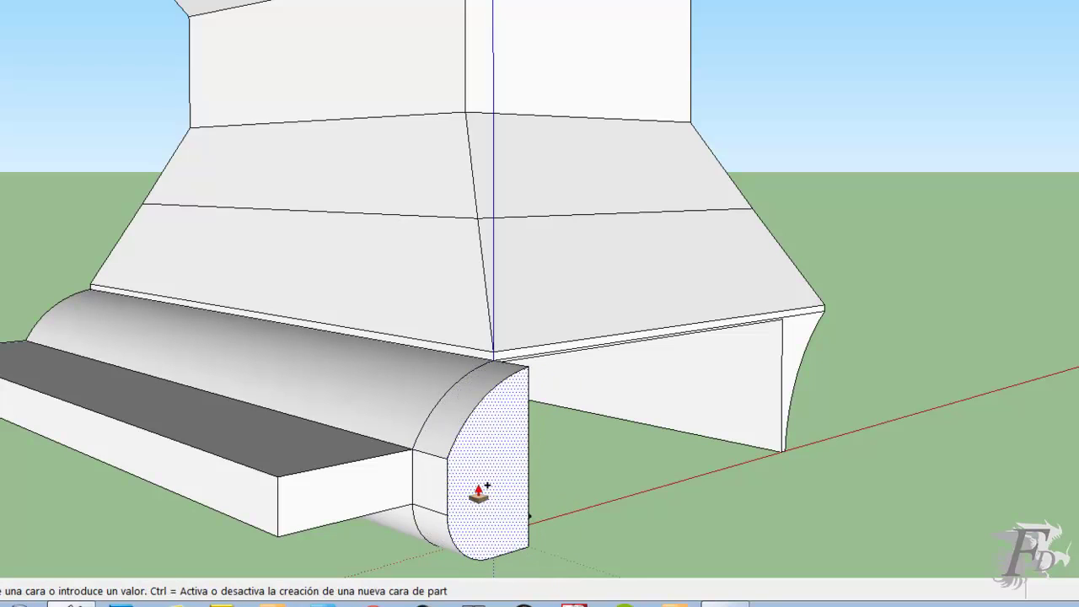
pyautogui.click(549, 500)
pyautogui.moveTo(549, 500)
pyautogui.mouseDown(button='middle')
pyautogui.moveTo(597, 450)
pyautogui.moveTo(422, 385)
pyautogui.mouseUp(button='middle')
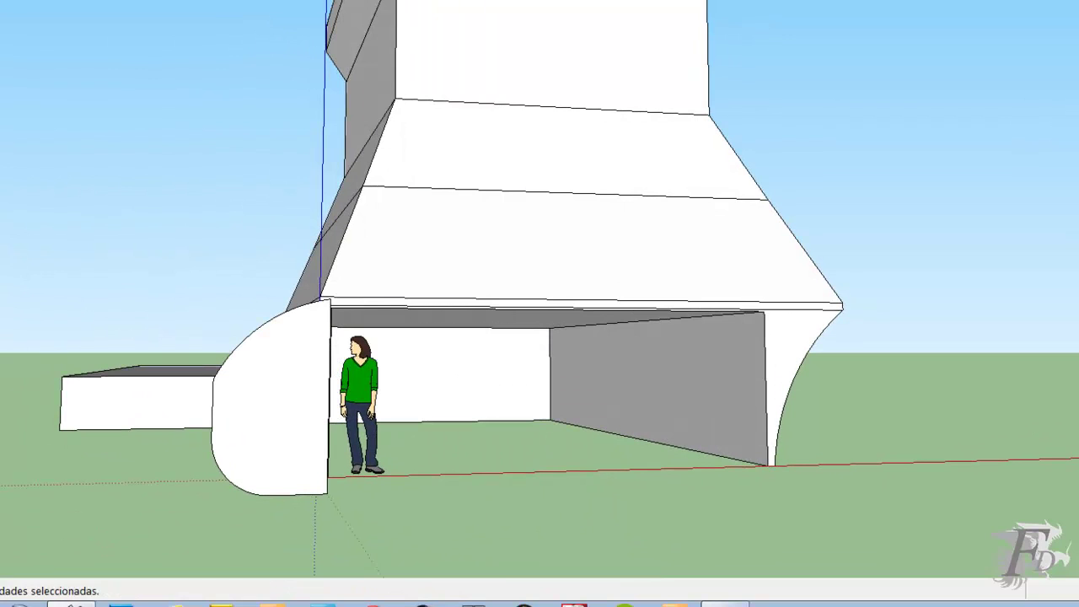
# Scale the rounded end face to 0,64 and move it against the tower wall.
pyautogui.press('s')
pyautogui.click(290, 395)
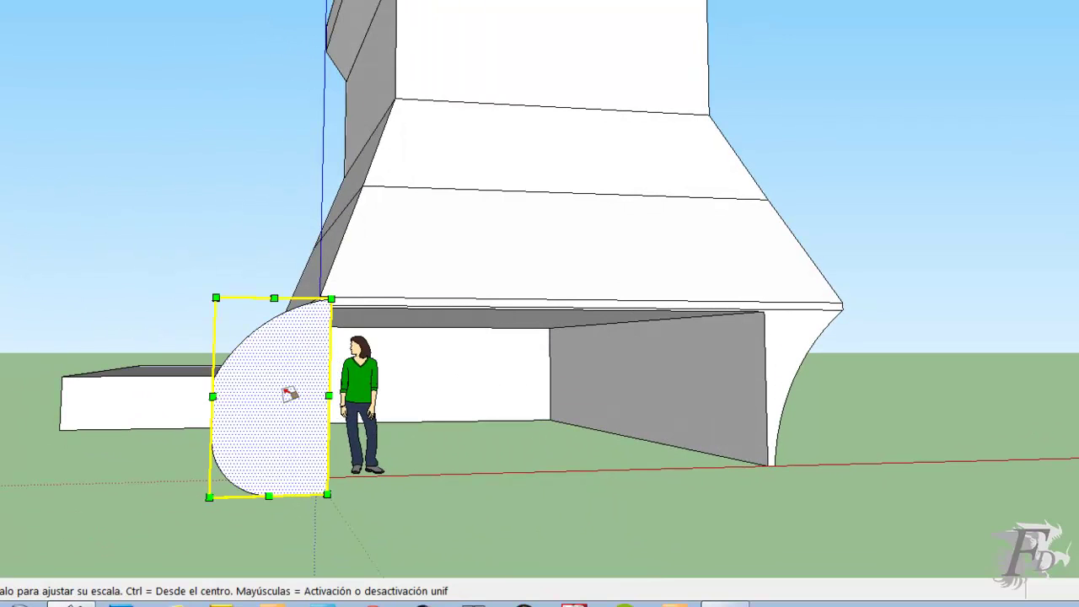
pyautogui.keyDown('ctrl'); pyautogui.click(212, 396); pyautogui.keyUp('ctrl')
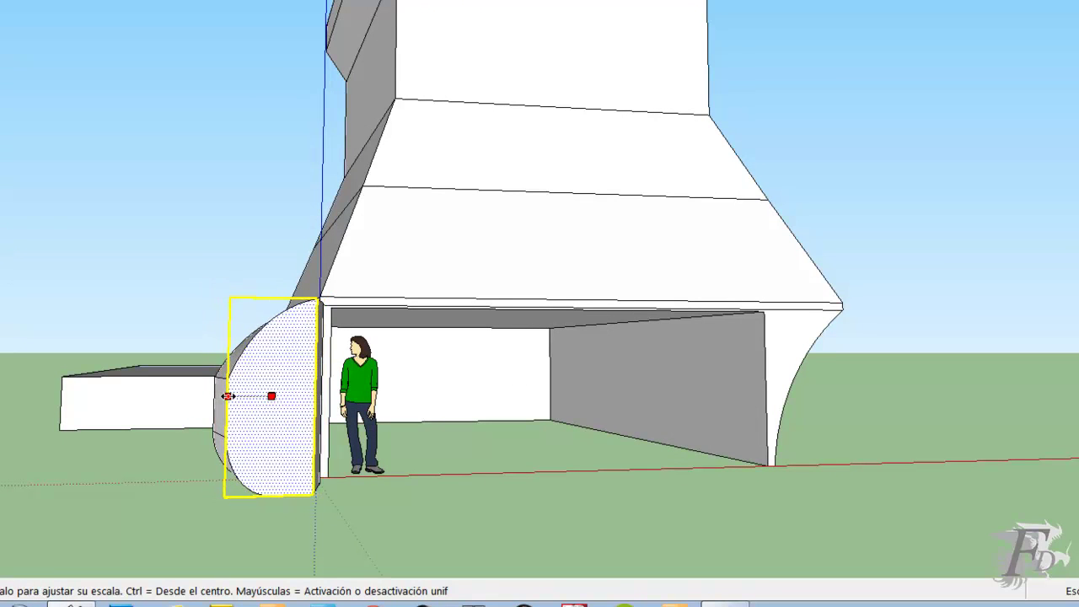
pyautogui.click(225, 396)
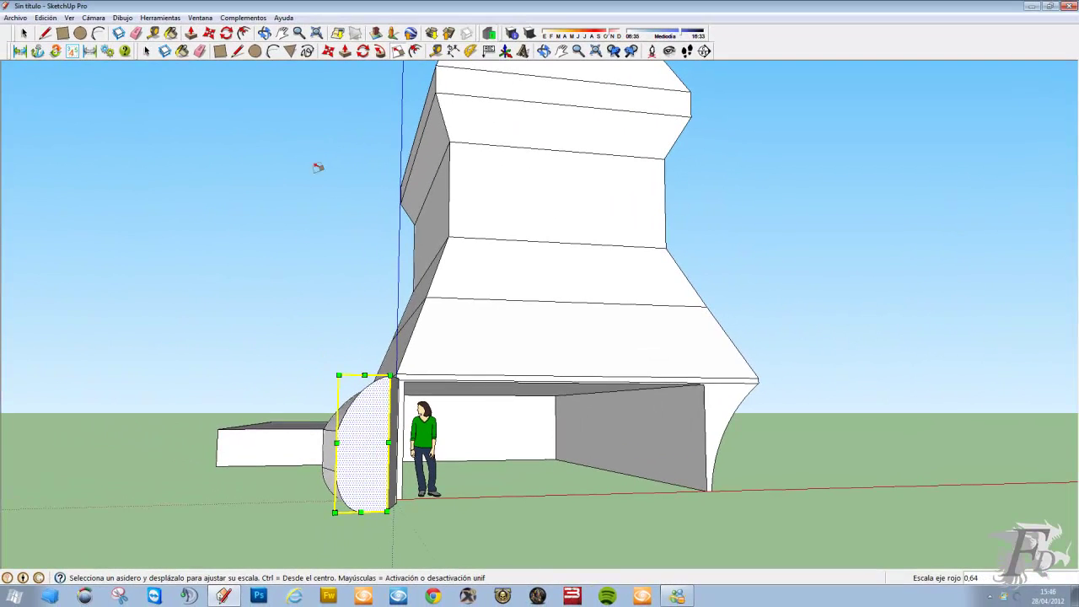
pyautogui.click(328, 51)
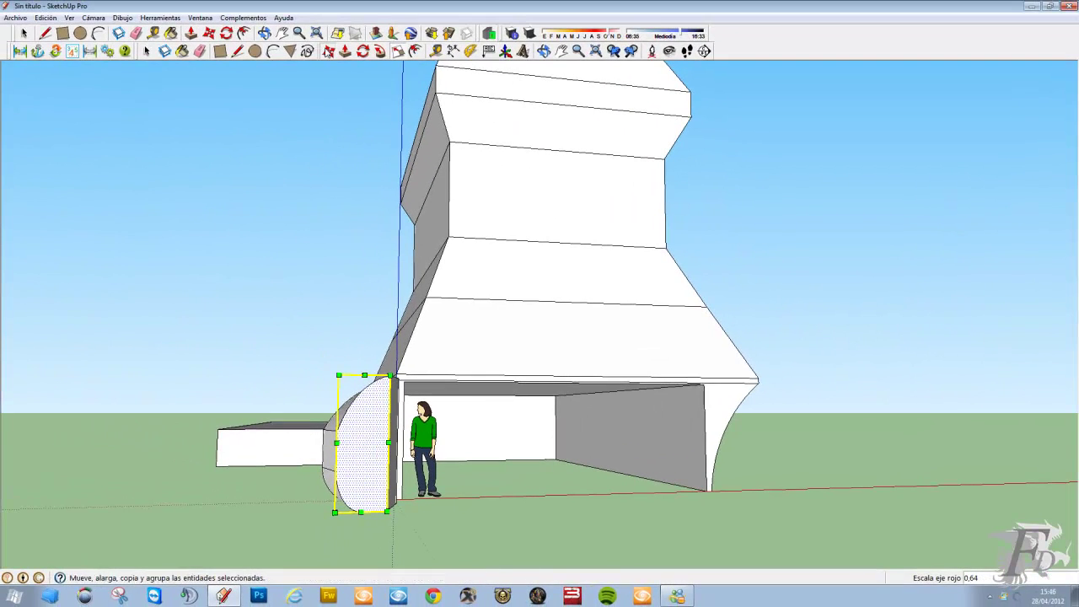
pyautogui.click(380, 446)
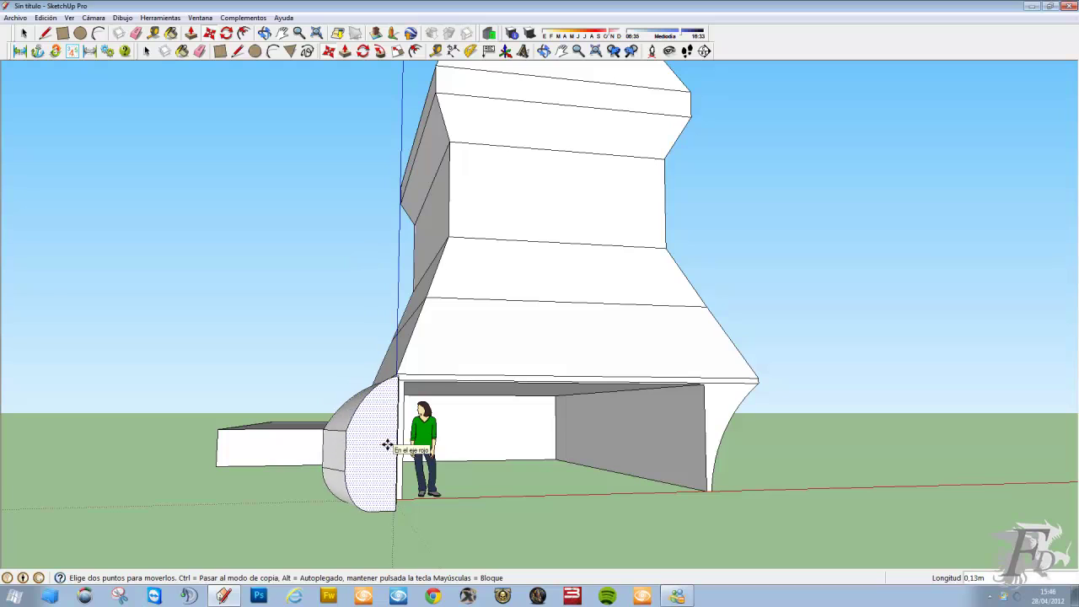
# Draw a vertical dividing line on the annex edge.
pyautogui.moveTo(387, 441)
pyautogui.mouseDown(button='middle')
pyautogui.moveTo(706, 335)
pyautogui.moveTo(133, 443)
pyautogui.mouseUp(button='middle')
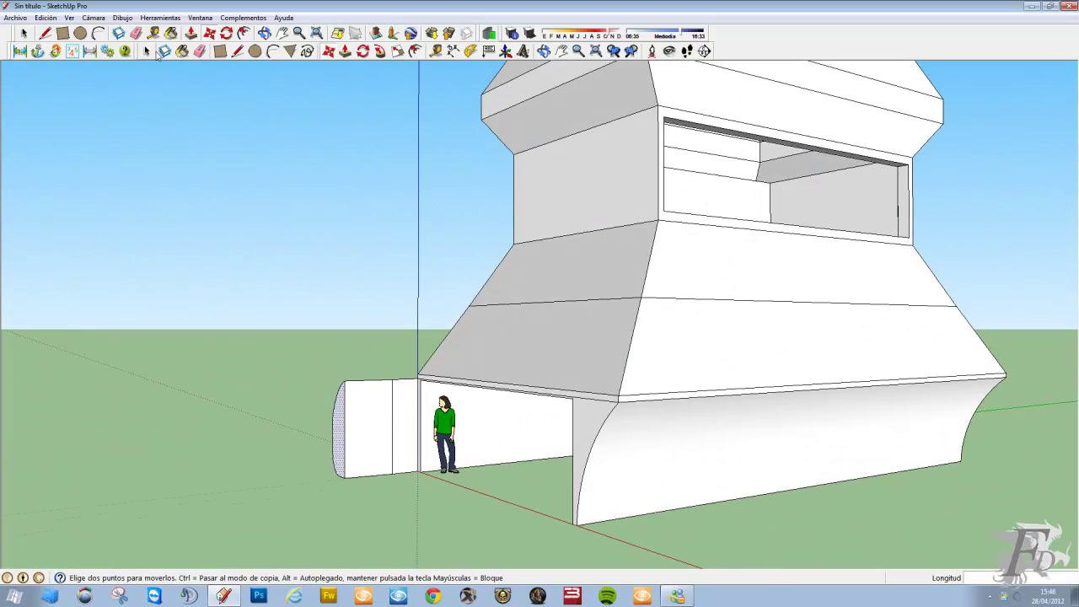
pyautogui.click(42, 36)
pyautogui.click(354, 380)
pyautogui.click(358, 475)
pyautogui.moveTo(379, 451); pyautogui.dragTo(245, 210, button='middle')
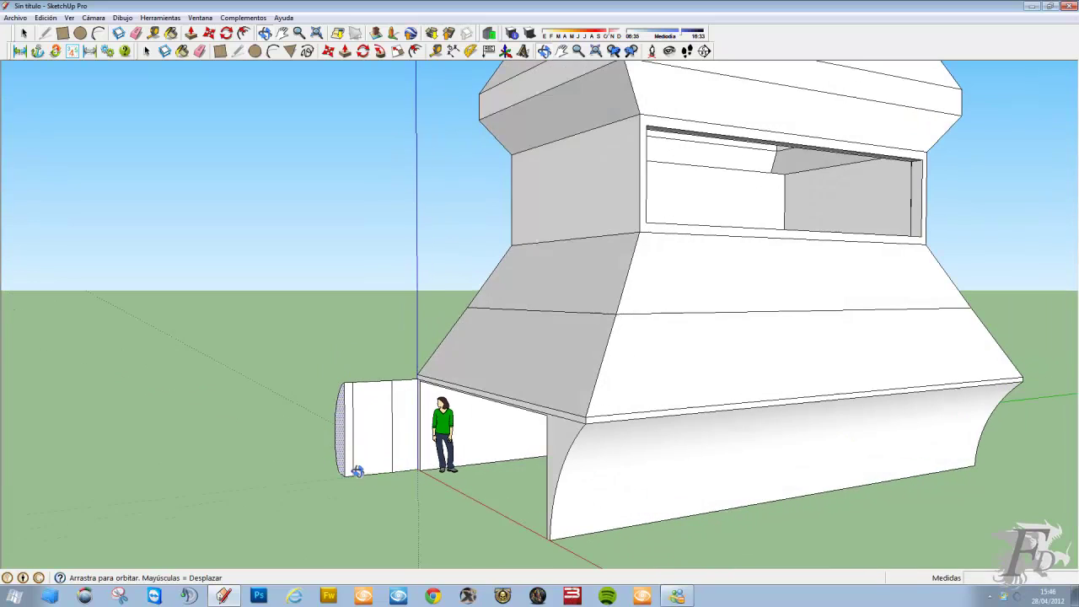
# Extrude the annex's end face into a slab.
pyautogui.click(192, 35)
pyautogui.scroll(3, 348, 428)
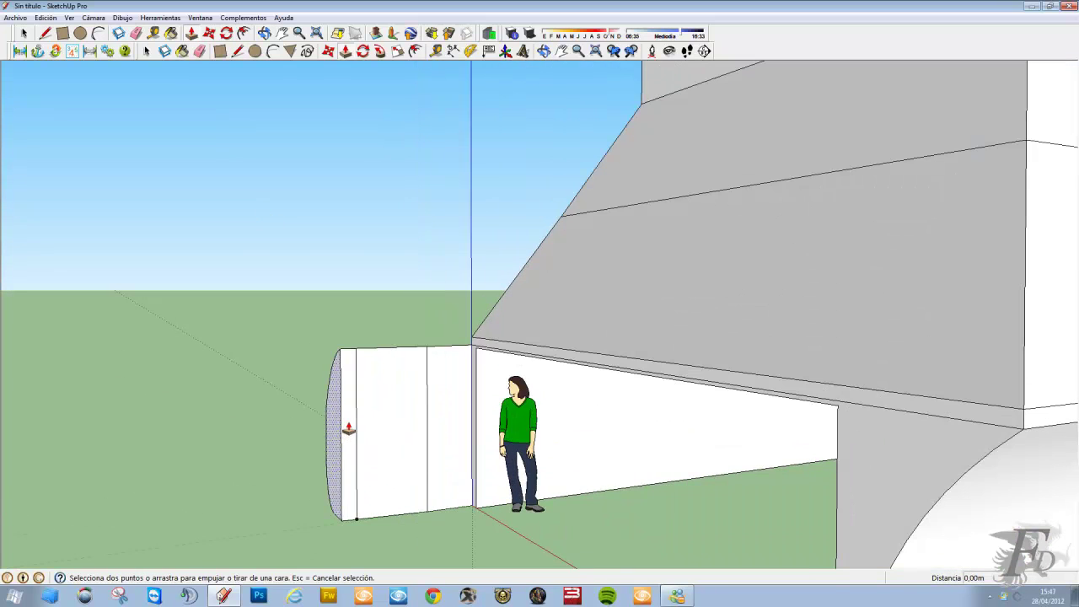
pyautogui.click(356, 413)
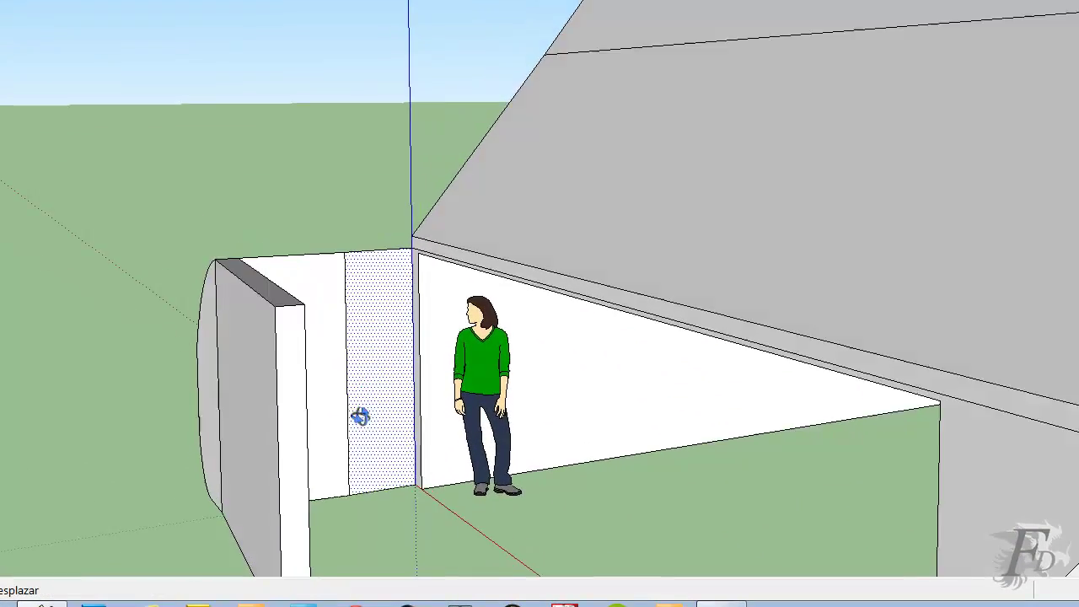
pyautogui.moveTo(361, 416); pyautogui.dragTo(610, 569, button='middle')
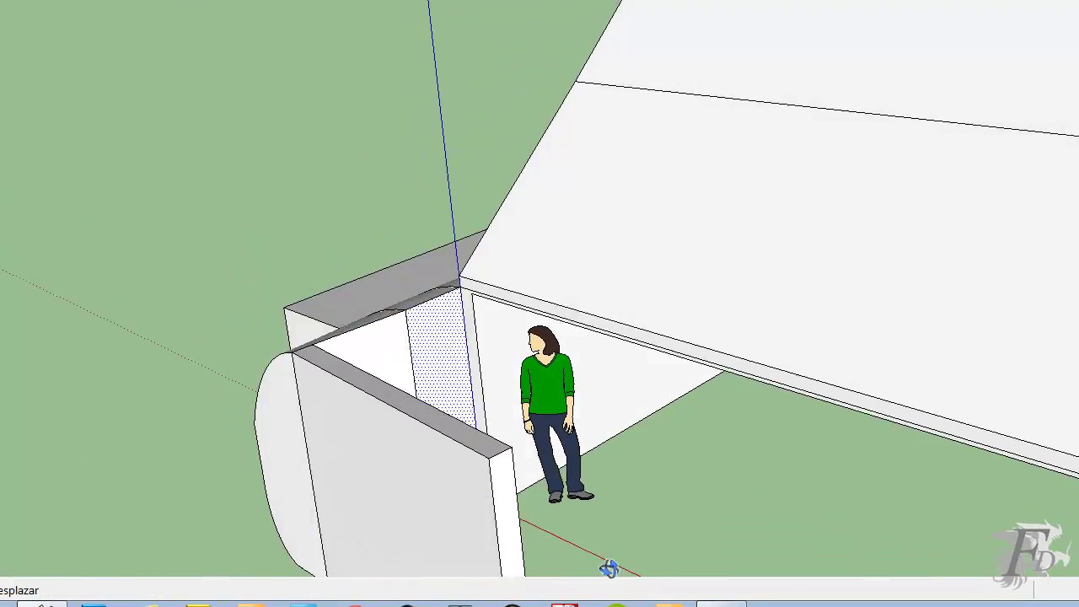
pyautogui.moveTo(821, 498)
pyautogui.keyDown('shift'); pyautogui.mouseDown(button='middle')
pyautogui.moveTo(598, 334)
pyautogui.moveTo(437, 296)
pyautogui.mouseUp(button='middle'); pyautogui.keyUp('shift')
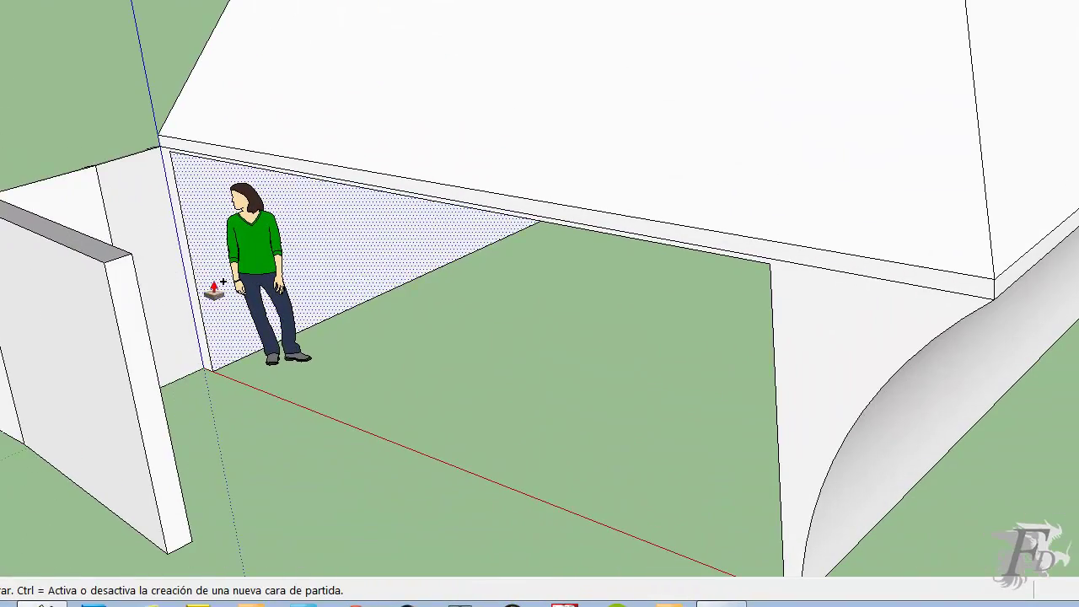
# Lower the slab top to parapet height and reverse the wall's faces.
pyautogui.click(67, 244)
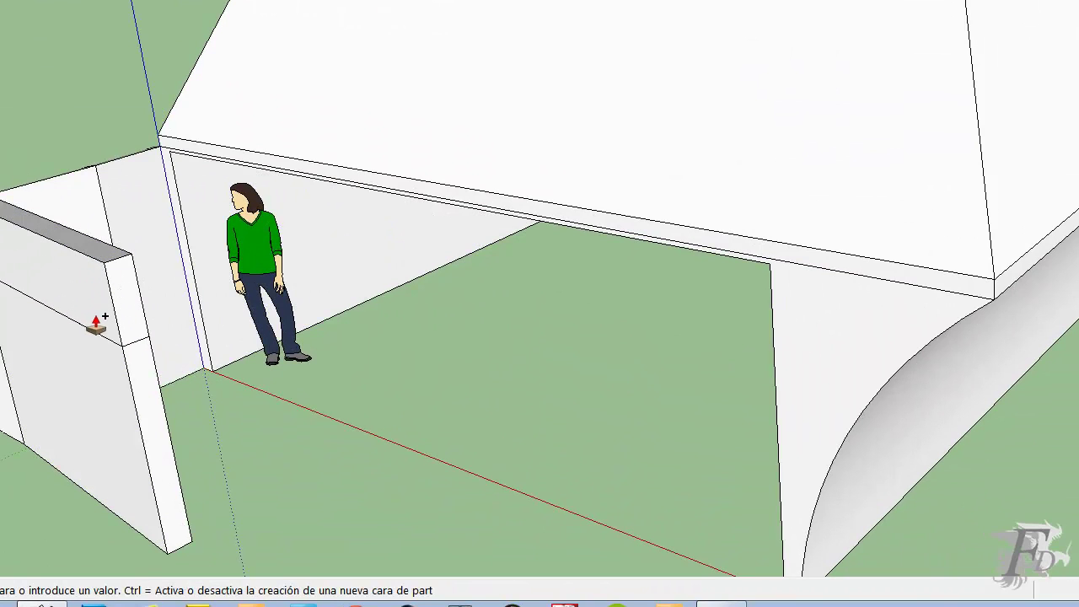
pyautogui.press('Escape')
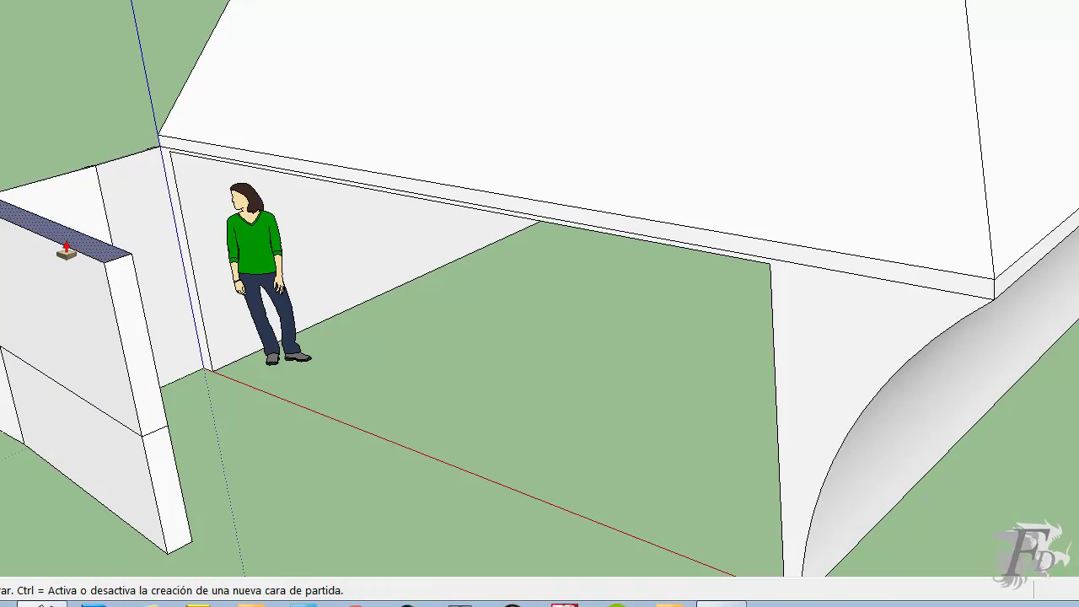
pyautogui.click(66, 248)
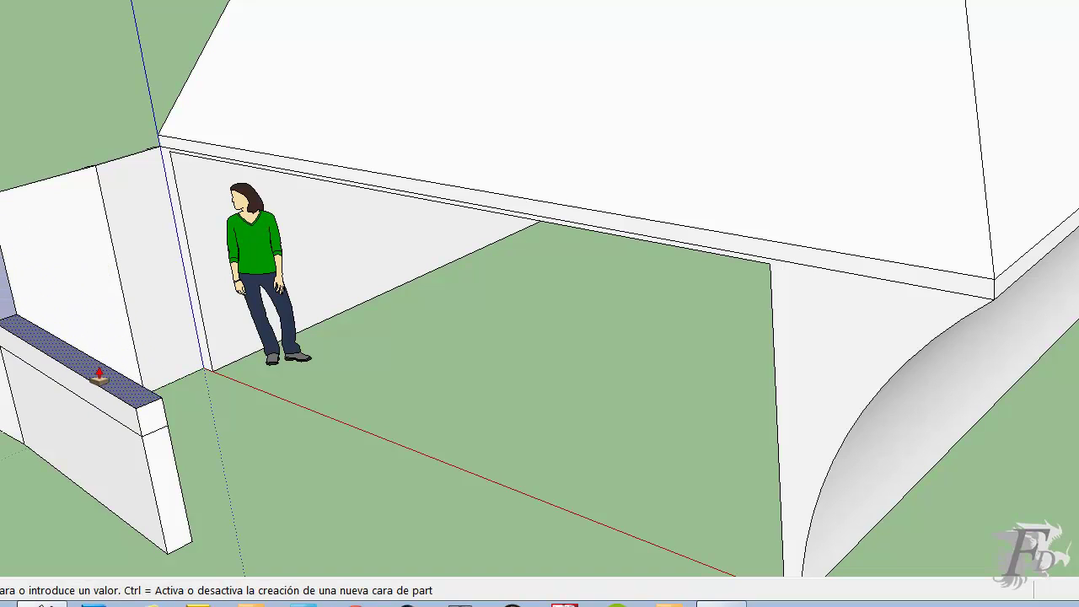
pyautogui.click(99, 375)
pyautogui.rightClick(91, 369)
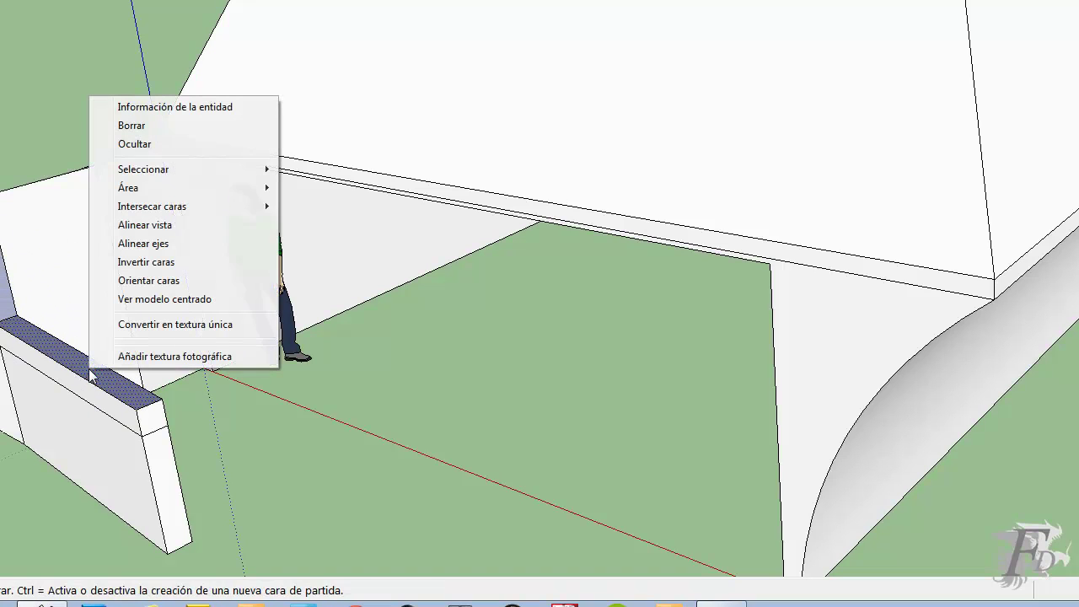
pyautogui.click(144, 264)
pyautogui.rightClick(9, 245)
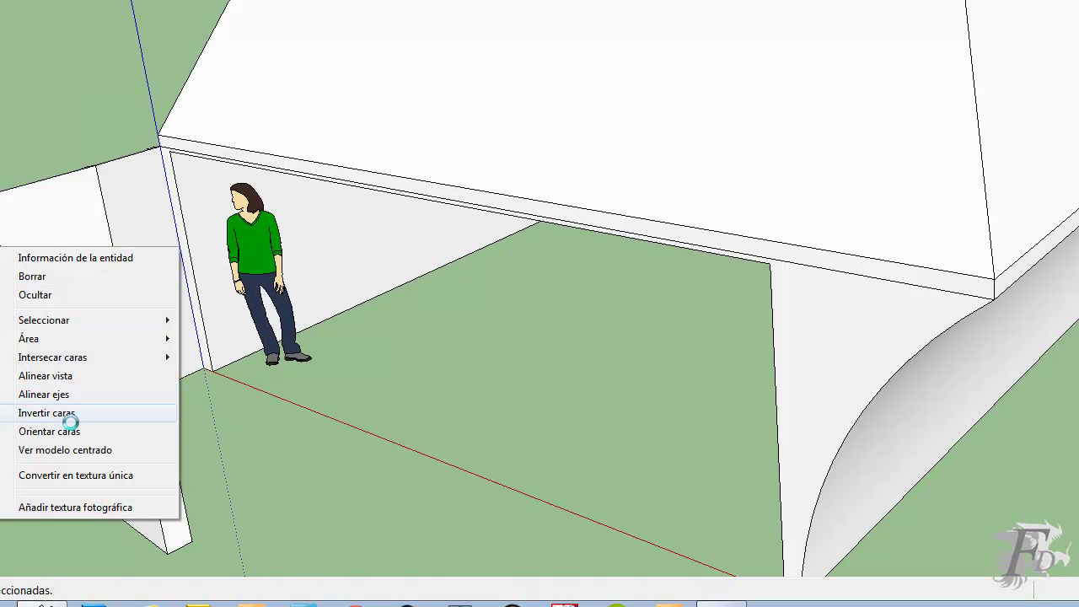
pyautogui.click(69, 415)
# Orbit and zoom to look squarely at the wall under the overhang.
pyautogui.moveTo(462, 398)
pyautogui.mouseDown(button='middle')
pyautogui.moveTo(440, 315)
pyautogui.moveTo(313, 338)
pyautogui.mouseUp(button='middle')
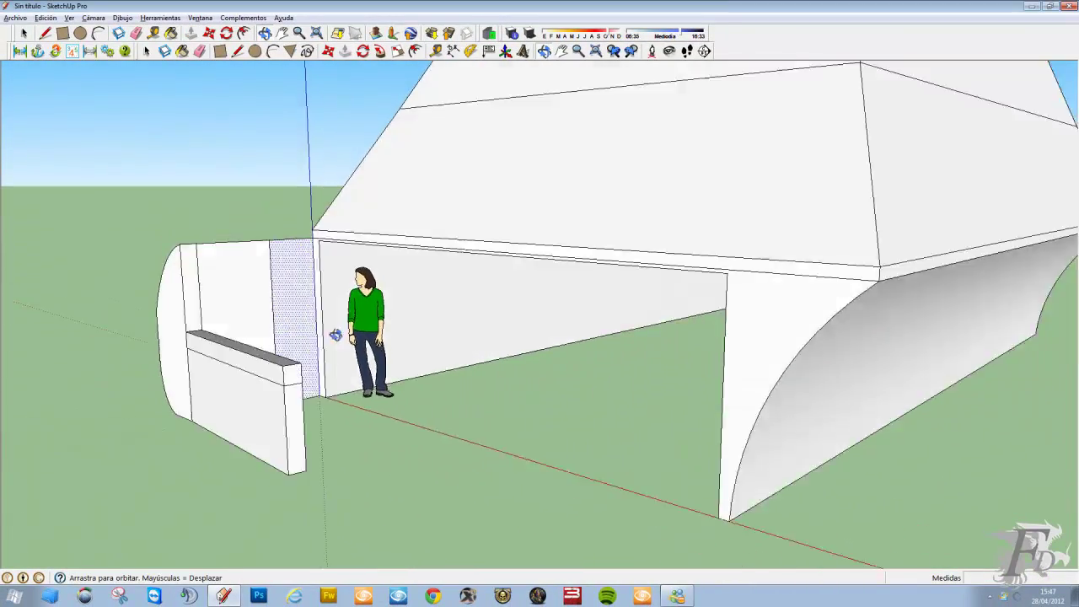
pyautogui.scroll(3, 355, 354)
pyautogui.scroll(-3, 355, 354)
pyautogui.moveTo(278, 381)
pyautogui.mouseDown(button='middle')
pyautogui.moveTo(331, 175)
pyautogui.moveTo(414, 433)
pyautogui.moveTo(385, 331)
pyautogui.moveTo(385, 174)
pyautogui.mouseUp(button='middle')
pyautogui.moveTo(340, 366)
pyautogui.mouseDown(button='middle')
pyautogui.moveTo(329, 169)
pyautogui.moveTo(344, 340)
pyautogui.moveTo(352, 191)
pyautogui.mouseUp(button='middle')
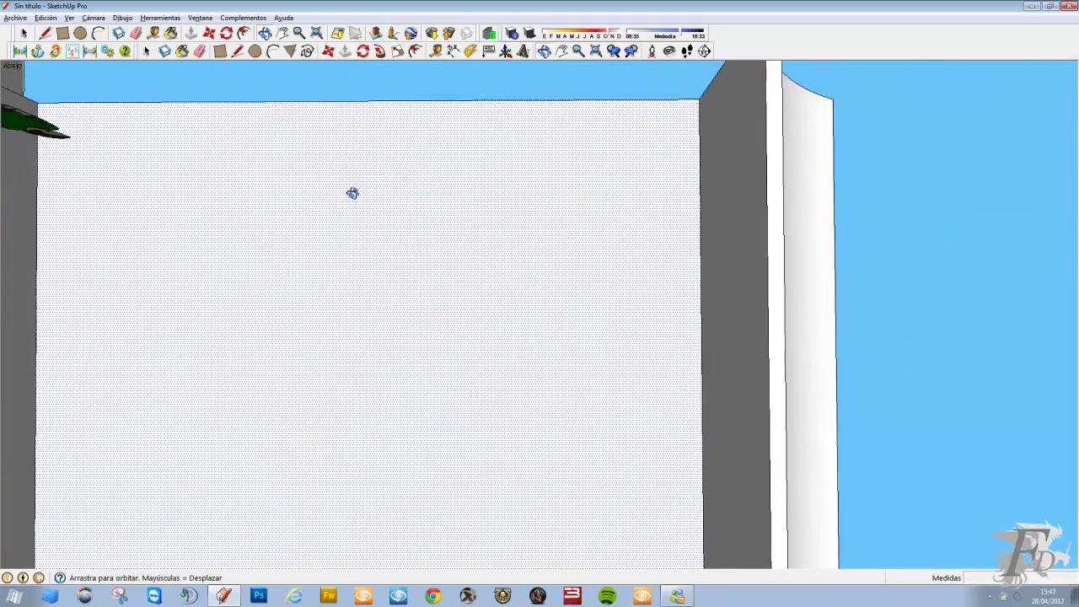
pyautogui.scroll(-1, 345, 304)
pyautogui.scroll(-1, 349, 330)
pyautogui.moveTo(349, 330)
pyautogui.mouseDown(button='middle')
pyautogui.moveTo(359, 289)
pyautogui.moveTo(354, 193)
pyautogui.mouseUp(button='middle')
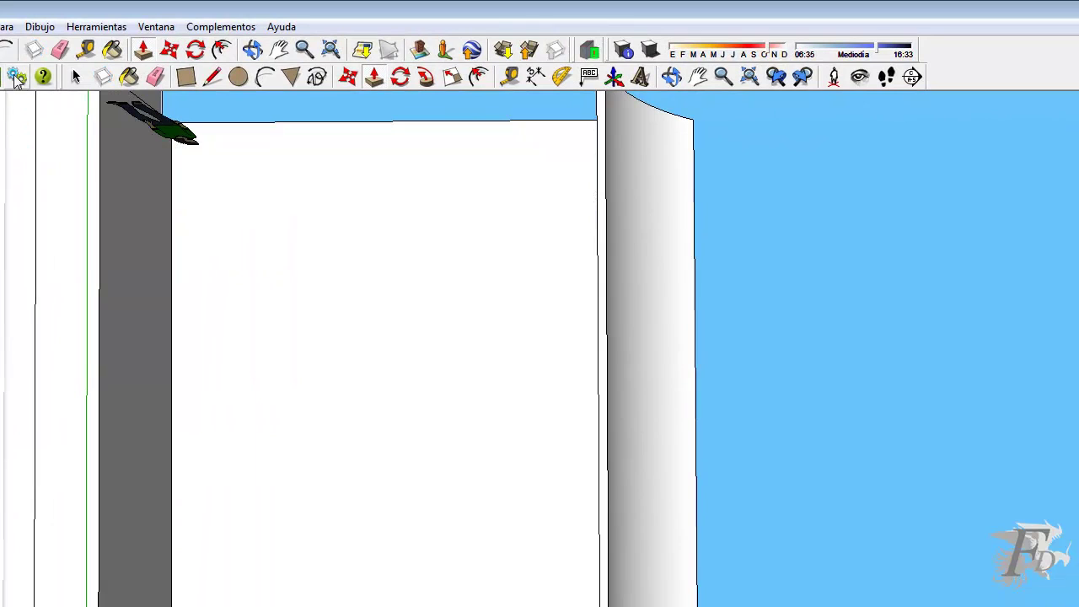
# Draw the first arc across the wall's top edge.
pyautogui.press('a')
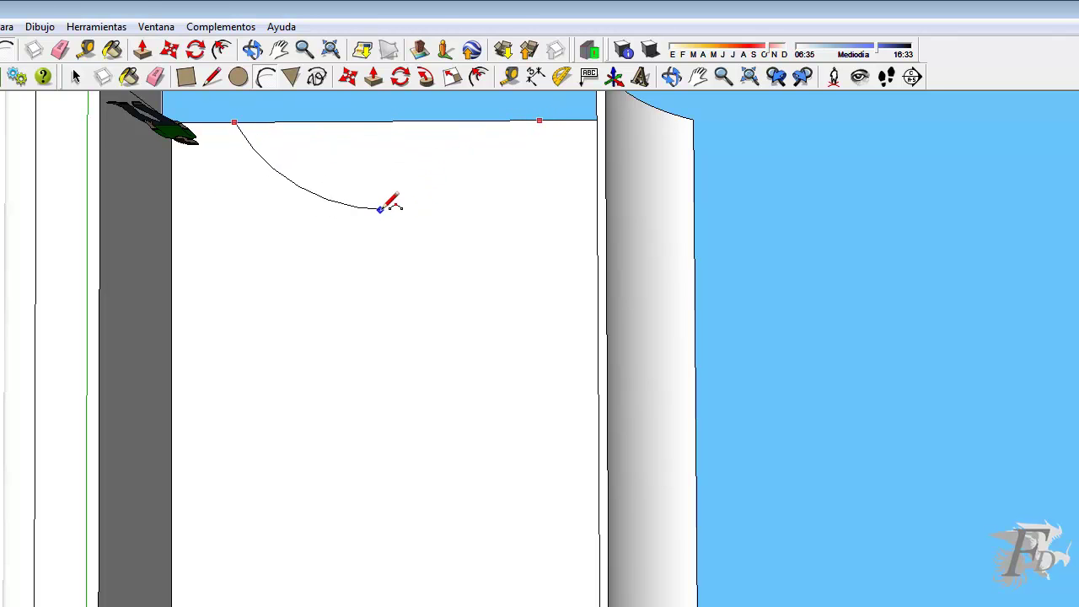
pyautogui.press('Escape')
pyautogui.moveTo(362, 137); pyautogui.dragTo(439, 361, button='middle')
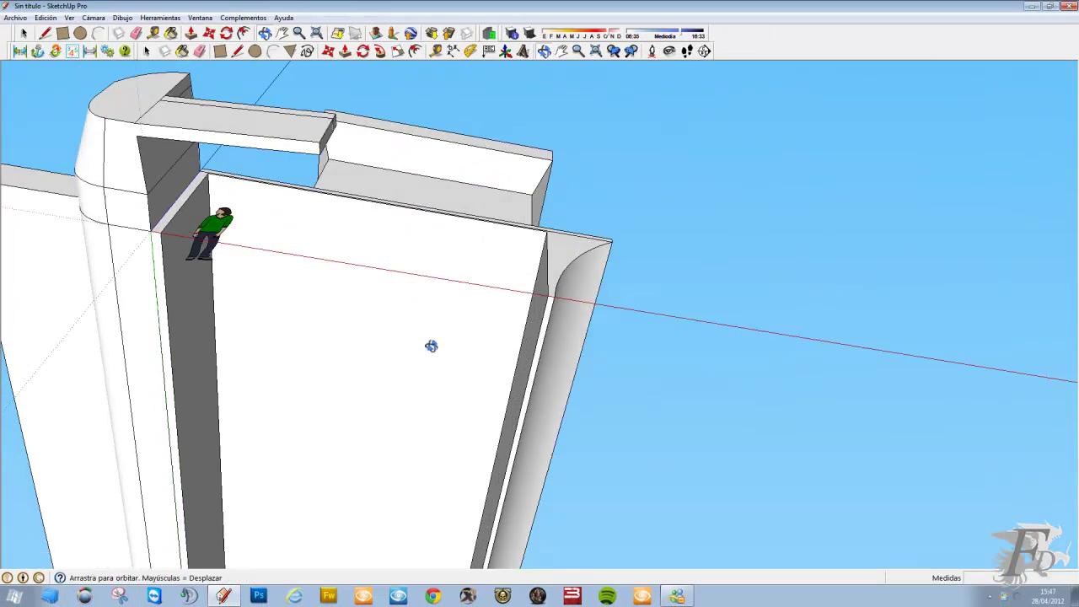
pyautogui.scroll(3, 293, 210)
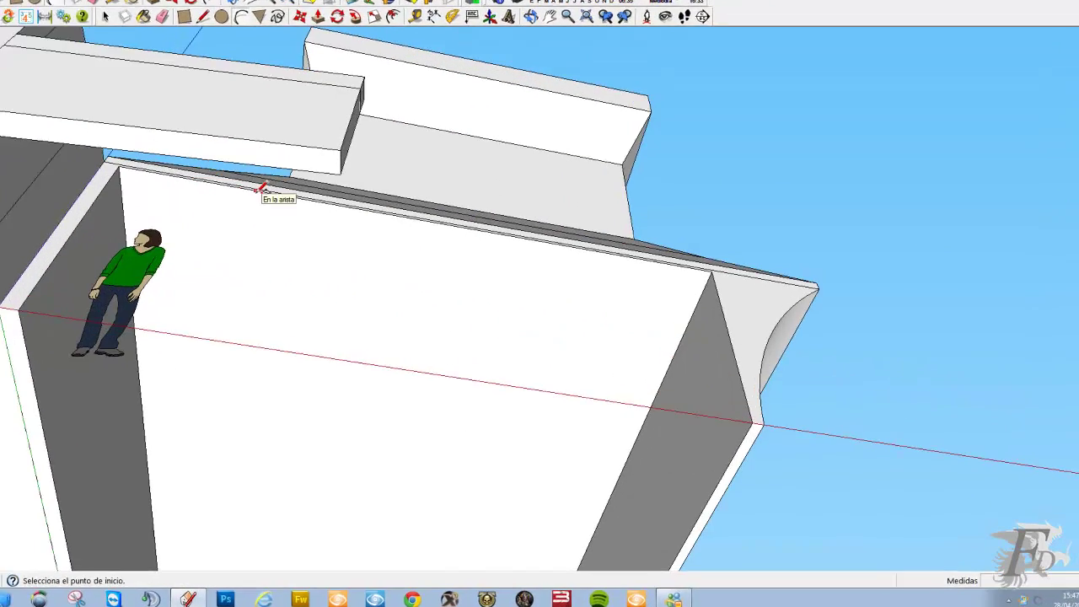
pyautogui.click(55, 49)
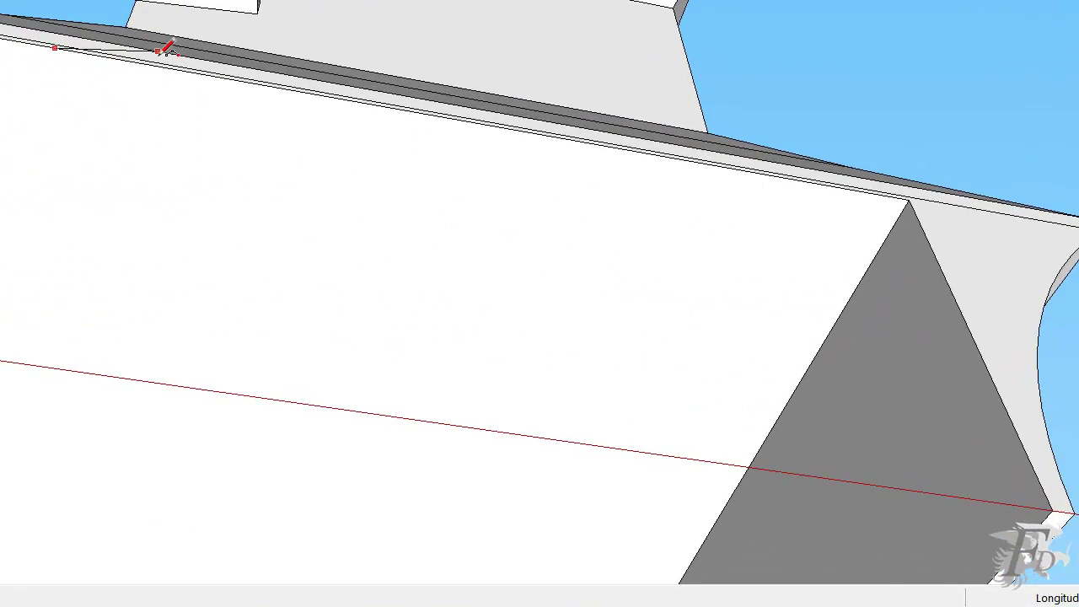
pyautogui.click(643, 150)
pyautogui.click(402, 246)
# Draw further connected arcs to complete the wavy arch outline.
pyautogui.moveTo(403, 248)
pyautogui.mouseDown(button='middle')
pyautogui.moveTo(313, 170)
pyautogui.moveTo(77, 164)
pyautogui.moveTo(152, 369)
pyautogui.mouseUp(button='middle')
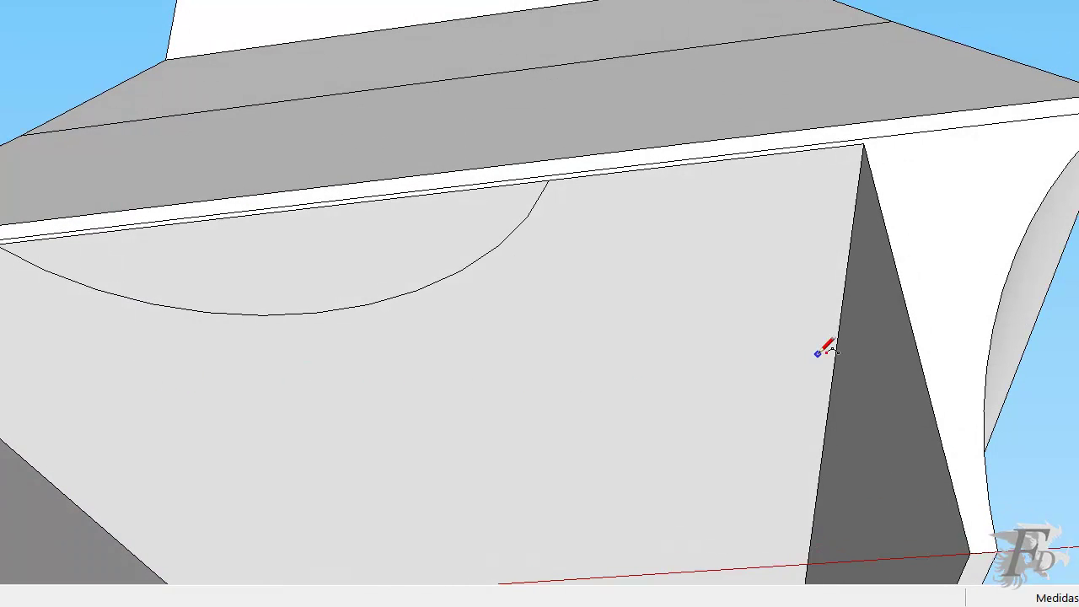
pyautogui.click(392, 298)
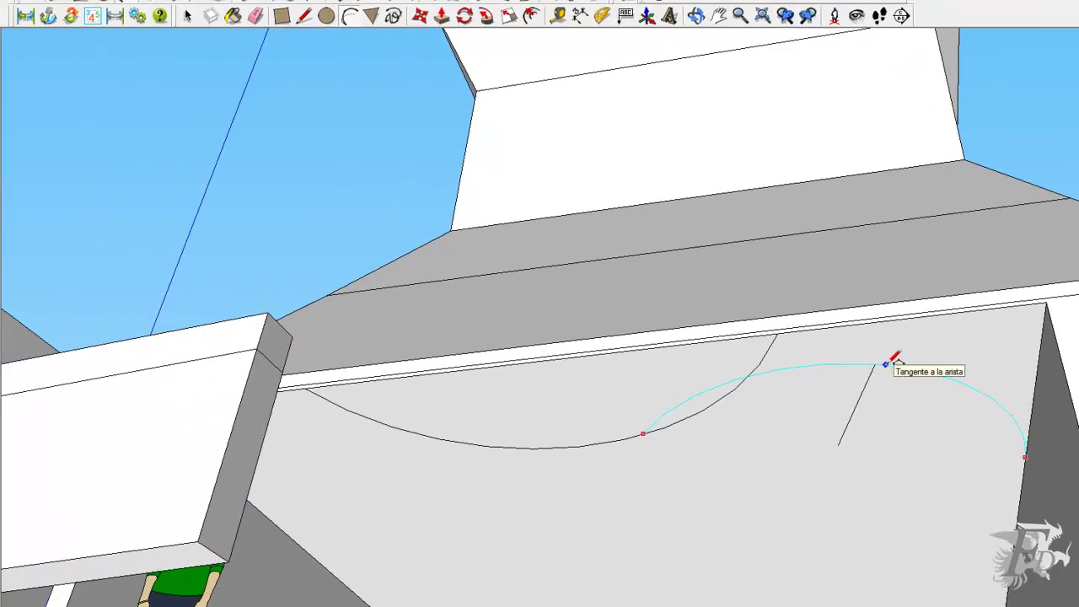
pyautogui.click(887, 363)
pyautogui.moveTo(844, 379)
pyautogui.mouseDown(button='middle')
pyautogui.moveTo(787, 272)
pyautogui.moveTo(800, 208)
pyautogui.moveTo(784, 241)
pyautogui.mouseUp(button='middle')
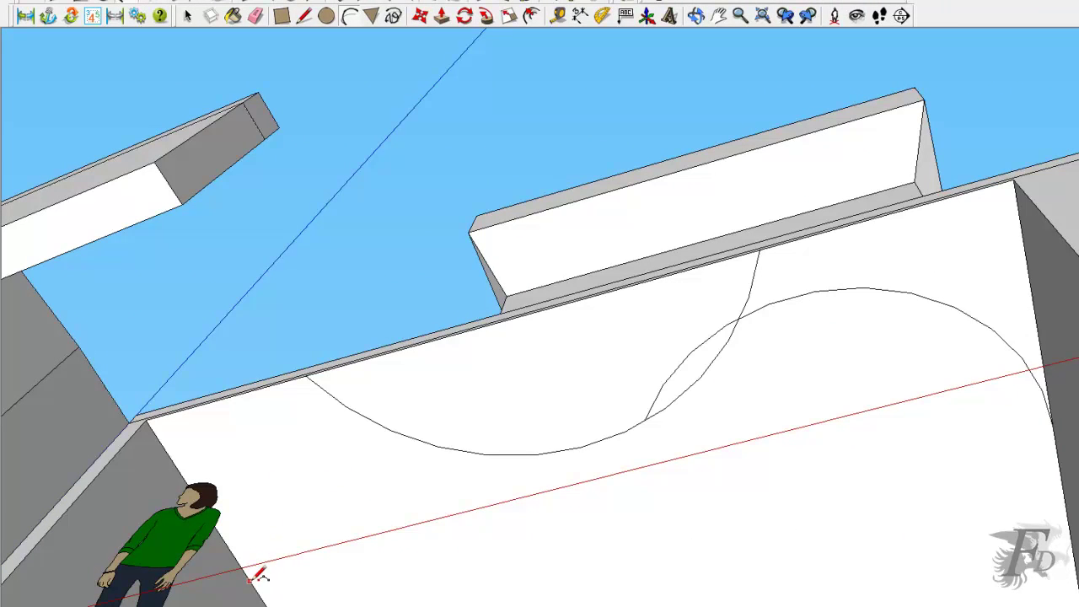
pyautogui.click(378, 425)
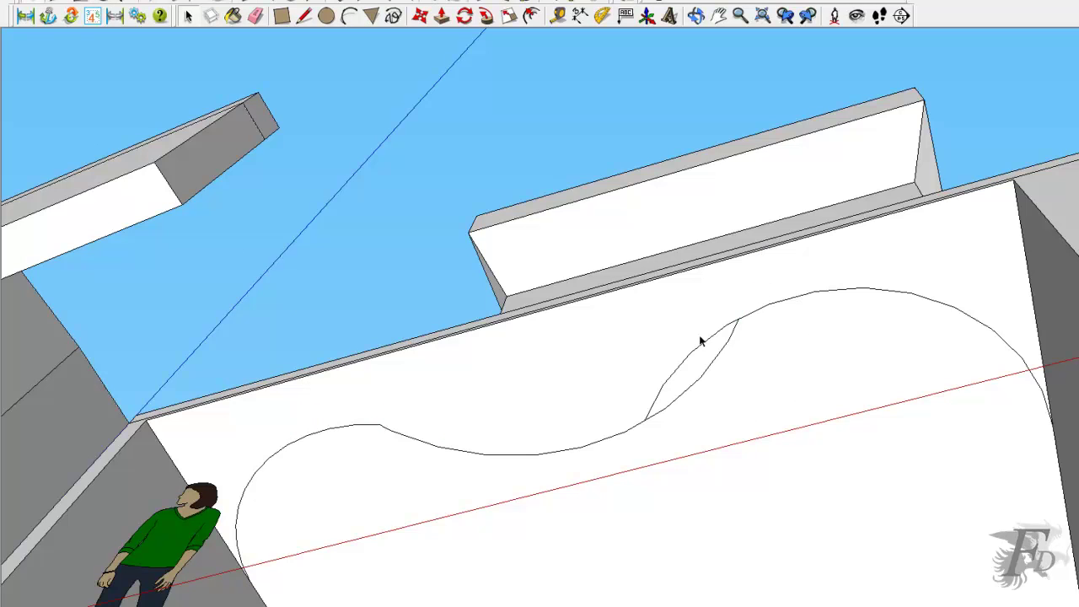
pyautogui.moveTo(791, 349)
pyautogui.mouseDown(button='middle')
pyautogui.moveTo(753, 467)
pyautogui.moveTo(596, 556)
pyautogui.moveTo(361, 224)
pyautogui.mouseUp(button='middle')
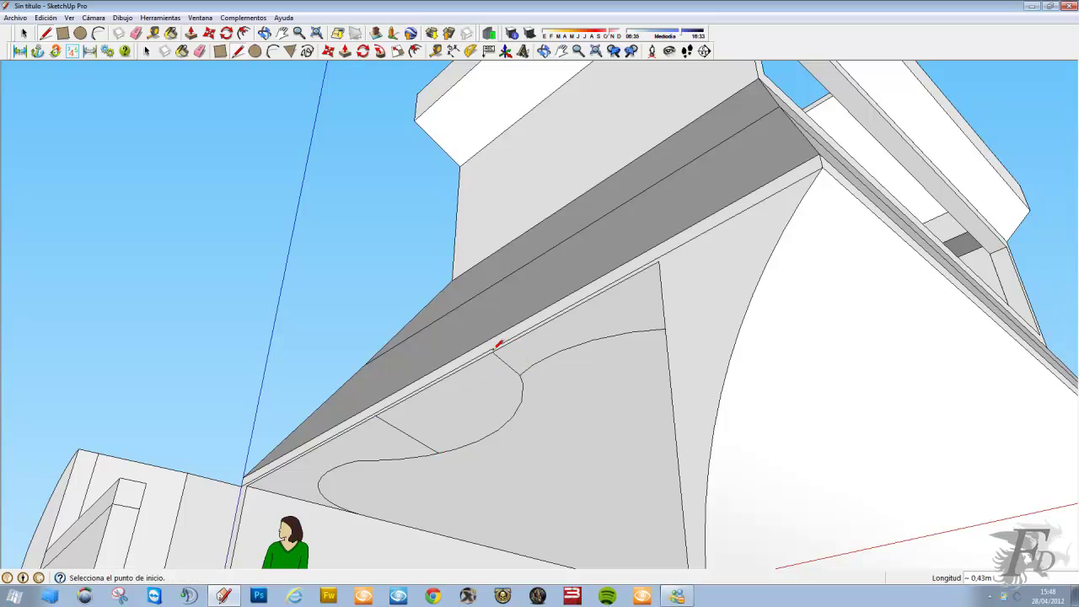
# Push the curved face 1,47 m into the wall.
pyautogui.click(184, 50)
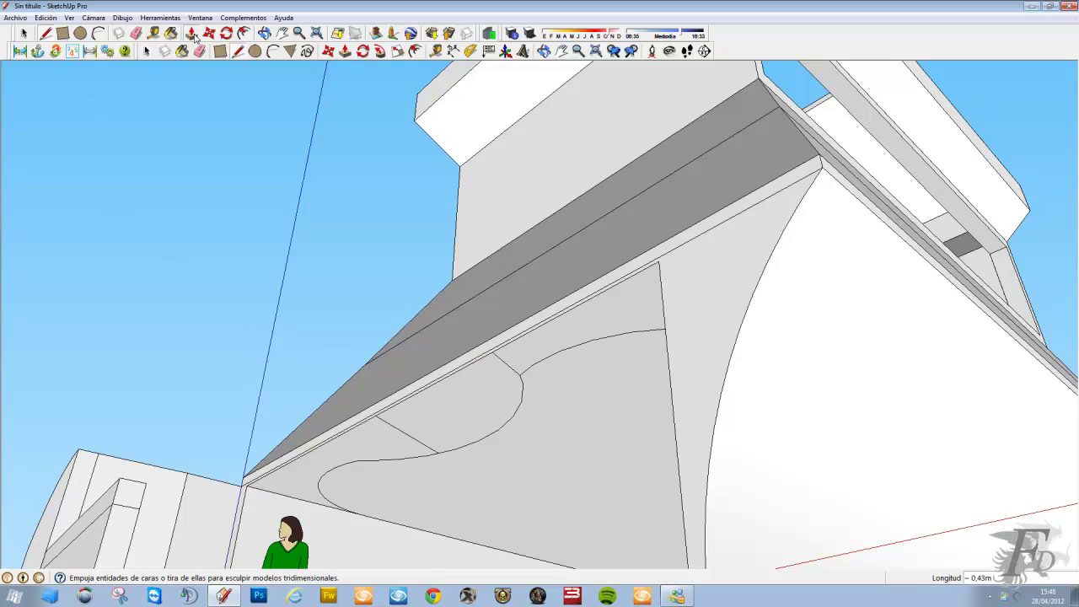
pyautogui.moveTo(586, 342); pyautogui.dragTo(582, 518)
pyautogui.click(552, 492)
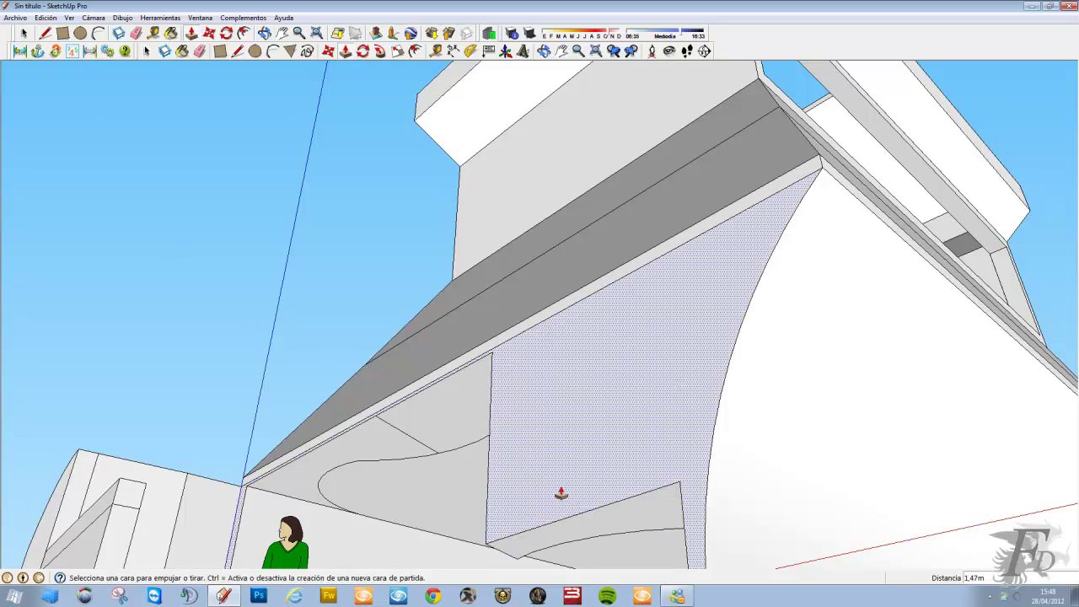
pyautogui.moveTo(551, 492); pyautogui.dragTo(753, 476, button='middle')
pyautogui.scroll(-3, 843, 481)
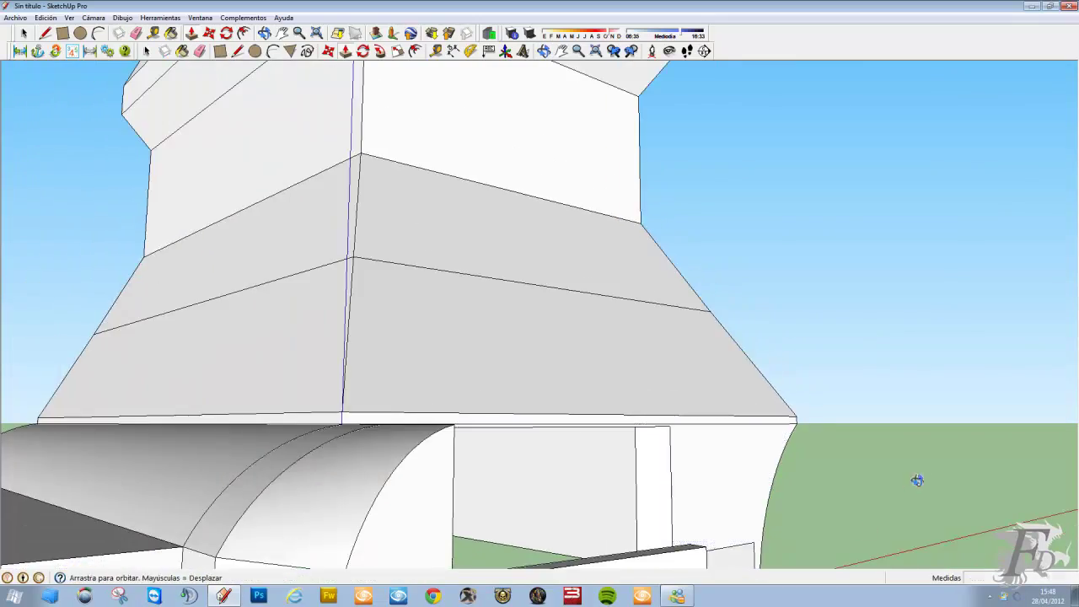
# Push another curved face through into an opening and push a face down into a taller block.
pyautogui.moveTo(916, 481); pyautogui.dragTo(347, 439, button='middle')
pyautogui.click(347, 438)
pyautogui.click(344, 499)
pyautogui.moveTo(344, 498)
pyautogui.mouseDown(button='middle')
pyautogui.moveTo(351, 424)
pyautogui.moveTo(384, 578)
pyautogui.moveTo(458, 518)
pyautogui.moveTo(421, 421)
pyautogui.moveTo(292, 225)
pyautogui.moveTo(346, 324)
pyautogui.moveTo(198, 442)
pyautogui.moveTo(590, 421)
pyautogui.moveTo(540, 441)
pyautogui.mouseUp(button='middle')
pyautogui.scroll(-3, 458, 518)
pyautogui.moveTo(628, 510)
pyautogui.mouseDown()
pyautogui.moveTo(480, 552)
pyautogui.moveTo(488, 549)
pyautogui.mouseUp()
pyautogui.moveTo(478, 552); pyautogui.dragTo(495, 511, button='middle')
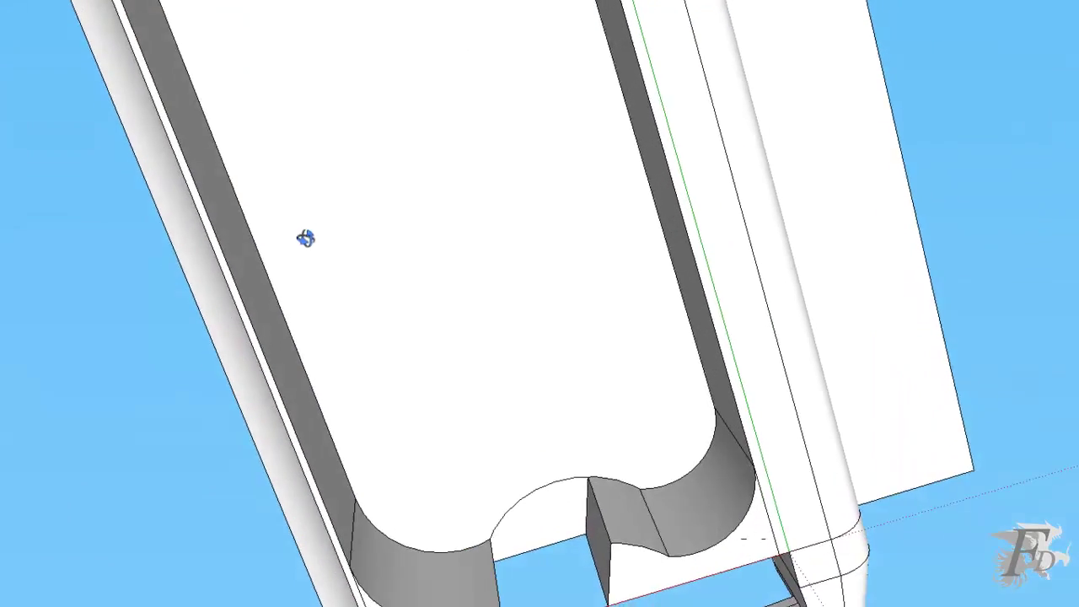
pyautogui.moveTo(622, 474)
pyautogui.mouseDown(button='middle')
pyautogui.moveTo(460, 309)
pyautogui.moveTo(330, 137)
pyautogui.moveTo(313, 86)
pyautogui.mouseUp(button='middle')
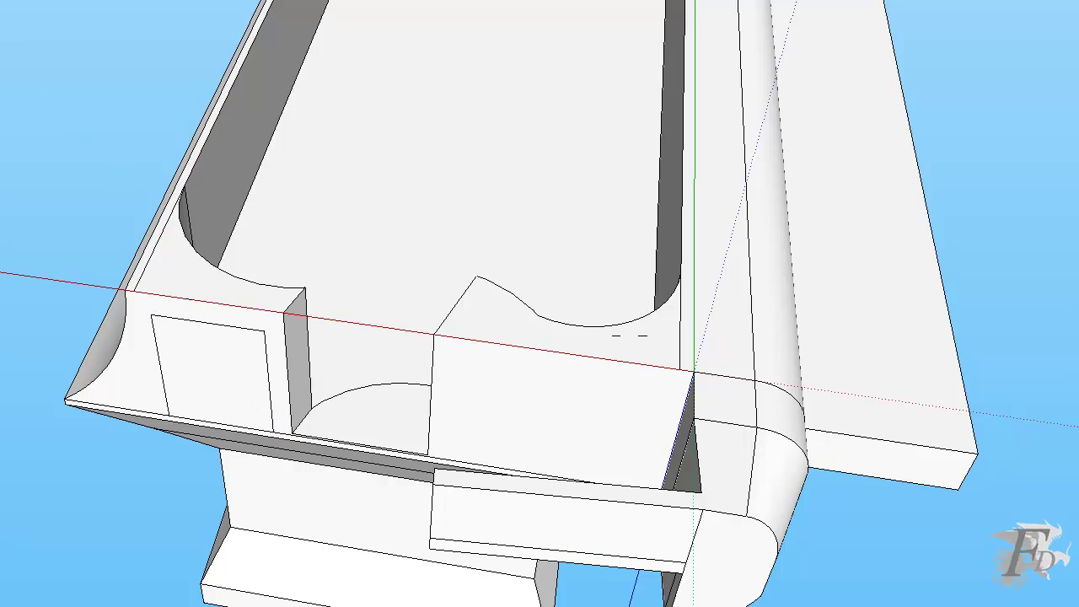
# Recess two window panels into the upper tier's inner walls, adding a dividing edge between them.
pyautogui.click(189, 359)
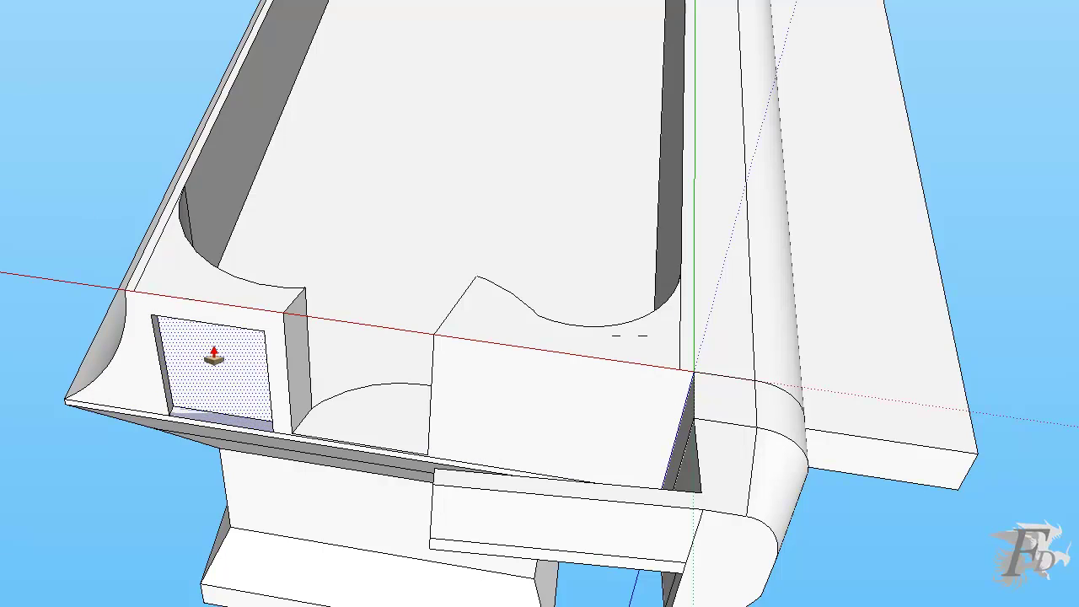
pyautogui.moveTo(239, 359)
pyautogui.mouseDown(button='middle')
pyautogui.moveTo(448, 373)
pyautogui.moveTo(610, 285)
pyautogui.mouseUp(button='middle')
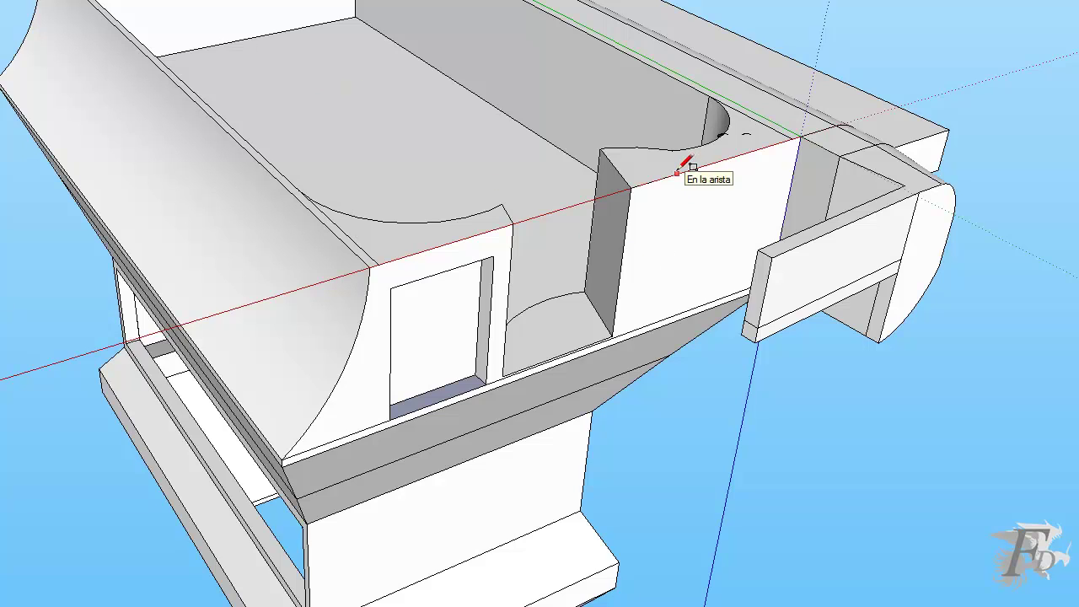
pyautogui.click(657, 307)
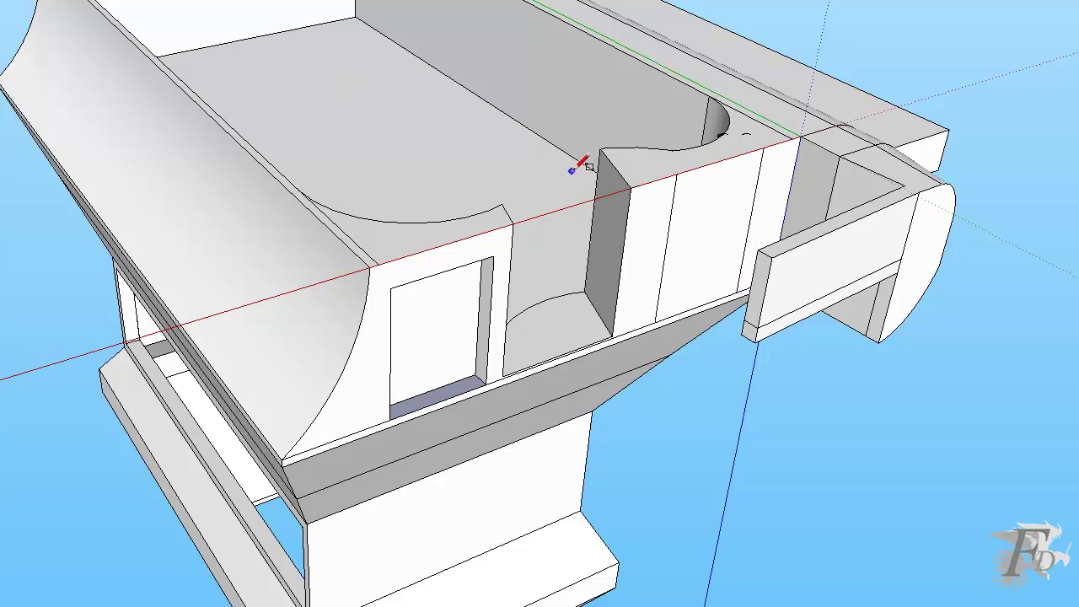
pyautogui.moveTo(701, 249); pyautogui.dragTo(694, 233)
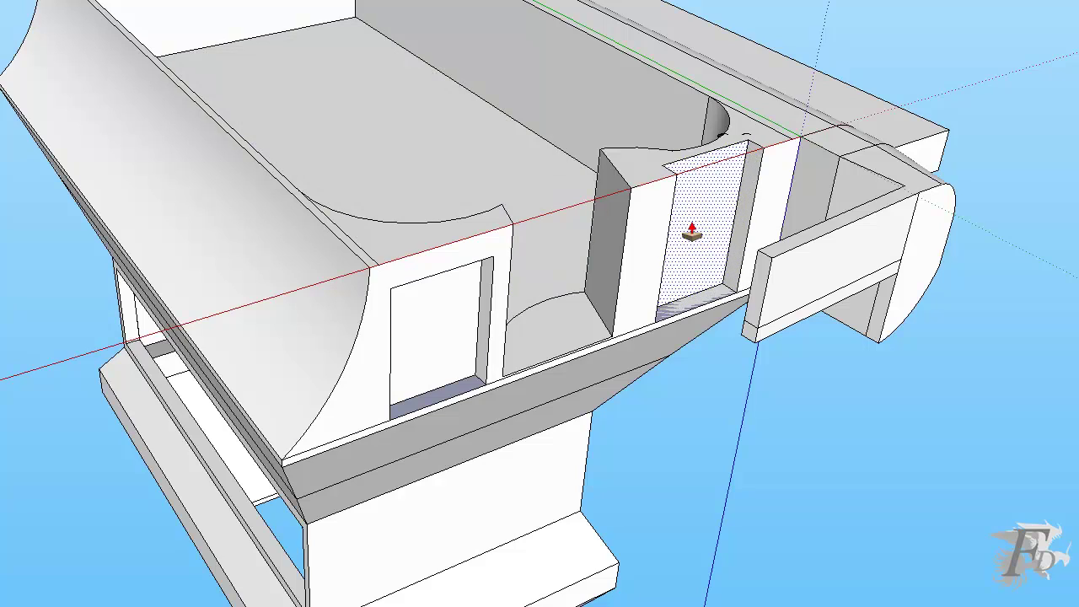
pyautogui.moveTo(694, 233); pyautogui.dragTo(309, 339, button='middle')
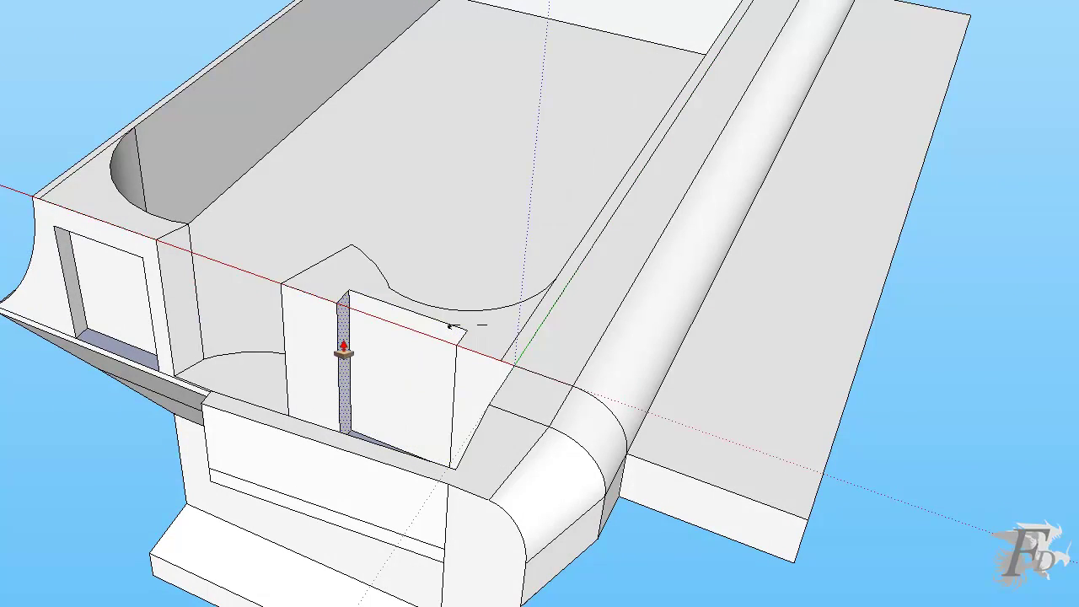
pyautogui.moveTo(321, 335)
pyautogui.mouseDown(button='middle')
pyautogui.moveTo(694, 325)
pyautogui.moveTo(195, 301)
pyautogui.mouseUp(button='middle')
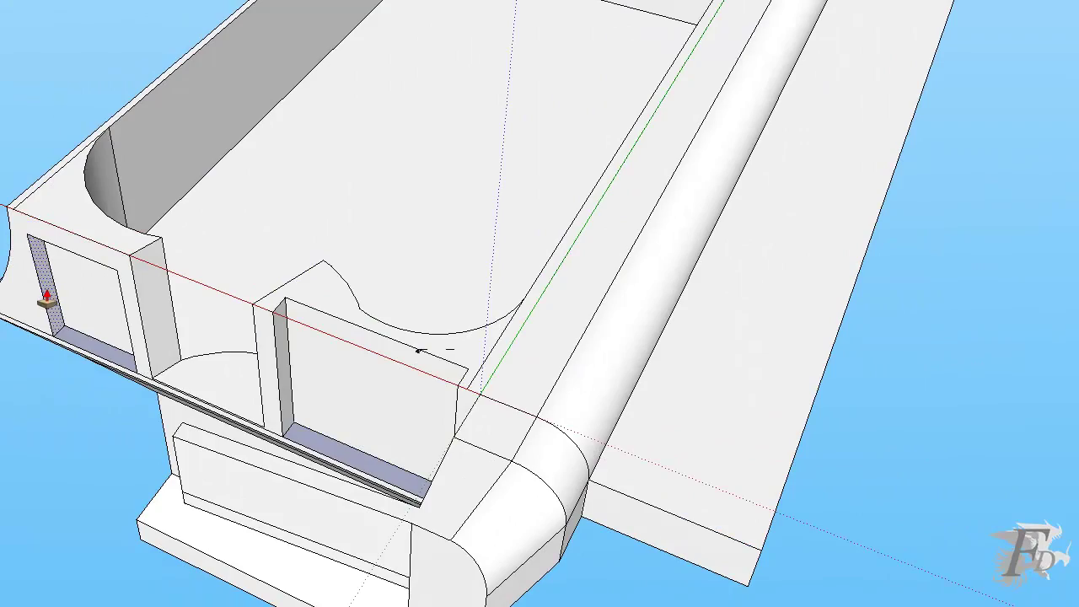
pyautogui.moveTo(41, 294)
pyautogui.mouseDown(button='middle')
pyautogui.moveTo(295, 255)
pyautogui.moveTo(514, 169)
pyautogui.moveTo(441, 337)
pyautogui.mouseUp(button='middle')
pyautogui.moveTo(602, 362)
pyautogui.mouseDown(button='middle')
pyautogui.moveTo(489, 193)
pyautogui.moveTo(598, 212)
pyautogui.moveTo(228, 332)
pyautogui.moveTo(68, 123)
pyautogui.moveTo(347, 388)
pyautogui.moveTo(607, 212)
pyautogui.moveTo(618, 446)
pyautogui.mouseUp(button='middle')
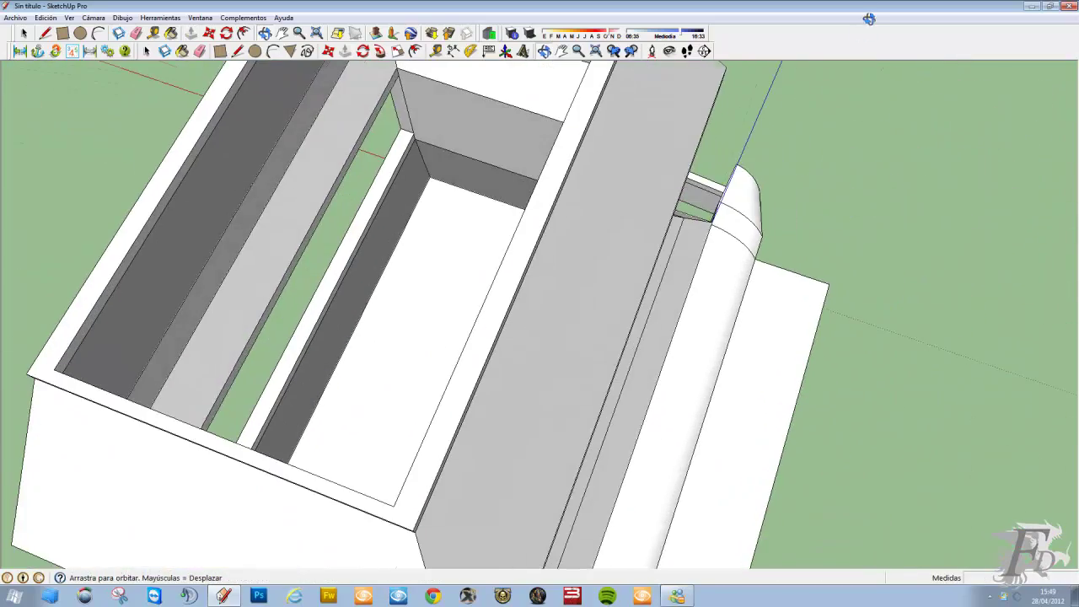
# Draw a long rectangle on the top block's underside.
pyautogui.moveTo(675, 313)
pyautogui.mouseDown(button='middle')
pyautogui.moveTo(371, 212)
pyautogui.moveTo(90, 234)
pyautogui.moveTo(120, 501)
pyautogui.moveTo(279, 355)
pyautogui.moveTo(335, 365)
pyautogui.moveTo(368, 321)
pyautogui.moveTo(373, 349)
pyautogui.moveTo(373, 338)
pyautogui.mouseUp(button='middle')
pyautogui.click(62, 32)
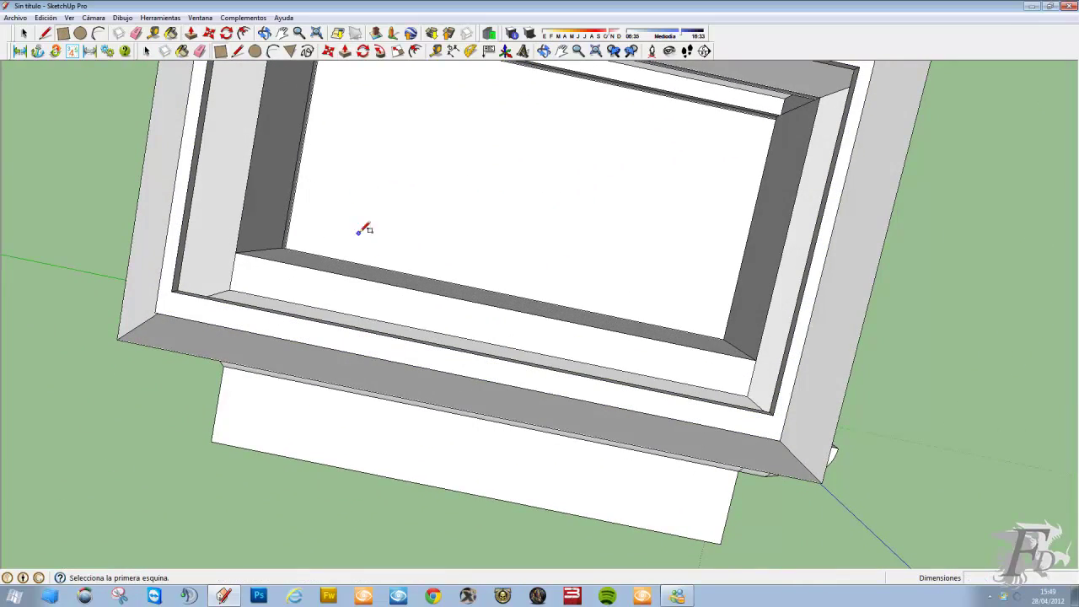
pyautogui.scroll(3, 317, 248)
pyautogui.moveTo(306, 246)
pyautogui.mouseDown(button='middle')
pyautogui.moveTo(87, 174)
pyautogui.moveTo(405, 316)
pyautogui.moveTo(396, 279)
pyautogui.moveTo(452, 221)
pyautogui.mouseUp(button='middle')
pyautogui.moveTo(620, 207)
pyautogui.mouseDown(button='middle')
pyautogui.moveTo(675, 188)
pyautogui.moveTo(552, 224)
pyautogui.moveTo(517, 258)
pyautogui.moveTo(562, 217)
pyautogui.mouseUp(button='middle')
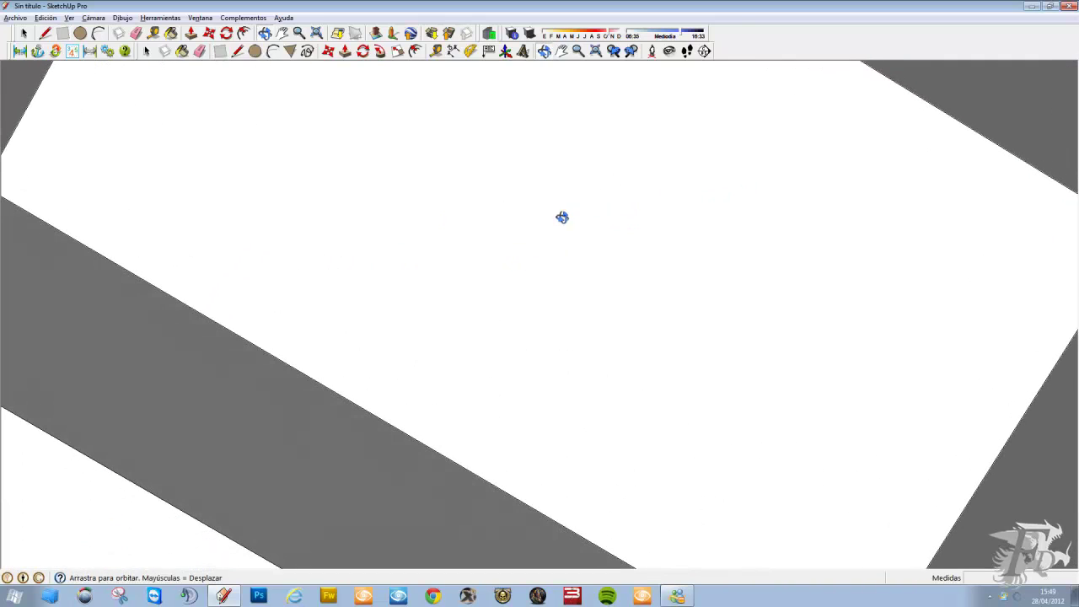
pyautogui.click(447, 127)
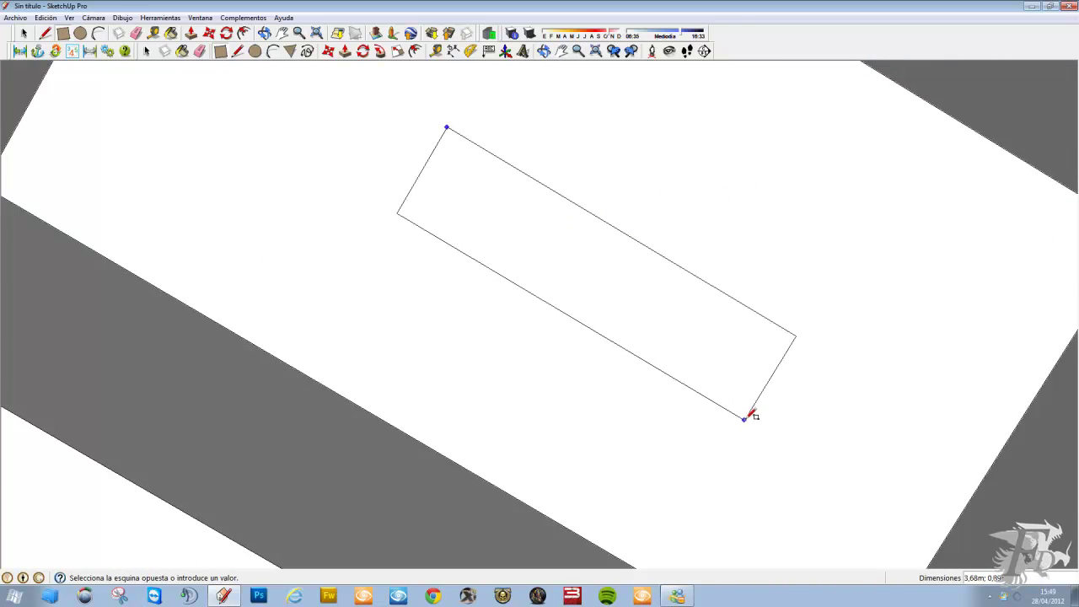
pyautogui.click(840, 507)
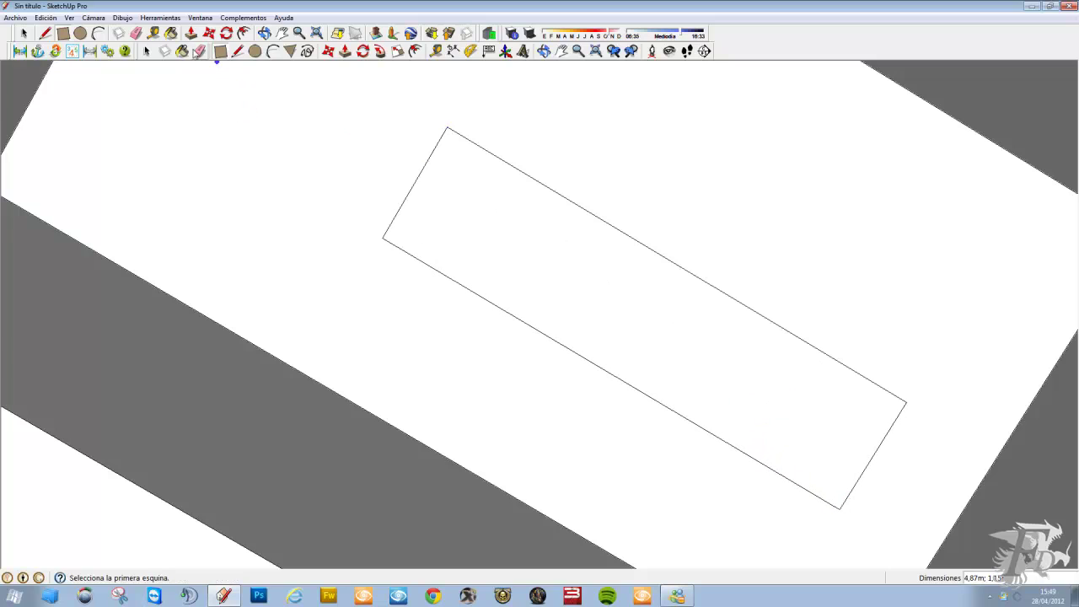
# Push the rectangle in 0,03 m as a shallow inset panel.
pyautogui.click(191, 33)
pyautogui.click(475, 248)
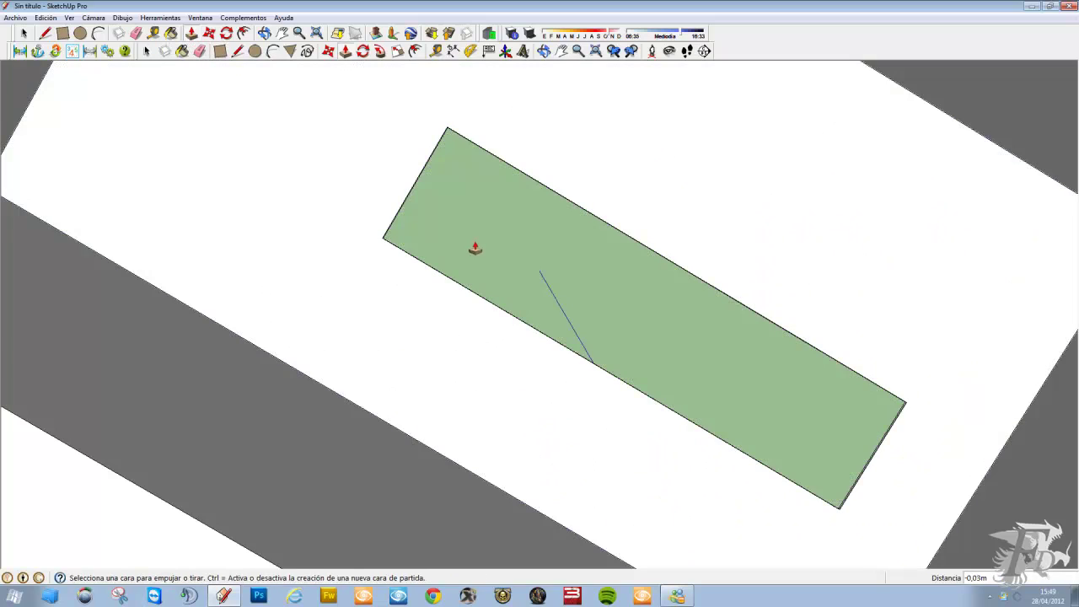
pyautogui.scroll(5, 465, 224)
pyautogui.scroll(3, 503, 96)
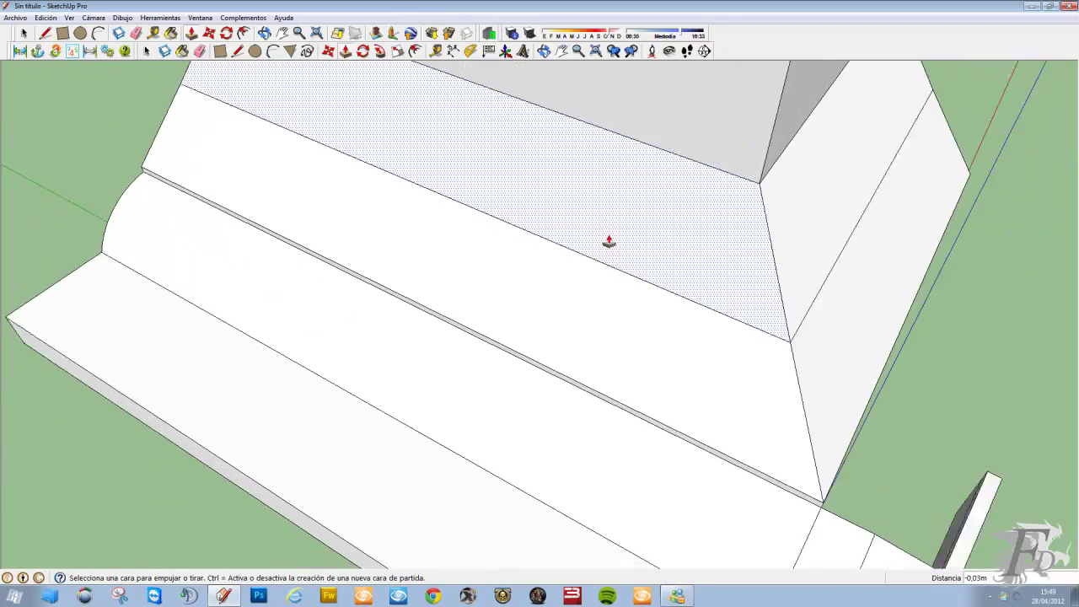
pyautogui.scroll(-5, 609, 242)
pyautogui.moveTo(609, 242); pyautogui.dragTo(432, 5, button='middle')
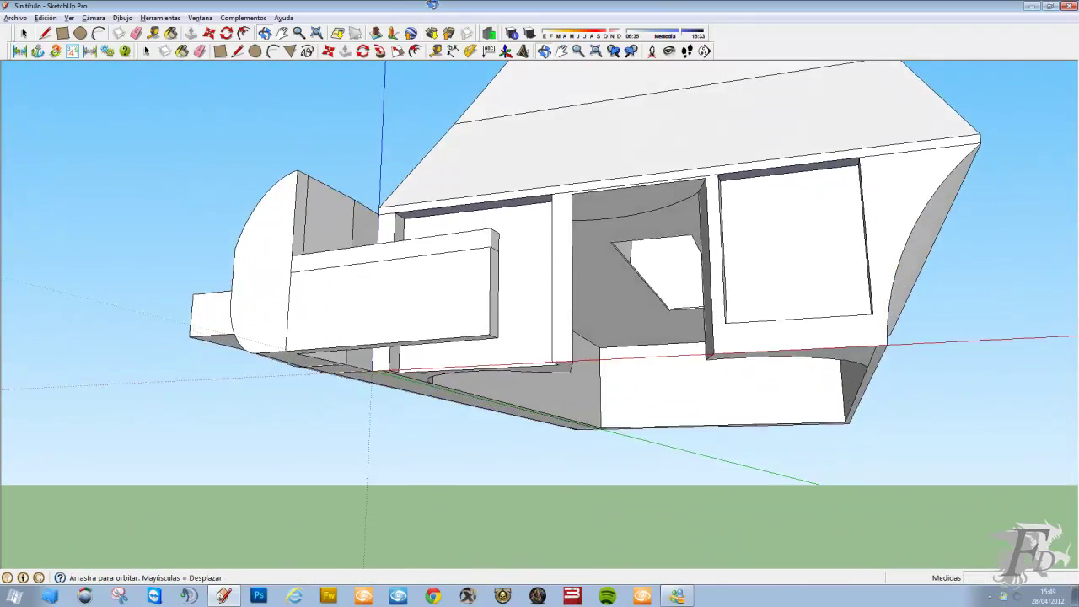
# Push the ground-level opening's interior face deeper into the tower in two pushes, then zoom out.
pyautogui.scroll(5, 627, 299)
pyautogui.scroll(4, 648, 282)
pyautogui.scroll(3, 591, 223)
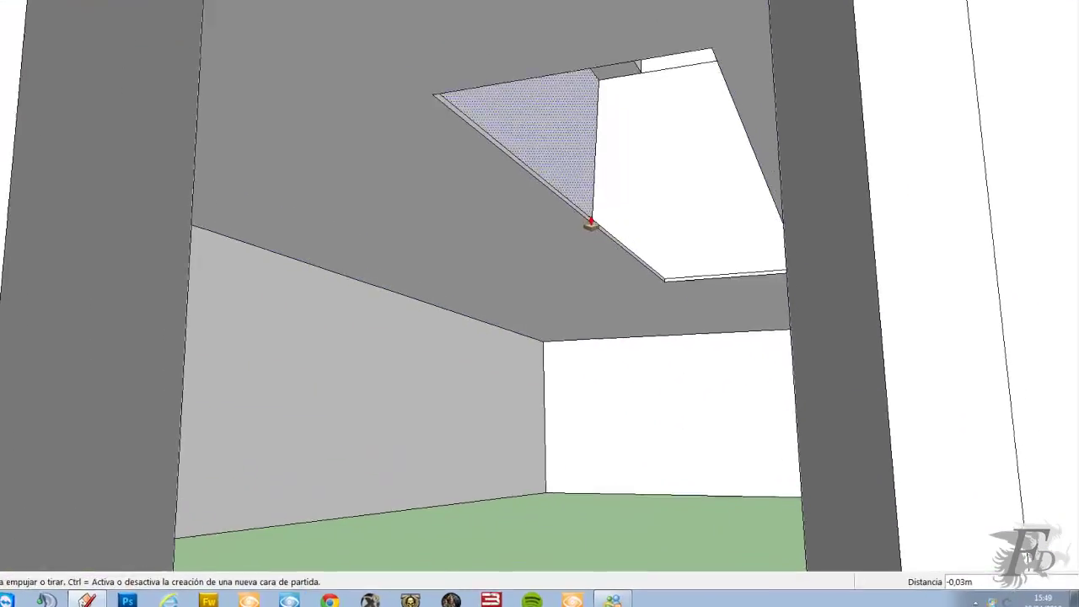
pyautogui.scroll(4, 591, 224)
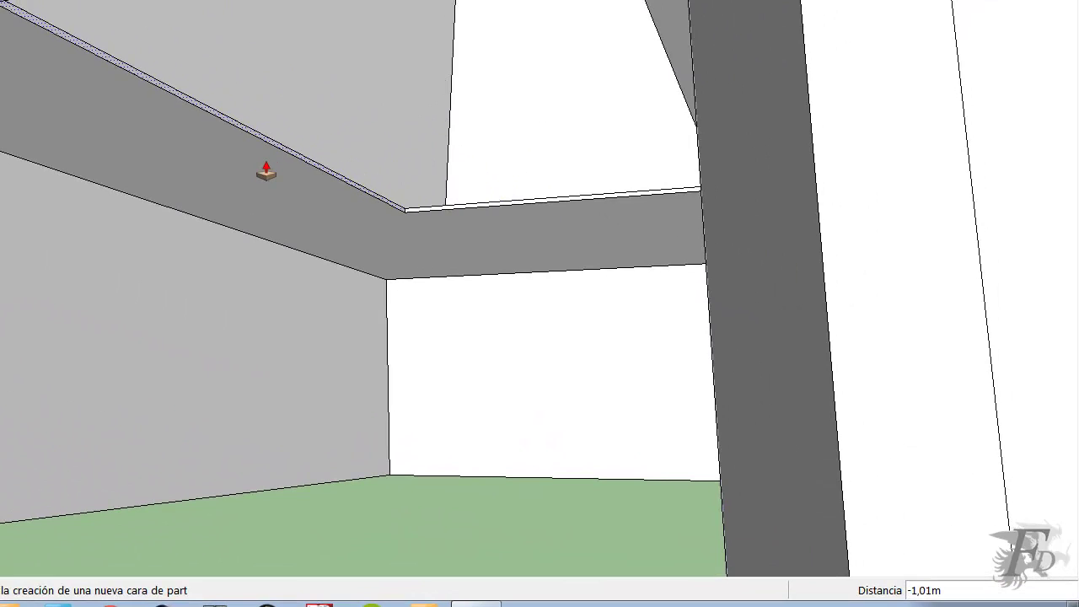
pyautogui.moveTo(362, 188)
pyautogui.mouseDown(button='middle')
pyautogui.moveTo(397, 77)
pyautogui.moveTo(337, 126)
pyautogui.moveTo(378, 183)
pyautogui.moveTo(448, 188)
pyautogui.mouseUp(button='middle')
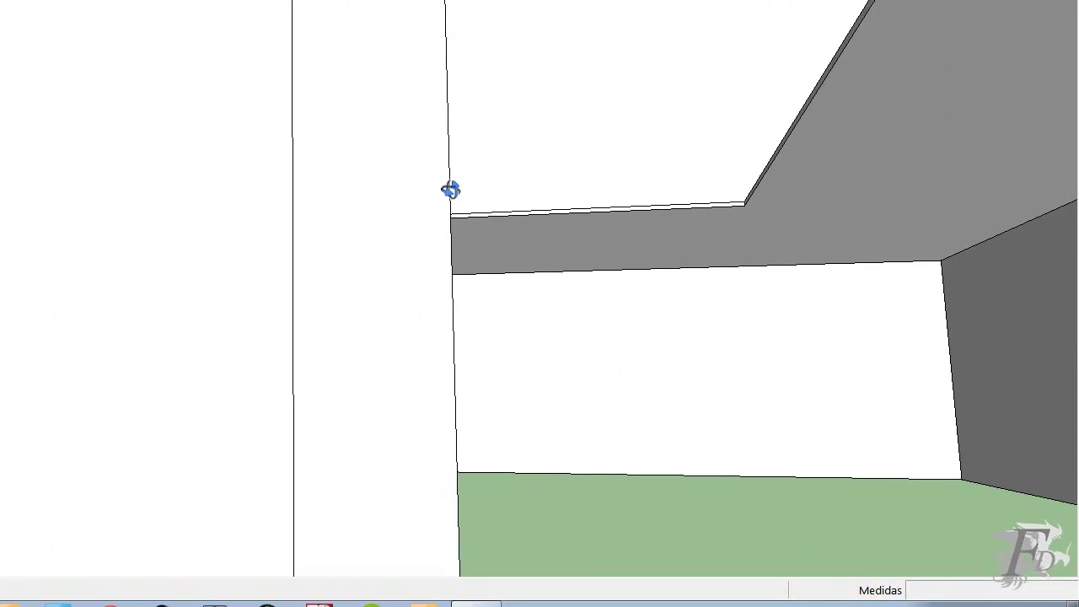
pyautogui.click(771, 178)
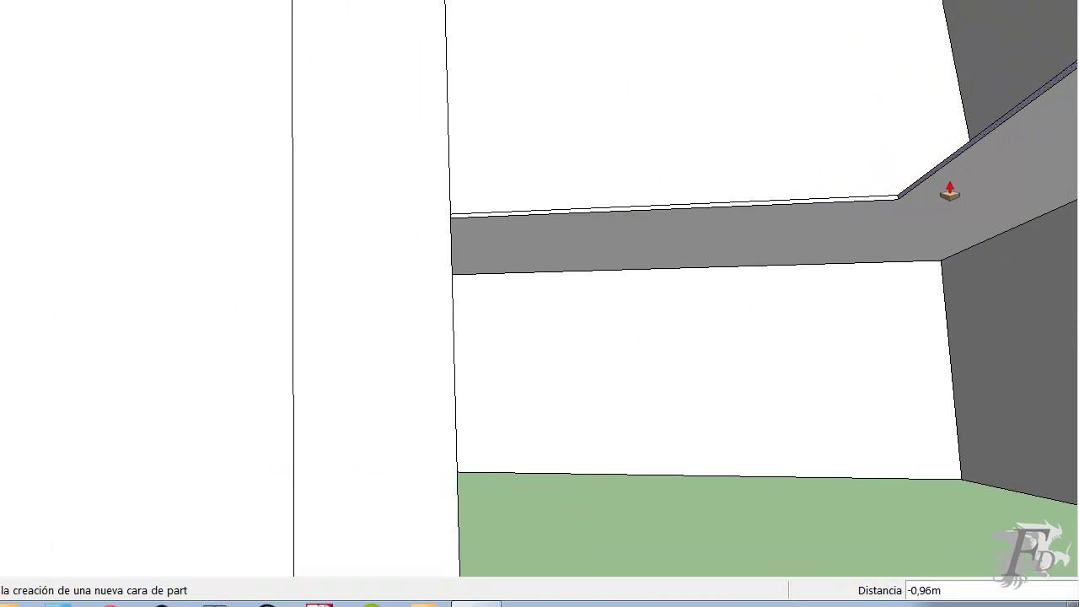
pyautogui.moveTo(973, 198); pyautogui.dragTo(855, 212, button='middle')
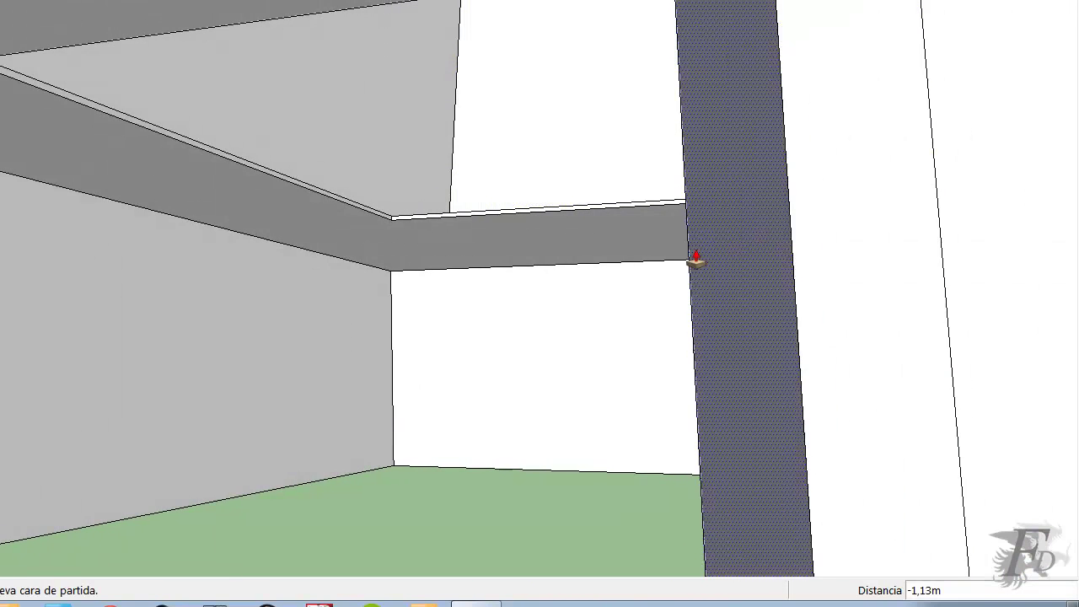
pyautogui.scroll(-3, 604, 306)
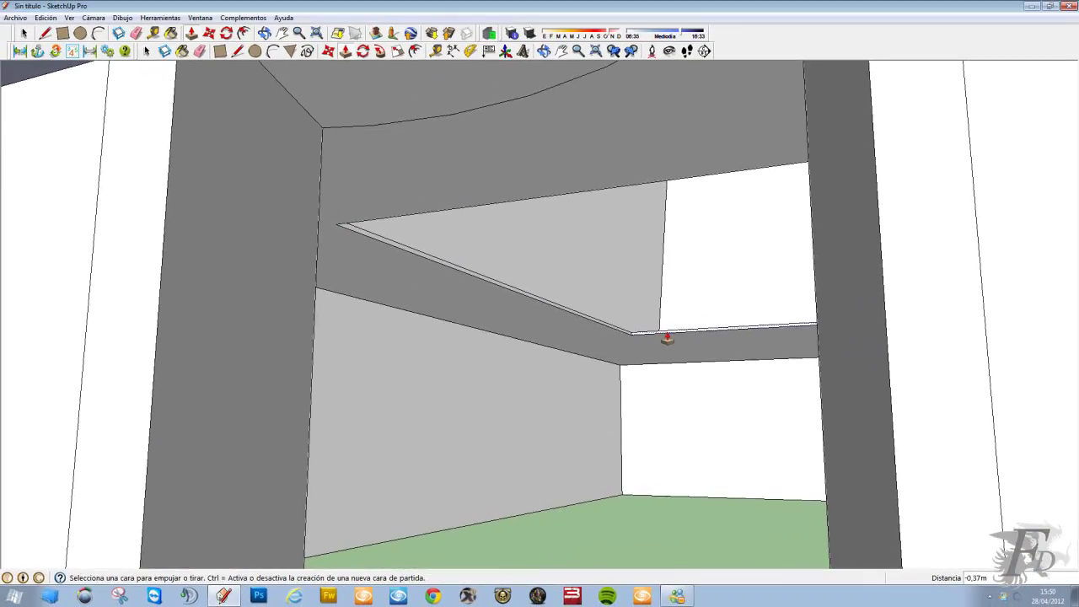
pyautogui.scroll(-5, 667, 337)
pyautogui.scroll(-3, 677, 355)
pyautogui.moveTo(699, 379)
pyautogui.mouseDown(button='middle')
pyautogui.moveTo(836, 434)
pyautogui.moveTo(964, 438)
pyautogui.moveTo(890, 473)
pyautogui.moveTo(911, 412)
pyautogui.mouseUp(button='middle')
pyautogui.scroll(-3, 890, 473)
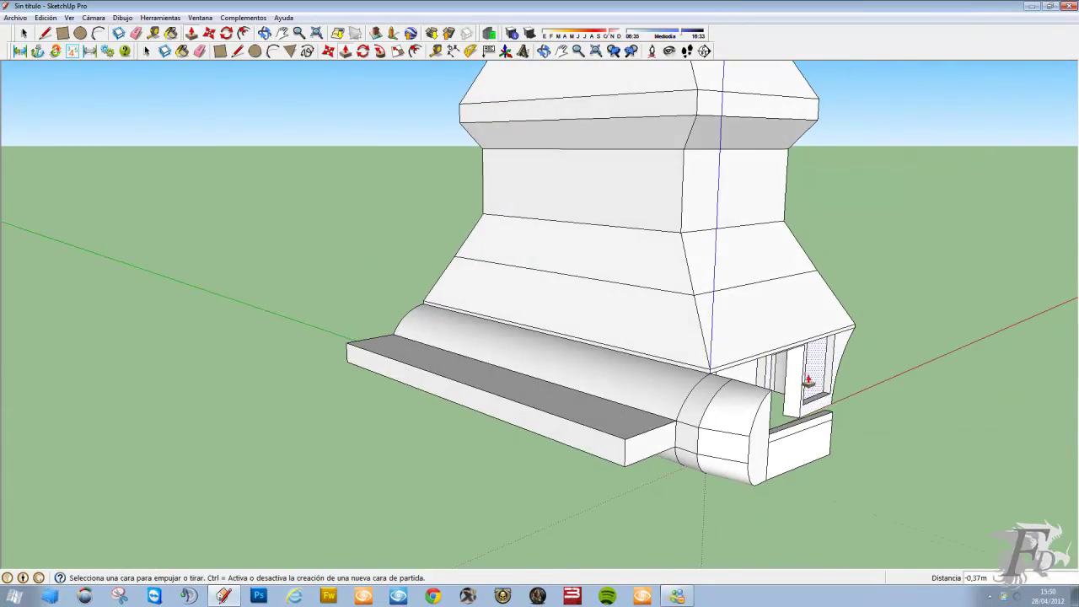
# Draw a rectangle on the middle tier's front face and copy it just below.
pyautogui.scroll(3, 753, 463)
pyautogui.moveTo(753, 463)
pyautogui.mouseDown(button='middle')
pyautogui.moveTo(908, 458)
pyautogui.moveTo(833, 417)
pyautogui.mouseUp(button='middle')
pyautogui.scroll(3, 646, 371)
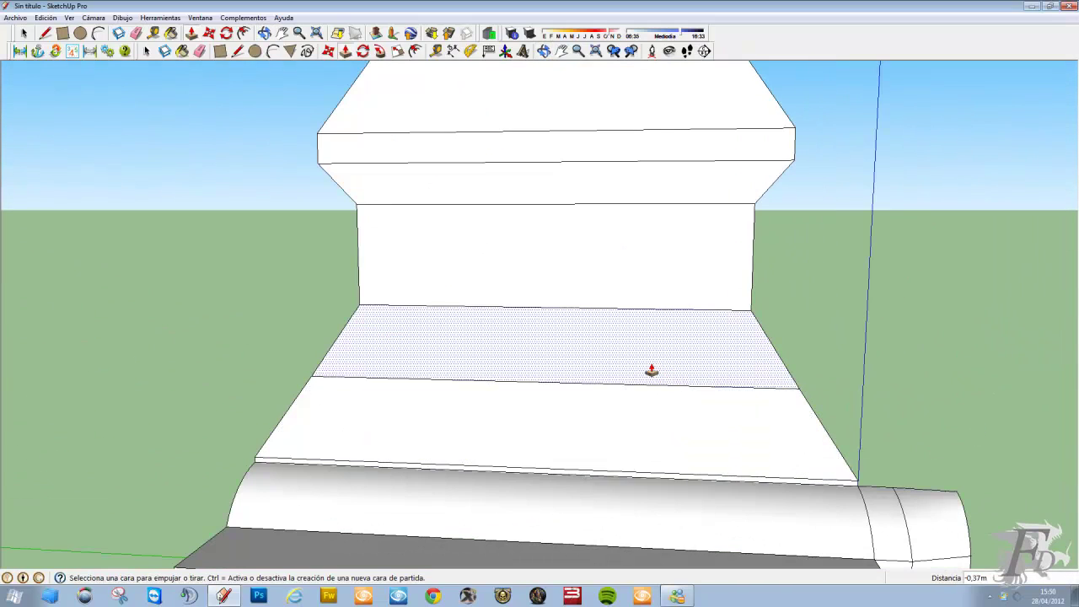
pyautogui.click(219, 50)
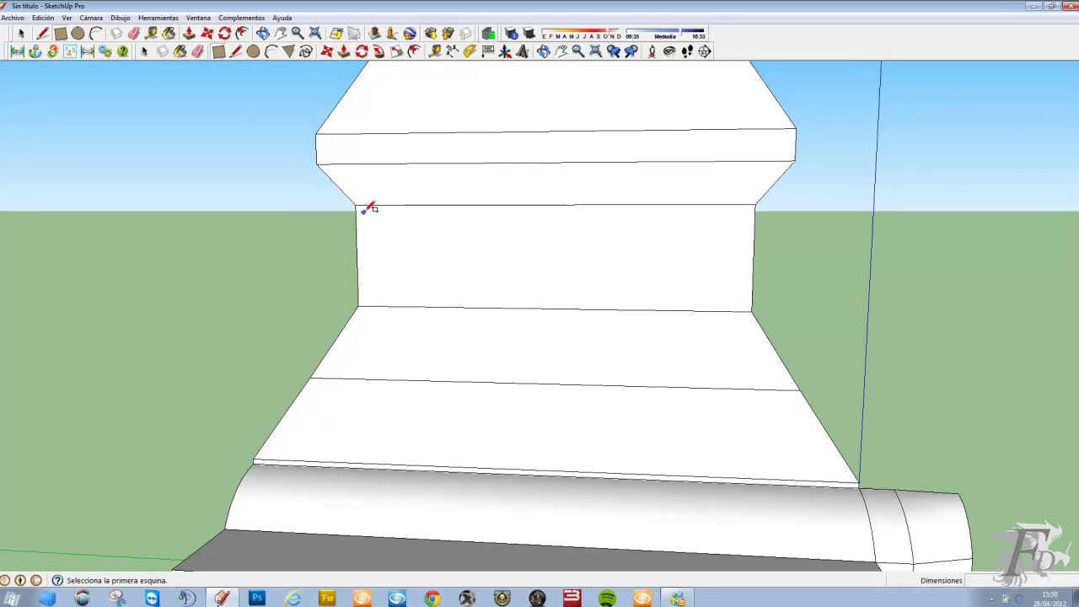
pyautogui.click(360, 205)
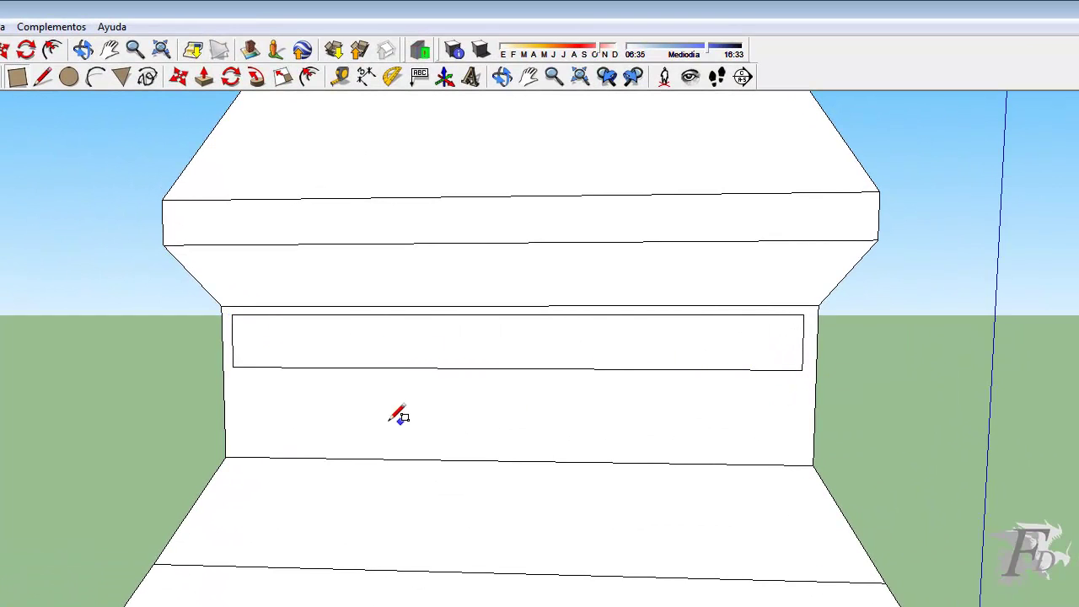
pyautogui.press('m')
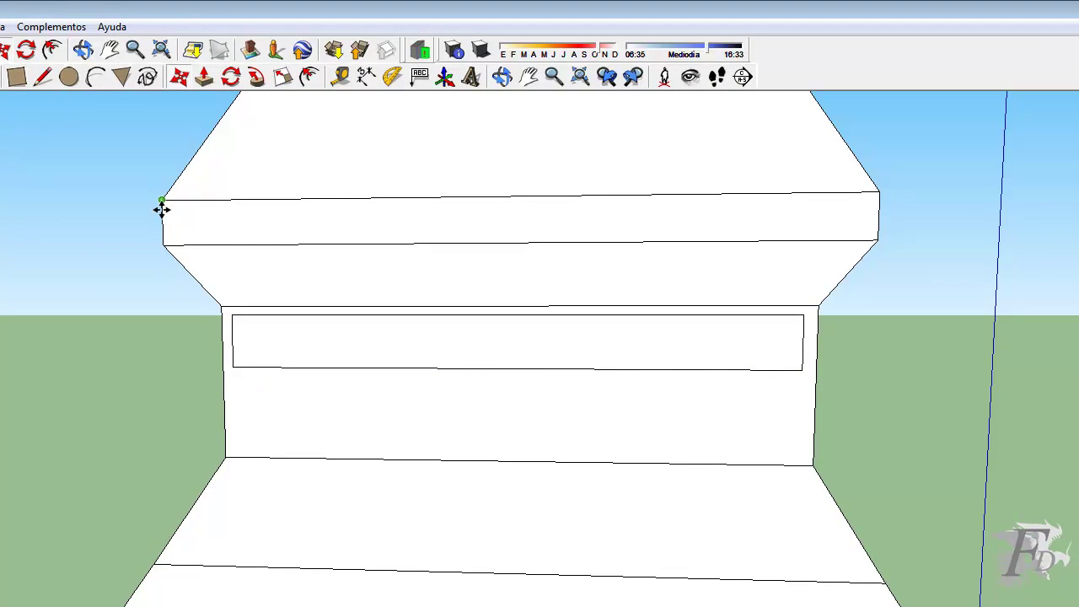
pyautogui.click(419, 355)
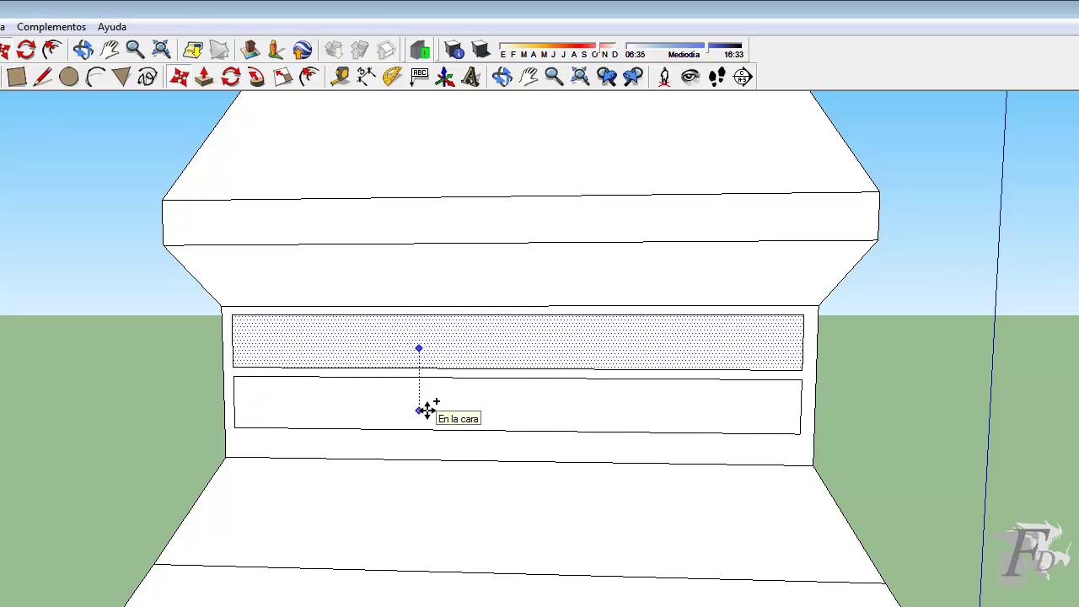
pyautogui.click(437, 419)
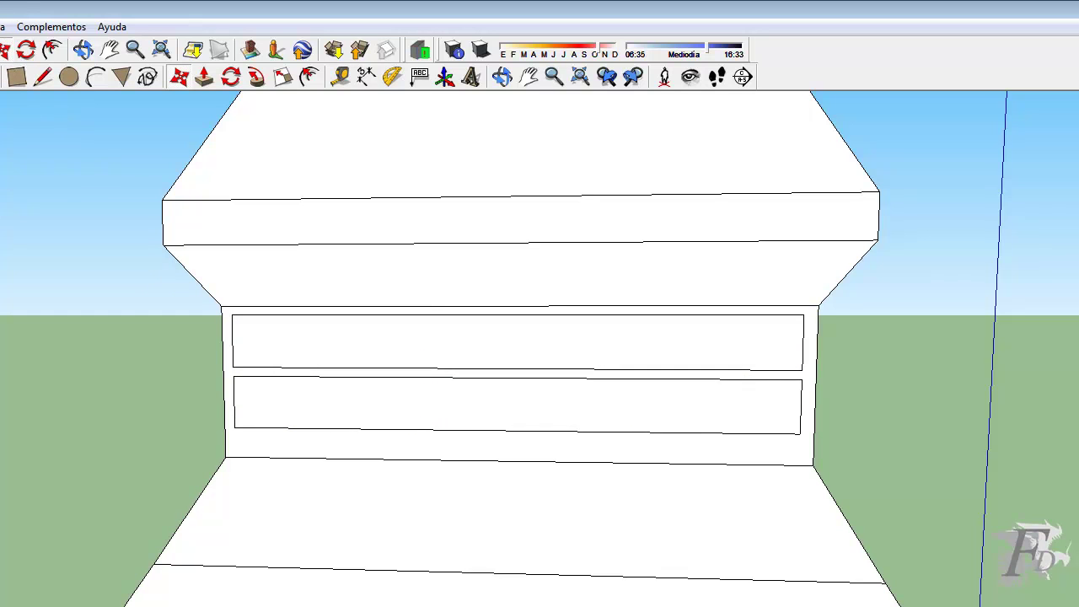
# Push both rectangles through the wall, leaving a slat across the window opening.
pyautogui.press('p')
pyautogui.moveTo(485, 457); pyautogui.dragTo(187, 451, button='middle')
pyautogui.click(396, 358)
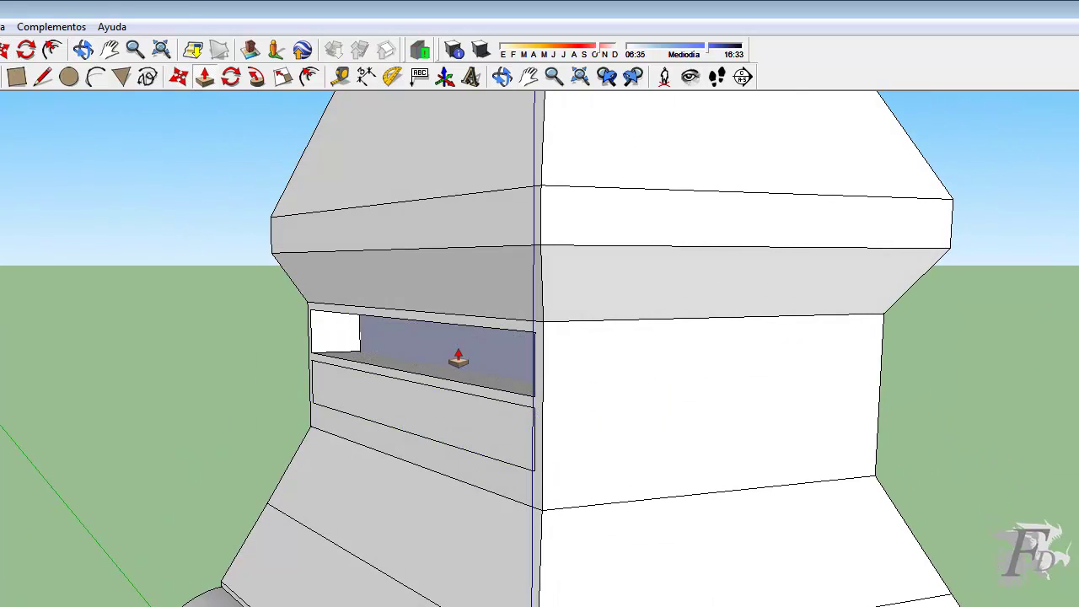
pyautogui.click(494, 363)
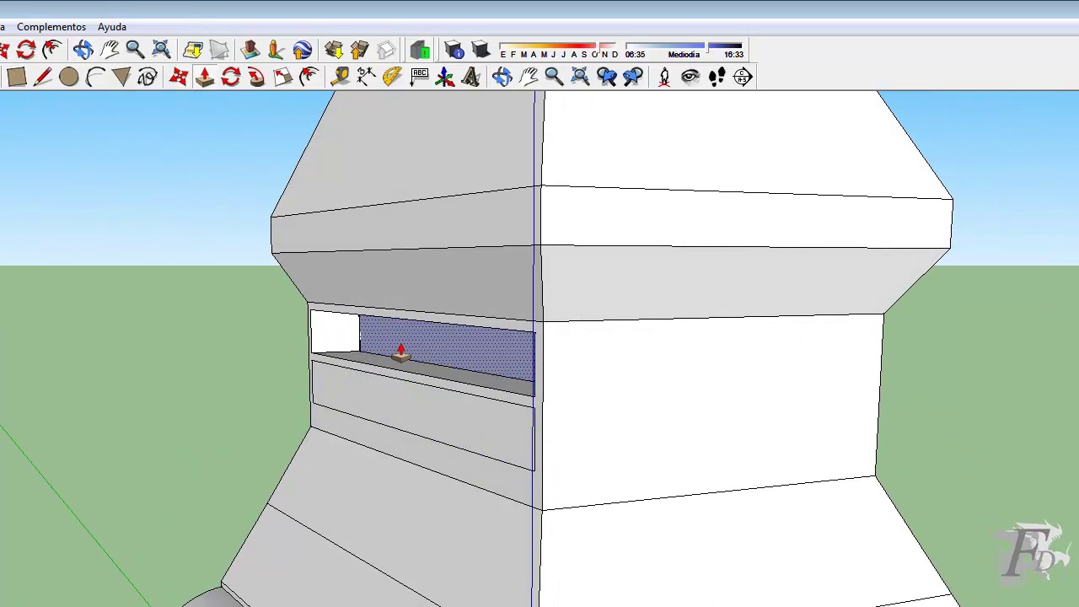
pyautogui.doubleClick(431, 350)
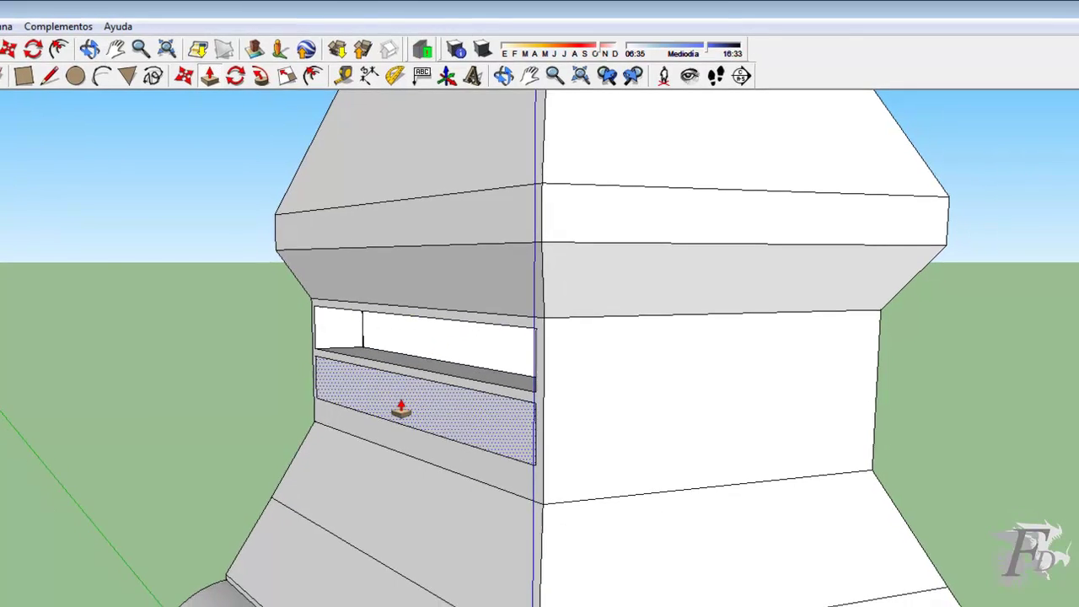
pyautogui.click(422, 403)
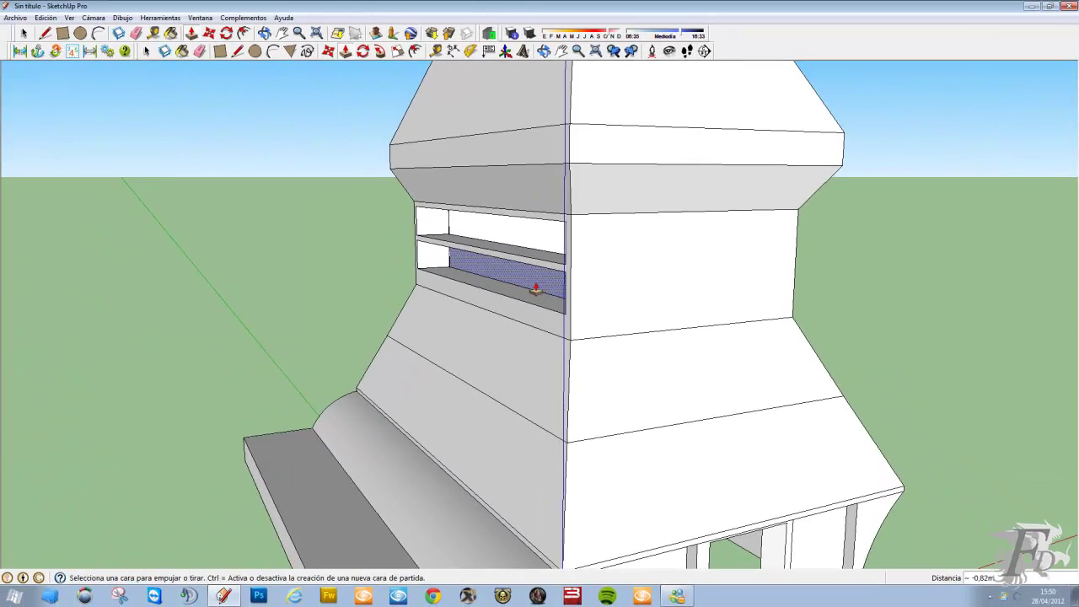
pyautogui.click(537, 289)
pyautogui.moveTo(535, 286)
pyautogui.mouseDown(button='middle')
pyautogui.moveTo(15, 255)
pyautogui.moveTo(23, 270)
pyautogui.mouseUp(button='middle')
pyautogui.moveTo(439, 282)
pyautogui.mouseDown(button='middle')
pyautogui.moveTo(579, 290)
pyautogui.moveTo(319, 311)
pyautogui.moveTo(819, 304)
pyautogui.moveTo(956, 287)
pyautogui.moveTo(803, 245)
pyautogui.mouseUp(button='middle')
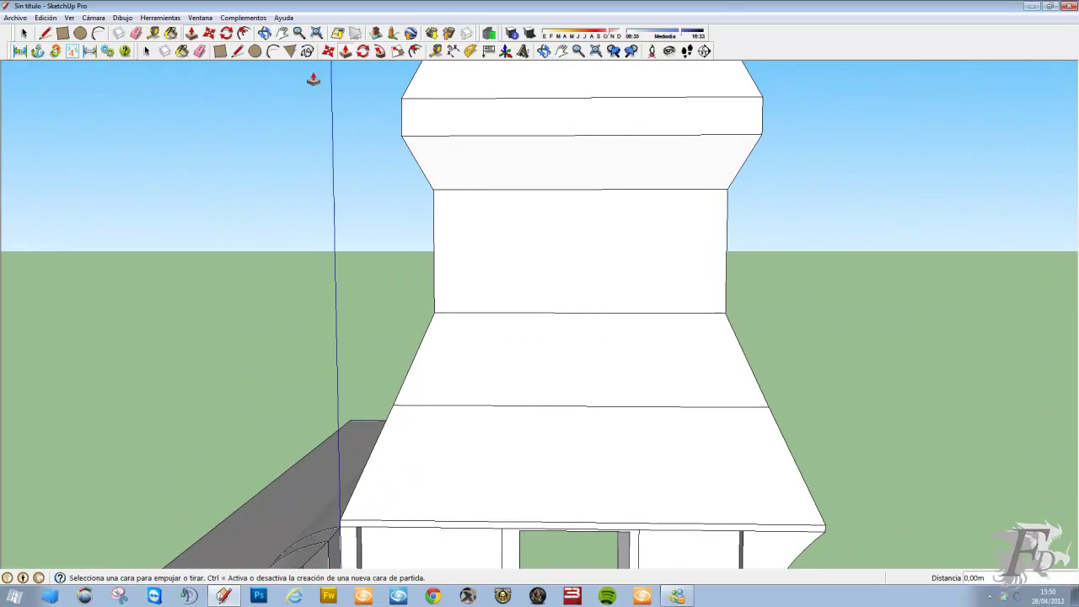
# Draw a circle on the lower wall, move it right, and copy it to the left.
pyautogui.click(82, 35)
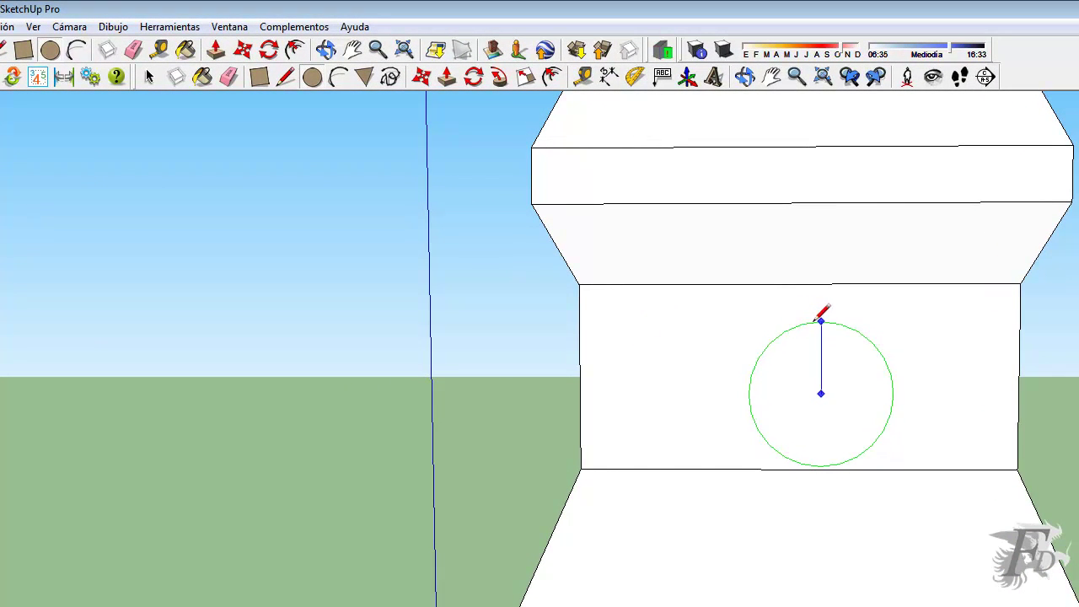
pyautogui.click(821, 321)
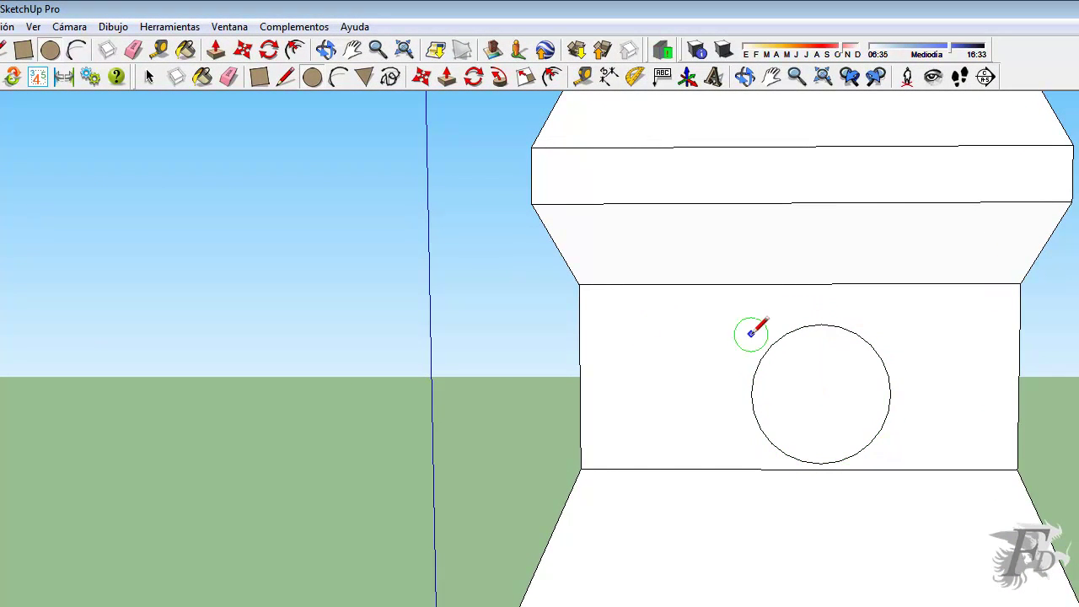
pyautogui.click(244, 51)
pyautogui.moveTo(818, 381)
pyautogui.mouseDown()
pyautogui.moveTo(851, 354)
pyautogui.moveTo(906, 361)
pyautogui.mouseUp()
pyautogui.moveTo(907, 361)
pyautogui.mouseDown(button='middle')
pyautogui.moveTo(997, 352)
pyautogui.moveTo(24, 354)
pyautogui.moveTo(140, 368)
pyautogui.moveTo(945, 375)
pyautogui.mouseUp(button='middle')
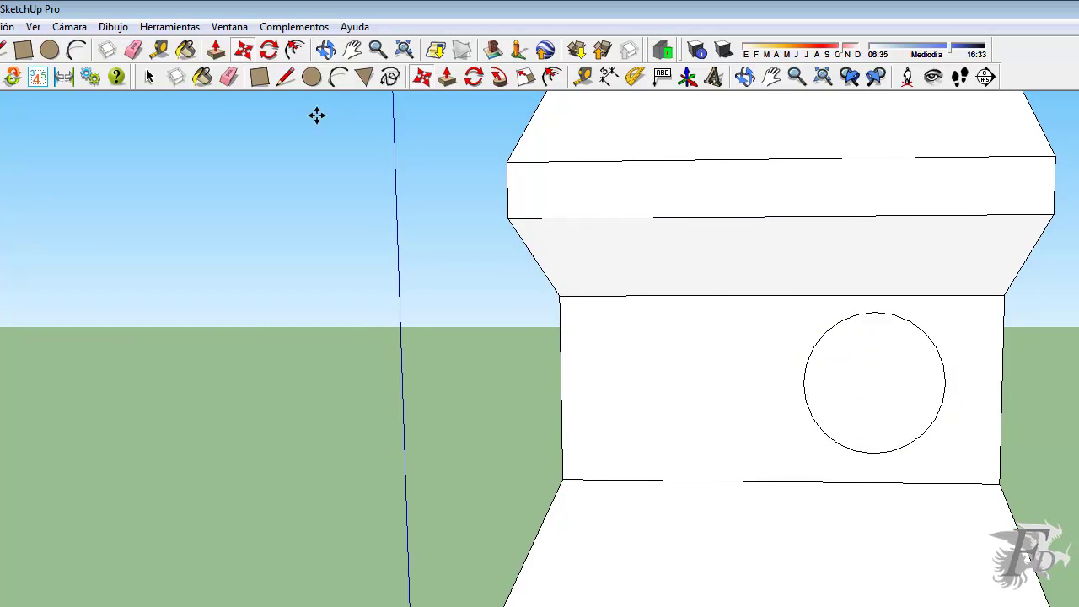
pyautogui.keyDown('ctrl'); pyautogui.moveTo(889, 389); pyautogui.dragTo(687, 392); pyautogui.keyUp('ctrl')
pyautogui.click(80, 48)
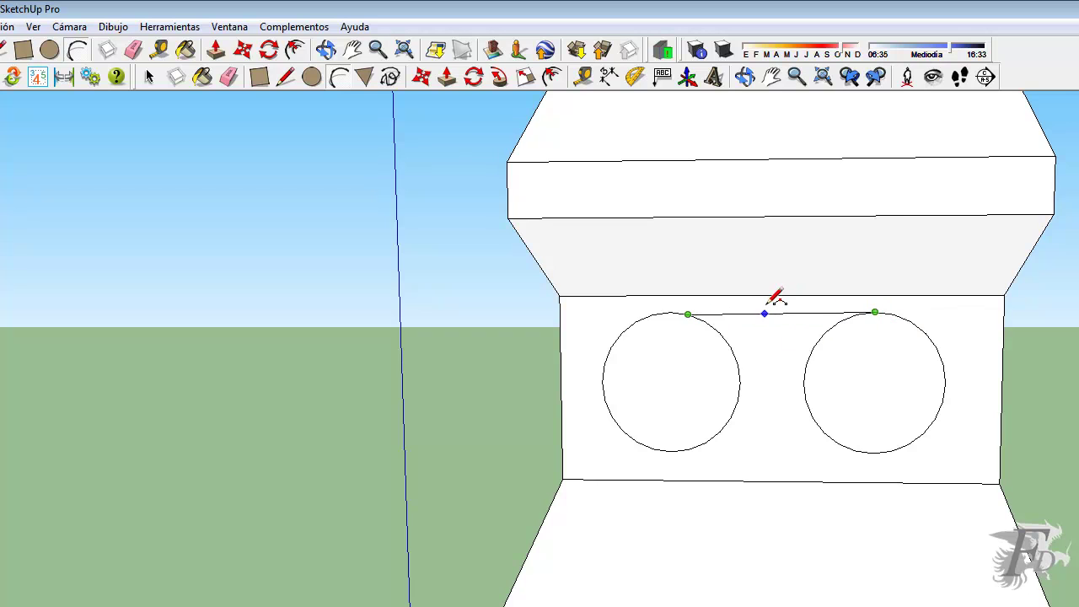
# Undo the stray arc and copy, then copy the right circle left of the wall centre.
pyautogui.scroll(2, 772, 299)
pyautogui.scroll(2, 768, 299)
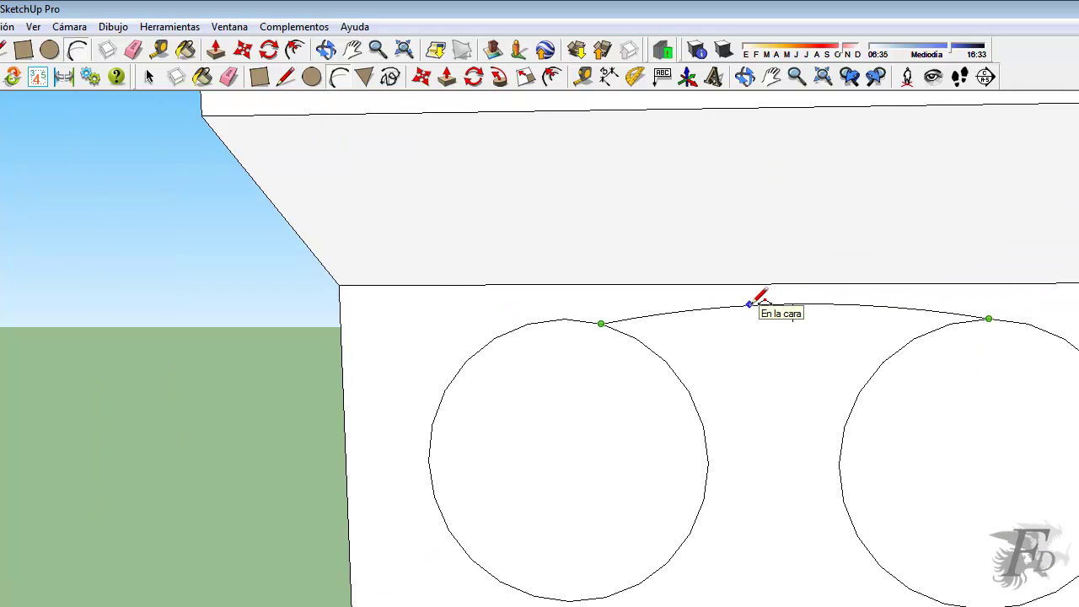
pyautogui.hotkey('ctrl', 'z')
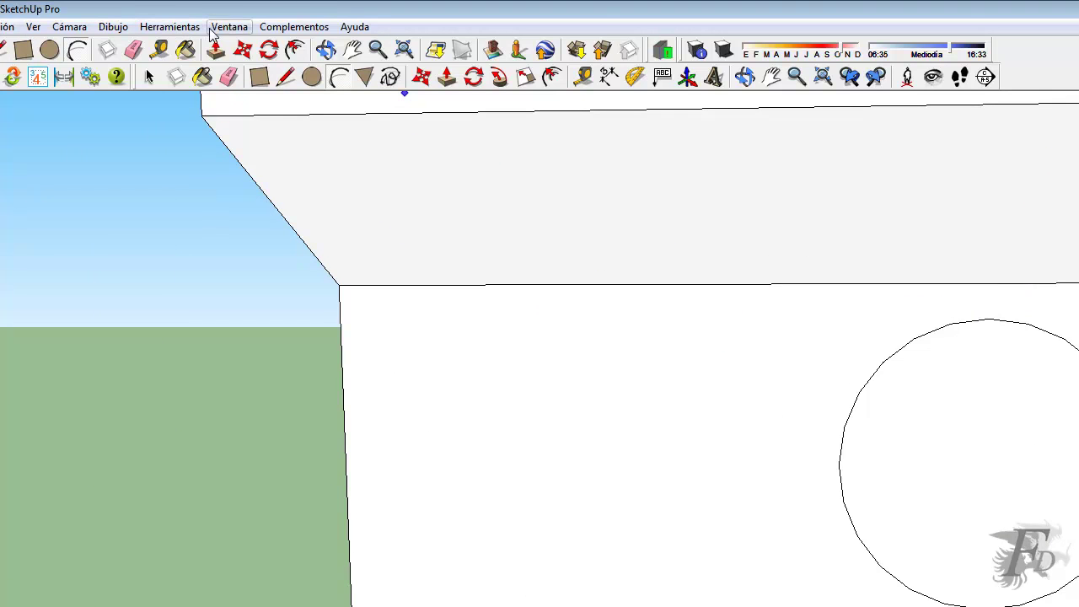
pyautogui.click(244, 49)
pyautogui.press('ctrl')
pyautogui.click(965, 428)
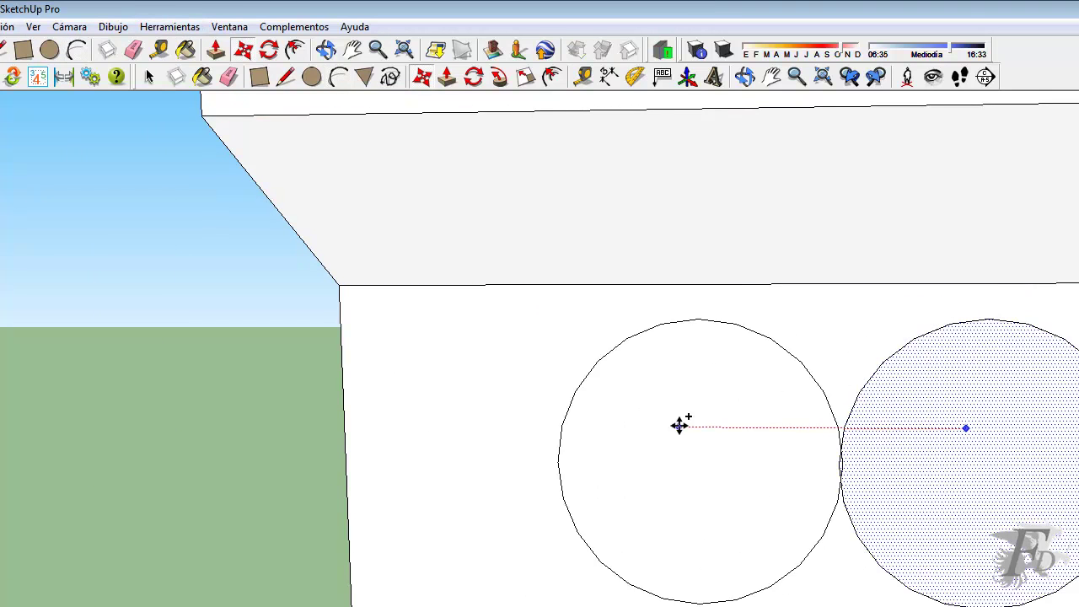
pyautogui.click(557, 425)
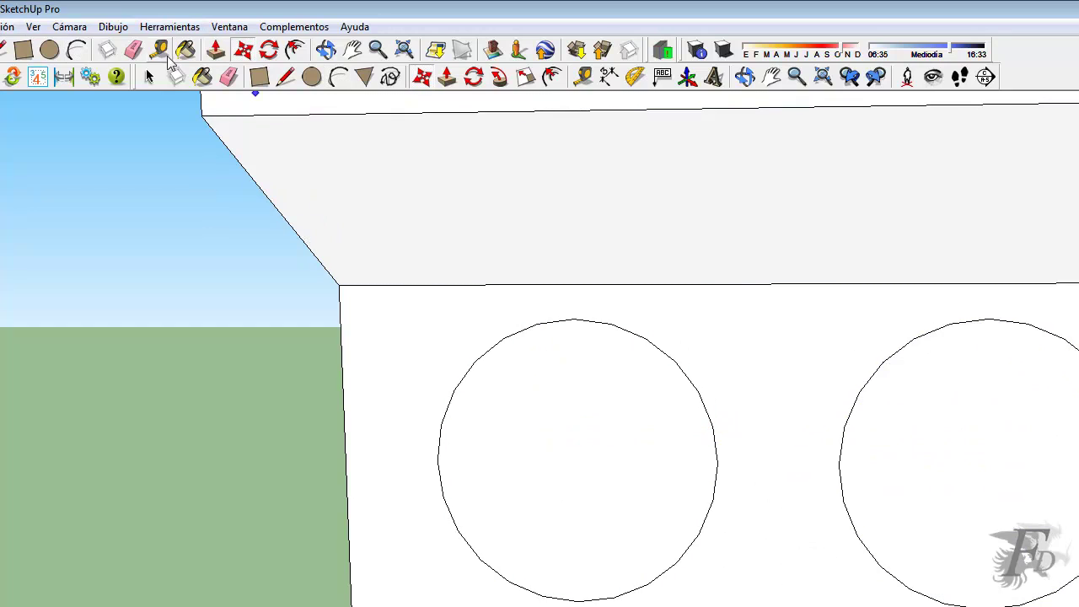
# Join both circles' tops and bottoms with shallow arcs and start a vertical divider line.
pyautogui.click(3, 49)
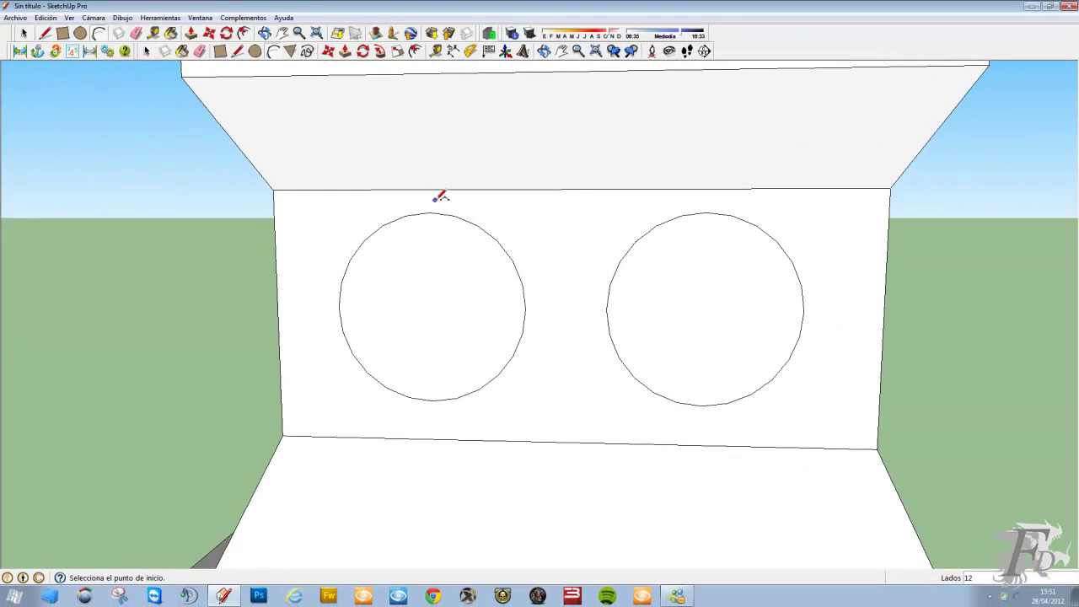
pyautogui.click(430, 213)
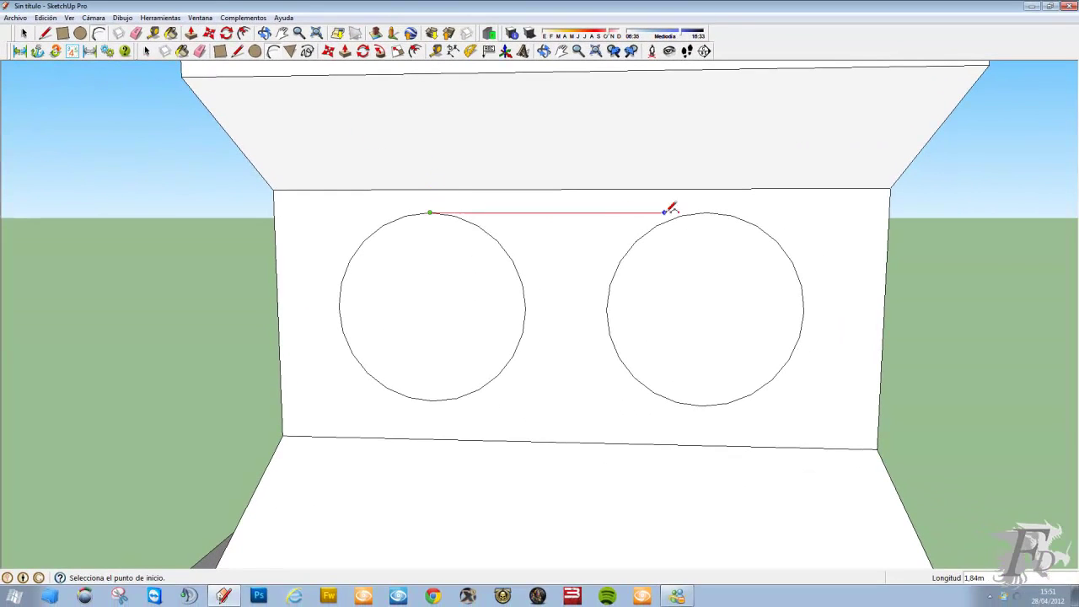
pyautogui.click(707, 212)
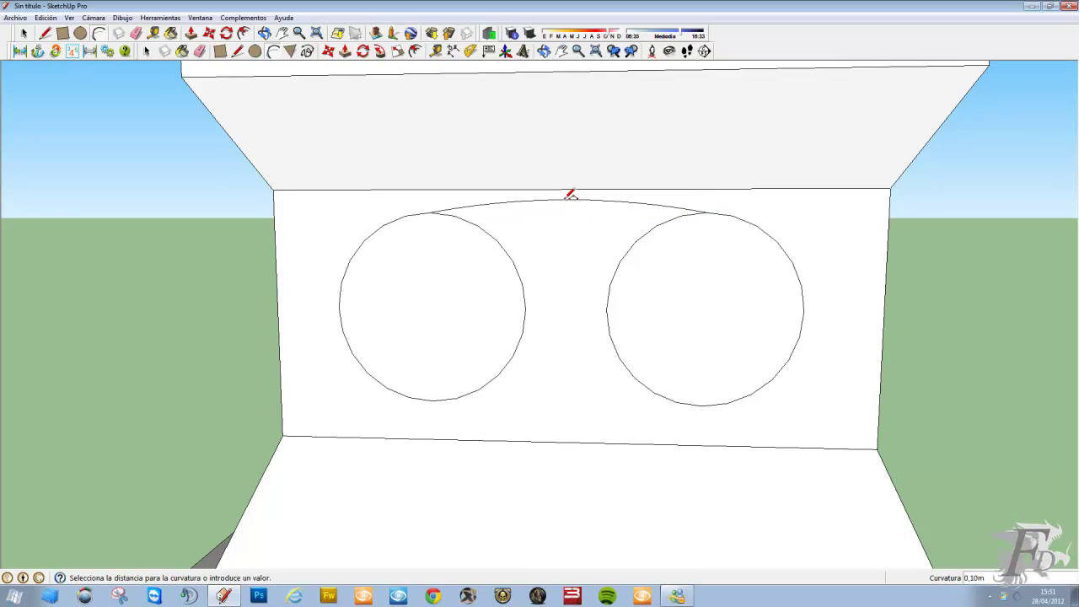
pyautogui.click(702, 405)
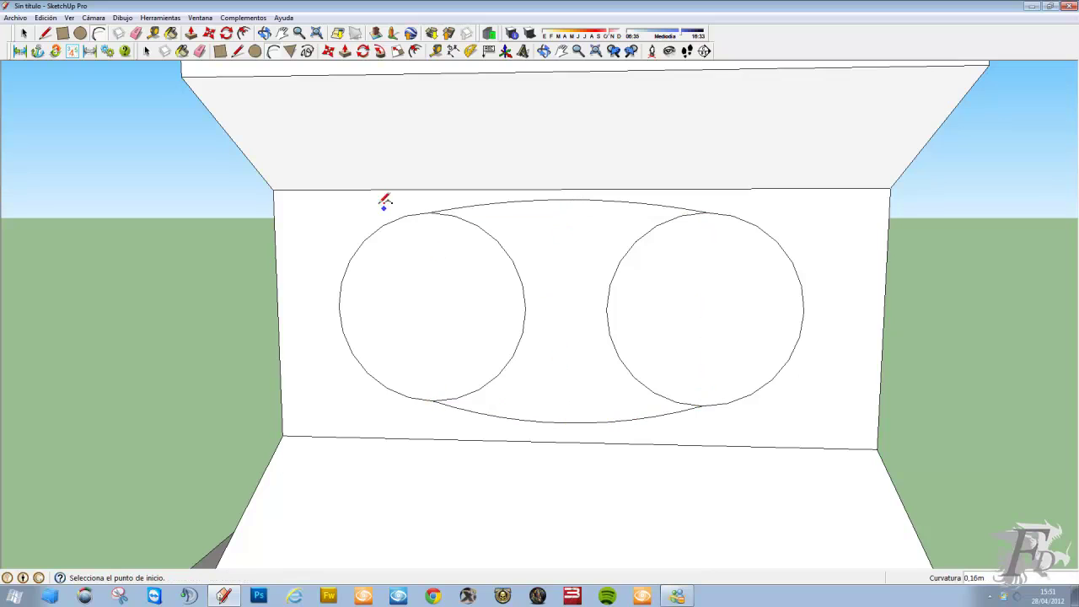
pyautogui.press('l')
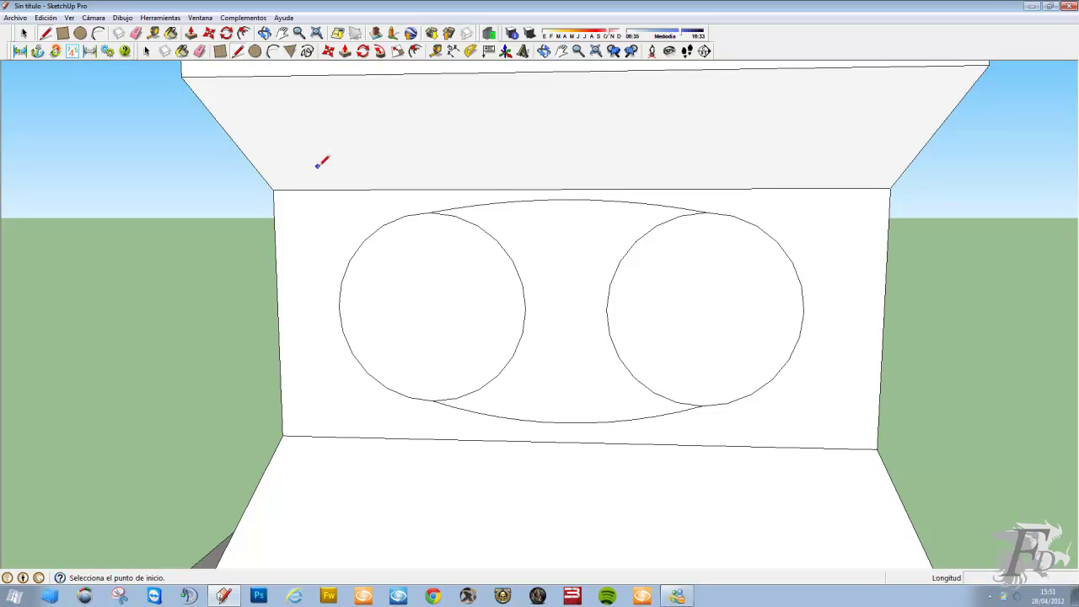
pyautogui.click(521, 284)
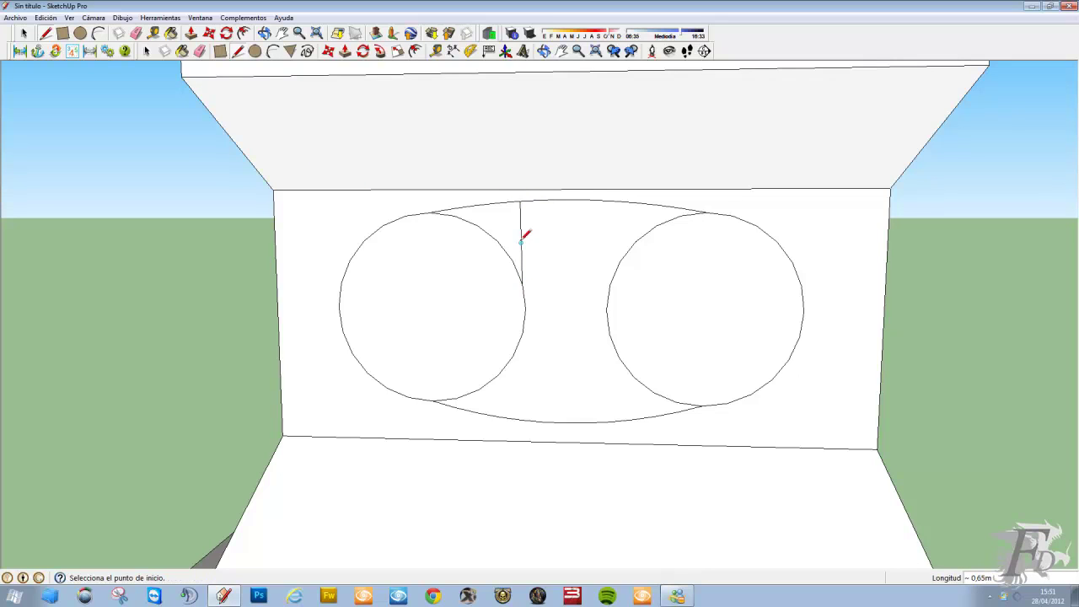
# Finish the vertical divider between the arcs, then return to Select.
pyautogui.click(521, 339)
pyautogui.press('space')
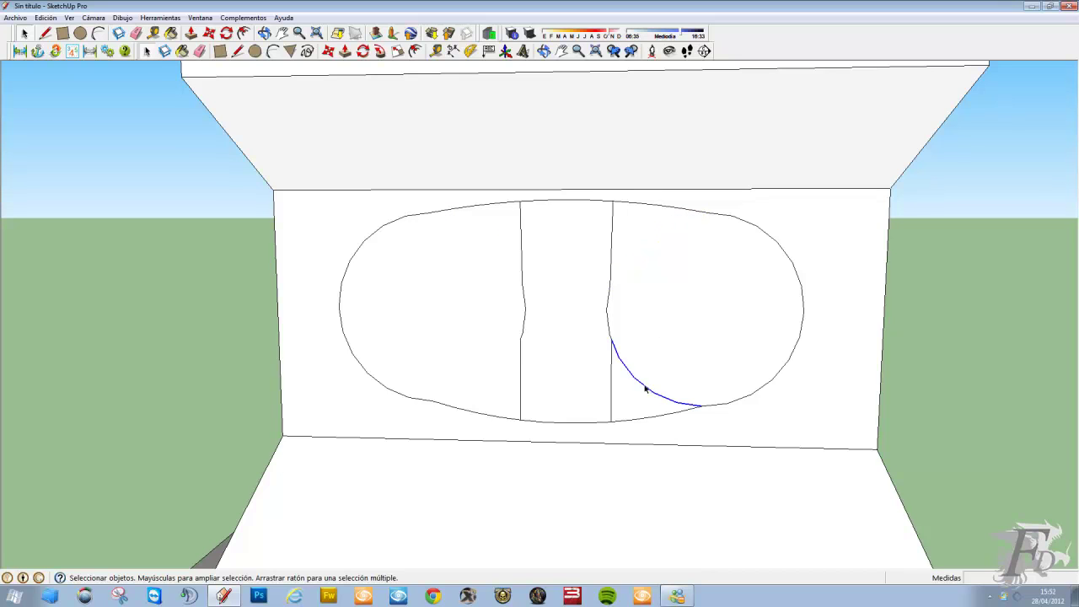
# Push the left and right oval panels through the wall and set the middle strip's depth.
pyautogui.moveTo(697, 391); pyautogui.dragTo(908, 410, button='middle')
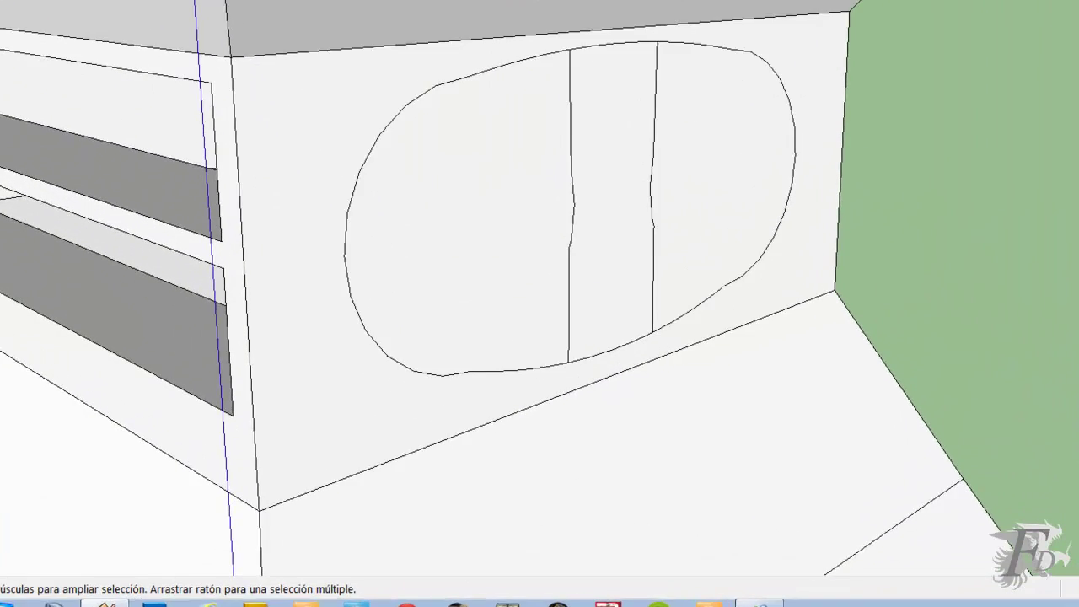
pyautogui.click(338, 24)
pyautogui.moveTo(439, 267); pyautogui.dragTo(413, 221)
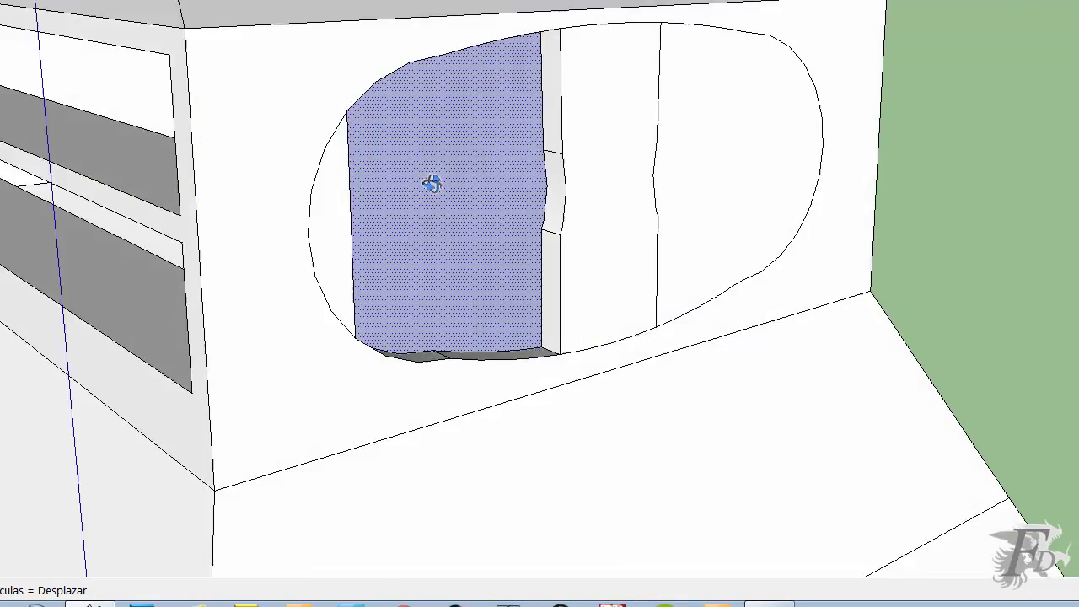
pyautogui.moveTo(429, 181)
pyautogui.mouseDown(button='middle')
pyautogui.moveTo(60, 140)
pyautogui.moveTo(306, 205)
pyautogui.mouseUp(button='middle')
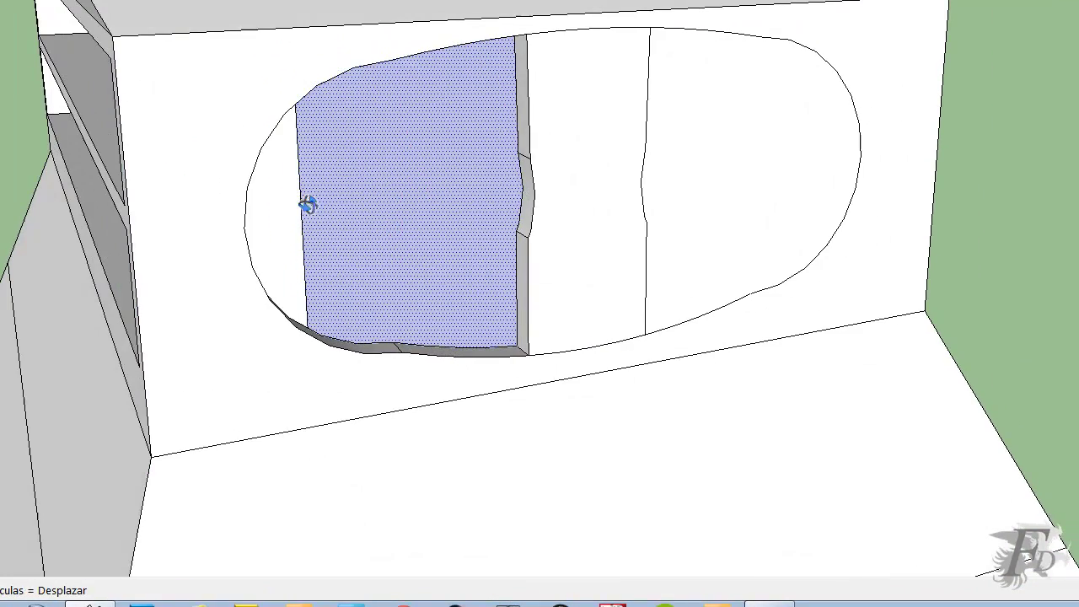
pyautogui.moveTo(405, 210); pyautogui.dragTo(478, 212)
pyautogui.moveTo(477, 212)
pyautogui.mouseDown(button='middle')
pyautogui.moveTo(169, 217)
pyautogui.moveTo(636, 248)
pyautogui.mouseUp(button='middle')
pyautogui.moveTo(636, 248); pyautogui.dragTo(602, 157)
pyautogui.moveTo(602, 157)
pyautogui.mouseDown(button='middle')
pyautogui.moveTo(916, 107)
pyautogui.moveTo(699, 92)
pyautogui.moveTo(872, 160)
pyautogui.mouseUp(button='middle')
pyautogui.moveTo(721, 175)
pyautogui.mouseDown()
pyautogui.moveTo(711, 174)
pyautogui.moveTo(747, 181)
pyautogui.mouseUp()
pyautogui.click(723, 176)
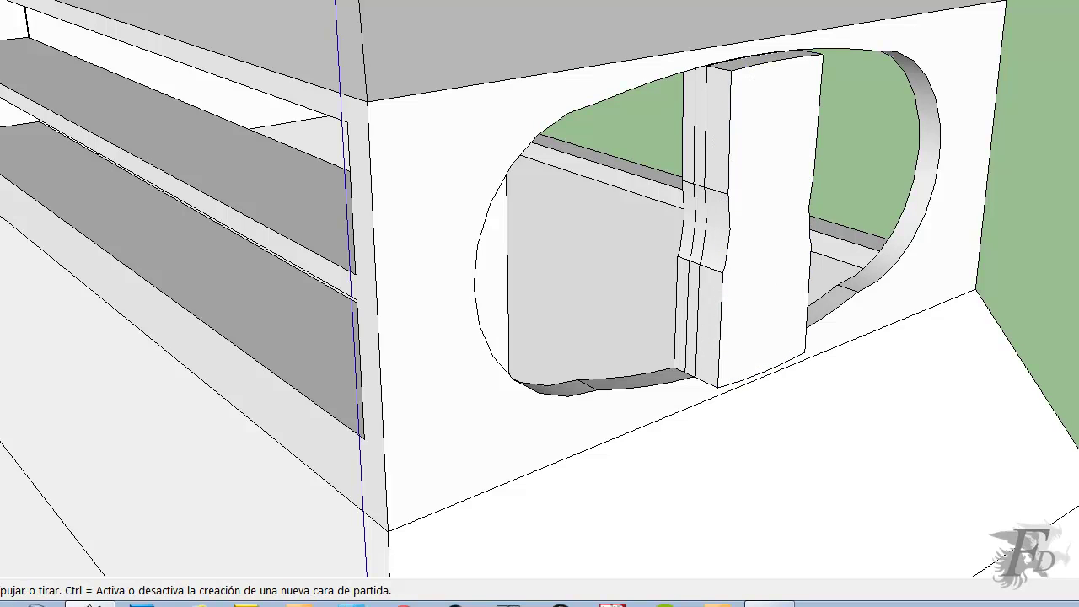
# Scale the central pillar's front face evenly inward into a narrower bevelled panel.
pyautogui.press('s')
pyautogui.moveTo(775, 169); pyautogui.dragTo(609, 121, button='middle')
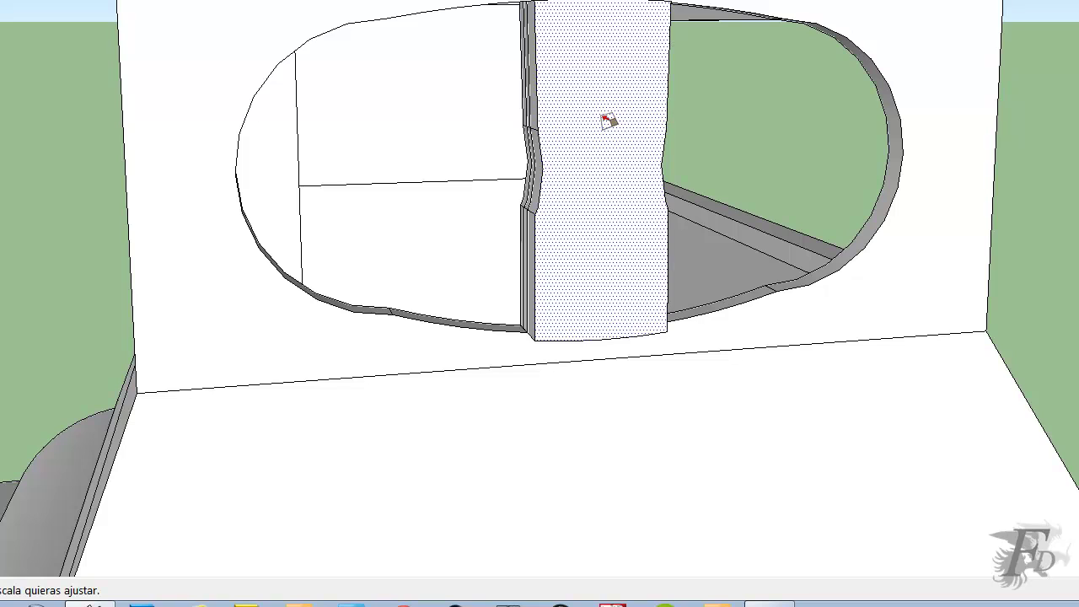
pyautogui.click(613, 149)
pyautogui.keyDown('ctrl'); pyautogui.moveTo(540, 330); pyautogui.dragTo(576, 299); pyautogui.keyUp('ctrl')
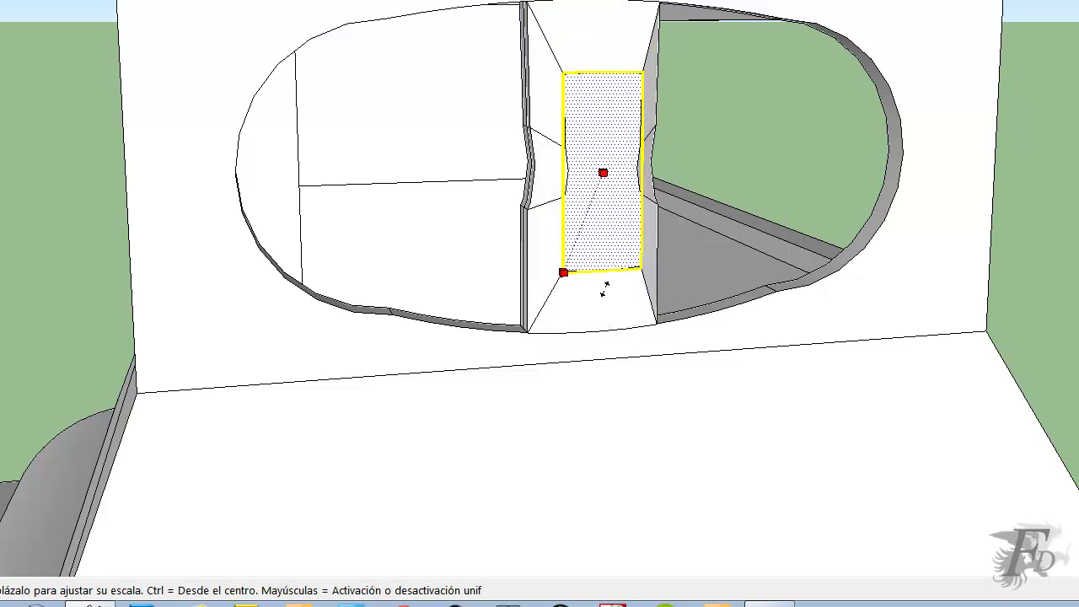
pyautogui.keyDown('ctrl'); pyautogui.moveTo(576, 300); pyautogui.dragTo(619, 282); pyautogui.keyUp('ctrl')
pyautogui.moveTo(619, 282)
pyautogui.mouseDown(button='middle')
pyautogui.moveTo(681, 306)
pyautogui.moveTo(977, 327)
pyautogui.moveTo(632, 248)
pyautogui.moveTo(337, 255)
pyautogui.moveTo(731, 369)
pyautogui.moveTo(712, 367)
pyautogui.mouseUp(button='middle')
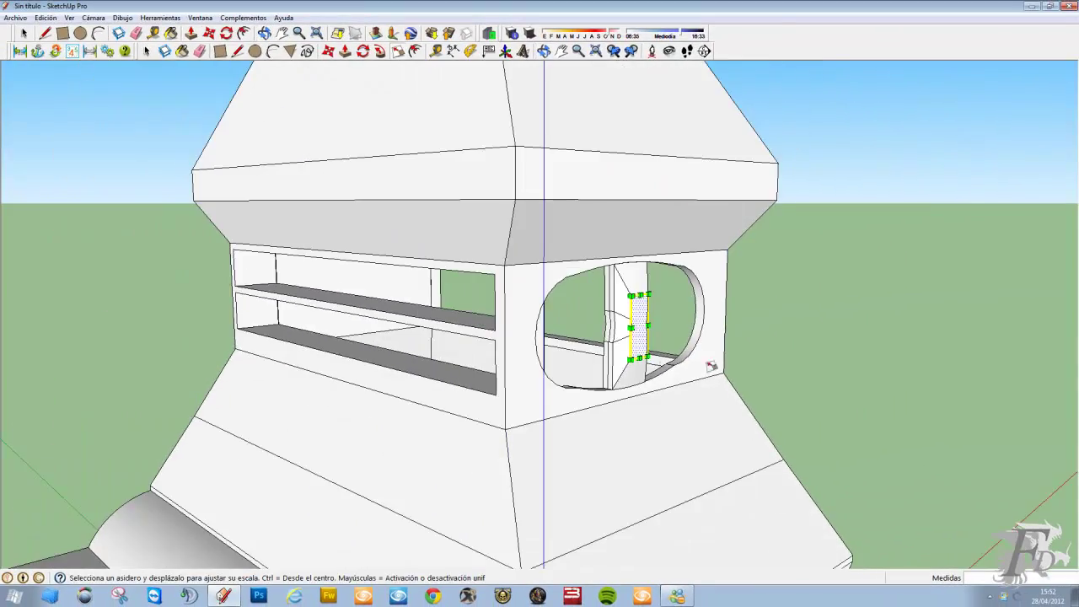
pyautogui.moveTo(518, 366); pyautogui.dragTo(776, 379, button='middle')
pyautogui.moveTo(598, 384); pyautogui.dragTo(481, 340, button='middle')
pyautogui.scroll(-2, 481, 340)
pyautogui.moveTo(513, 292)
pyautogui.mouseDown(button='middle')
pyautogui.moveTo(788, 342)
pyautogui.moveTo(931, 385)
pyautogui.moveTo(814, 390)
pyautogui.mouseUp(button='middle')
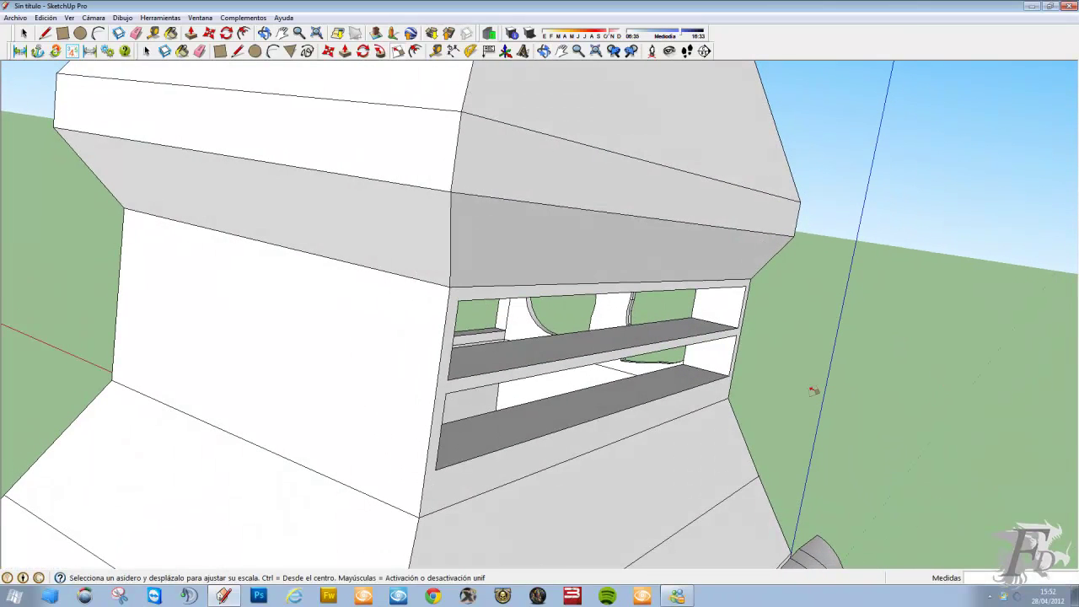
# Pull the face beneath the shelves outward to a new depth.
pyautogui.click(189, 35)
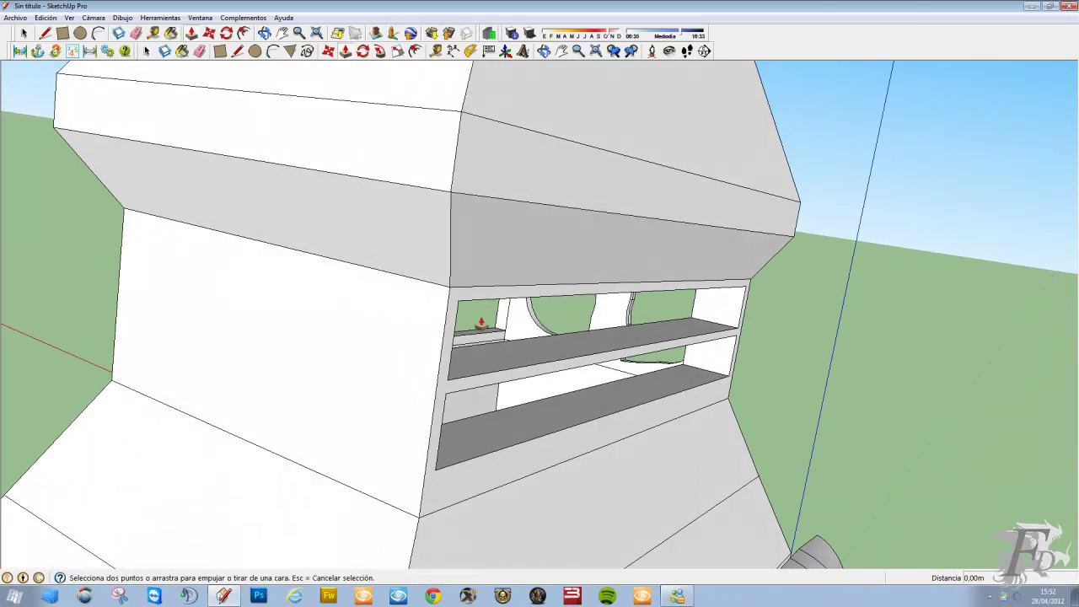
pyautogui.click(626, 429)
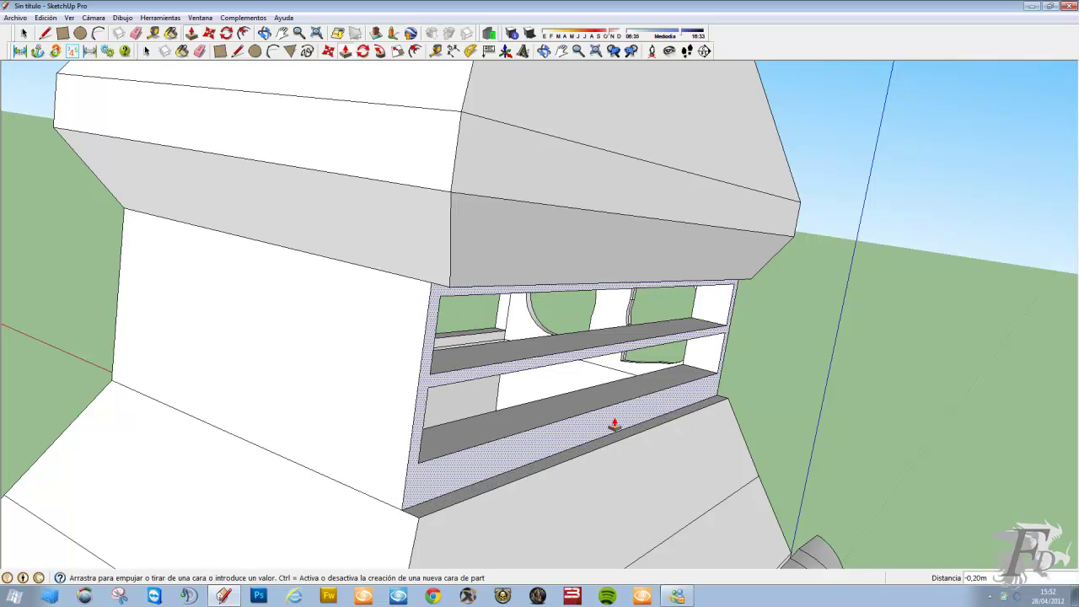
pyautogui.click(615, 422)
pyautogui.moveTo(615, 422)
pyautogui.mouseDown(button='middle')
pyautogui.moveTo(4, 345)
pyautogui.moveTo(481, 313)
pyautogui.moveTo(277, 301)
pyautogui.mouseUp(button='middle')
# Split the ledge face inside the opening with a vertical line and push the pale strip.
pyautogui.click(294, 297)
pyautogui.scroll(3, 286, 297)
pyautogui.scroll(3, 289, 301)
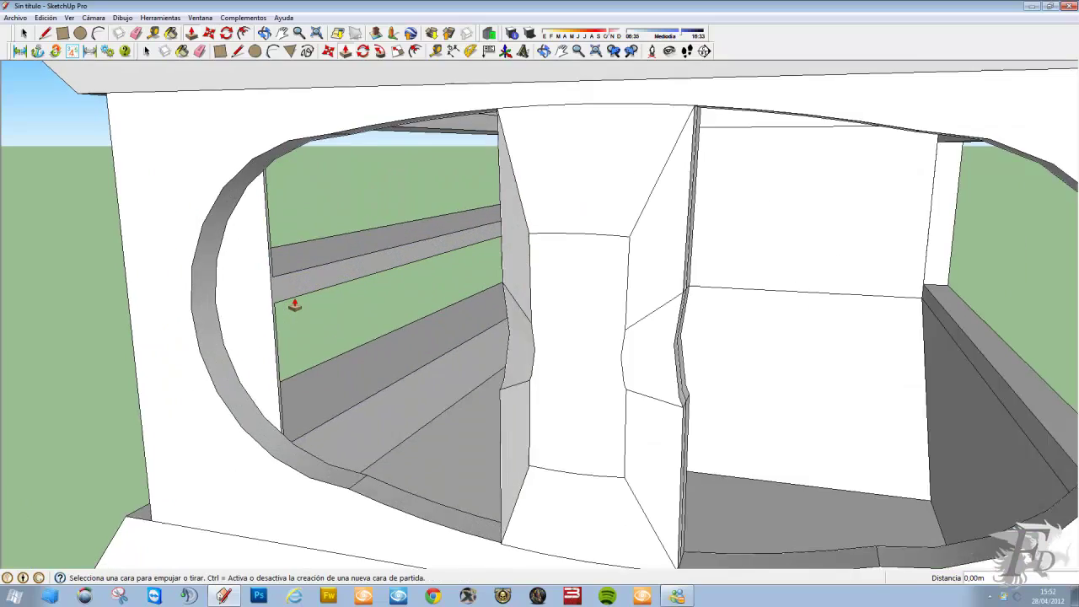
pyautogui.scroll(3, 289, 301)
pyautogui.moveTo(292, 301)
pyautogui.mouseDown(button='middle')
pyautogui.moveTo(189, 289)
pyautogui.moveTo(147, 53)
pyautogui.mouseUp(button='middle')
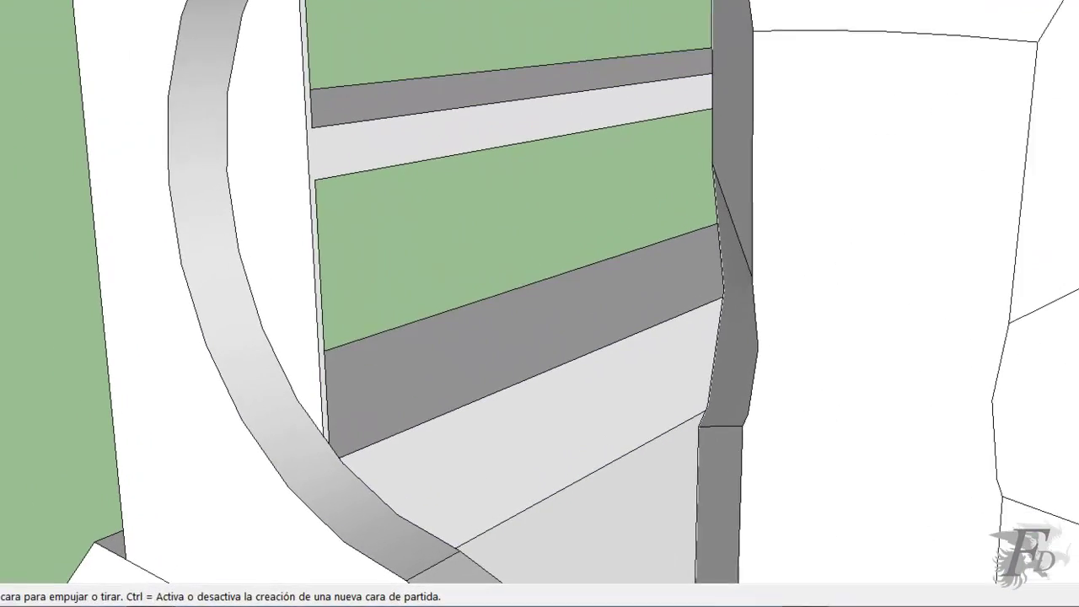
pyautogui.click(318, 107)
pyautogui.click(321, 161)
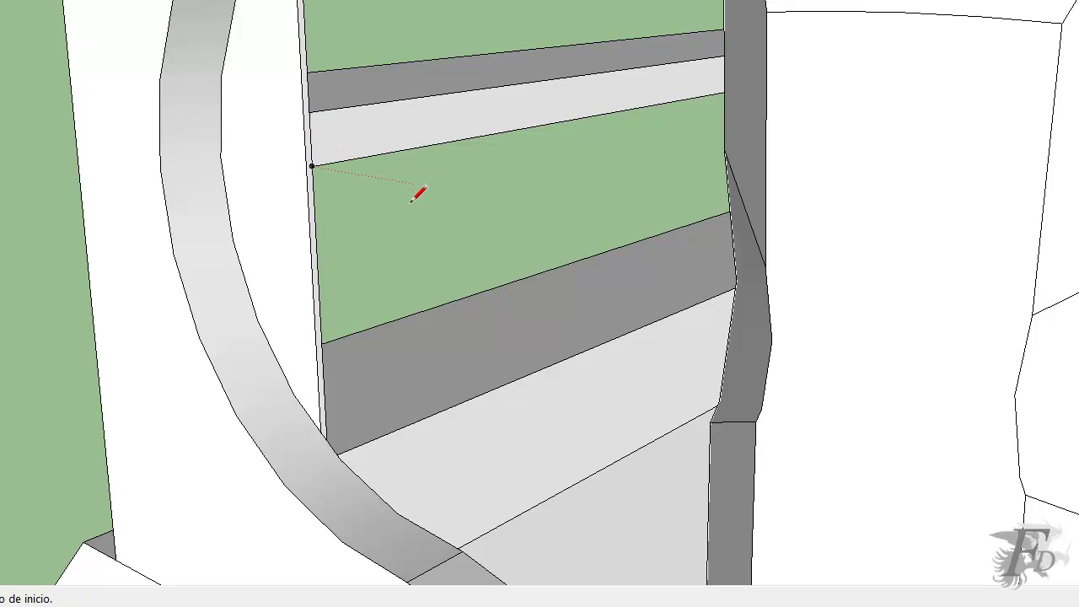
pyautogui.press('p')
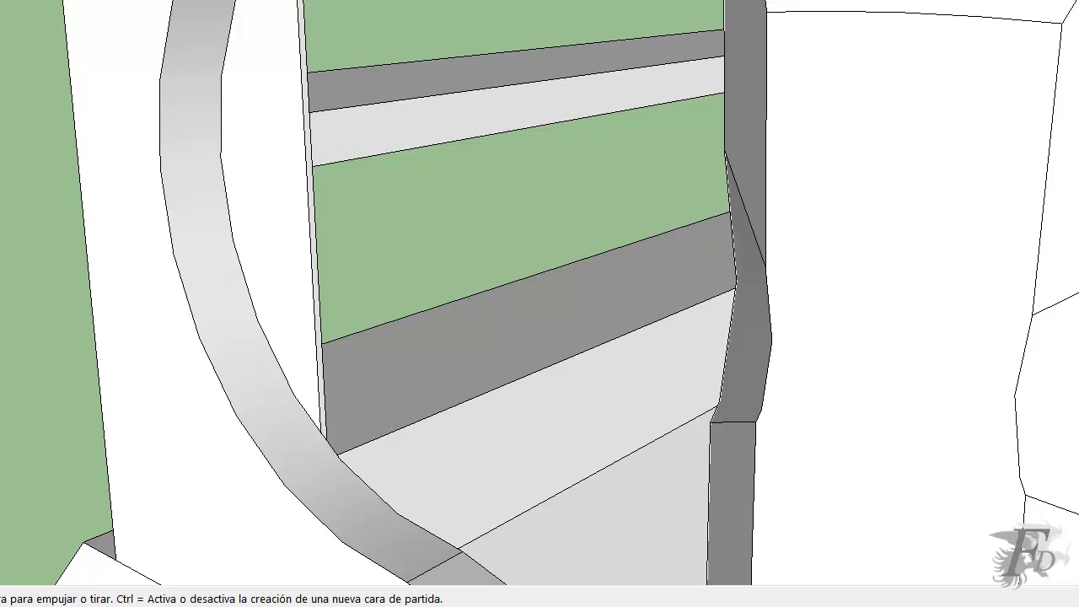
pyautogui.click(422, 130)
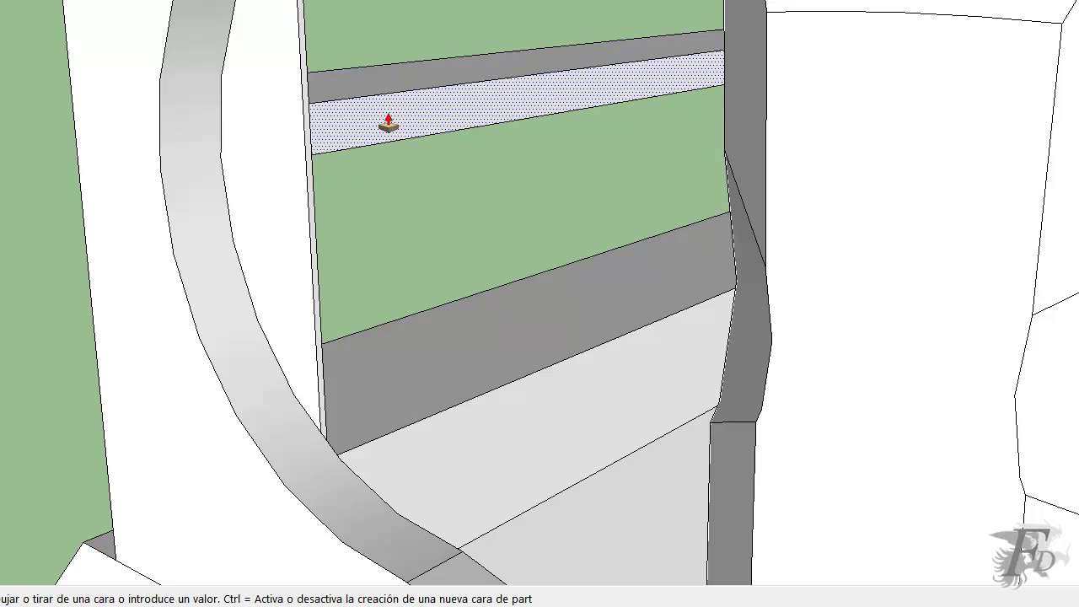
pyautogui.click(336, 96)
pyautogui.moveTo(336, 96); pyautogui.dragTo(697, 99, button='middle')
# Push the back of the bench top down into a lower step and select its faces.
pyautogui.scroll(3, 559, 124)
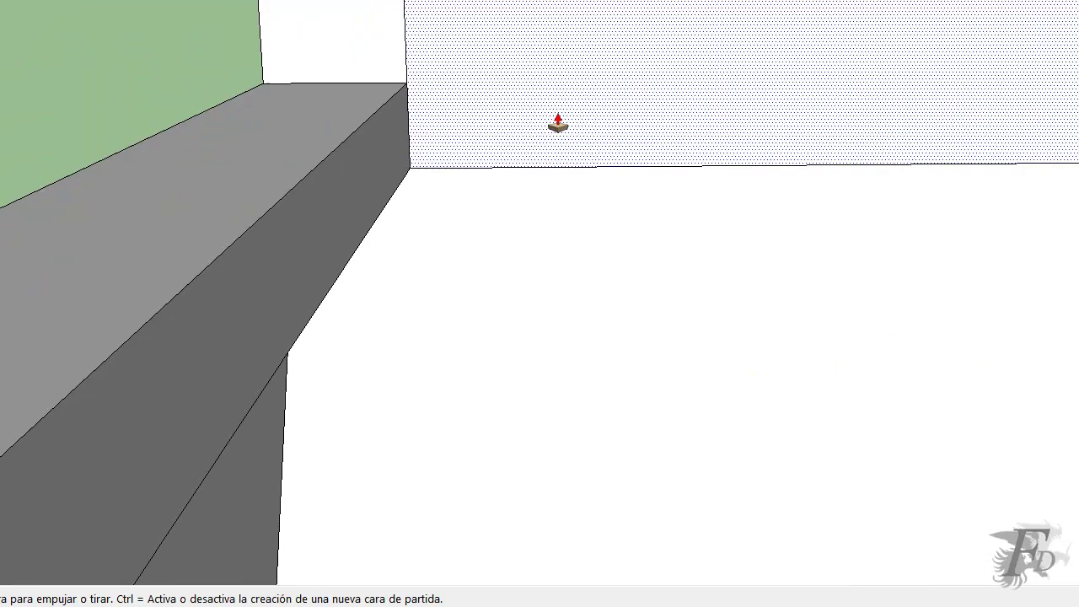
pyautogui.click(359, 164)
pyautogui.click(360, 166)
pyautogui.click(345, 187)
pyautogui.moveTo(424, 173); pyautogui.dragTo(224, 206, button='middle')
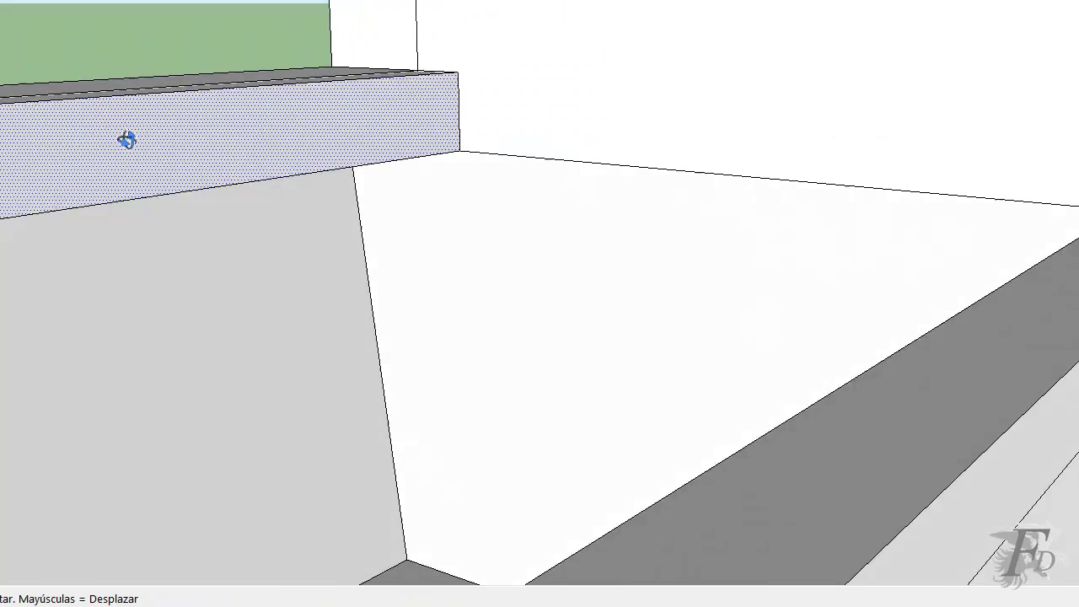
pyautogui.click(253, 146)
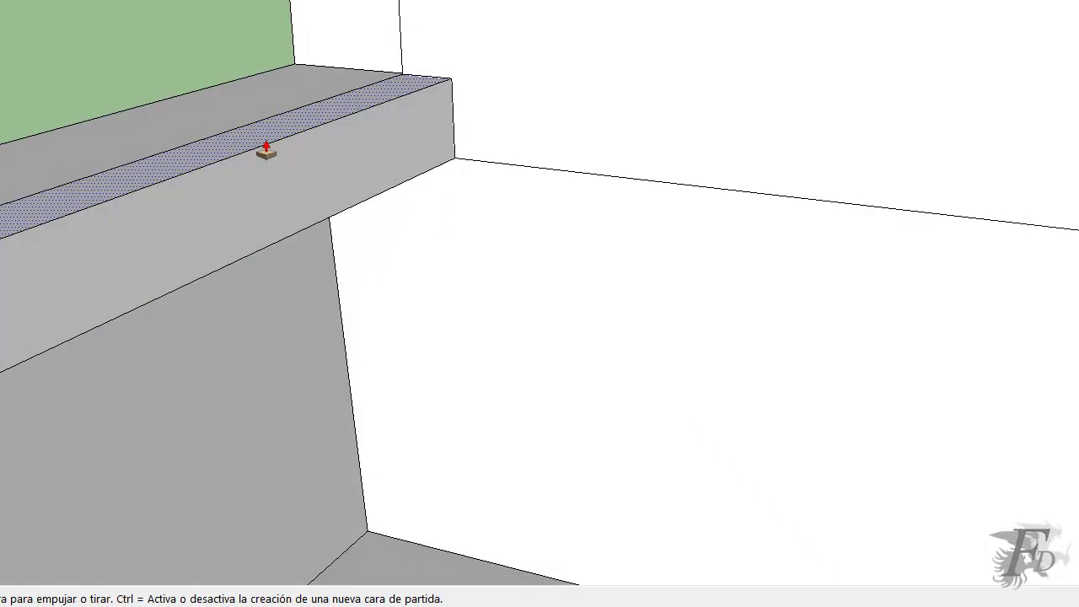
pyautogui.click(266, 151)
pyautogui.moveTo(292, 205)
pyautogui.mouseDown(button='middle')
pyautogui.moveTo(556, 188)
pyautogui.moveTo(275, 207)
pyautogui.mouseUp(button='middle')
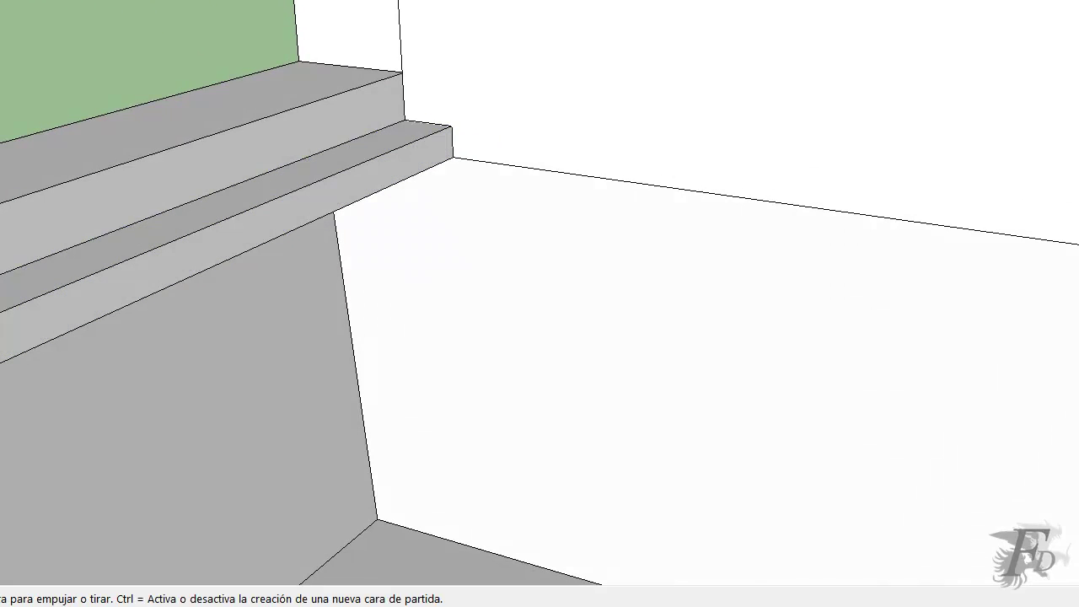
pyautogui.press('space')
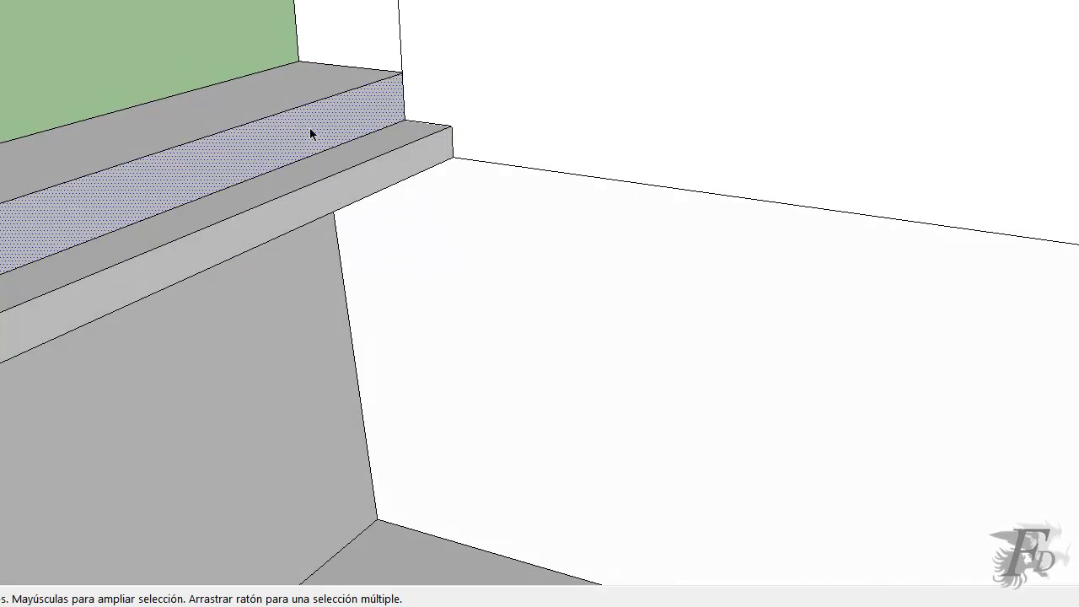
pyautogui.keyDown('shift'); pyautogui.click(351, 166); pyautogui.keyUp('shift')
# Reverse the selected step faces with Invertir caras.
pyautogui.rightClick(372, 174)
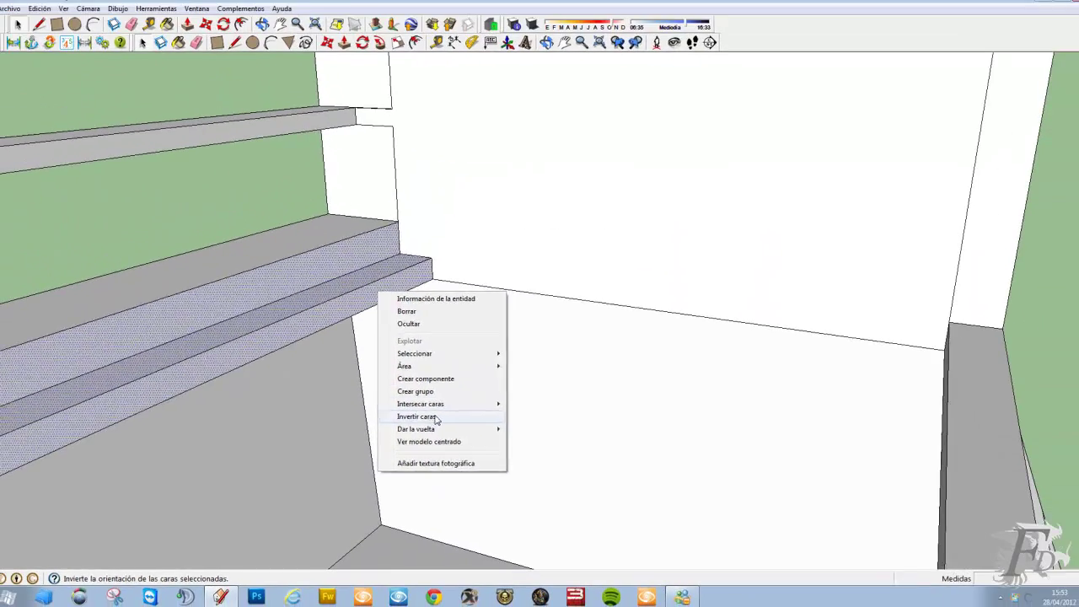
pyautogui.click(422, 417)
pyautogui.scroll(-3, 253, 267)
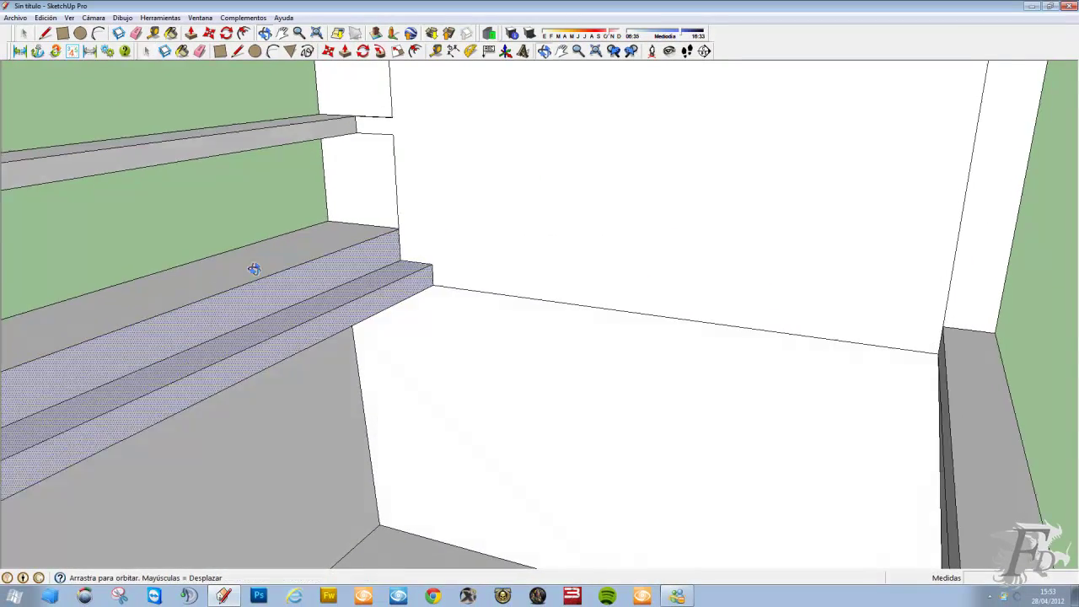
pyautogui.moveTo(253, 267); pyautogui.dragTo(776, 252, button='middle')
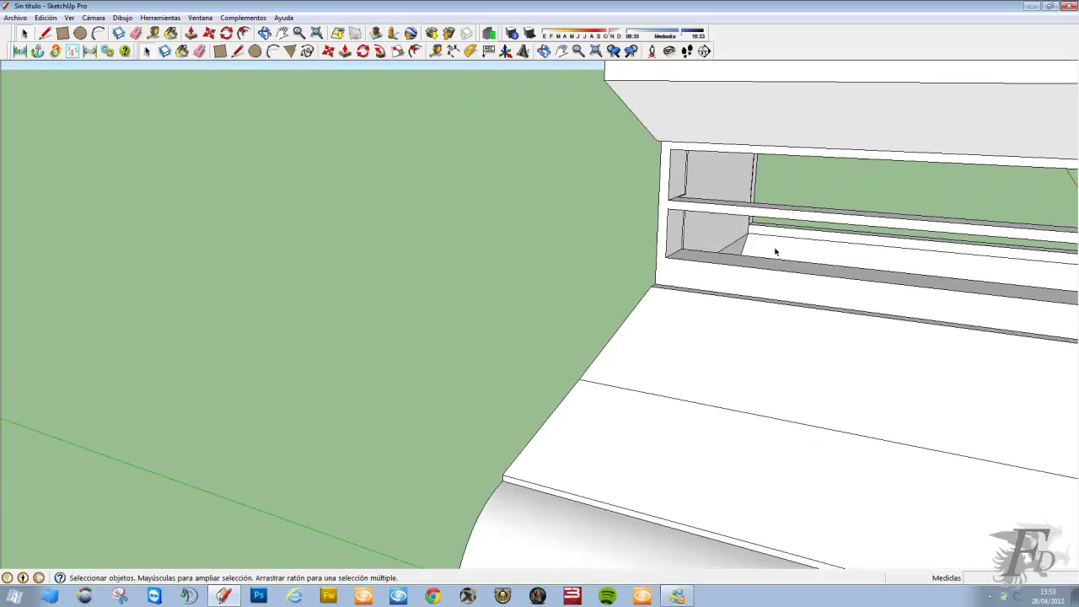
pyautogui.scroll(-2, 775, 251)
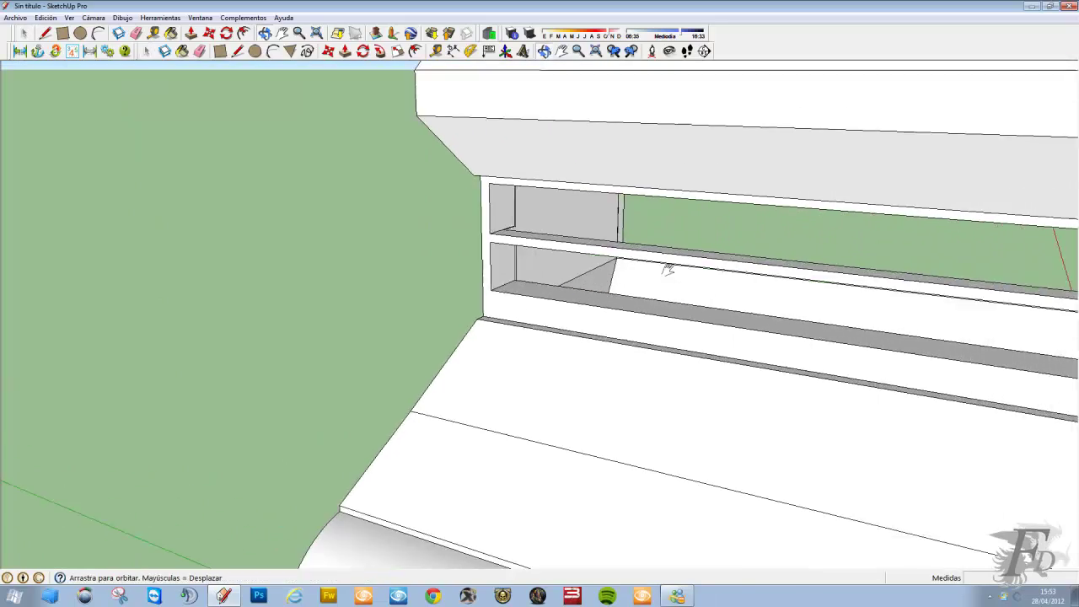
pyautogui.scroll(-3, 667, 268)
# Orbit out to a frontal view of the tower's oval window and roof.
pyautogui.moveTo(405, 318); pyautogui.dragTo(145, 279, button='middle')
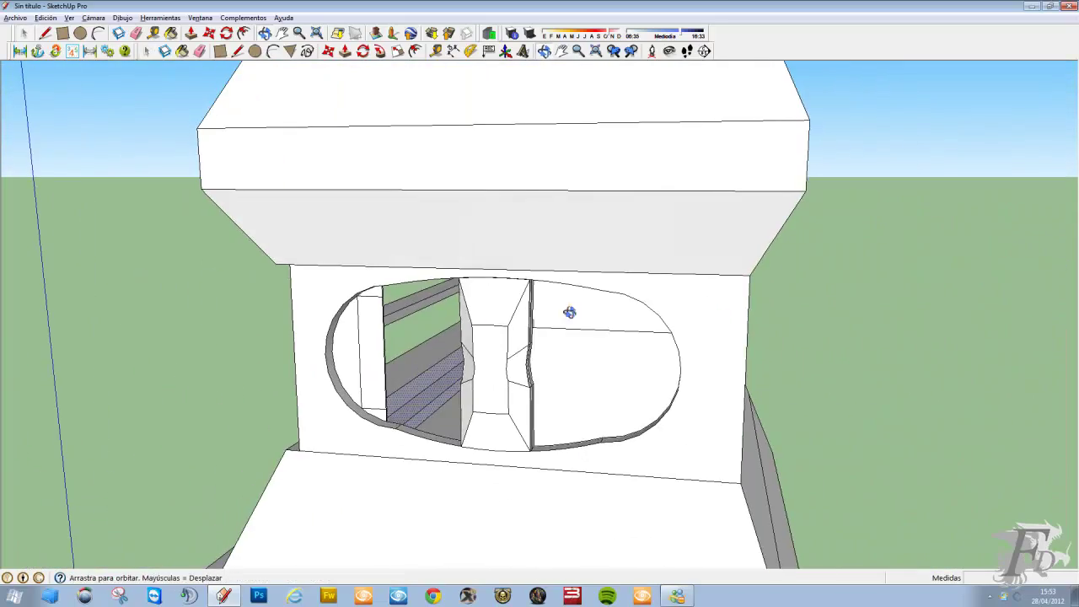
pyautogui.moveTo(568, 311)
pyautogui.mouseDown(button='middle')
pyautogui.moveTo(48, 269)
pyautogui.moveTo(109, 359)
pyautogui.moveTo(200, 450)
pyautogui.mouseUp(button='middle')
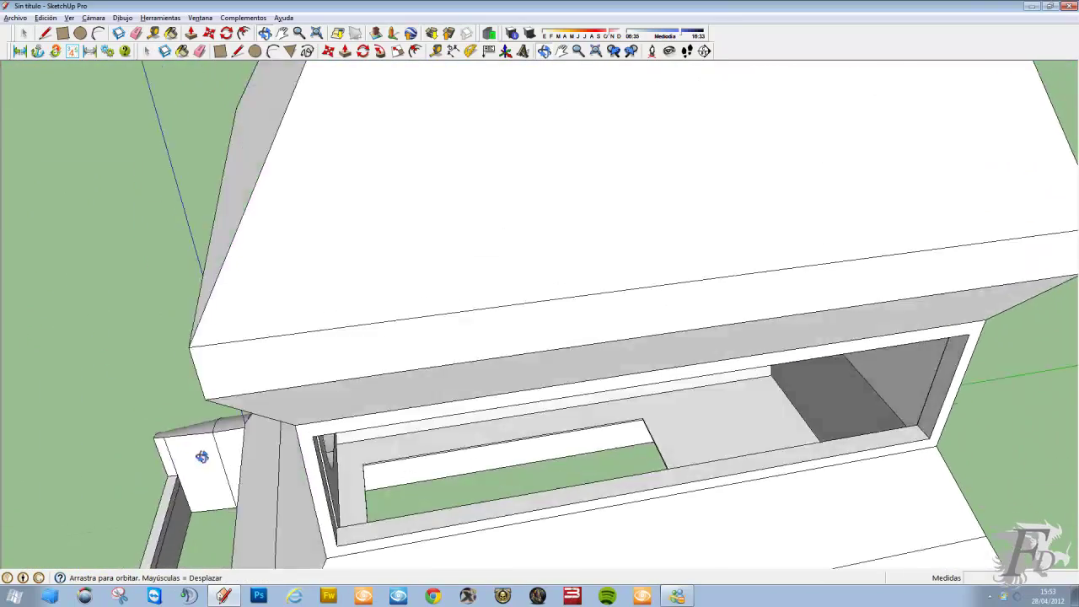
pyautogui.scroll(-3, 514, 347)
pyautogui.scroll(-2, 535, 309)
pyautogui.scroll(2, 542, 389)
pyautogui.moveTo(542, 388)
pyautogui.mouseDown(button='middle')
pyautogui.moveTo(550, 458)
pyautogui.moveTo(749, 478)
pyautogui.moveTo(887, 410)
pyautogui.moveTo(665, 365)
pyautogui.mouseUp(button='middle')
pyautogui.scroll(2, 664, 365)
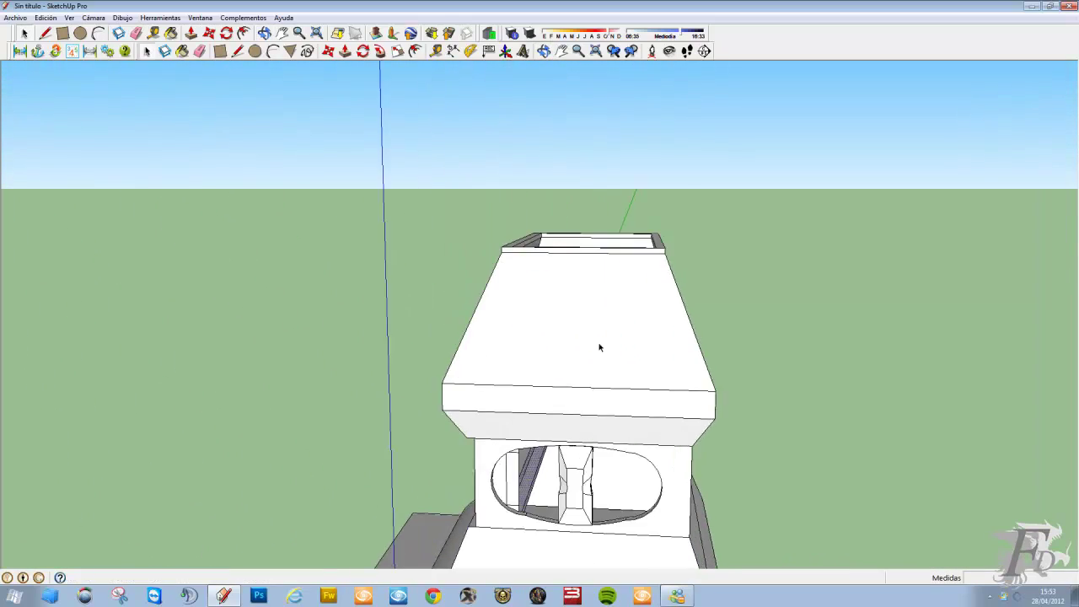
pyautogui.scroll(1, 599, 345)
pyautogui.moveTo(632, 328)
pyautogui.mouseDown(button='middle')
pyautogui.moveTo(783, 309)
pyautogui.moveTo(773, 285)
pyautogui.moveTo(662, 273)
pyautogui.moveTo(658, 261)
pyautogui.mouseUp(button='middle')
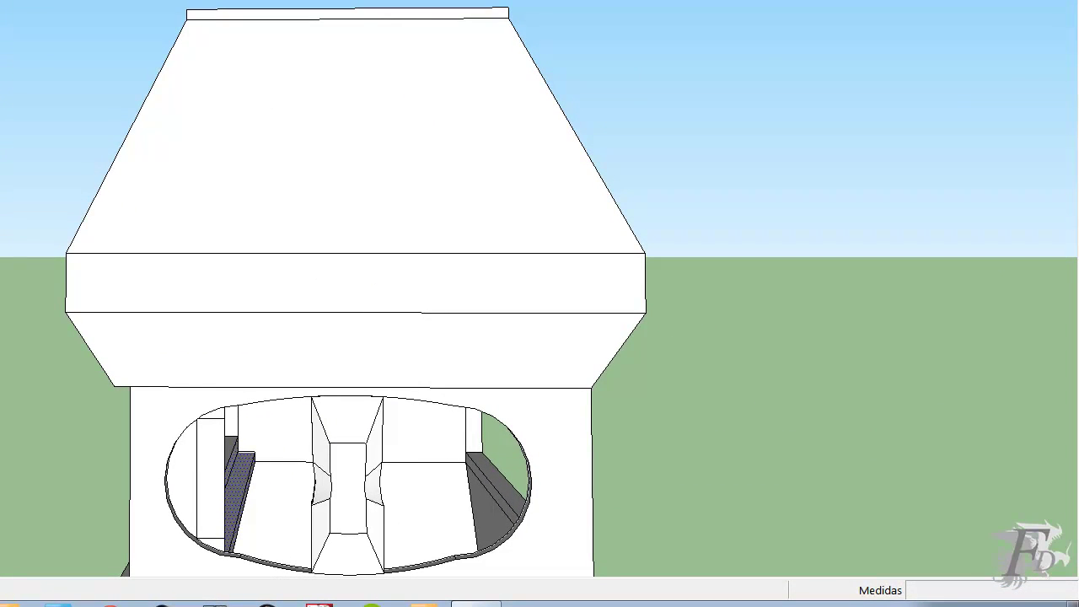
# Draw a long rectangle across the band beneath the sloped roof.
pyautogui.press('r')
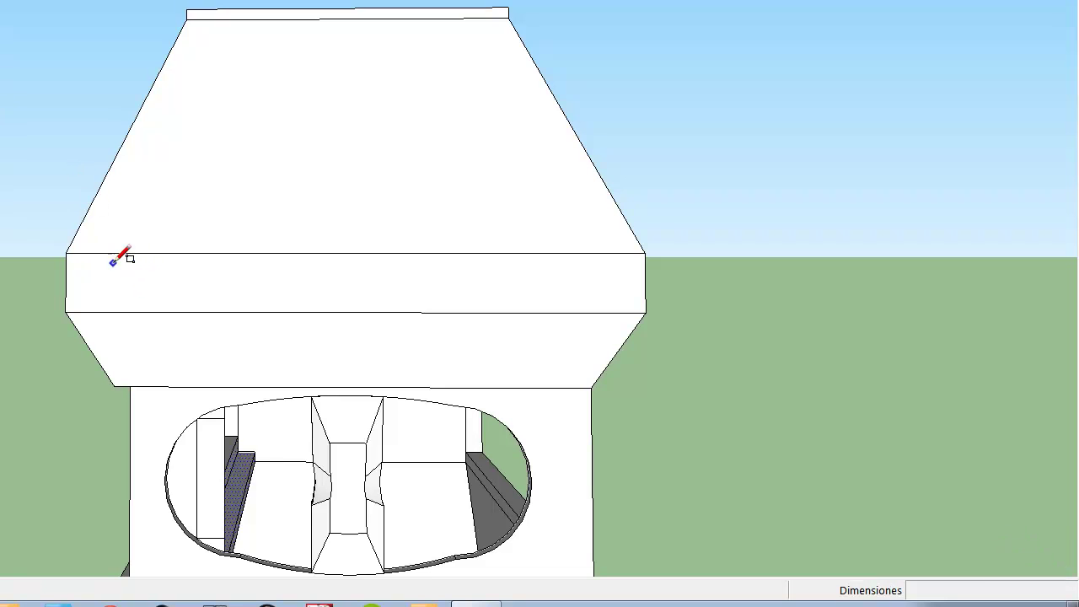
pyautogui.click(106, 260)
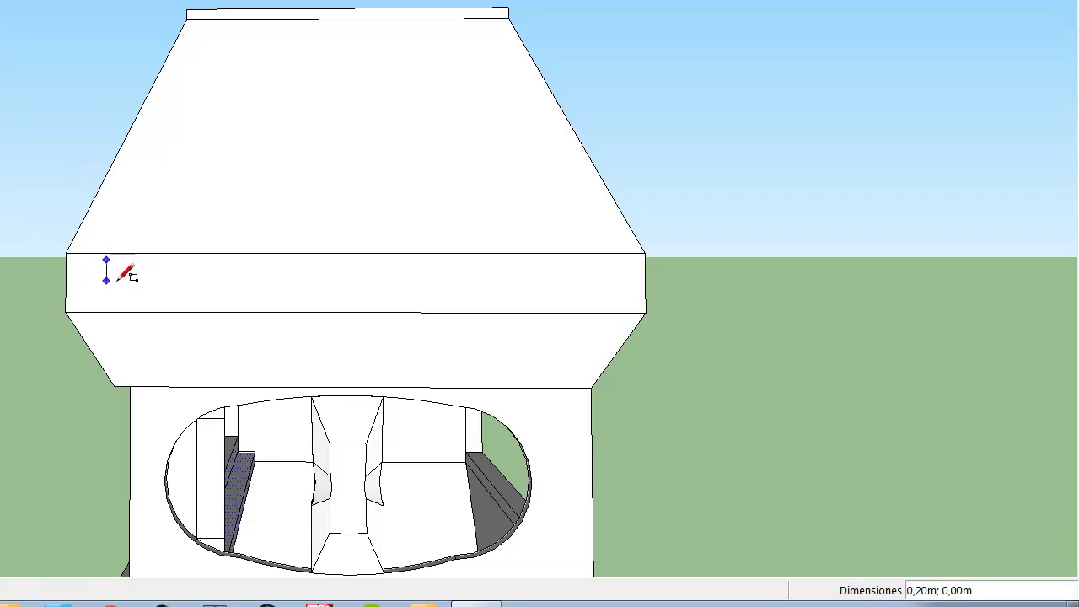
pyautogui.click(605, 302)
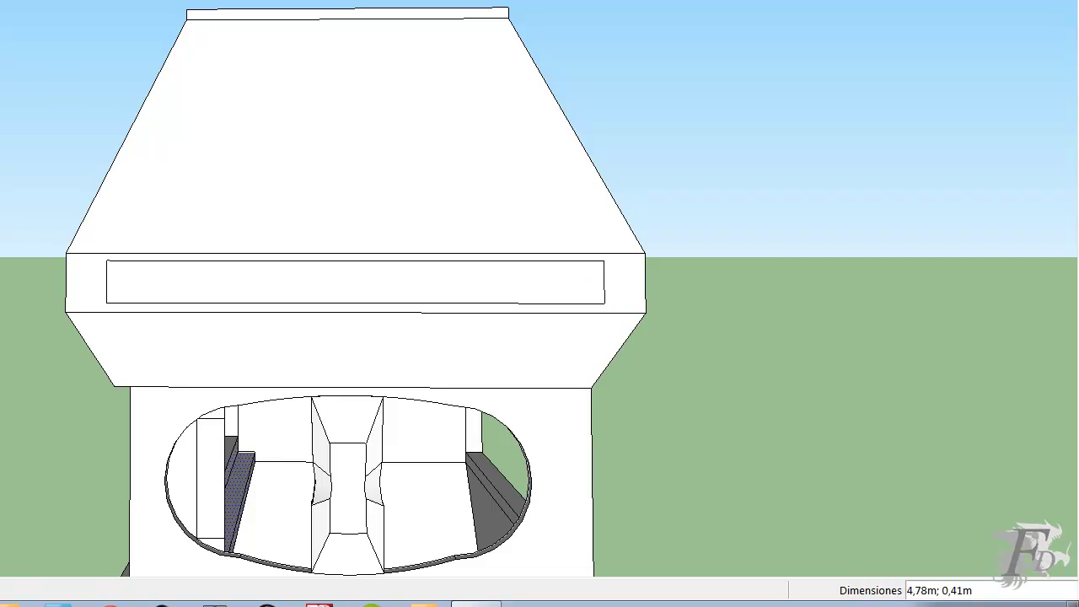
# Cap both ends of the rectangle with semicircular arcs.
pyautogui.press('c')
pyautogui.click(106, 259)
pyautogui.click(107, 302)
pyautogui.click(87, 281)
pyautogui.click(604, 260)
pyautogui.click(604, 302)
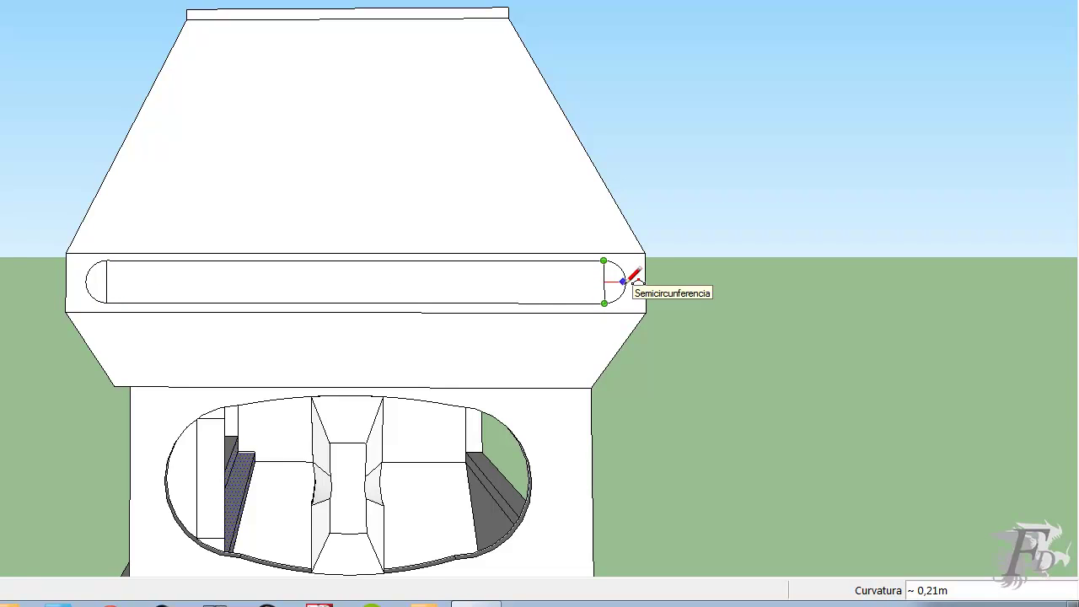
pyautogui.click(628, 279)
pyautogui.moveTo(636, 272); pyautogui.dragTo(789, 285, button='middle')
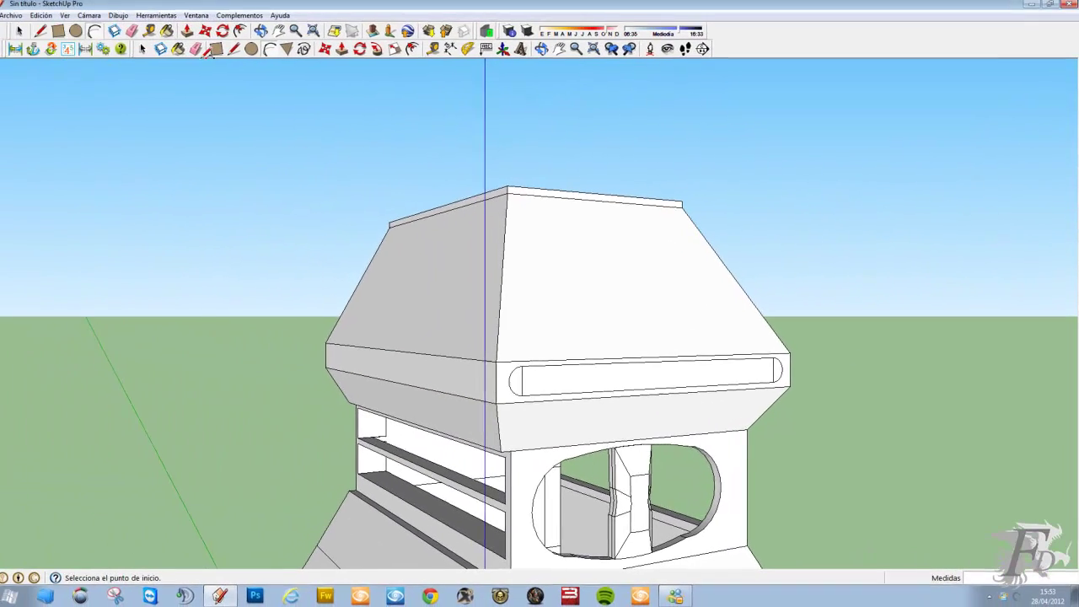
# Push the slot's middle face into the band, then recess both semicircular end caps.
pyautogui.click(202, 34)
pyautogui.moveTo(693, 380)
pyautogui.mouseDown()
pyautogui.moveTo(704, 381)
pyautogui.moveTo(549, 381)
pyautogui.mouseUp()
pyautogui.moveTo(622, 379); pyautogui.dragTo(262, 366, button='middle')
pyautogui.click(354, 373)
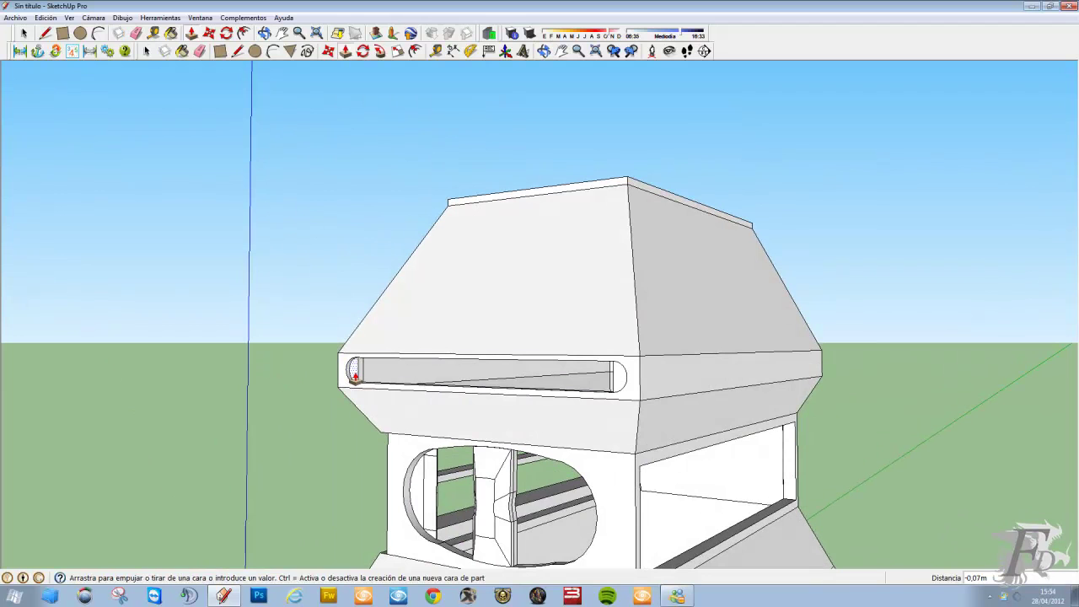
pyautogui.click(354, 373)
pyautogui.moveTo(354, 372); pyautogui.dragTo(730, 393, button='middle')
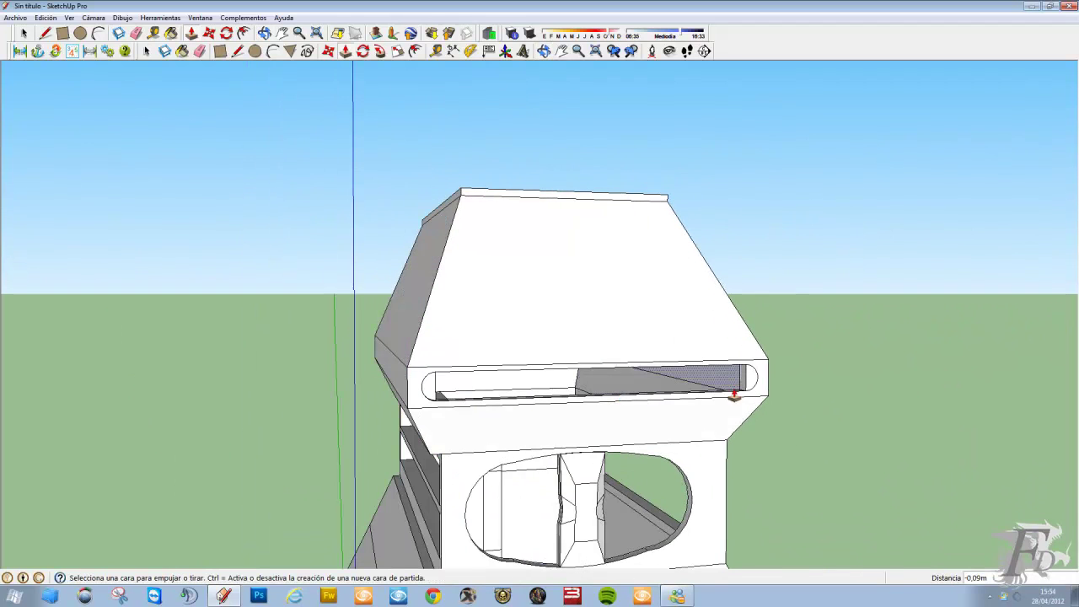
pyautogui.click(753, 387)
pyautogui.click(433, 390)
pyautogui.moveTo(445, 385)
pyautogui.mouseDown(button='middle')
pyautogui.moveTo(727, 365)
pyautogui.moveTo(827, 380)
pyautogui.moveTo(771, 391)
pyautogui.moveTo(700, 352)
pyautogui.mouseUp(button='middle')
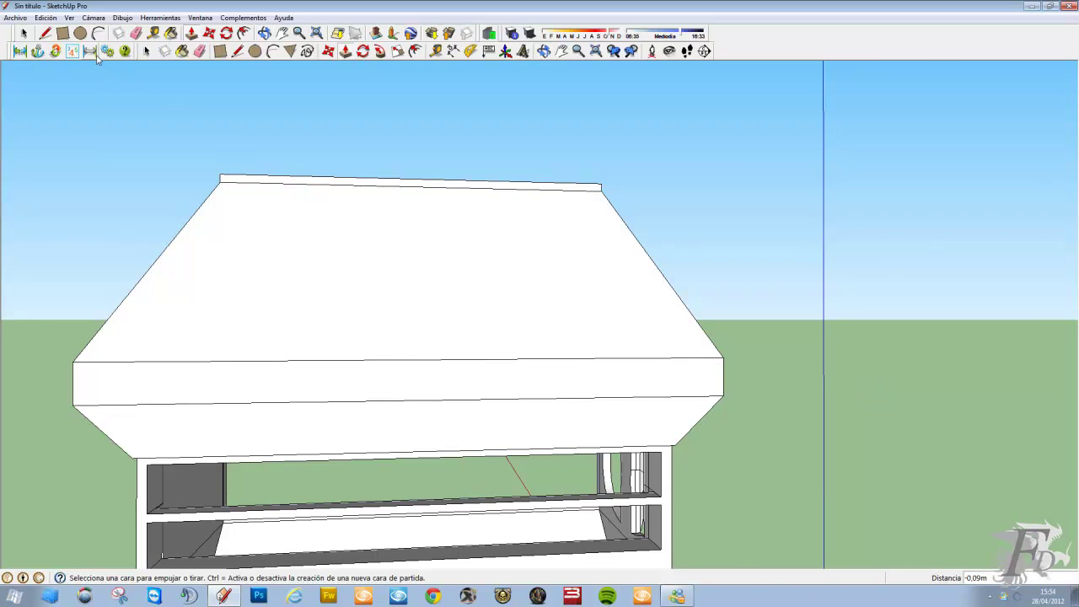
# Draw a long rectangle on the side band with two curved corner arcs at its left end.
pyautogui.click(63, 33)
pyautogui.click(85, 370)
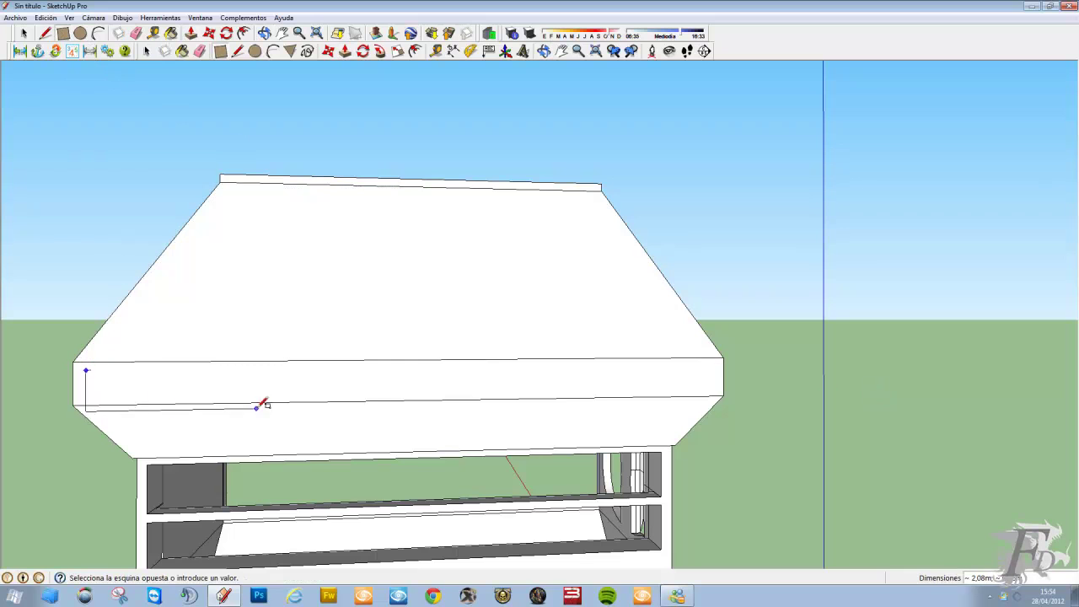
pyautogui.click(719, 392)
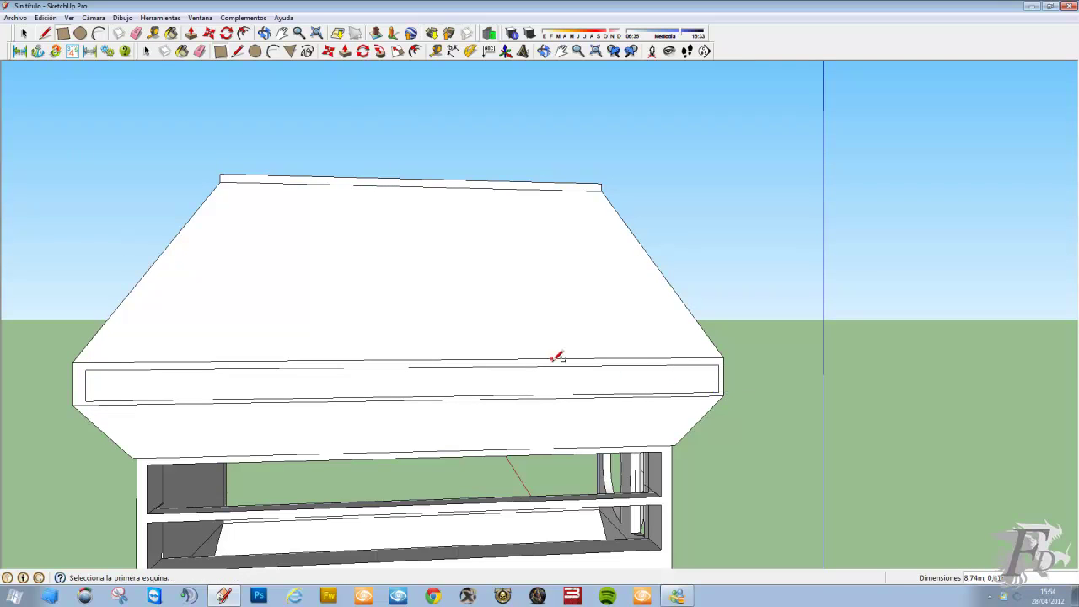
pyautogui.moveTo(549, 357); pyautogui.dragTo(573, 340, button='middle')
pyautogui.click(100, 33)
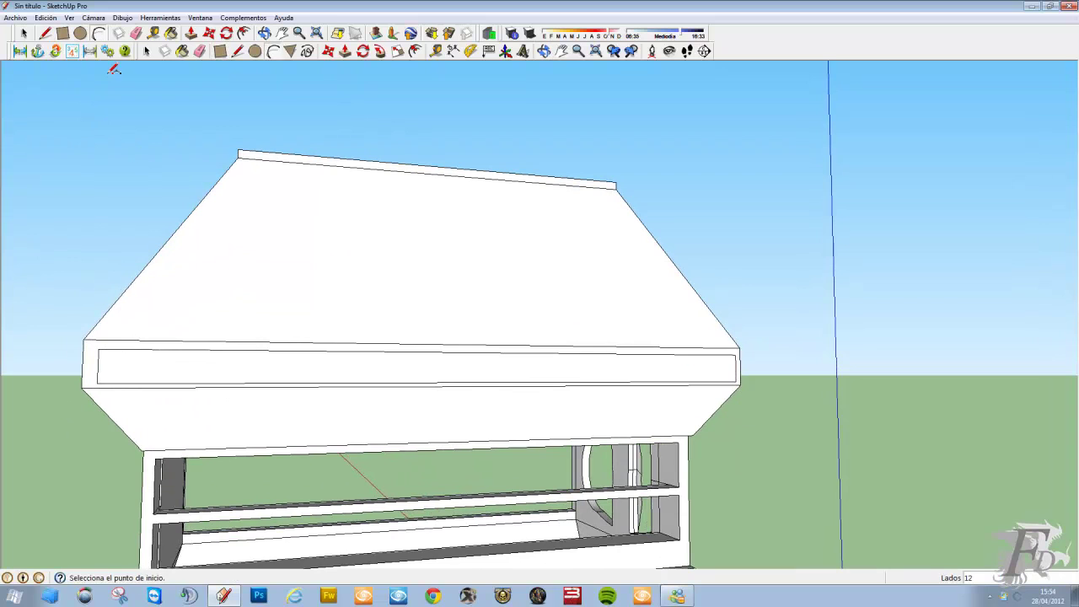
pyautogui.click(98, 364)
pyautogui.click(128, 352)
pyautogui.click(132, 355)
pyautogui.click(135, 373)
pyautogui.click(139, 371)
pyautogui.moveTo(159, 359)
pyautogui.mouseDown(button='middle')
pyautogui.moveTo(145, 360)
pyautogui.moveTo(221, 363)
pyautogui.mouseUp(button='middle')
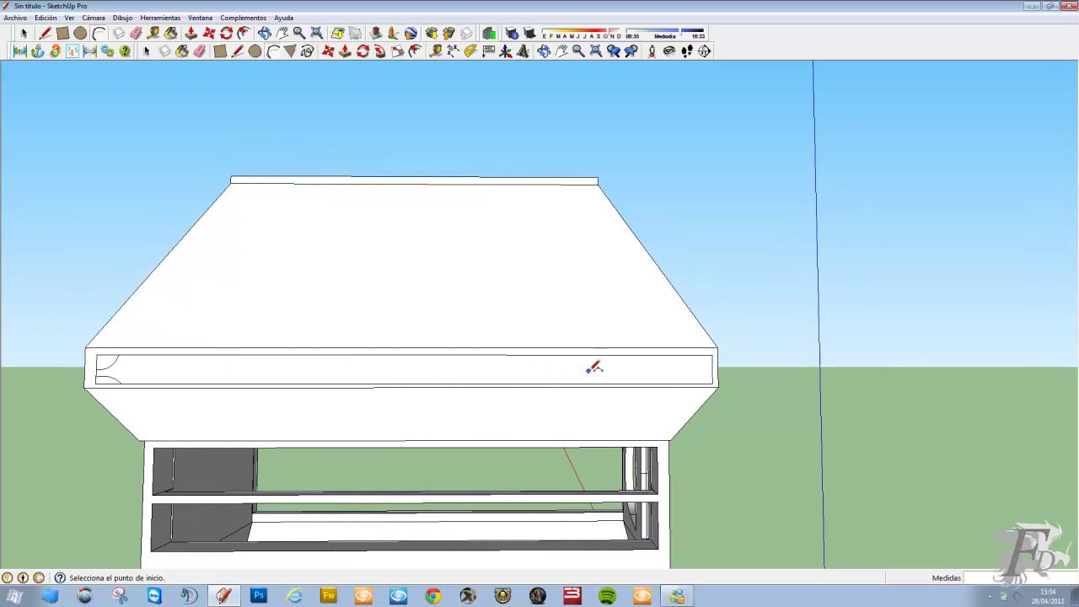
# Add upper and lower curved corner arcs at the rectangle's right end.
pyautogui.click(716, 366)
pyautogui.click(680, 361)
pyautogui.click(685, 361)
pyautogui.scroll(2, 719, 372)
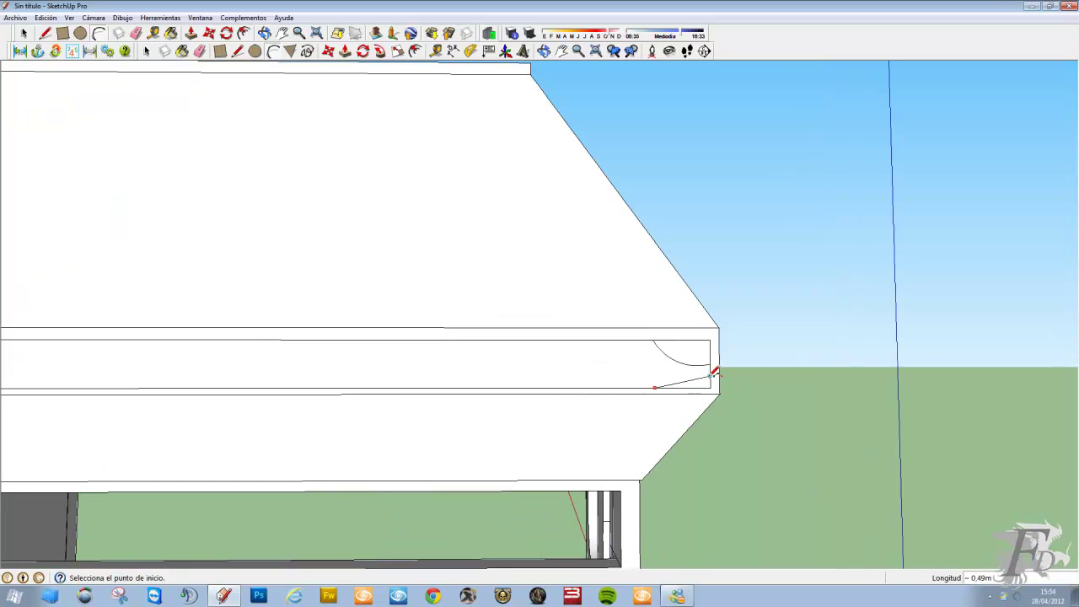
pyautogui.click(710, 376)
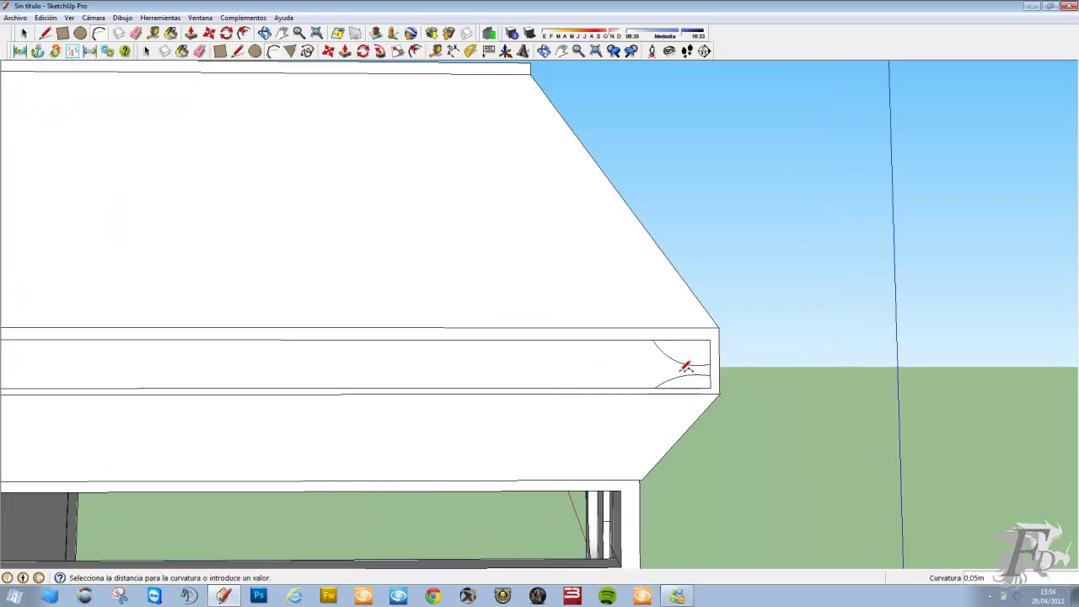
pyautogui.click(686, 367)
pyautogui.scroll(-3, 641, 383)
pyautogui.moveTo(302, 384)
pyautogui.mouseDown(button='middle')
pyautogui.moveTo(458, 402)
pyautogui.moveTo(268, 101)
pyautogui.mouseUp(button='middle')
# Push the side band's panel face inward as a recess.
pyautogui.click(194, 34)
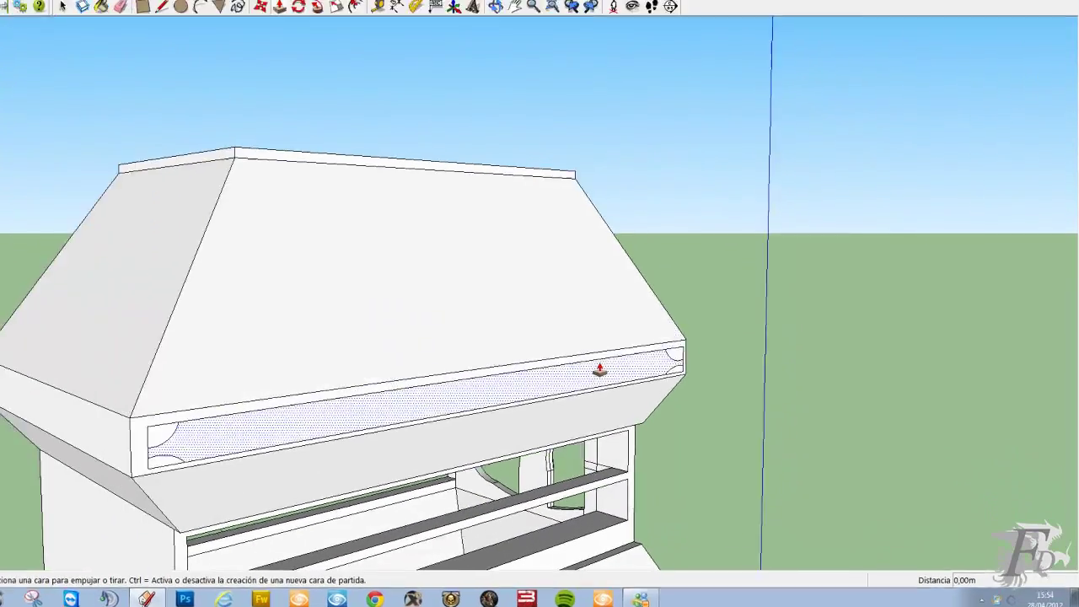
pyautogui.scroll(4, 591, 369)
pyautogui.scroll(2, 542, 284)
pyautogui.moveTo(484, 296); pyautogui.dragTo(336, 307)
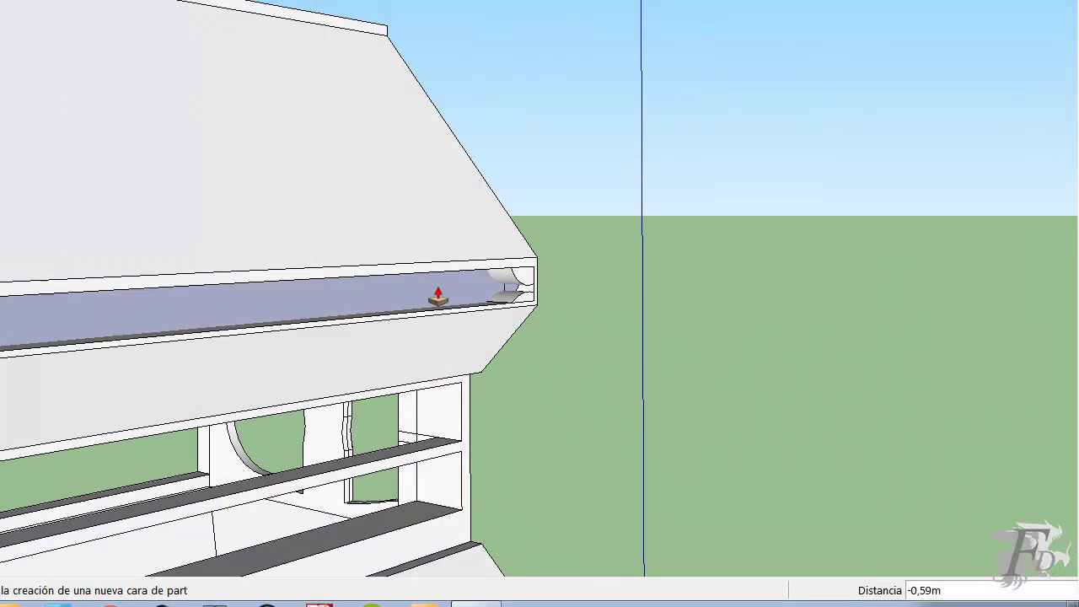
pyautogui.click(365, 308)
pyautogui.moveTo(361, 307)
pyautogui.mouseDown(button='middle')
pyautogui.moveTo(144, 284)
pyautogui.moveTo(201, 306)
pyautogui.moveTo(531, 304)
pyautogui.mouseUp(button='middle')
# Recess both small curved corner faces 0,13m into the band.
pyautogui.click(513, 280)
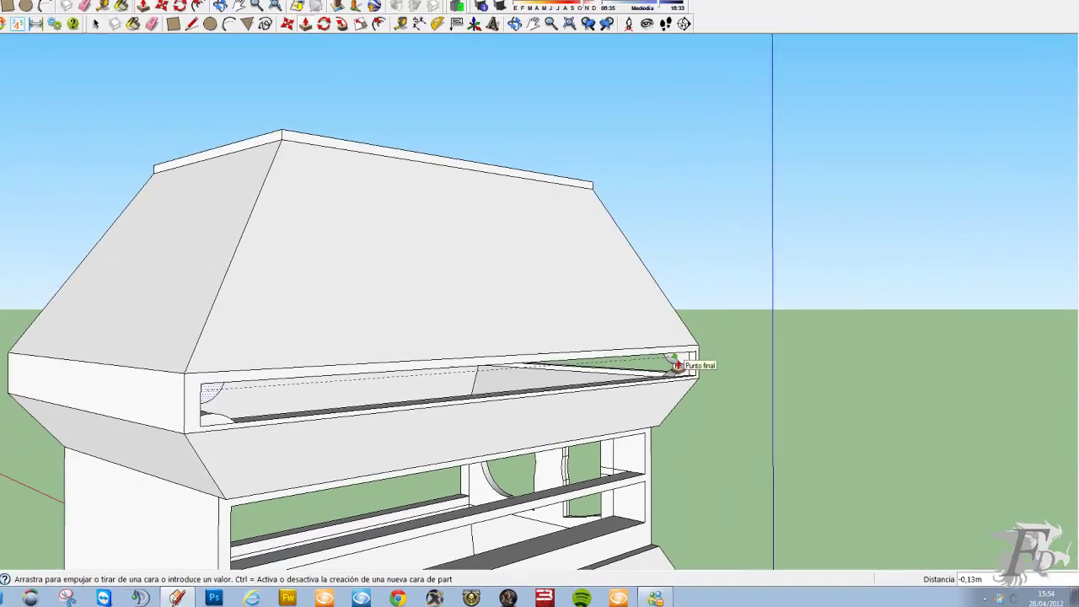
pyautogui.click(678, 365)
pyautogui.moveTo(557, 380); pyautogui.dragTo(154, 405, button='middle')
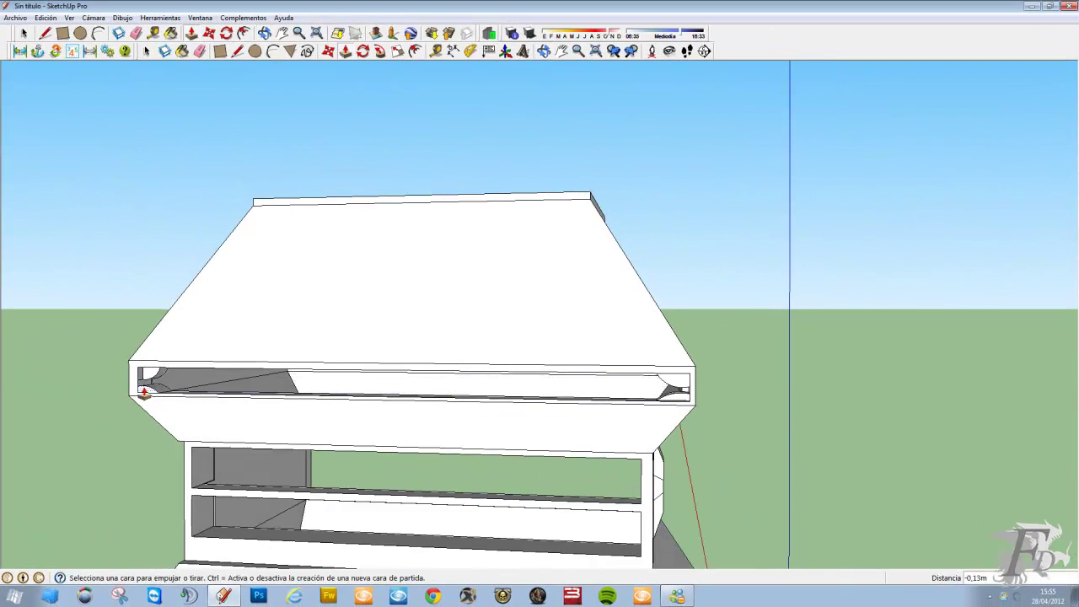
pyautogui.moveTo(355, 382)
pyautogui.mouseDown()
pyautogui.moveTo(641, 376)
pyautogui.moveTo(544, 306)
pyautogui.moveTo(298, 354)
pyautogui.moveTo(172, 394)
pyautogui.moveTo(7, 342)
pyautogui.moveTo(222, 366)
pyautogui.moveTo(494, 444)
pyautogui.moveTo(387, 365)
pyautogui.mouseUp()
pyautogui.moveTo(387, 365)
pyautogui.mouseDown(button='middle')
pyautogui.moveTo(39, 414)
pyautogui.moveTo(491, 414)
pyautogui.moveTo(205, 409)
pyautogui.moveTo(723, 494)
pyautogui.mouseUp(button='middle')
pyautogui.click(723, 494)
pyautogui.moveTo(815, 511)
pyautogui.mouseDown(button='middle')
pyautogui.moveTo(692, 379)
pyautogui.moveTo(857, 380)
pyautogui.moveTo(957, 427)
pyautogui.moveTo(754, 378)
pyautogui.moveTo(754, 402)
pyautogui.moveTo(542, 406)
pyautogui.moveTo(708, 410)
pyautogui.mouseUp(button='middle')
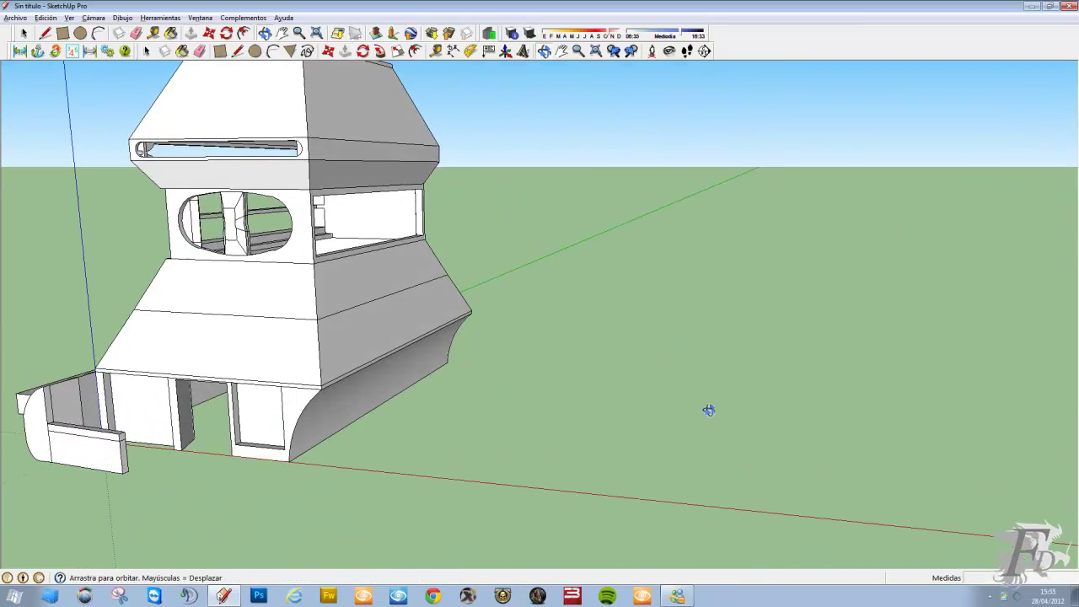
pyautogui.scroll(2, 388, 286)
pyautogui.scroll(2, 330, 203)
pyautogui.scroll(1, 330, 203)
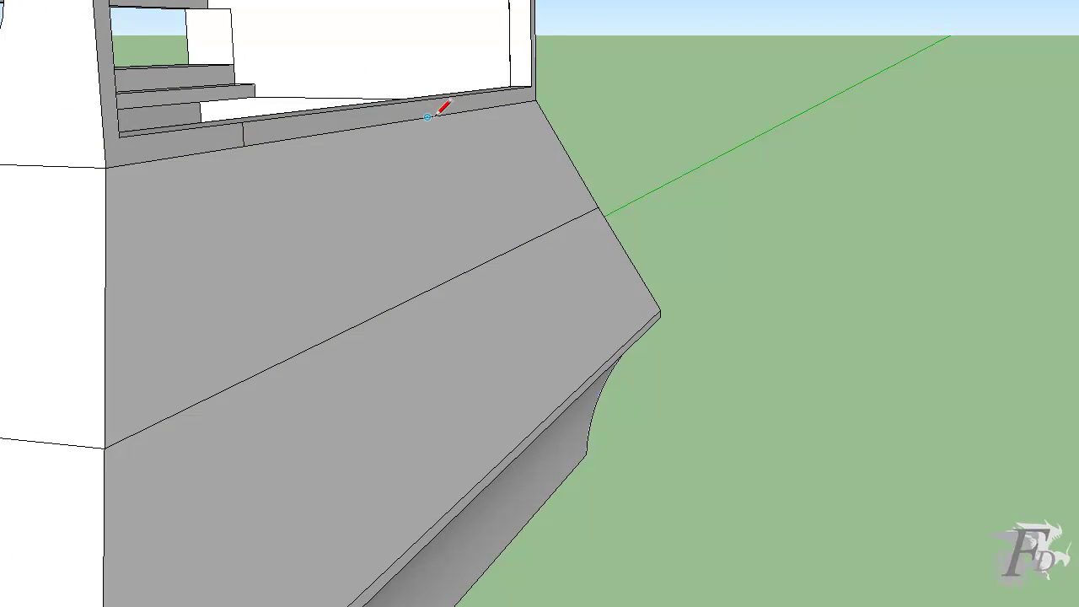
# Extend the thin ledge slab along the full upper edge of the tapered base.
pyautogui.moveTo(436, 107)
pyautogui.mouseDown(button='middle')
pyautogui.moveTo(145, 211)
pyautogui.moveTo(368, 205)
pyautogui.mouseUp(button='middle')
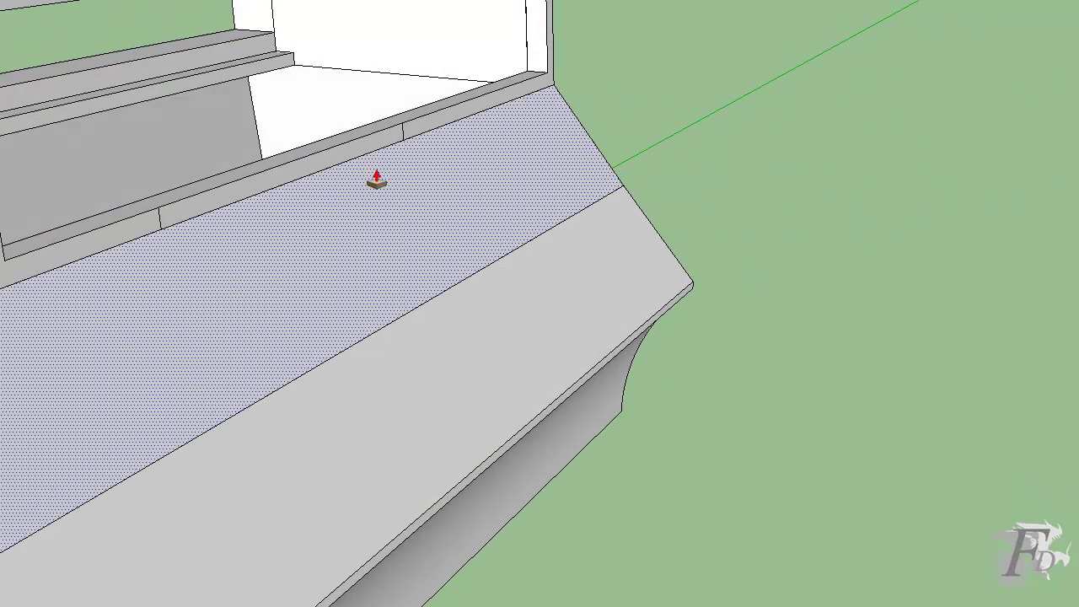
pyautogui.moveTo(308, 177); pyautogui.dragTo(506, 188)
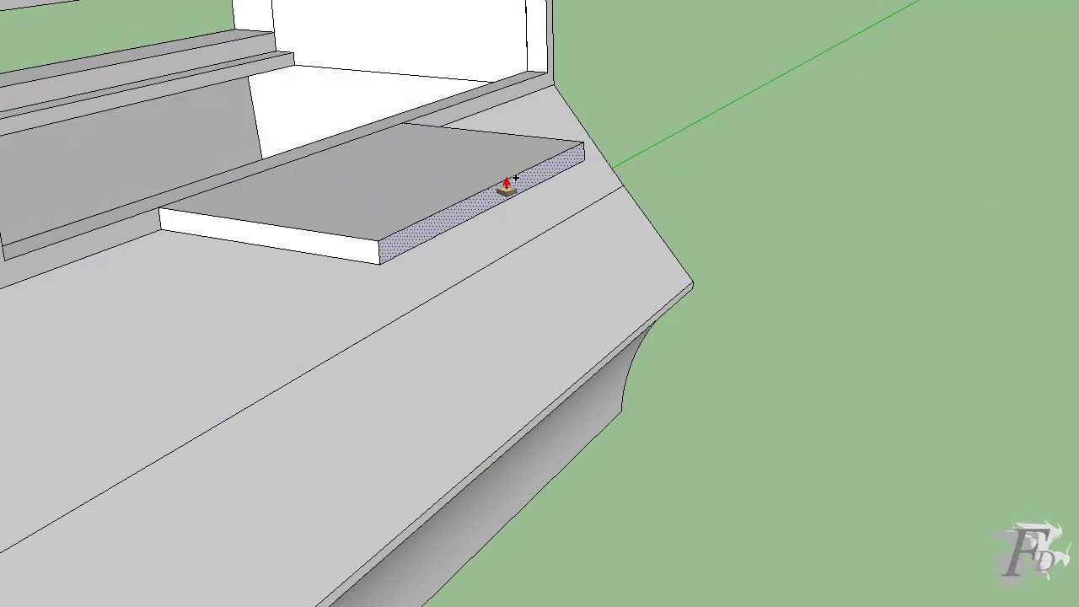
pyautogui.moveTo(298, 251); pyautogui.dragTo(137, 314)
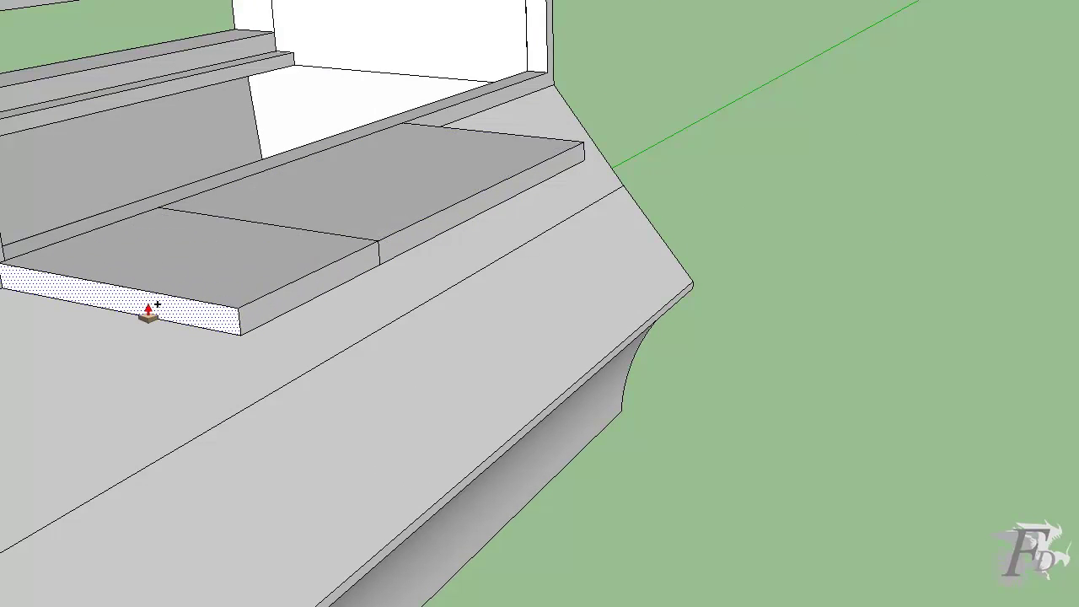
pyautogui.moveTo(158, 305)
pyautogui.mouseDown(button='middle')
pyautogui.moveTo(487, 224)
pyautogui.moveTo(123, 219)
pyautogui.moveTo(220, 202)
pyautogui.mouseUp(button='middle')
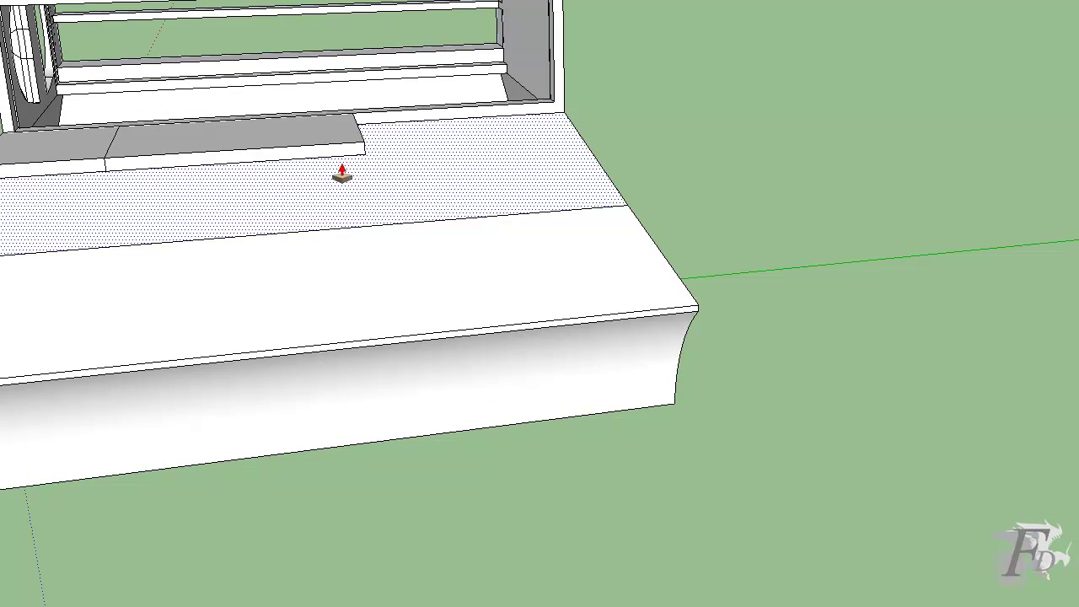
pyautogui.moveTo(342, 174); pyautogui.dragTo(74, 194, button='middle')
pyautogui.moveTo(330, 110); pyautogui.dragTo(515, 107)
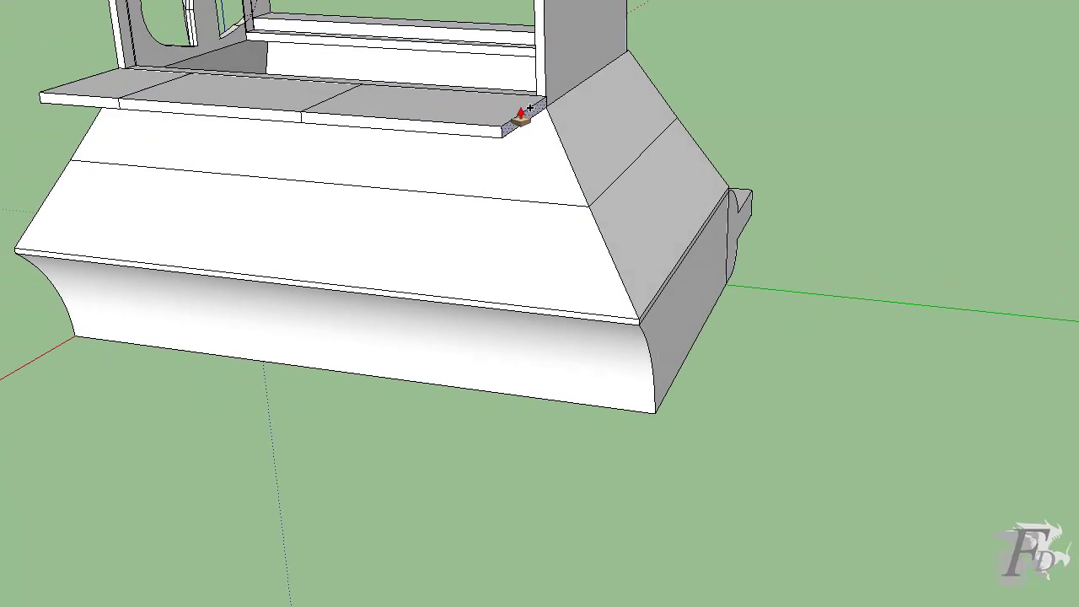
pyautogui.moveTo(521, 115)
pyautogui.mouseDown(button='middle')
pyautogui.moveTo(474, 181)
pyautogui.moveTo(942, 127)
pyautogui.moveTo(867, 135)
pyautogui.moveTo(795, 54)
pyautogui.moveTo(742, 97)
pyautogui.mouseUp(button='middle')
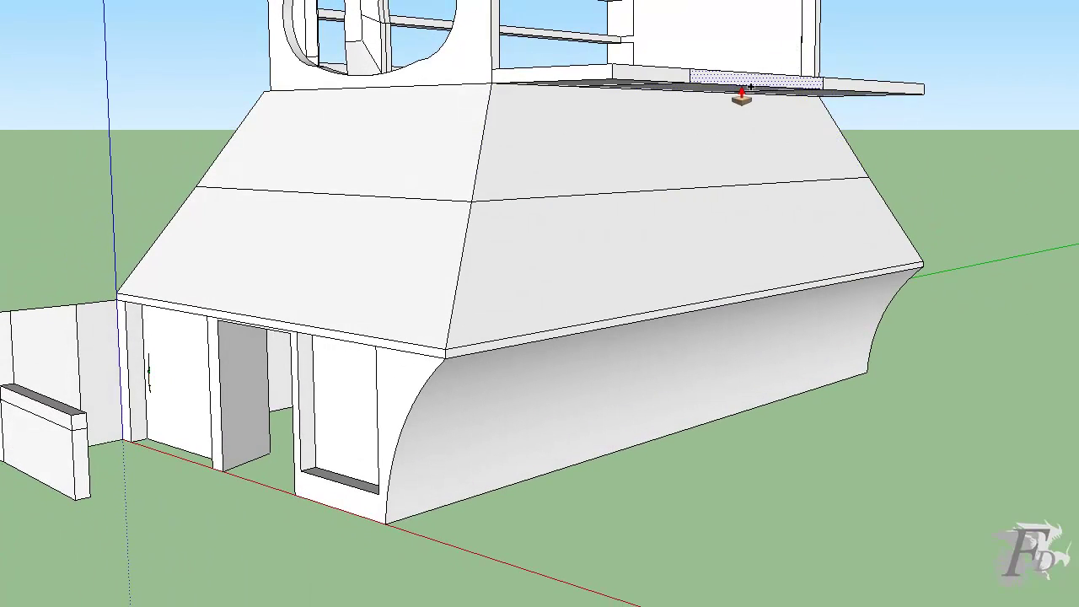
pyautogui.moveTo(756, 91)
pyautogui.mouseDown()
pyautogui.moveTo(766, 146)
pyautogui.moveTo(765, 91)
pyautogui.mouseUp()
# Push/Pull the balcony ledge-end face down into a tall pillar reaching toward the ground.
pyautogui.moveTo(788, 95)
pyautogui.mouseDown(button='middle')
pyautogui.moveTo(663, 174)
pyautogui.moveTo(716, 231)
pyautogui.moveTo(787, 225)
pyautogui.moveTo(752, 193)
pyautogui.mouseUp(button='middle')
pyautogui.moveTo(689, 187)
pyautogui.mouseDown()
pyautogui.moveTo(689, 199)
pyautogui.moveTo(513, 148)
pyautogui.moveTo(497, 155)
pyautogui.moveTo(506, 187)
pyautogui.moveTo(490, 292)
pyautogui.moveTo(495, 348)
pyautogui.mouseUp()
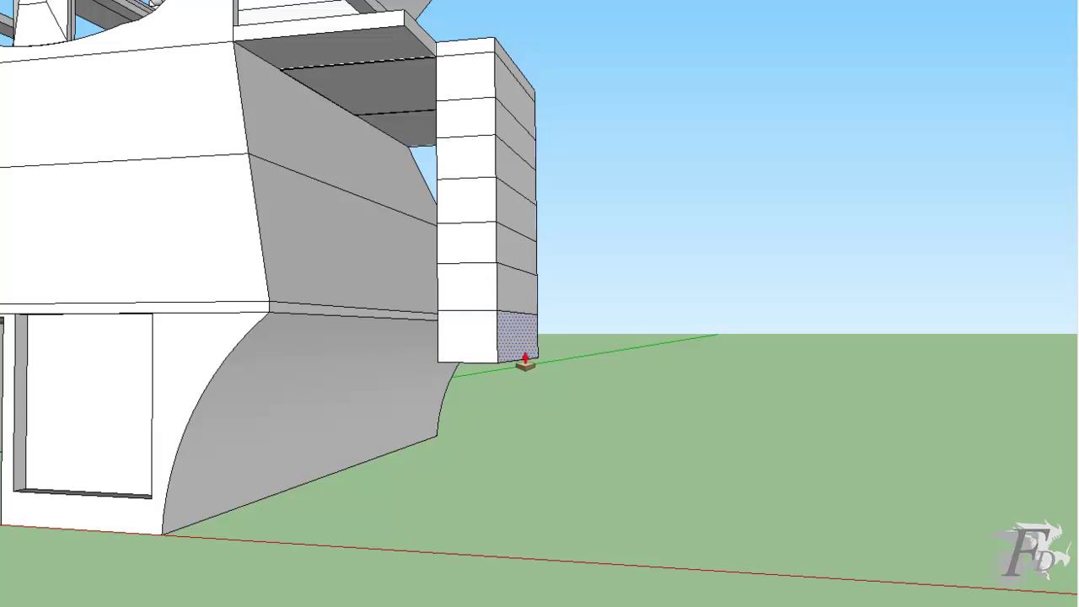
pyautogui.moveTo(525, 366)
pyautogui.mouseDown(button='middle')
pyautogui.moveTo(439, 238)
pyautogui.moveTo(489, 327)
pyautogui.mouseUp(button='middle')
pyautogui.moveTo(489, 325)
pyautogui.mouseDown()
pyautogui.moveTo(482, 344)
pyautogui.moveTo(508, 434)
pyautogui.moveTo(482, 448)
pyautogui.moveTo(486, 495)
pyautogui.mouseUp()
# Pull the pillar's faces outward one by one into a flight of stacked stair steps.
pyautogui.moveTo(532, 455)
pyautogui.mouseDown(button='middle')
pyautogui.moveTo(723, 554)
pyautogui.moveTo(602, 559)
pyautogui.mouseUp(button='middle')
pyautogui.moveTo(526, 515)
pyautogui.mouseDown()
pyautogui.moveTo(646, 534)
pyautogui.moveTo(848, 530)
pyautogui.mouseUp()
pyautogui.moveTo(472, 414); pyautogui.dragTo(867, 469)
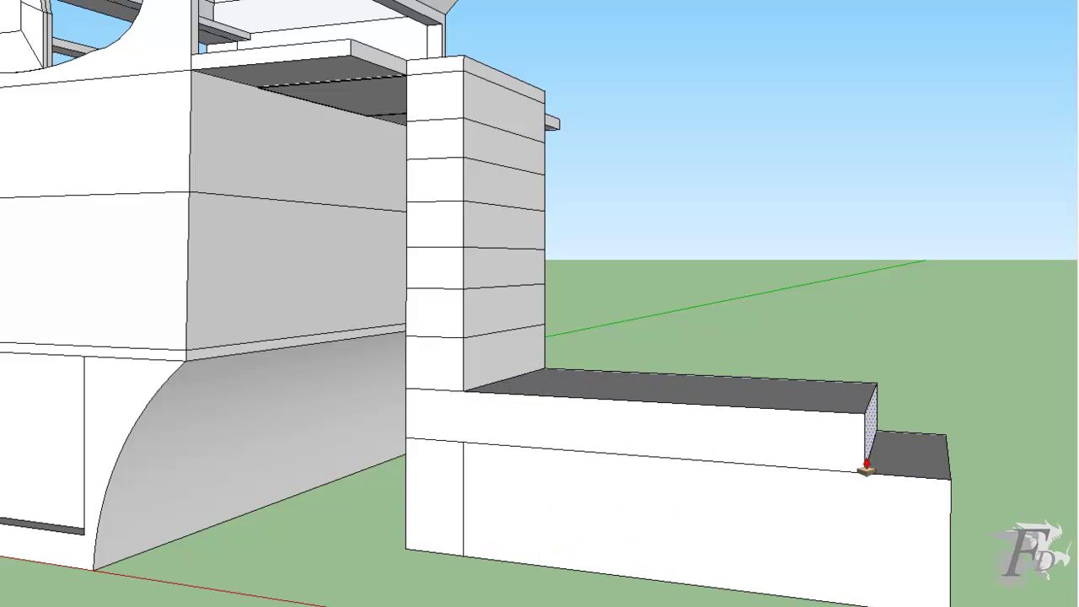
pyautogui.moveTo(491, 364); pyautogui.dragTo(798, 403)
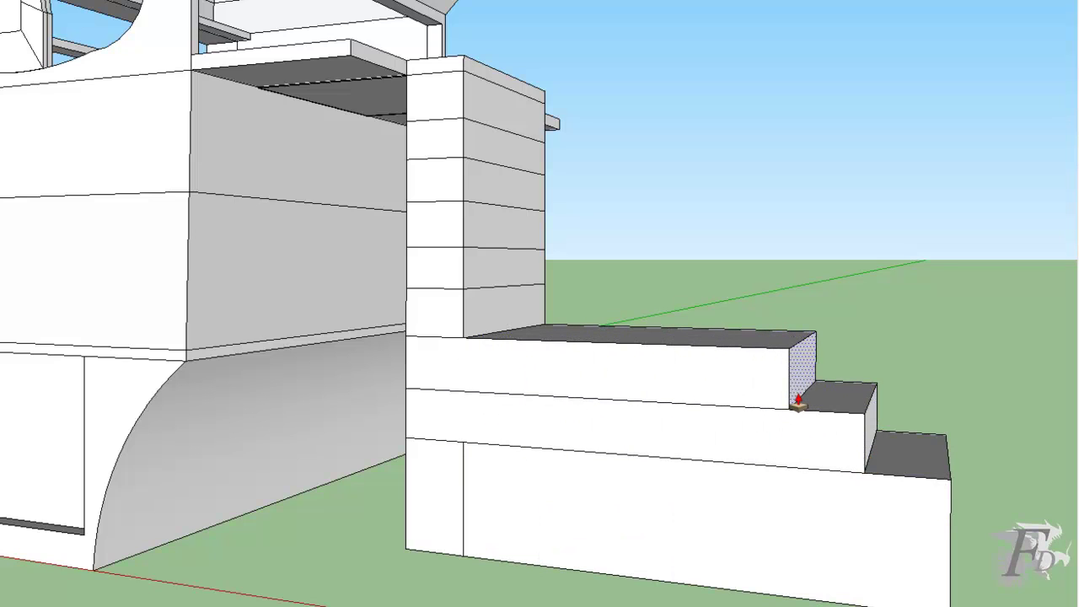
pyautogui.moveTo(481, 317); pyautogui.dragTo(753, 363)
pyautogui.moveTo(475, 261)
pyautogui.mouseDown()
pyautogui.moveTo(627, 306)
pyautogui.moveTo(700, 312)
pyautogui.mouseUp()
pyautogui.moveTo(491, 228); pyautogui.dragTo(668, 255)
pyautogui.moveTo(489, 202); pyautogui.dragTo(639, 223)
pyautogui.moveTo(472, 152); pyautogui.dragTo(585, 163)
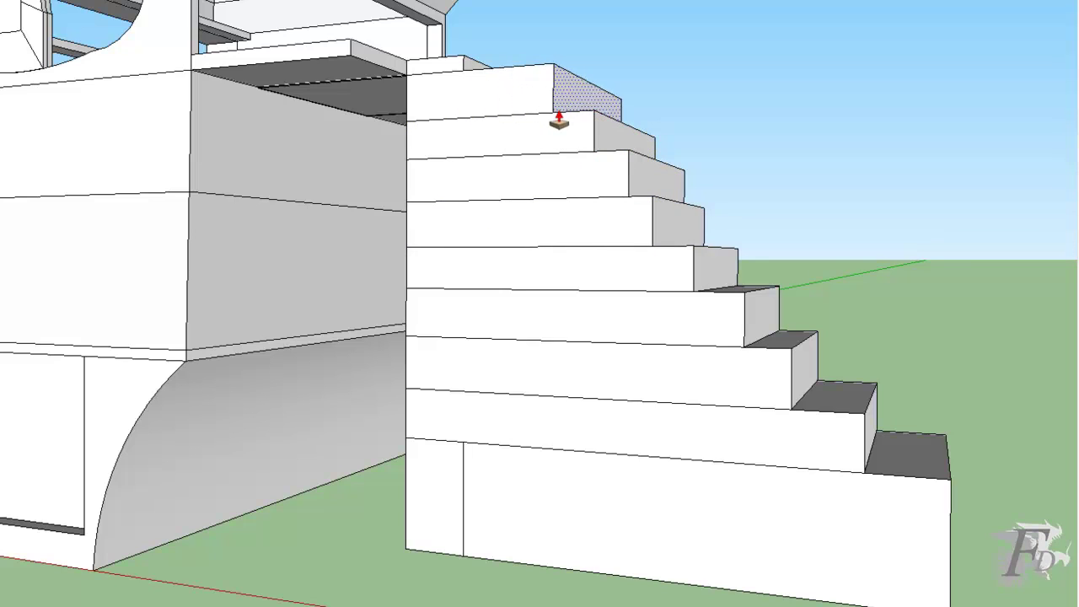
# Lengthen the bottom step and the next riser outward into a longer lower tread.
pyautogui.moveTo(366, 197)
pyautogui.mouseDown(button='middle')
pyautogui.moveTo(393, 355)
pyautogui.moveTo(432, 338)
pyautogui.mouseUp(button='middle')
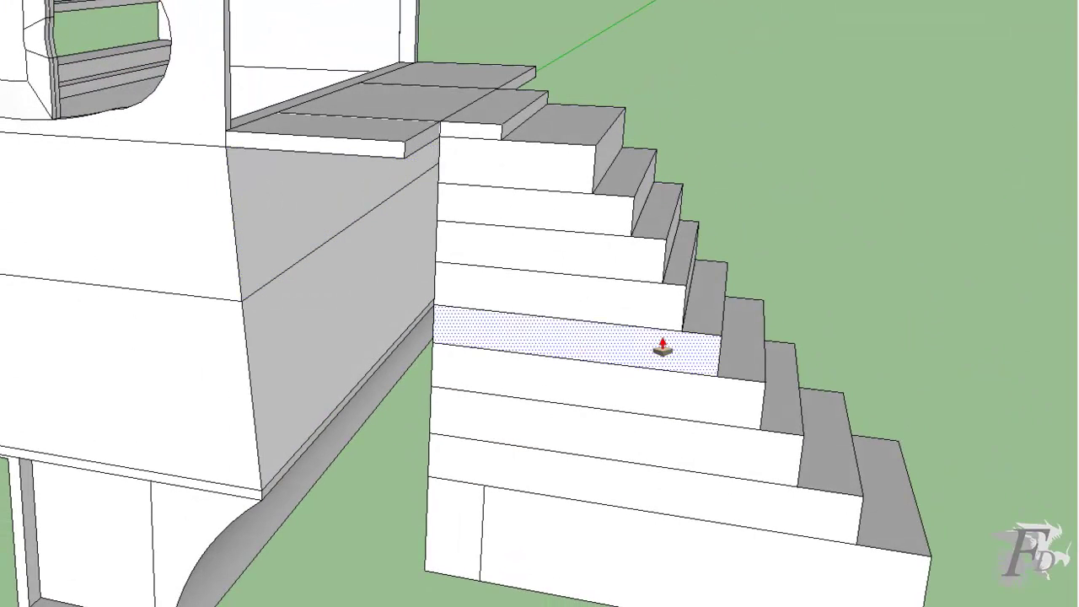
pyautogui.moveTo(1002, 501)
pyautogui.mouseDown(button='middle')
pyautogui.moveTo(822, 447)
pyautogui.moveTo(525, 446)
pyautogui.mouseUp(button='middle')
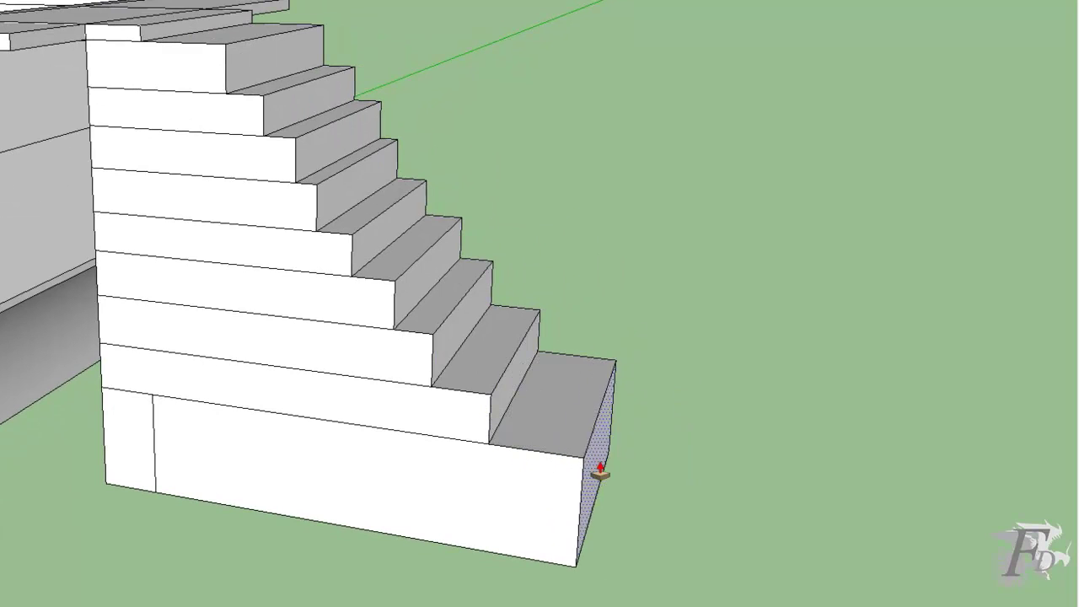
pyautogui.moveTo(581, 473); pyautogui.dragTo(837, 483)
pyautogui.moveTo(520, 413); pyautogui.dragTo(706, 417)
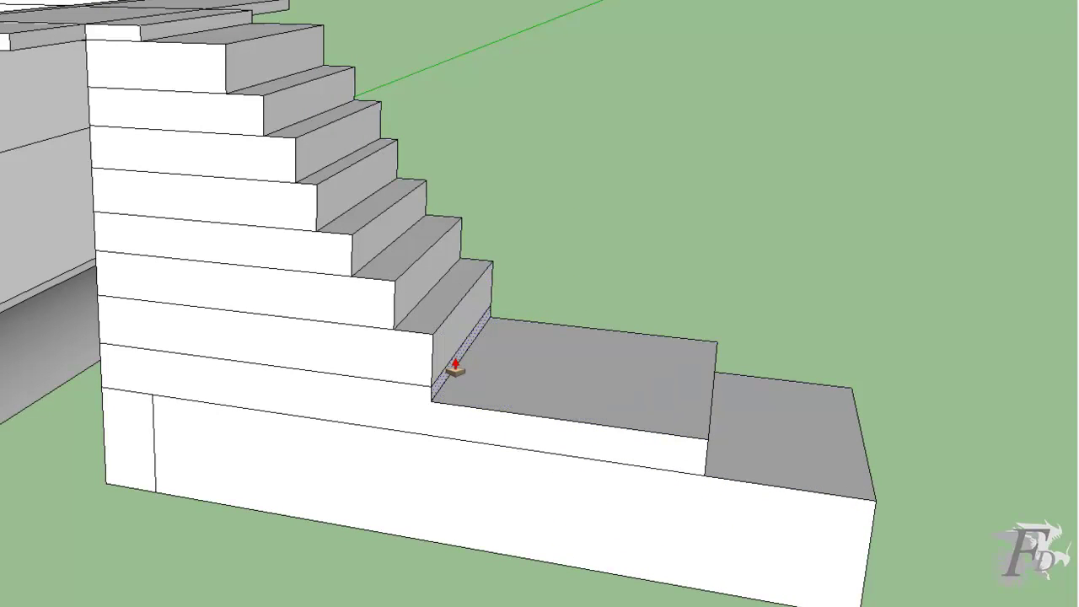
pyautogui.moveTo(456, 367); pyautogui.dragTo(651, 388)
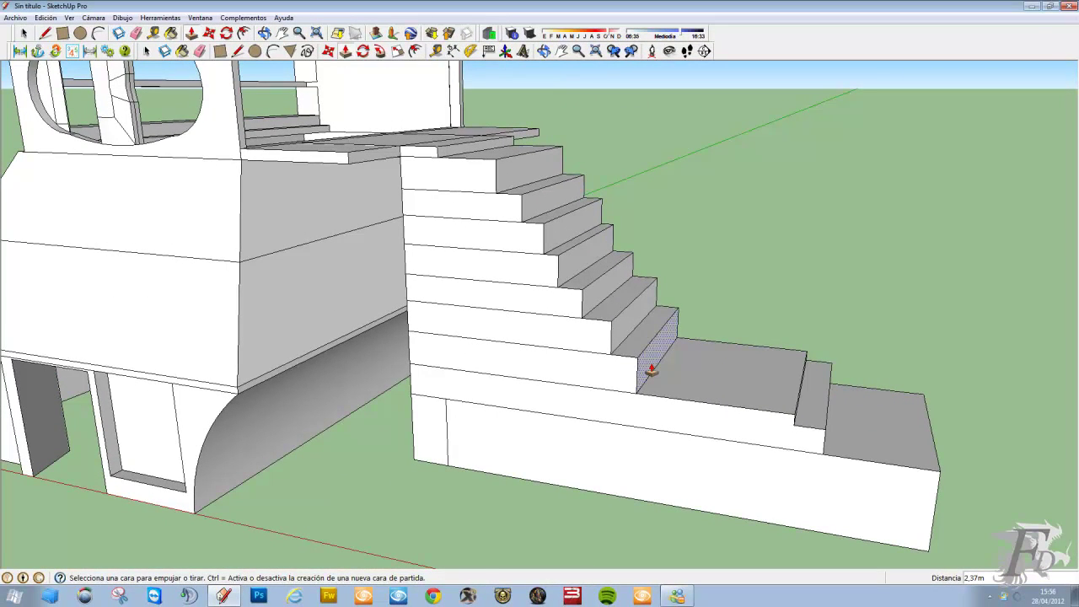
# Extend the step riser to 0,38m and lower that step's top face slightly.
pyautogui.moveTo(652, 368)
pyautogui.mouseDown()
pyautogui.moveTo(778, 378)
pyautogui.moveTo(757, 377)
pyautogui.mouseUp()
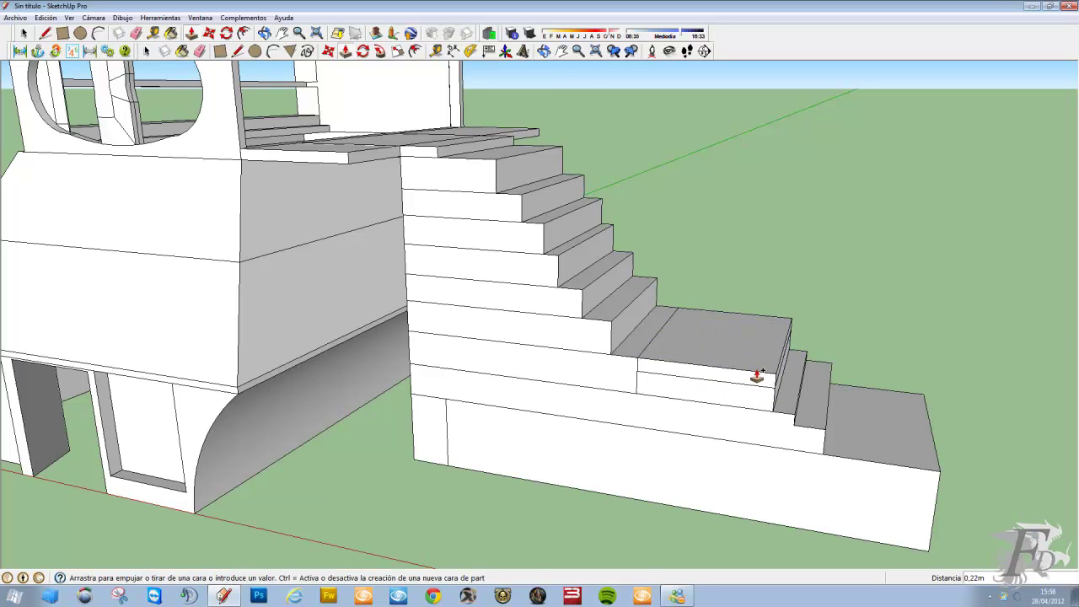
pyautogui.click(757, 384)
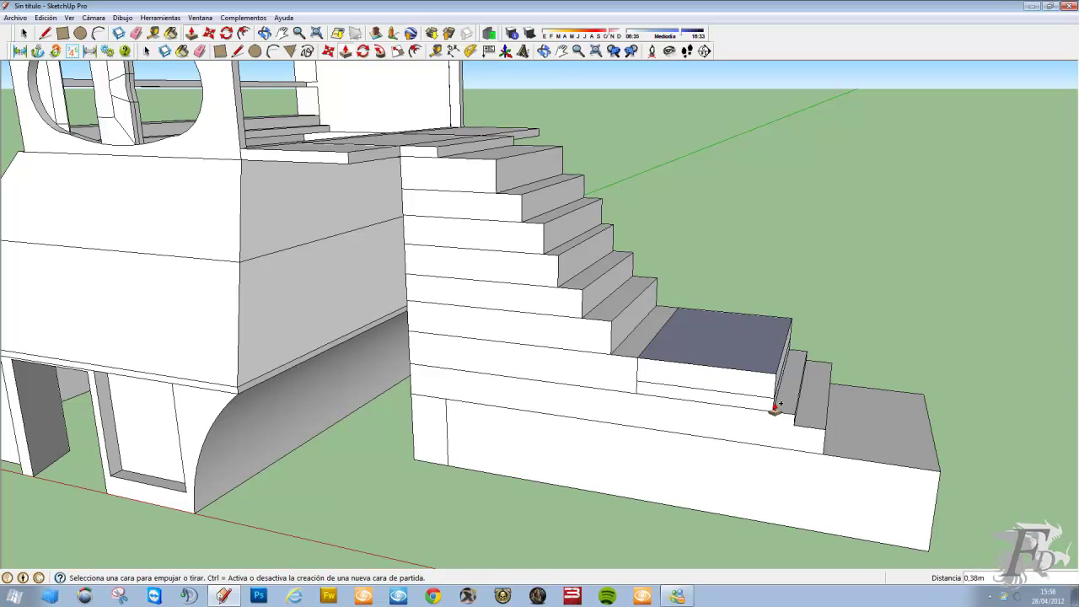
pyautogui.click(744, 356)
pyautogui.click(746, 380)
pyautogui.click(745, 380)
pyautogui.click(747, 380)
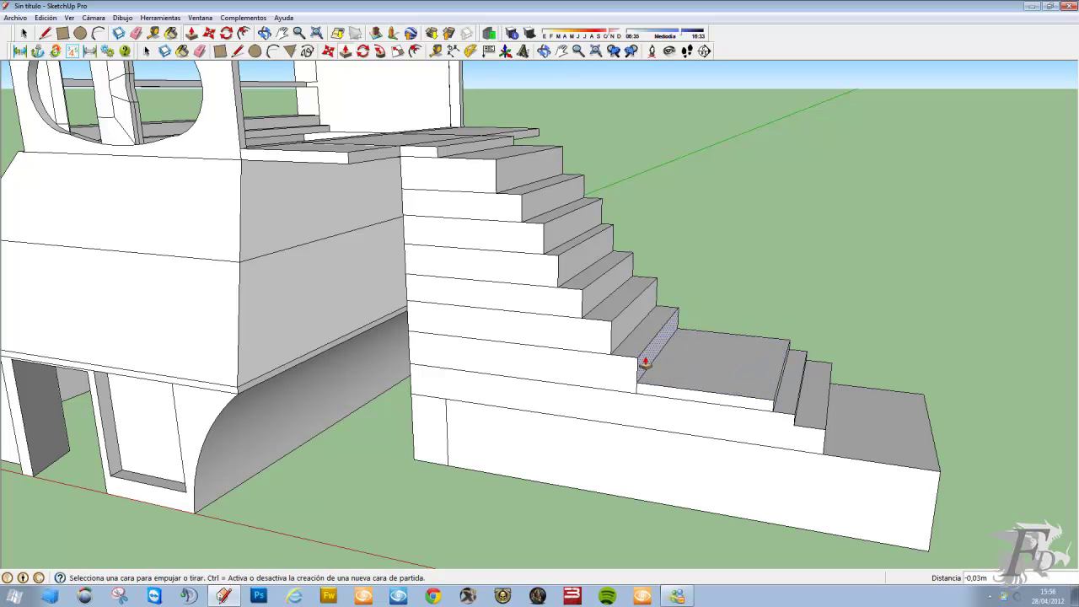
# Extend the lower step's top and lengthen the top step to form new steps.
pyautogui.moveTo(875, 445); pyautogui.dragTo(787, 441, button='middle')
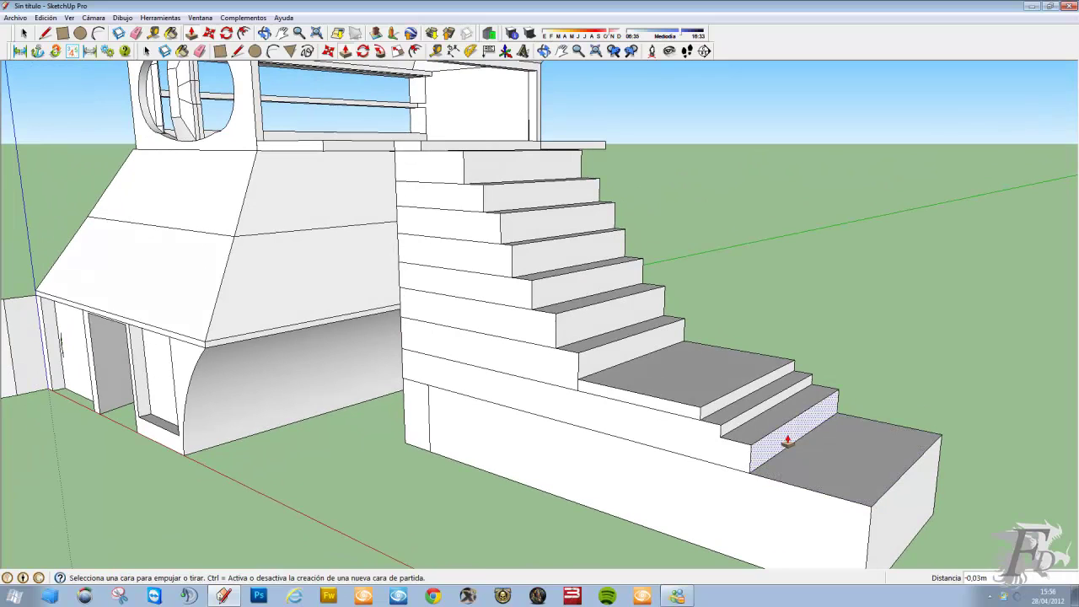
pyautogui.click(755, 419)
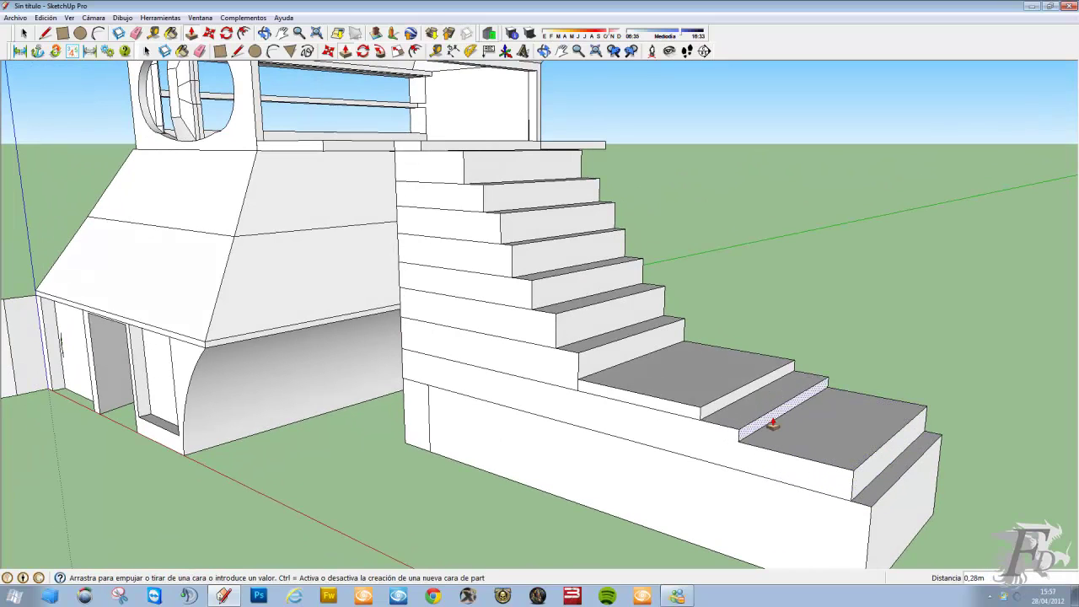
pyautogui.click(848, 448)
pyautogui.click(728, 410)
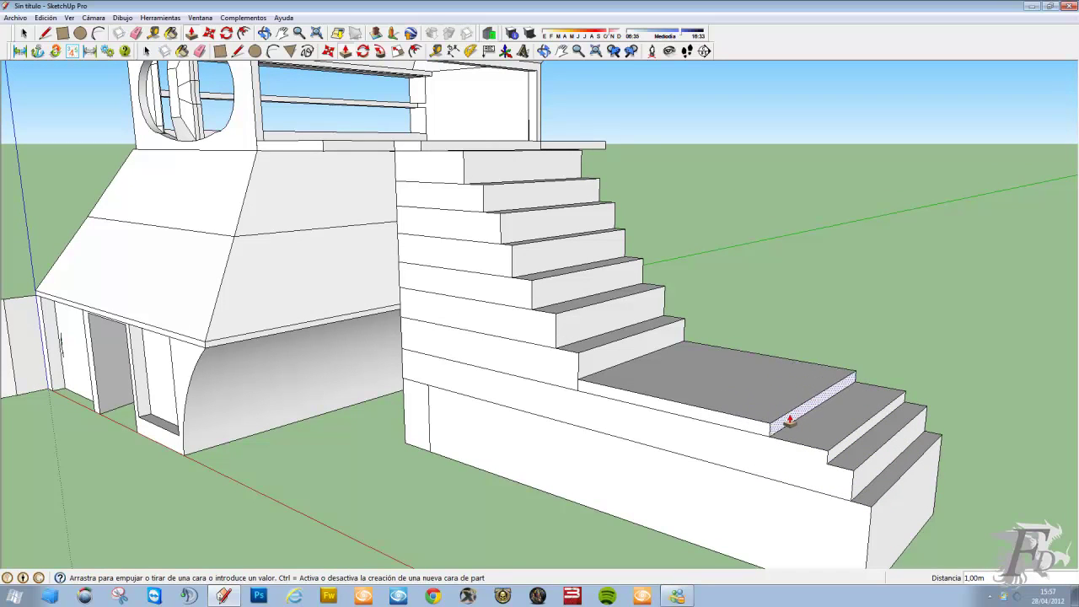
pyautogui.click(830, 426)
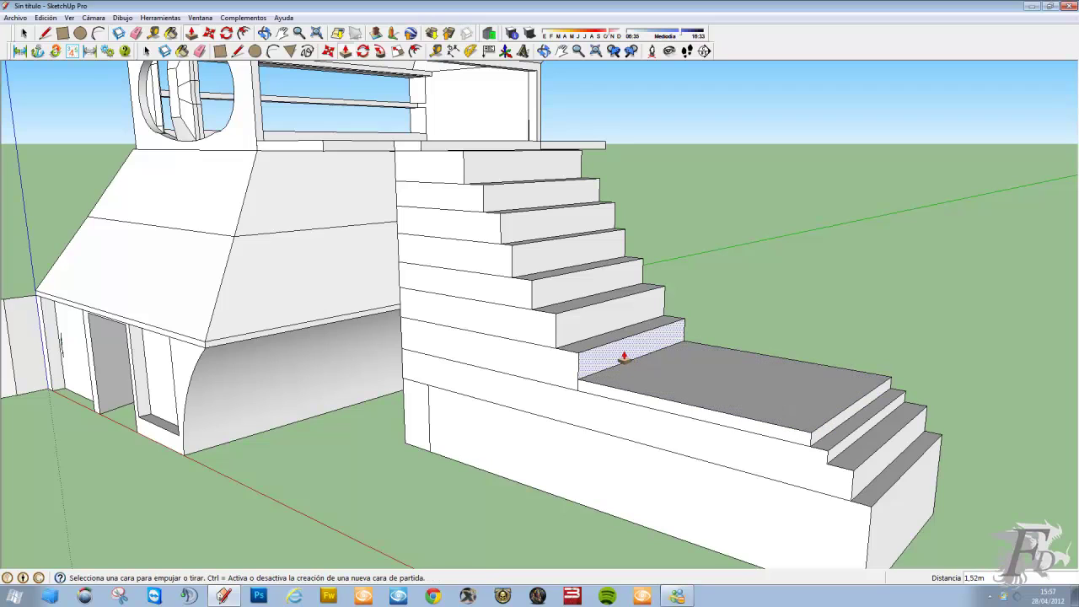
# Lower the next step's top face and pull its riser out to 1,77m.
pyautogui.click(624, 357)
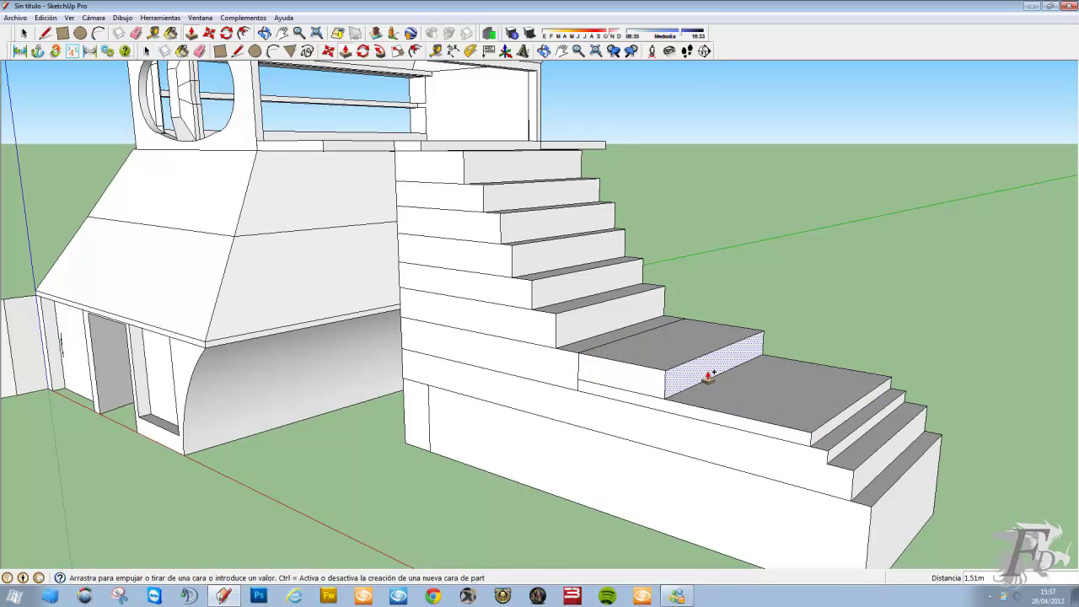
pyautogui.click(715, 378)
pyautogui.click(697, 353)
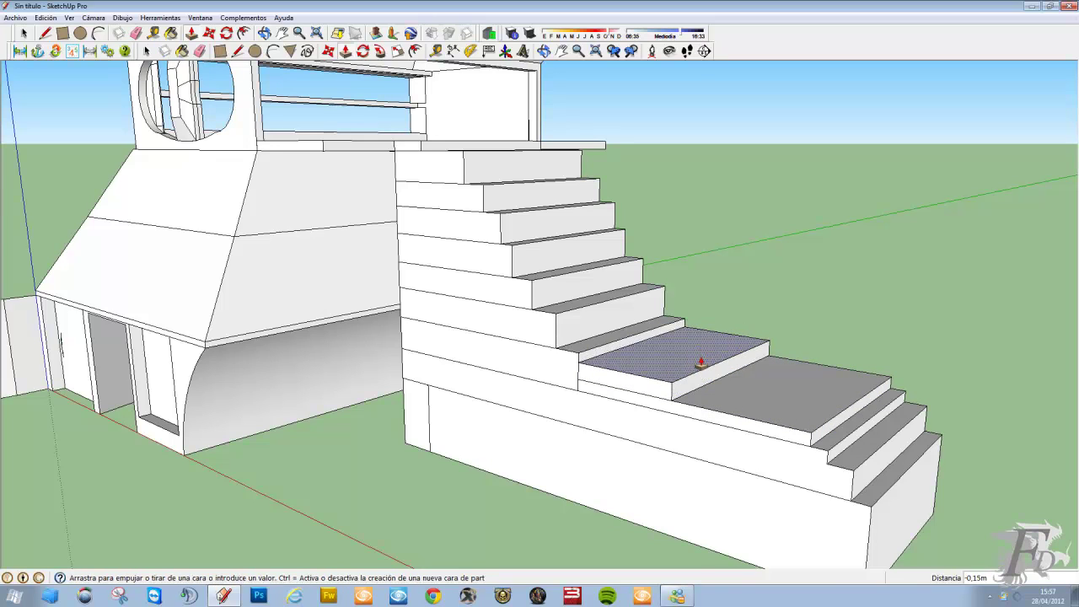
pyautogui.click(701, 365)
pyautogui.click(699, 381)
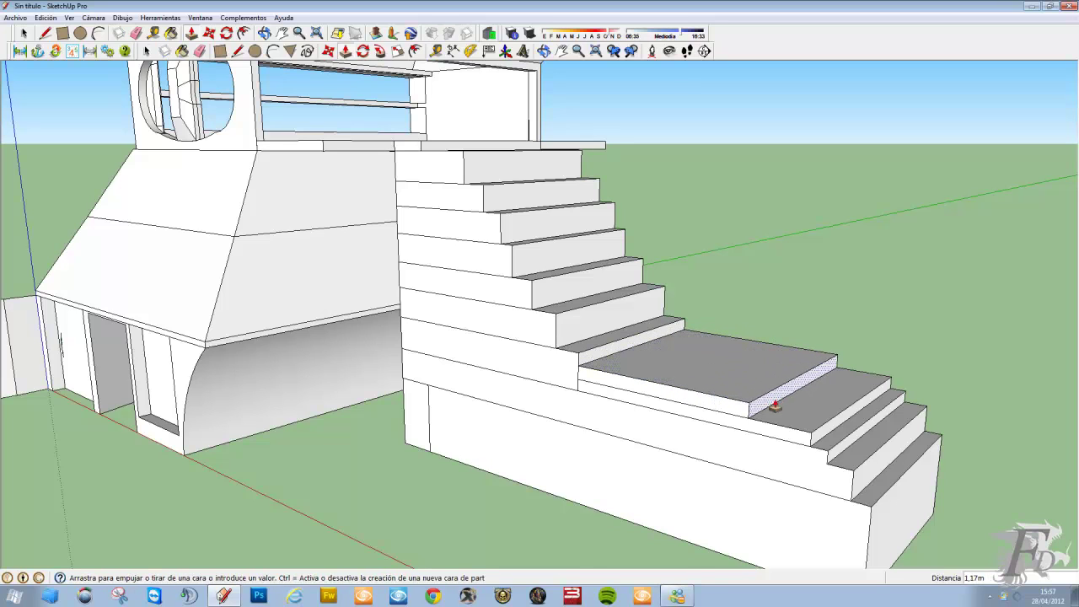
pyautogui.click(811, 409)
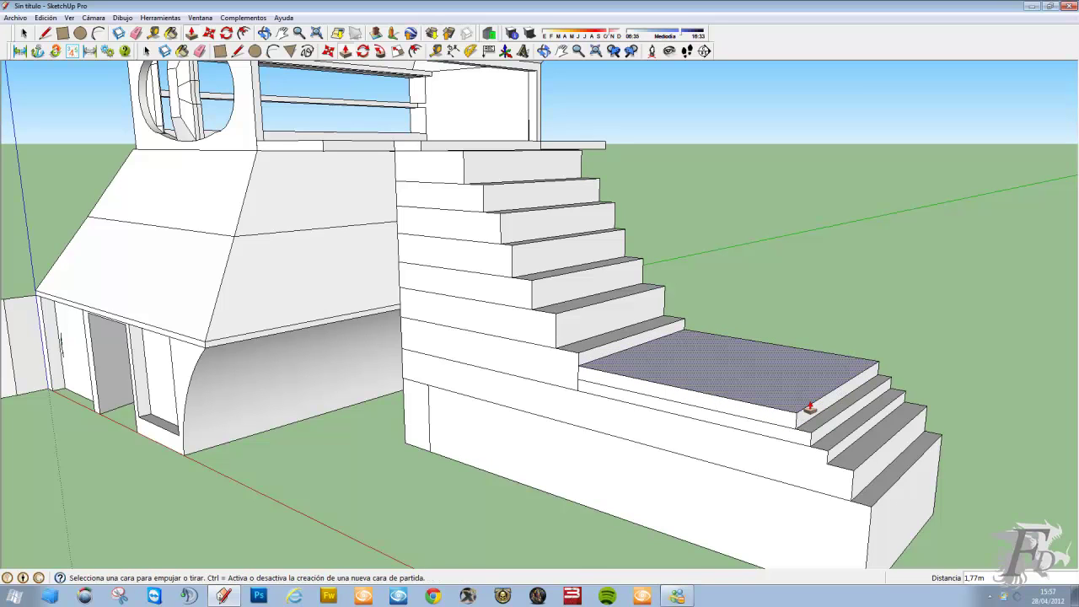
# Raise a step top into a landing and extend the landing's front face outward.
pyautogui.click(642, 350)
pyautogui.click(762, 358)
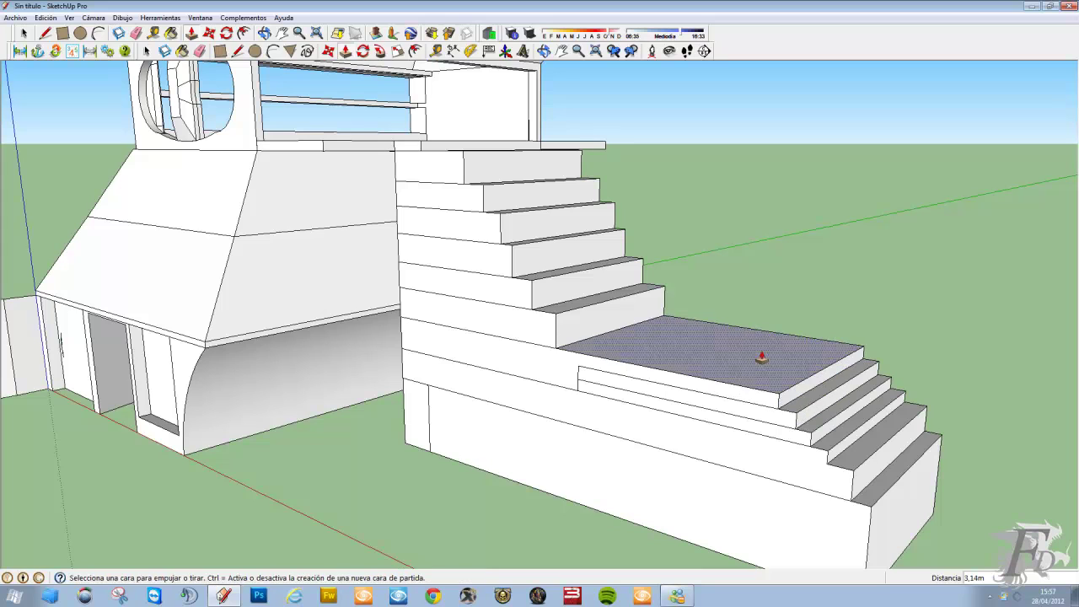
pyautogui.click(591, 313)
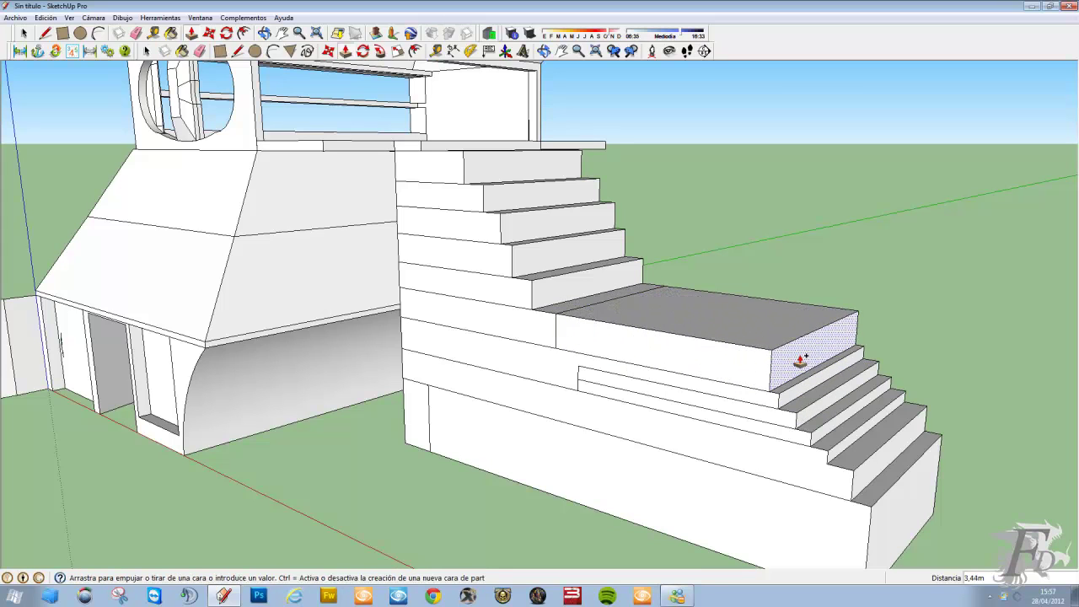
pyautogui.click(793, 362)
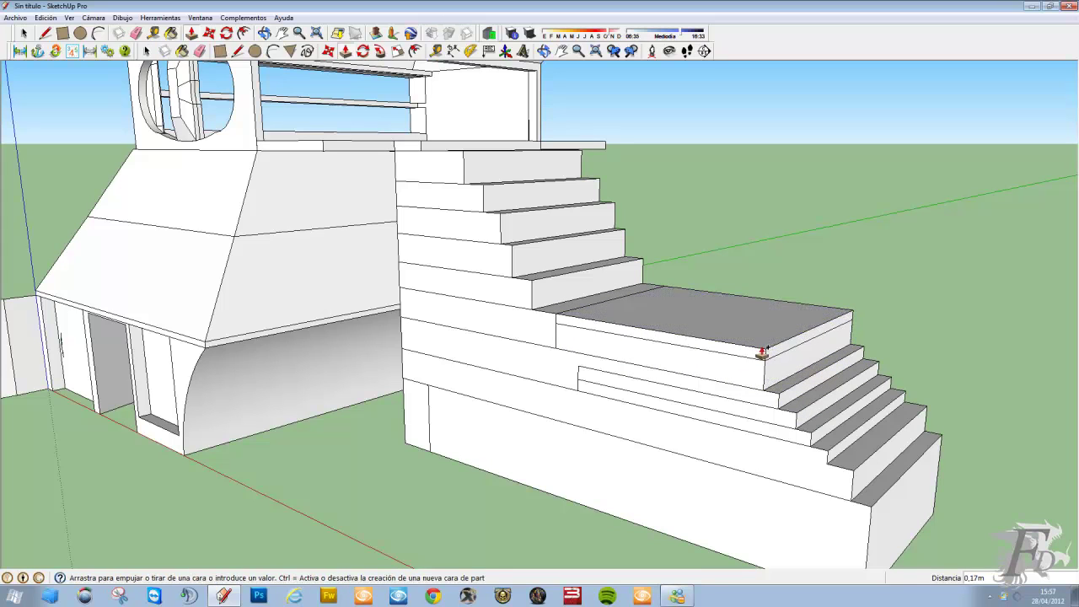
# Push in the front face to form a step and extend the riser above to 2,84m.
pyautogui.click(763, 361)
pyautogui.click(751, 356)
pyautogui.click(628, 331)
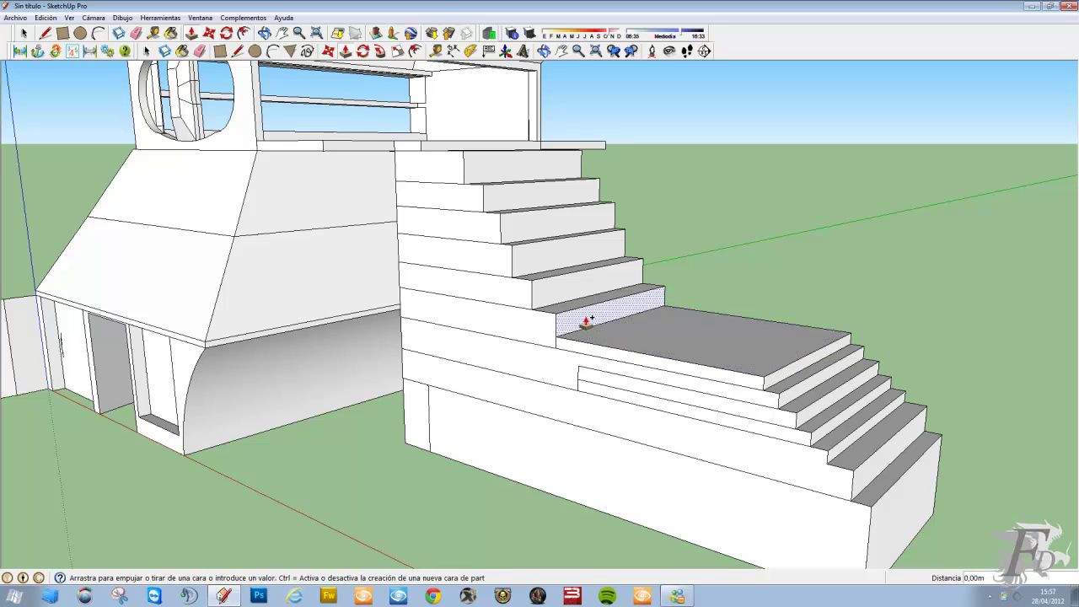
pyautogui.click(738, 347)
pyautogui.click(592, 319)
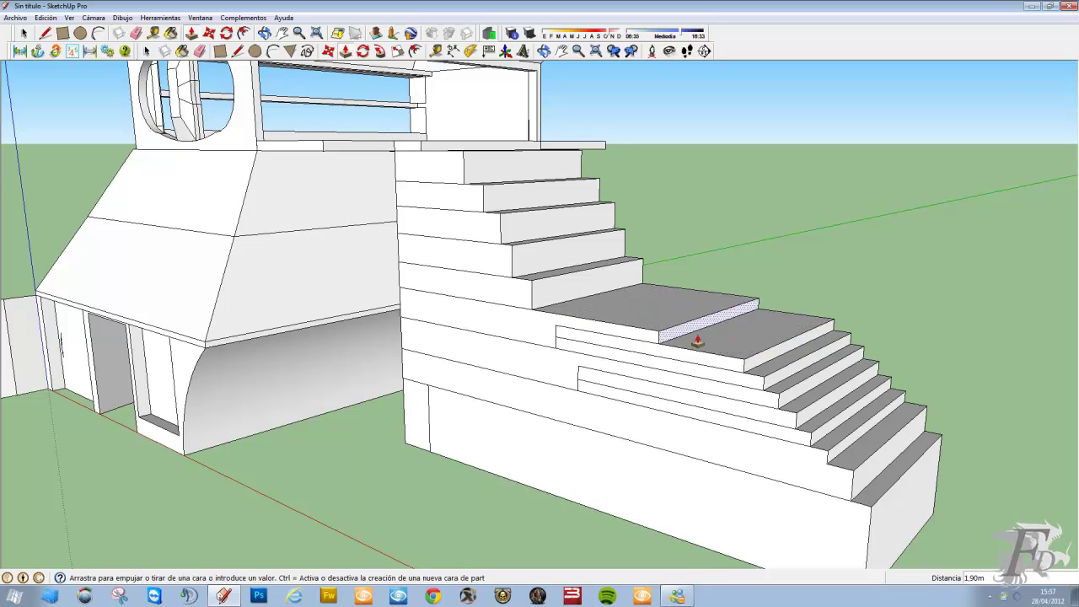
pyautogui.click(755, 344)
pyautogui.click(585, 287)
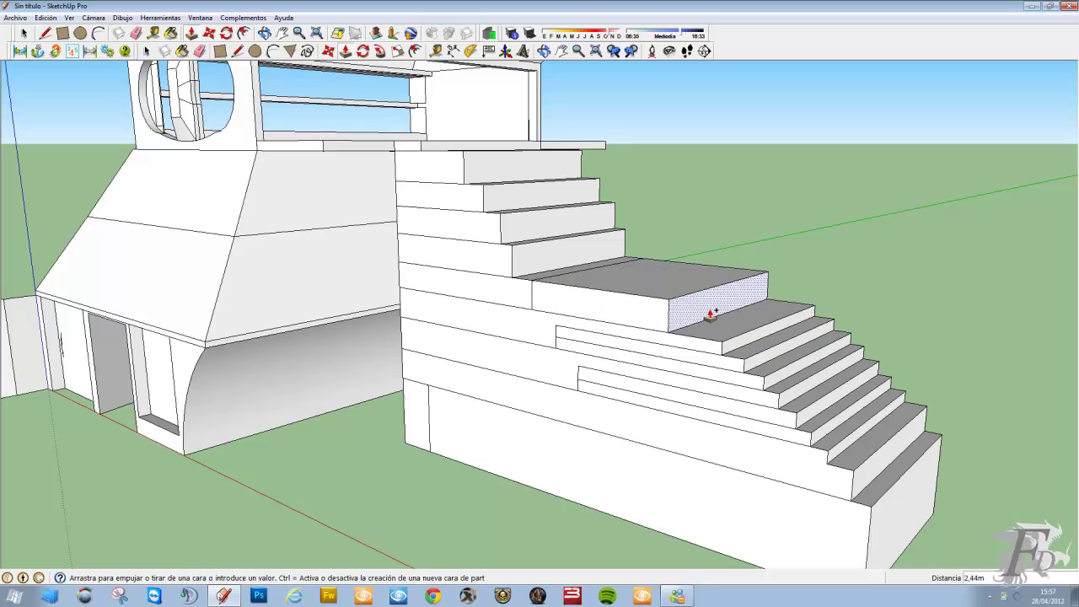
pyautogui.click(736, 318)
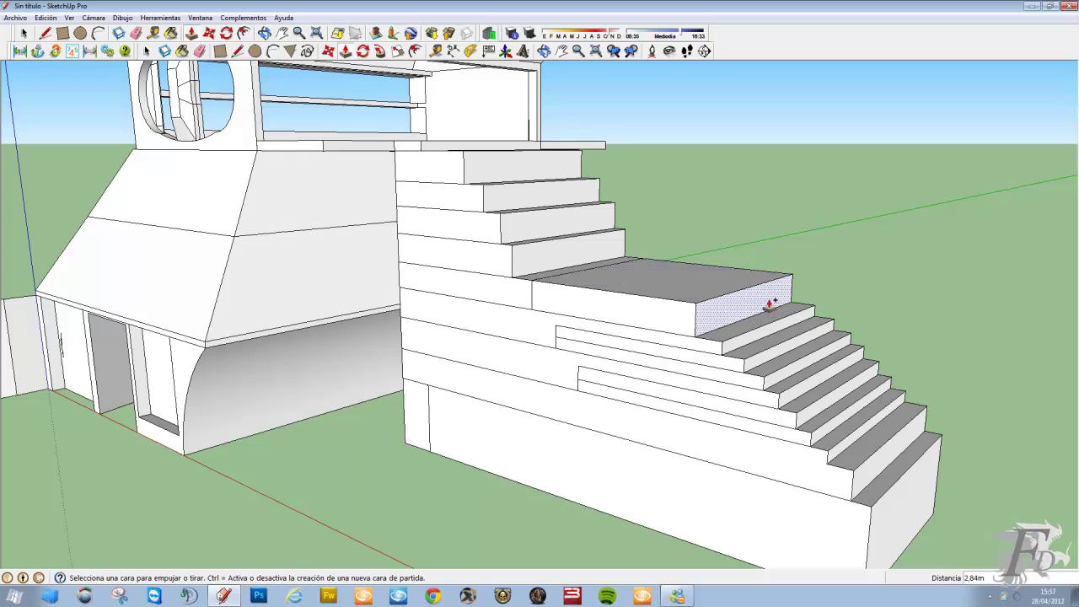
# Raise the upper landing's top face and lengthen the platform front to 3,68m.
pyautogui.click(696, 284)
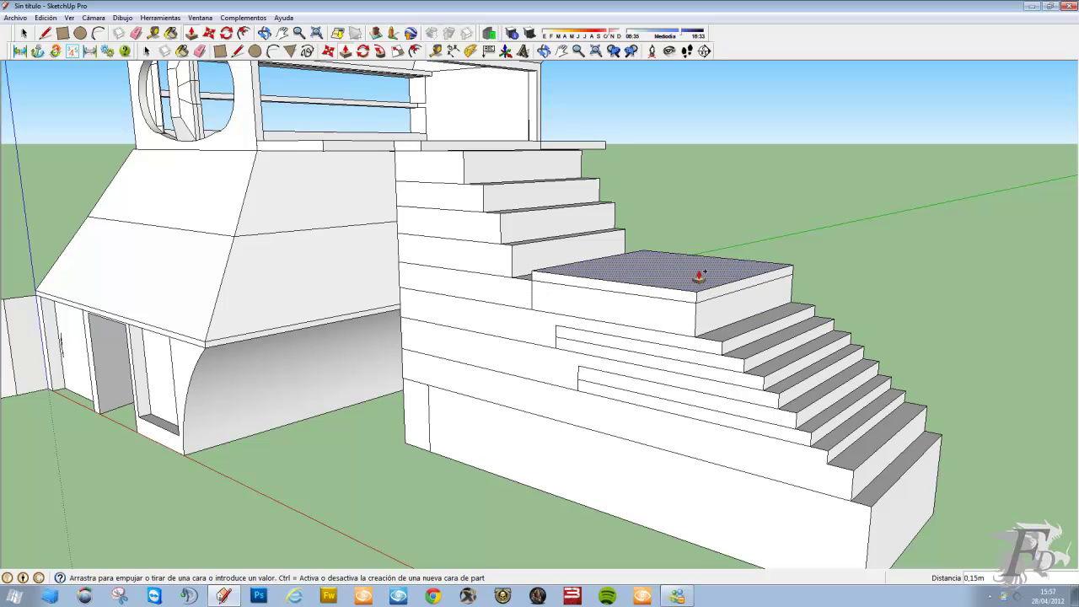
pyautogui.click(704, 293)
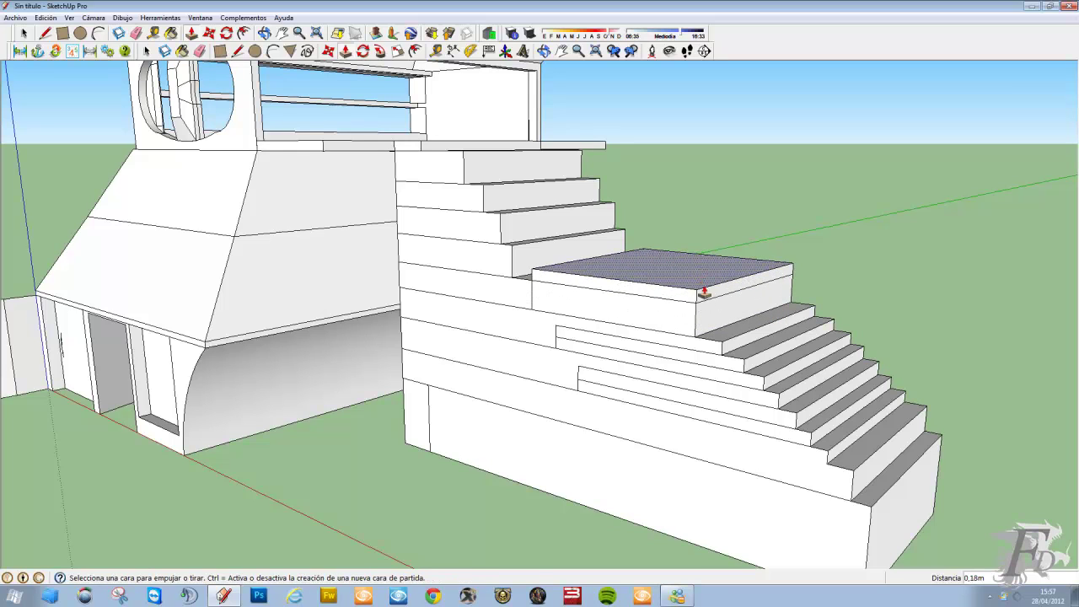
pyautogui.click(626, 295)
pyautogui.click(478, 318)
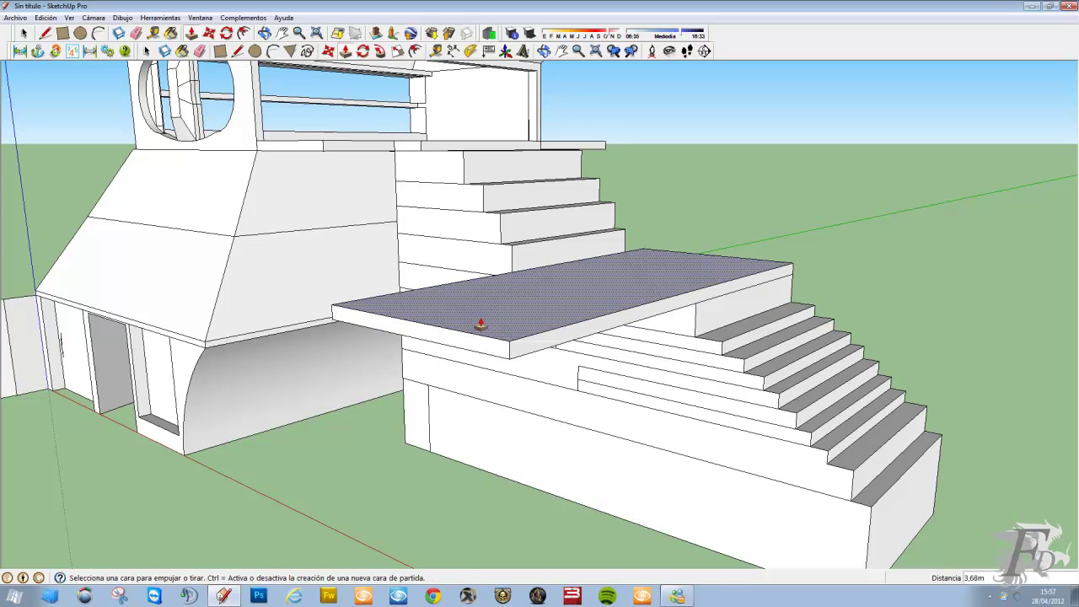
# Recess the small face under the platform by 0,23m and repeat on neighbouring step faces.
pyautogui.click(734, 318)
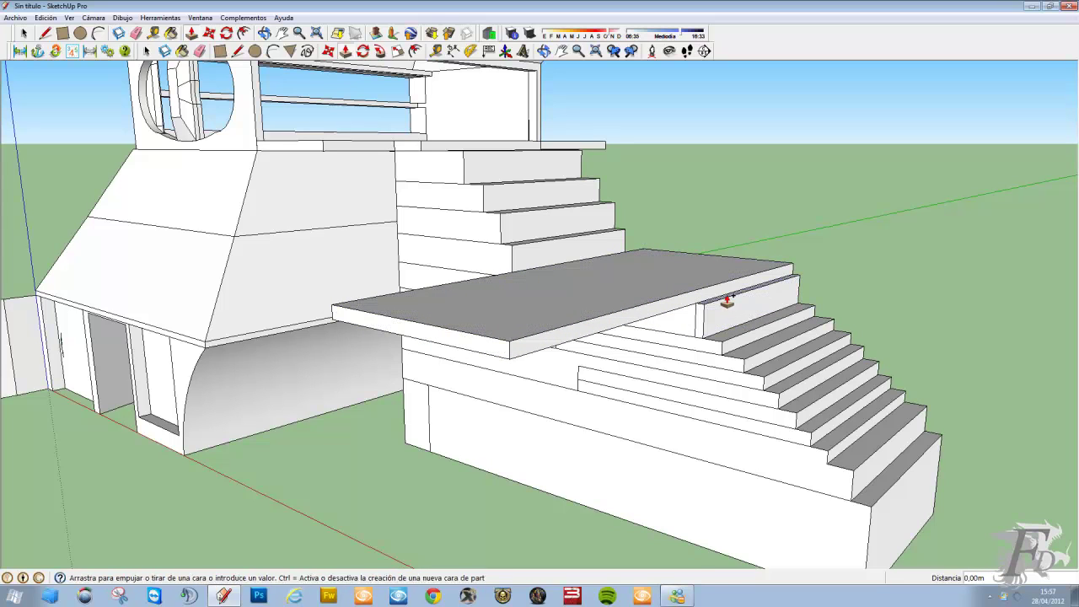
pyautogui.click(730, 317)
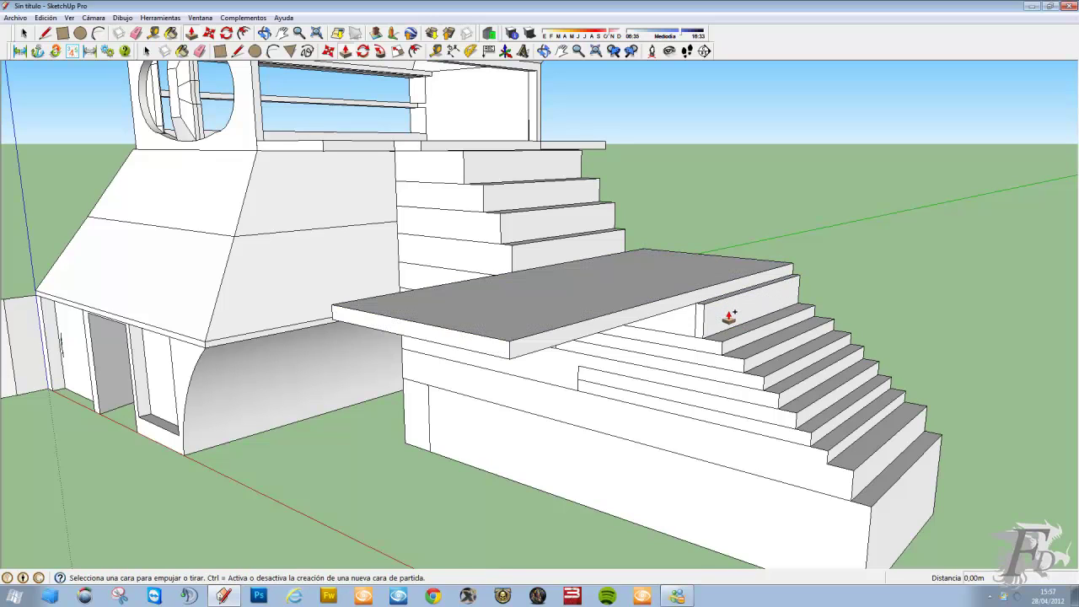
pyautogui.click(732, 317)
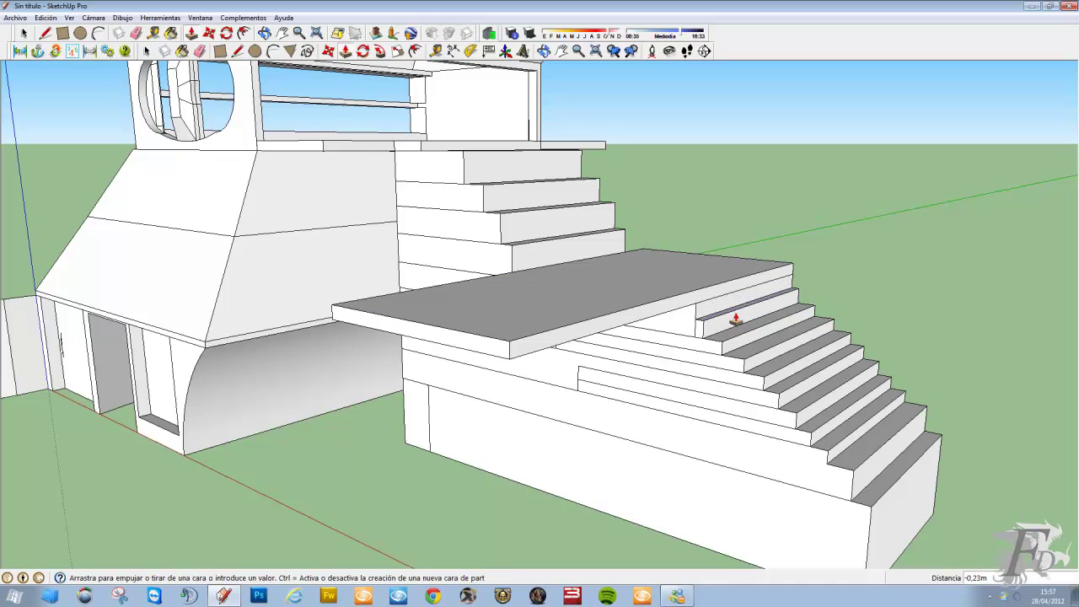
pyautogui.click(735, 319)
pyautogui.click(724, 323)
pyautogui.click(714, 318)
pyautogui.click(716, 314)
pyautogui.click(718, 310)
pyautogui.click(718, 310)
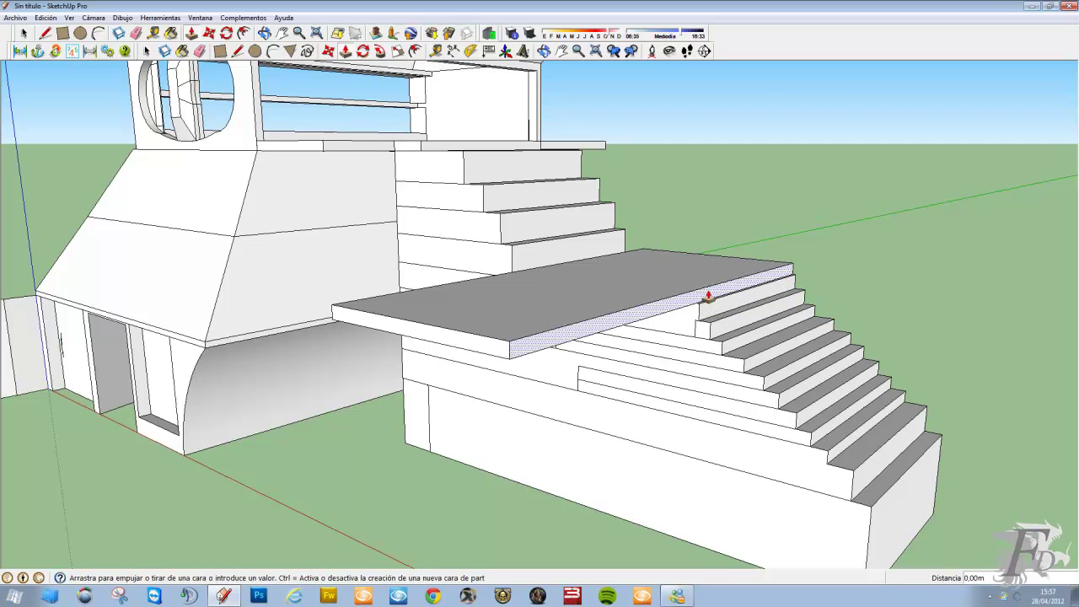
# Finish the platform front and extend the first upper-flight riser toward the landing.
pyautogui.click(688, 295)
pyautogui.moveTo(656, 261)
pyautogui.mouseDown(button='middle')
pyautogui.moveTo(713, 295)
pyautogui.moveTo(669, 286)
pyautogui.moveTo(735, 304)
pyautogui.moveTo(595, 281)
pyautogui.mouseUp(button='middle')
pyautogui.click(595, 279)
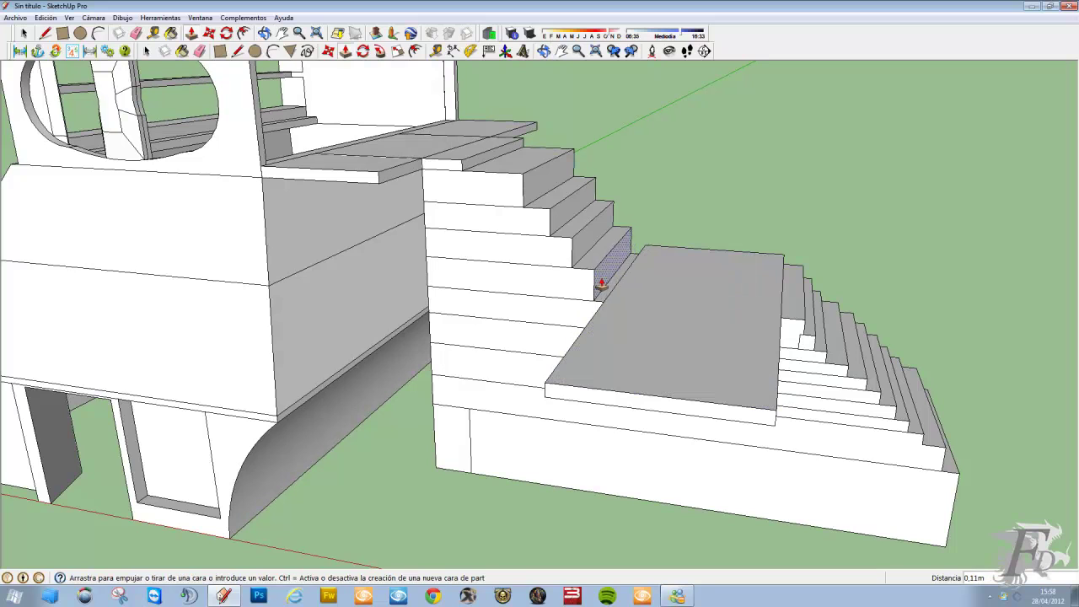
pyautogui.click(591, 285)
pyautogui.click(592, 283)
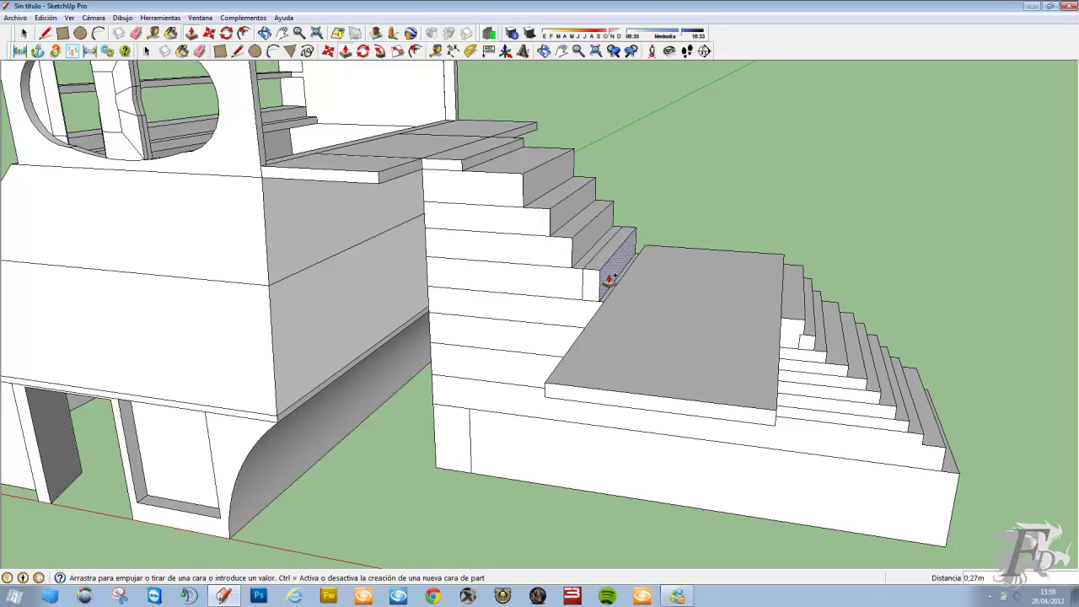
pyautogui.click(617, 281)
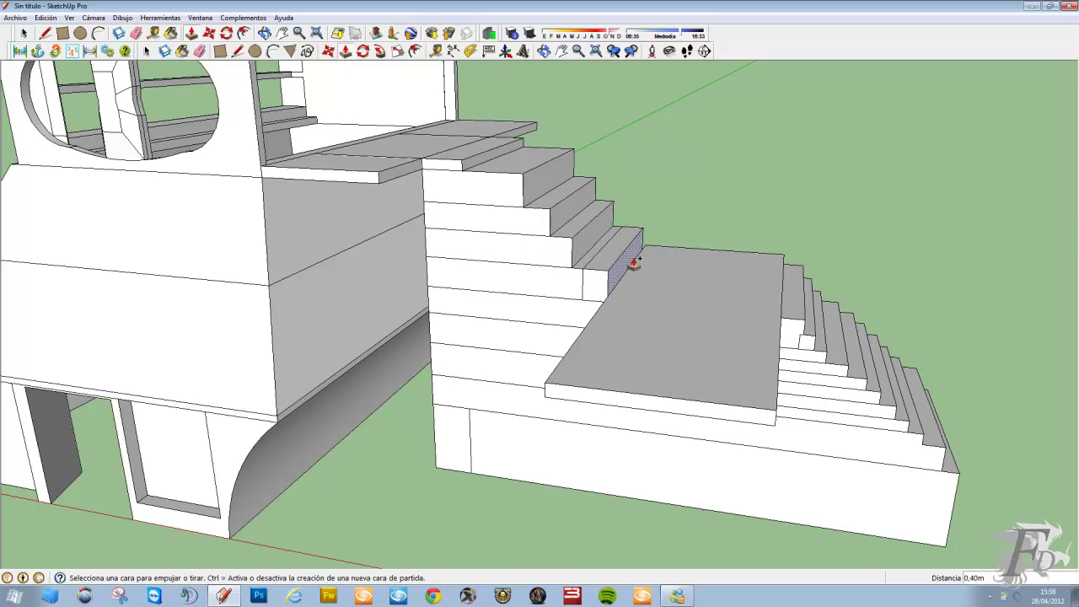
# Push out the next three risers to add steps down onto the landing.
pyautogui.click(634, 263)
pyautogui.click(620, 292)
pyautogui.click(616, 270)
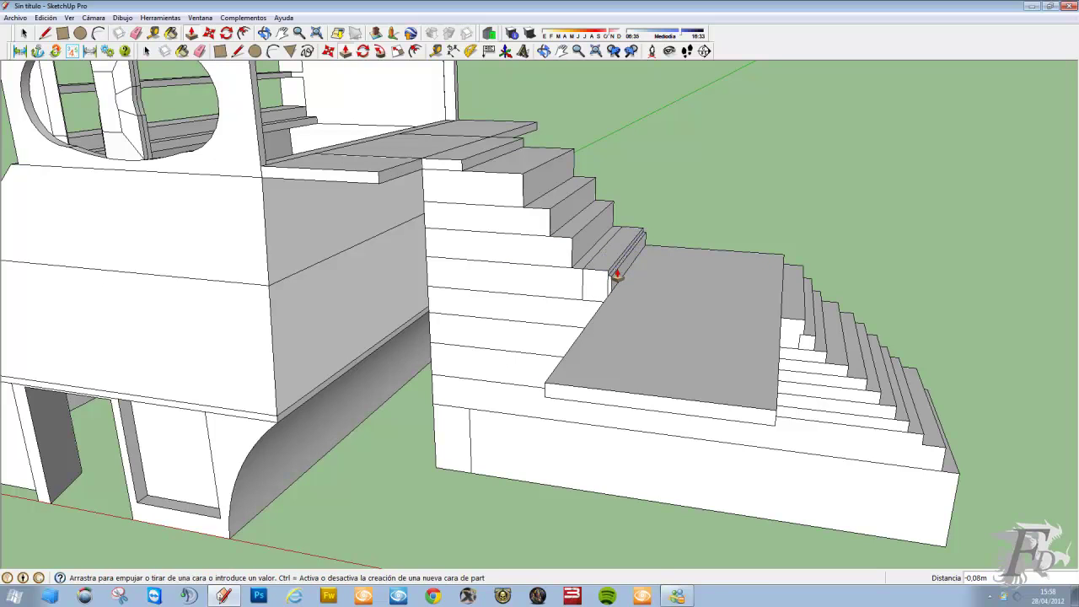
pyautogui.click(619, 283)
pyautogui.click(605, 272)
pyautogui.click(606, 281)
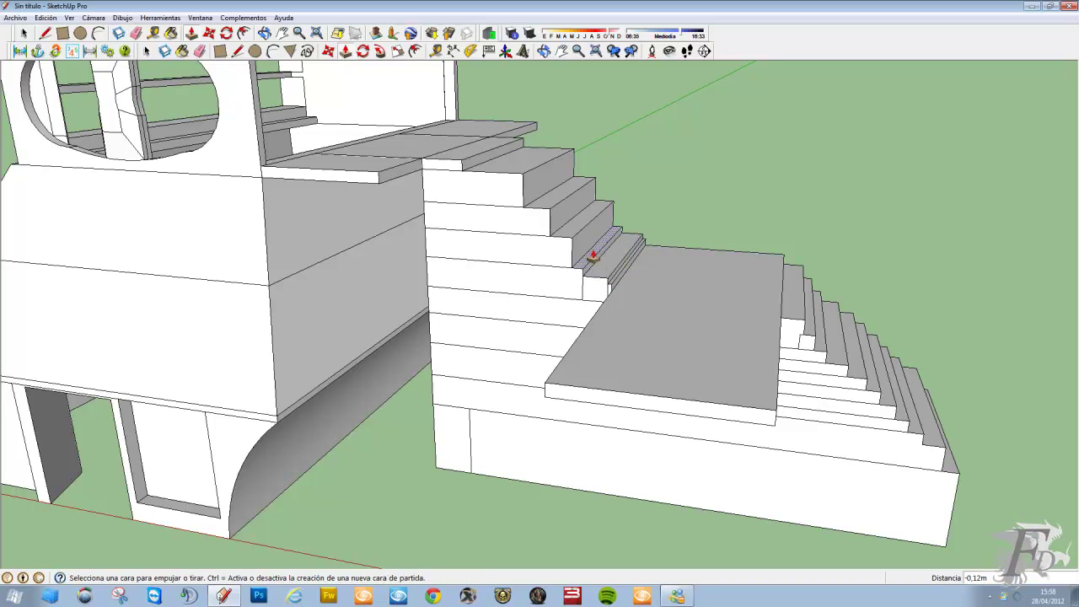
# Push the remaining stair faces to complete the narrow steps onto the landing.
pyautogui.click(581, 238)
pyautogui.click(590, 242)
pyautogui.click(583, 236)
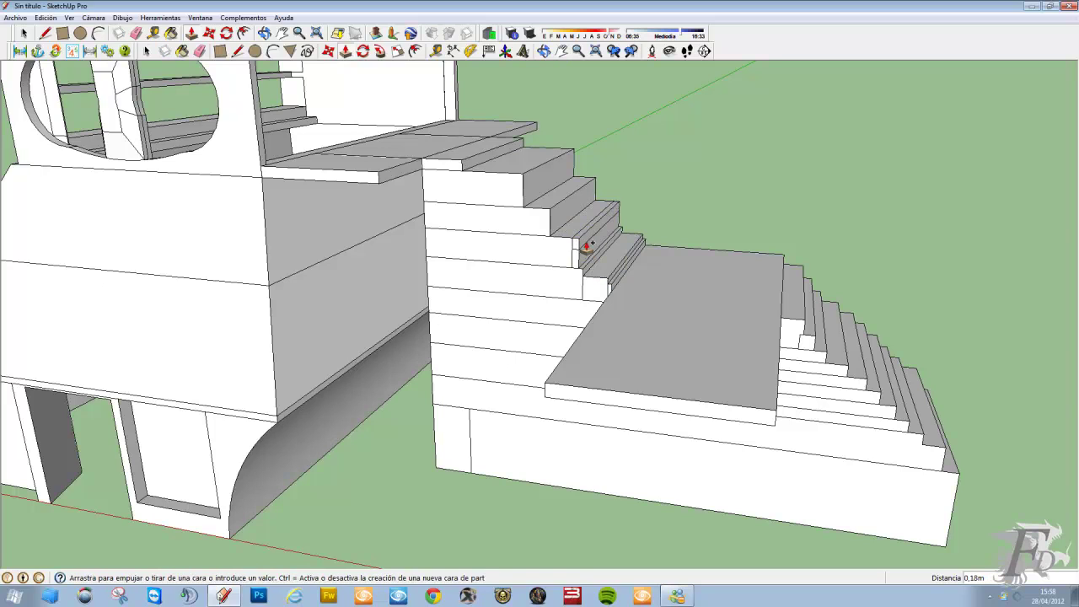
pyautogui.click(588, 246)
pyautogui.click(596, 225)
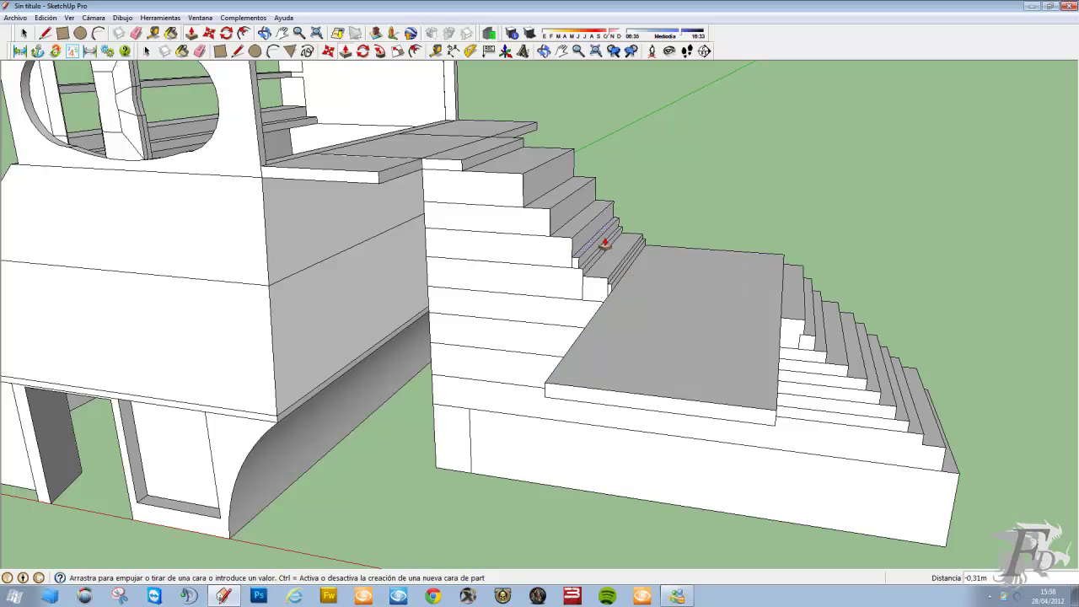
pyautogui.moveTo(603, 243); pyautogui.dragTo(285, 235, button='middle')
# Delete the lower diagonal edge and two adjacent edges on the stair's side wall.
pyautogui.moveTo(11, 234); pyautogui.dragTo(112, 169)
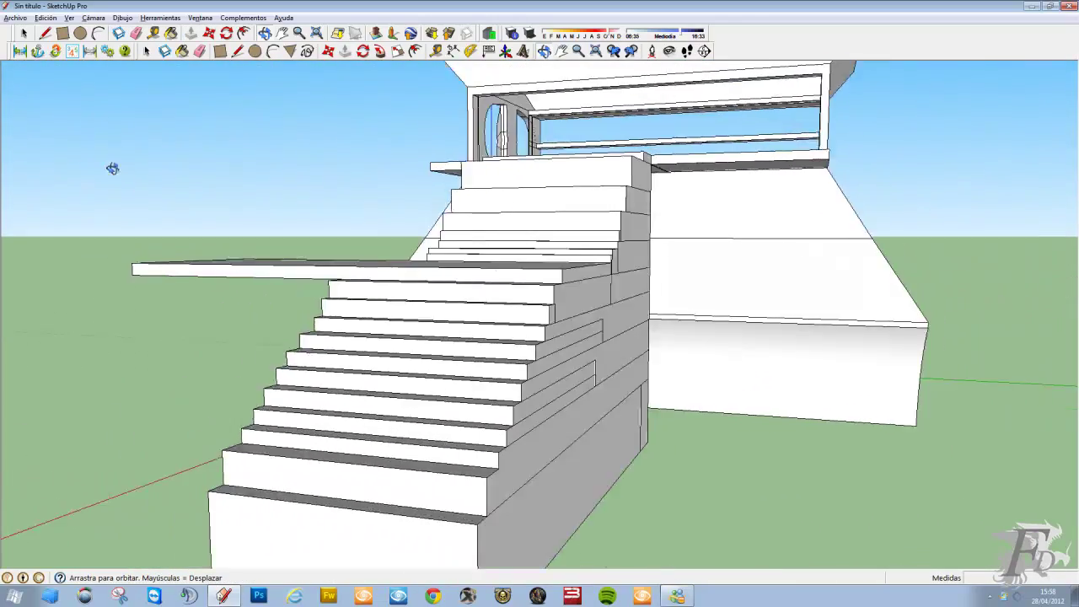
pyautogui.moveTo(112, 169); pyautogui.dragTo(160, 161, button='middle')
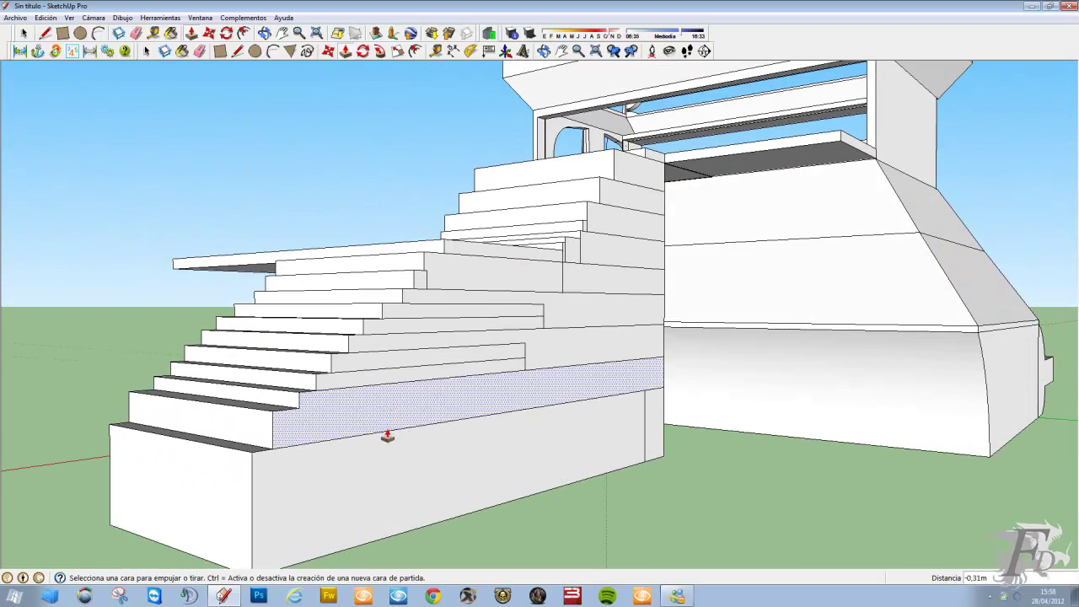
pyautogui.click(24, 33)
pyautogui.click(399, 433)
pyautogui.press('Delete')
pyautogui.click(352, 387)
pyautogui.press('Delete')
pyautogui.click(366, 370)
pyautogui.press('Delete')
# Erase three horizontal step lines from the stair side.
pyautogui.click(385, 352)
pyautogui.press('Delete')
pyautogui.click(429, 334)
pyautogui.press('Delete')
pyautogui.click(445, 317)
pyautogui.press('Delete')
# Remove the remaining upper, lower and sloped edges from the stair side.
pyautogui.click(460, 304)
pyautogui.click(463, 305)
pyautogui.press('Delete')
pyautogui.click(571, 330)
pyautogui.click(565, 326)
pyautogui.press('Delete')
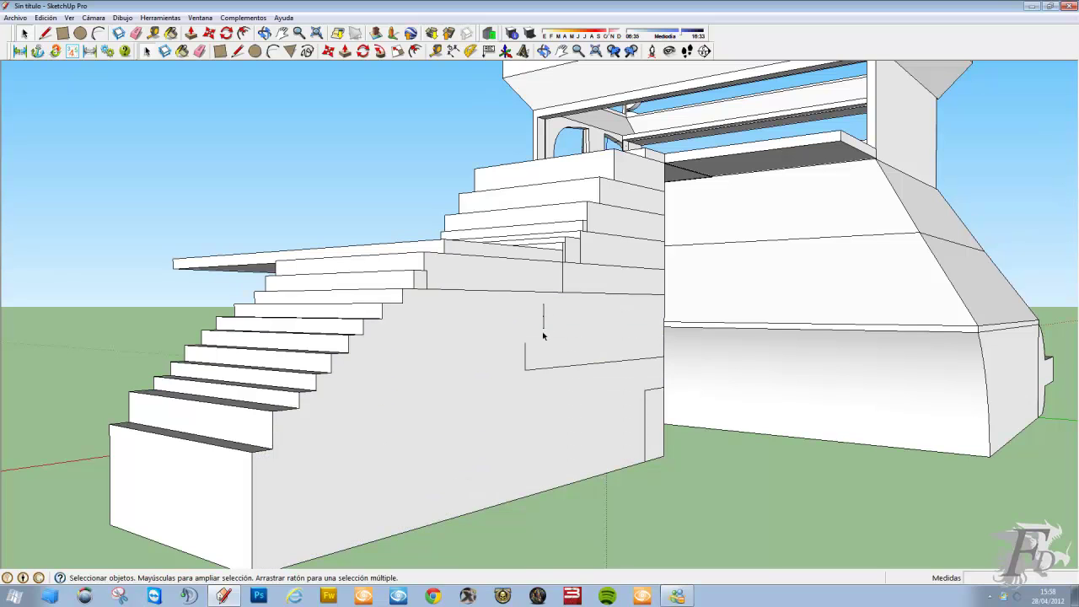
pyautogui.click(552, 367)
pyautogui.press('Delete')
# Delete the vertical edge on the stair's side wall.
pyautogui.click(523, 365)
pyautogui.keyDown('shift'); pyautogui.click(523, 366); pyautogui.keyUp('shift')
pyautogui.click(652, 390)
pyautogui.keyDown('shift'); pyautogui.click(652, 392); pyautogui.keyUp('shift')
pyautogui.click(645, 397)
pyautogui.click(645, 403)
pyautogui.press('Delete')
# On the long side, erase the bottom edge, four step edges and the leftover step strip.
pyautogui.moveTo(212, 477)
pyautogui.mouseDown(button='middle')
pyautogui.moveTo(740, 444)
pyautogui.moveTo(700, 439)
pyautogui.mouseUp(button='middle')
pyautogui.click(705, 435)
pyautogui.press('Delete')
pyautogui.click(658, 381)
pyautogui.press('Delete')
pyautogui.click(649, 367)
pyautogui.press('Delete')
pyautogui.click(618, 346)
pyautogui.press('Delete')
pyautogui.click(599, 330)
pyautogui.press('Delete')
pyautogui.click(589, 312)
pyautogui.press('Delete')
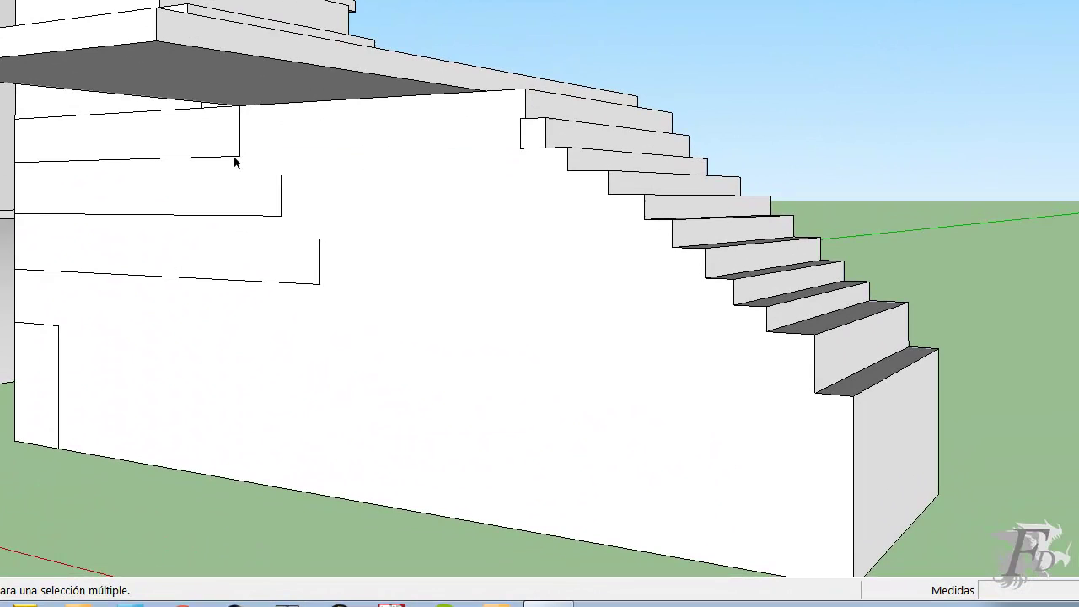
# Erase the remaining horizontal and vertical lines so the side wall is one clean face.
pyautogui.click(233, 159)
pyautogui.press('Delete')
pyautogui.click(276, 216)
pyautogui.press('Delete')
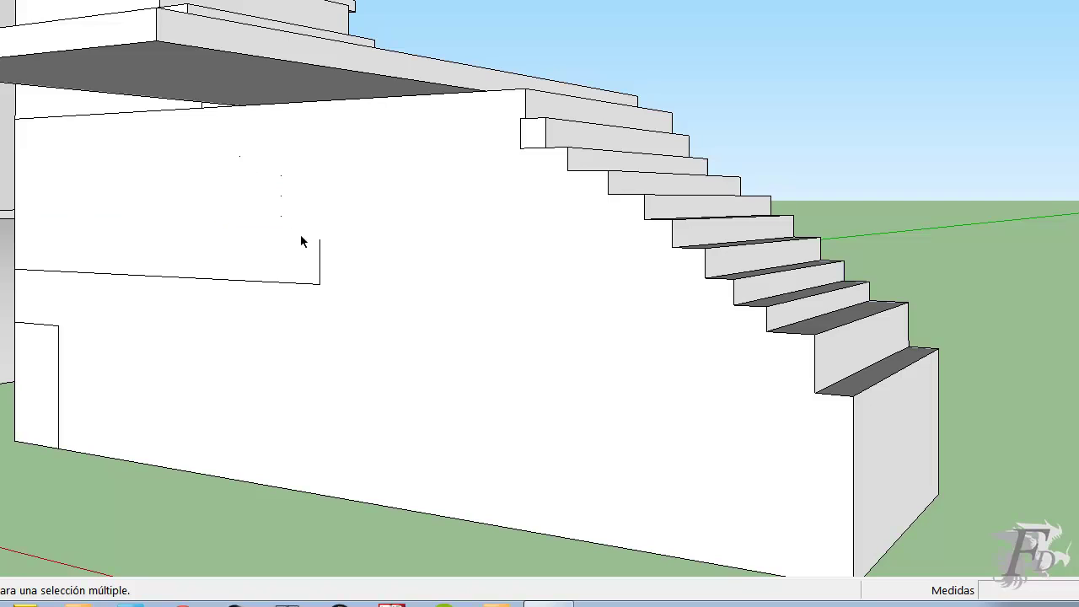
pyautogui.click(321, 253)
pyautogui.click(321, 274)
pyautogui.press('Delete')
pyautogui.click(292, 283)
pyautogui.press('Delete')
pyautogui.click(60, 350)
pyautogui.press('Delete')
pyautogui.moveTo(59, 321); pyautogui.dragTo(275, 302, button='middle')
# Draw a wide arc on the staircase side wall from its upper left edge to its base.
pyautogui.press('c')
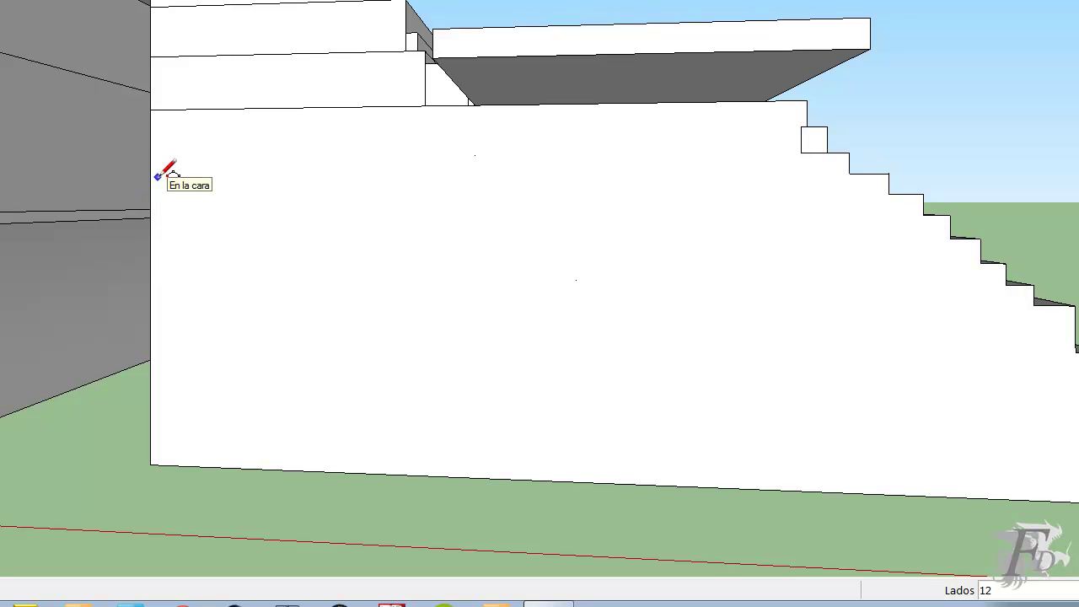
pyautogui.click(150, 185)
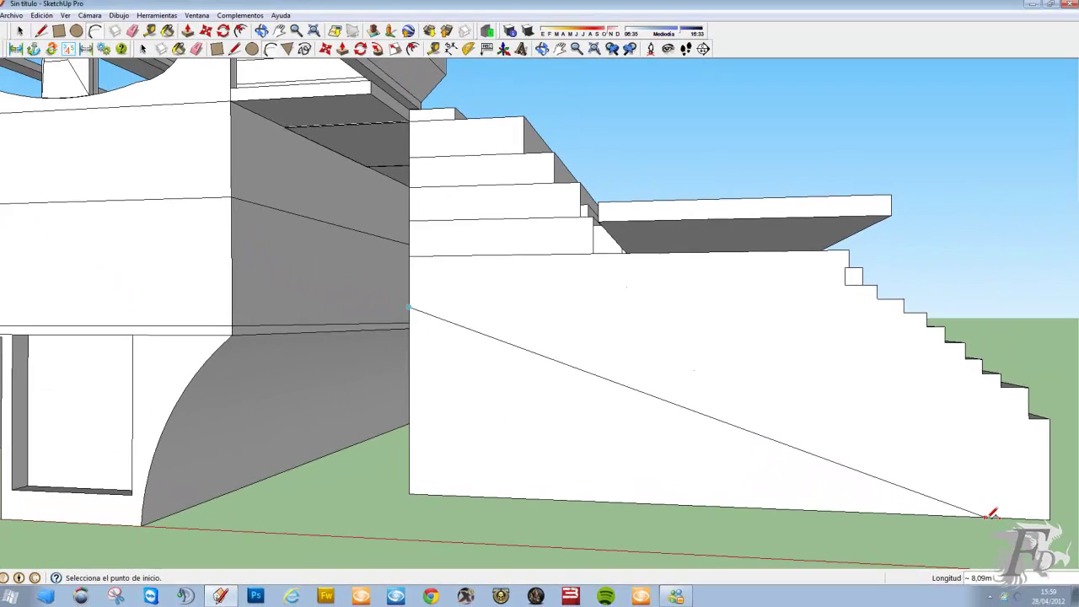
pyautogui.click(985, 516)
pyautogui.click(928, 380)
pyautogui.moveTo(929, 380)
pyautogui.mouseDown(button='middle')
pyautogui.moveTo(602, 380)
pyautogui.moveTo(513, 351)
pyautogui.mouseUp(button='middle')
# Push the arched face through the wall to open the space beneath the stairs.
pyautogui.press('p')
pyautogui.moveTo(465, 447)
pyautogui.mouseDown(button='middle')
pyautogui.moveTo(439, 431)
pyautogui.moveTo(817, 452)
pyautogui.moveTo(798, 426)
pyautogui.moveTo(704, 429)
pyautogui.moveTo(621, 397)
pyautogui.mouseUp(button='middle')
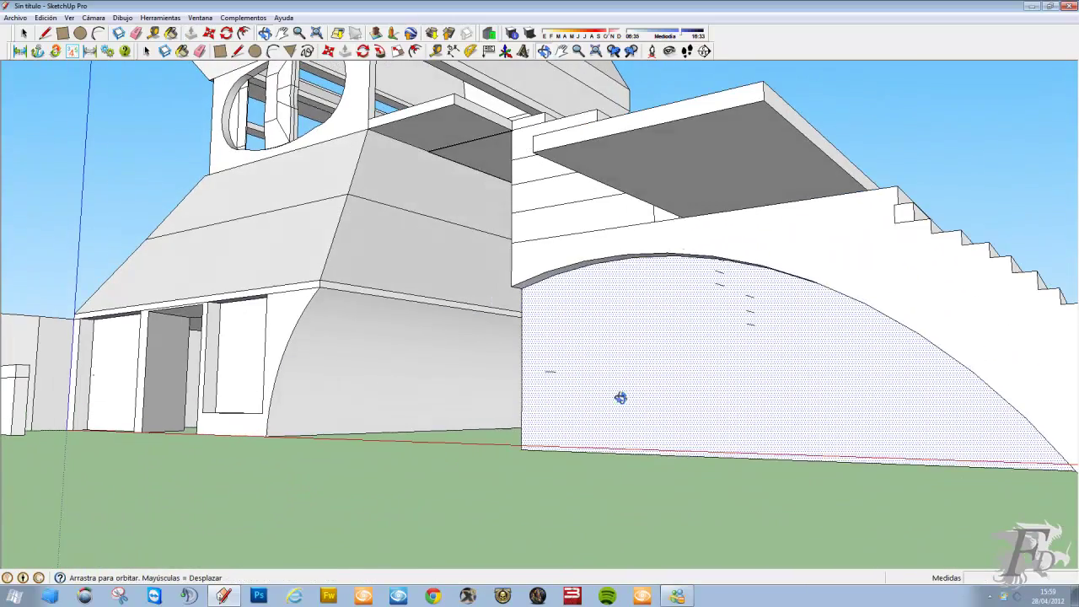
pyautogui.click(621, 397)
pyautogui.click(750, 394)
pyautogui.moveTo(749, 394)
pyautogui.mouseDown(button='middle')
pyautogui.moveTo(862, 409)
pyautogui.moveTo(812, 399)
pyautogui.mouseUp(button='middle')
pyautogui.click(811, 399)
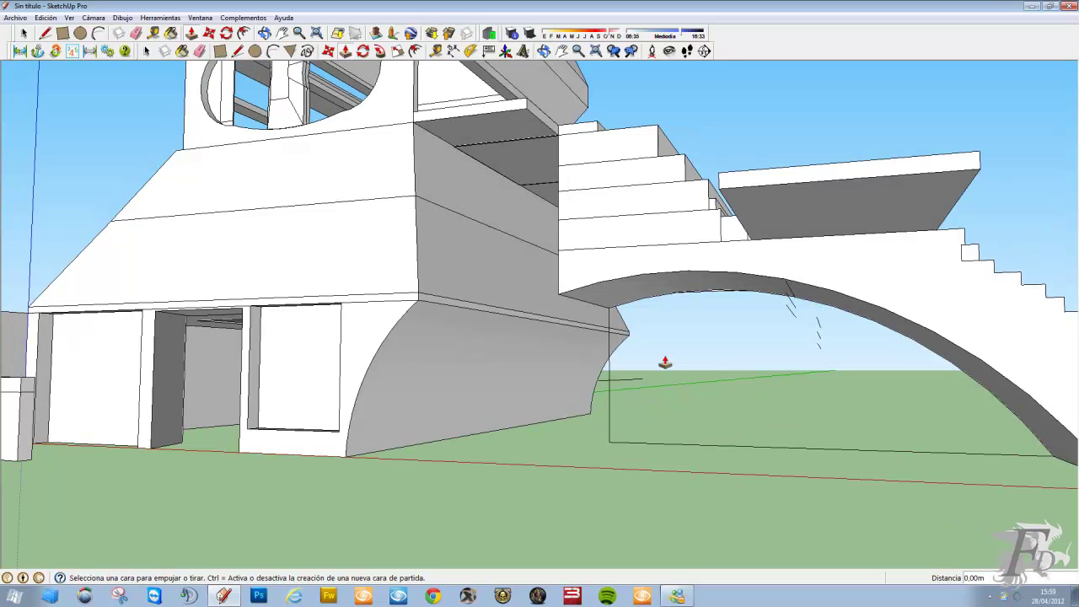
pyautogui.moveTo(616, 362); pyautogui.dragTo(559, 345, button='middle')
# Delete the leftover ground edge and stray lines under the arch and on its soffit.
pyautogui.press('space')
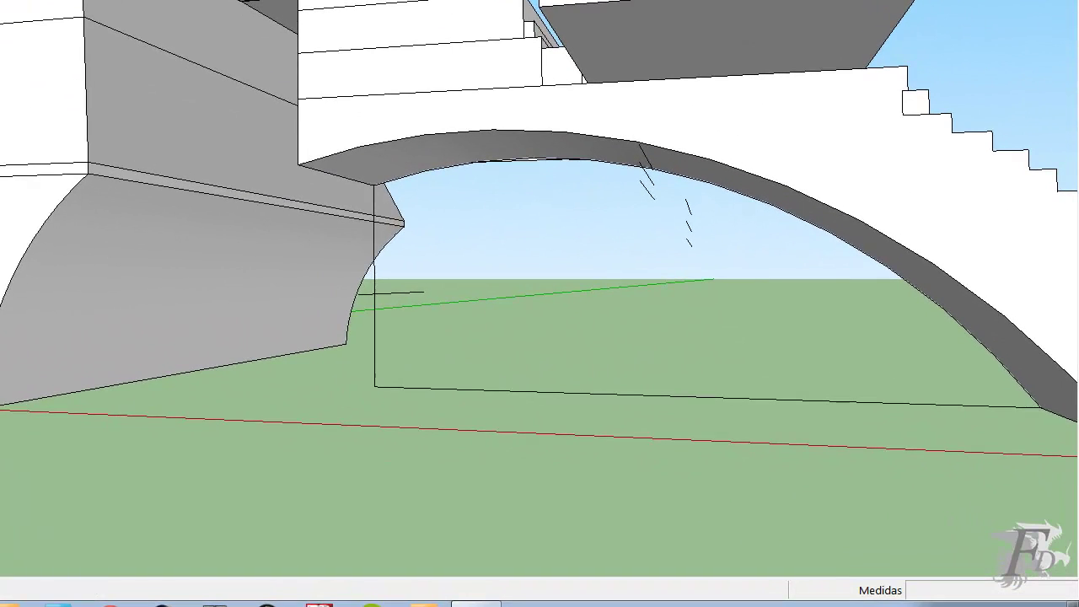
pyautogui.moveTo(674, 228); pyautogui.dragTo(674, 226)
pyautogui.click(650, 400)
pyautogui.press('Delete')
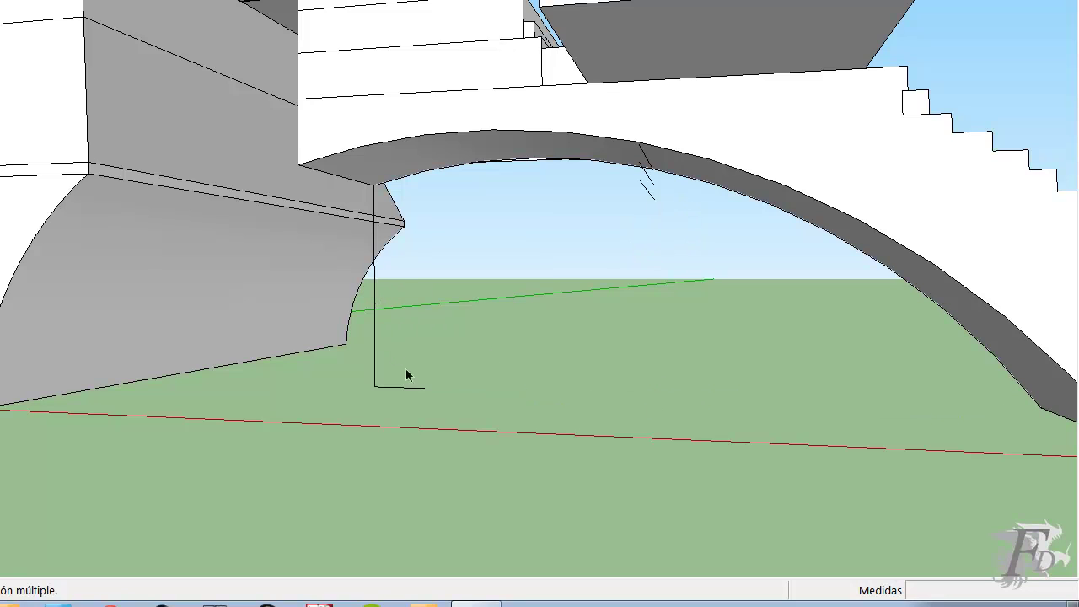
pyautogui.moveTo(340, 377); pyautogui.dragTo(341, 376)
pyautogui.press('Delete')
pyautogui.press('Delete')
pyautogui.moveTo(399, 256); pyautogui.dragTo(513, 185, button='middle')
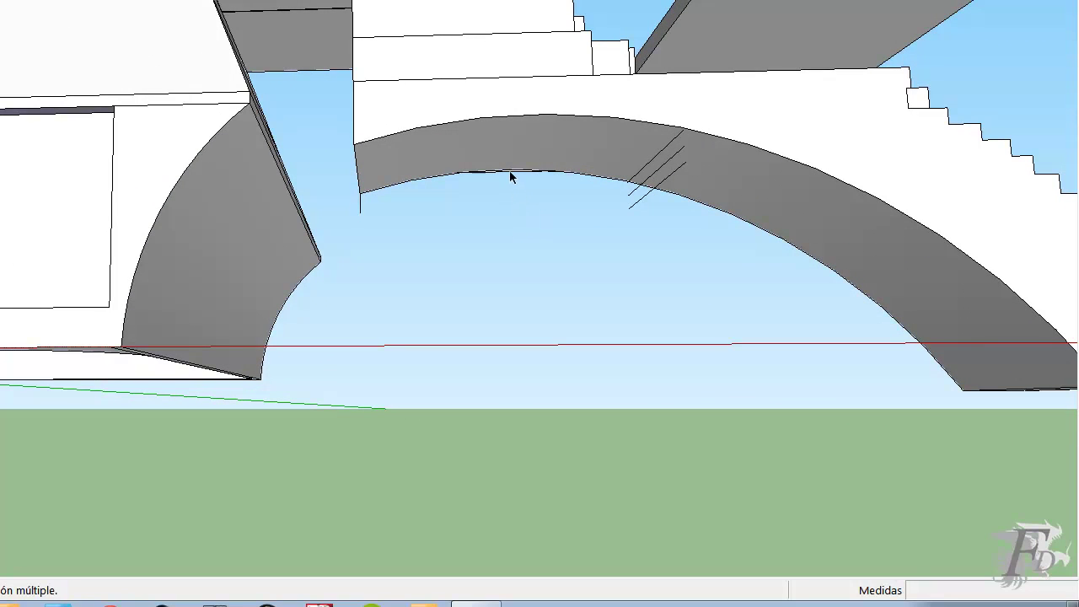
pyautogui.click(636, 221)
pyautogui.press('Delete')
# Extend the upper step face beside the tower out to the slab edge.
pyautogui.scroll(-2, 366, 209)
pyautogui.scroll(-3, 385, 234)
pyautogui.moveTo(634, 332)
pyautogui.mouseDown(button='middle')
pyautogui.moveTo(486, 374)
pyautogui.moveTo(378, 340)
pyautogui.moveTo(266, 327)
pyautogui.moveTo(164, 379)
pyautogui.moveTo(248, 366)
pyautogui.mouseUp(button='middle')
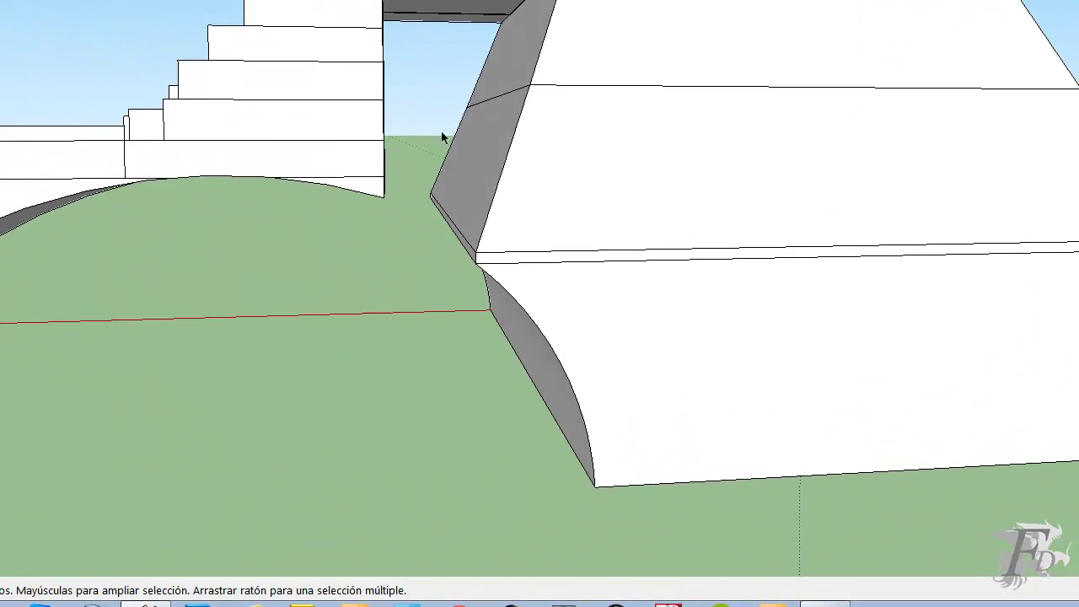
pyautogui.moveTo(442, 137)
pyautogui.mouseDown(button='middle')
pyautogui.moveTo(388, 188)
pyautogui.moveTo(413, 212)
pyautogui.mouseUp(button='middle')
pyautogui.press('p')
pyautogui.moveTo(357, 90)
pyautogui.mouseDown(button='middle')
pyautogui.moveTo(414, 189)
pyautogui.moveTo(458, 168)
pyautogui.mouseUp(button='middle')
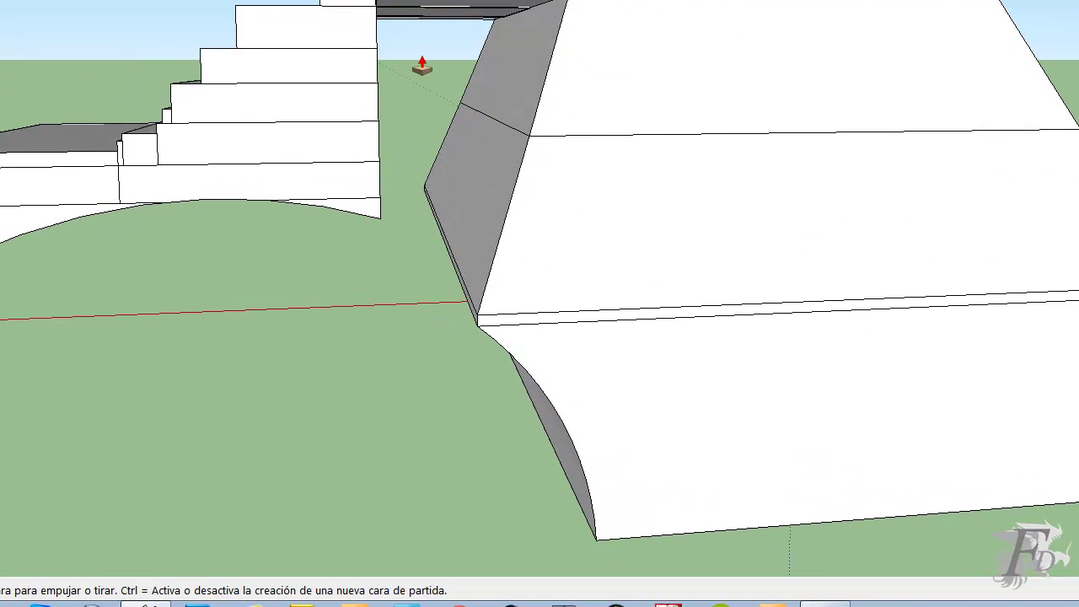
pyautogui.moveTo(421, 68); pyautogui.dragTo(386, 92, button='middle')
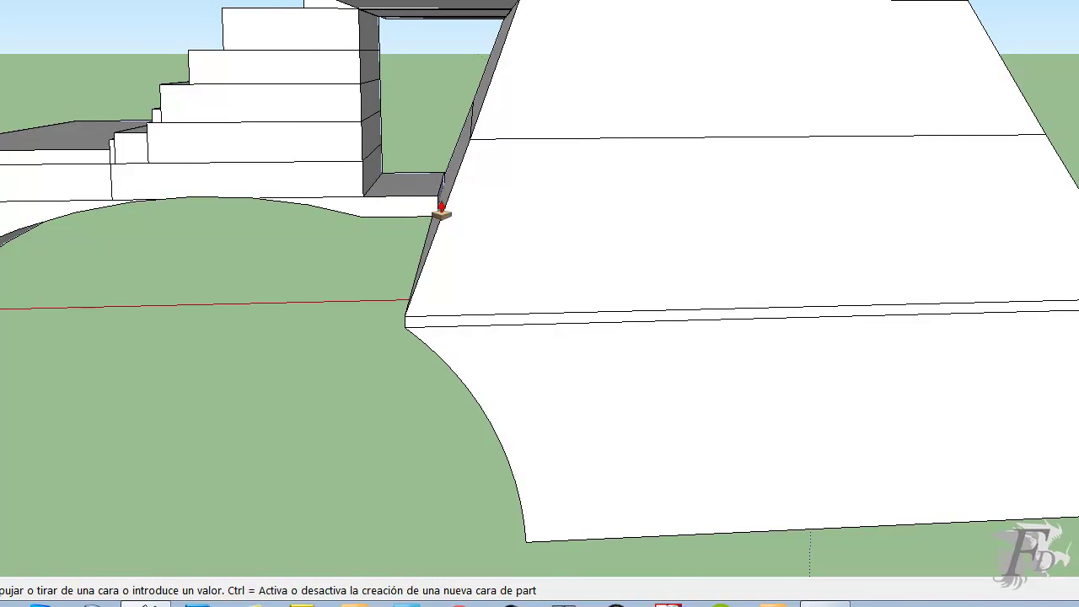
pyautogui.click(365, 178)
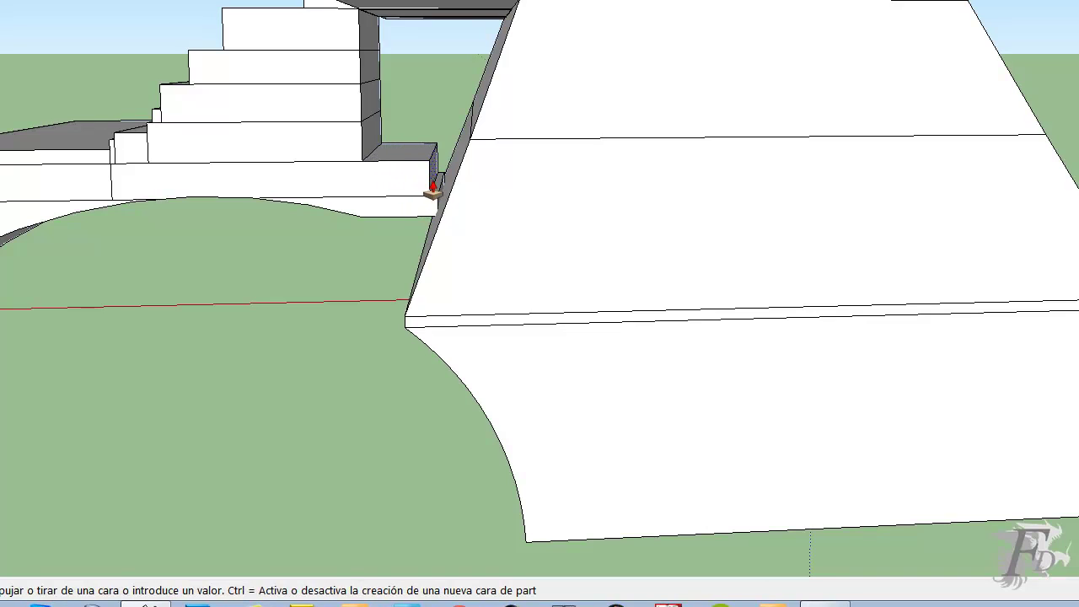
pyautogui.click(441, 190)
# Raise the upper step tops to 0,94m so they meet the tower's sloping wall.
pyautogui.click(391, 152)
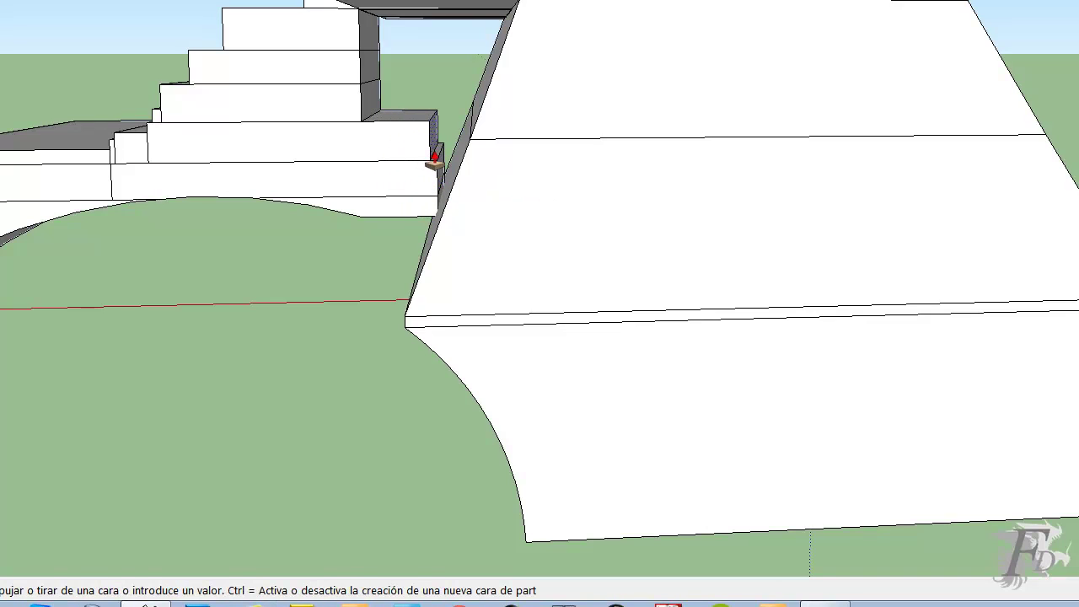
pyautogui.click(439, 163)
pyautogui.click(368, 109)
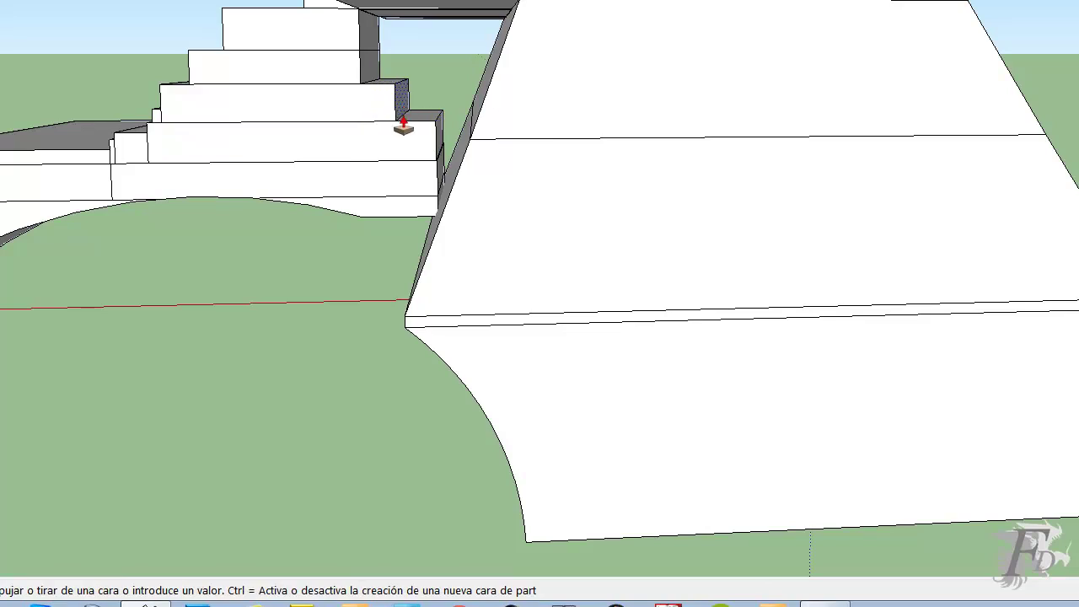
pyautogui.click(433, 132)
pyautogui.click(369, 79)
pyautogui.click(400, 82)
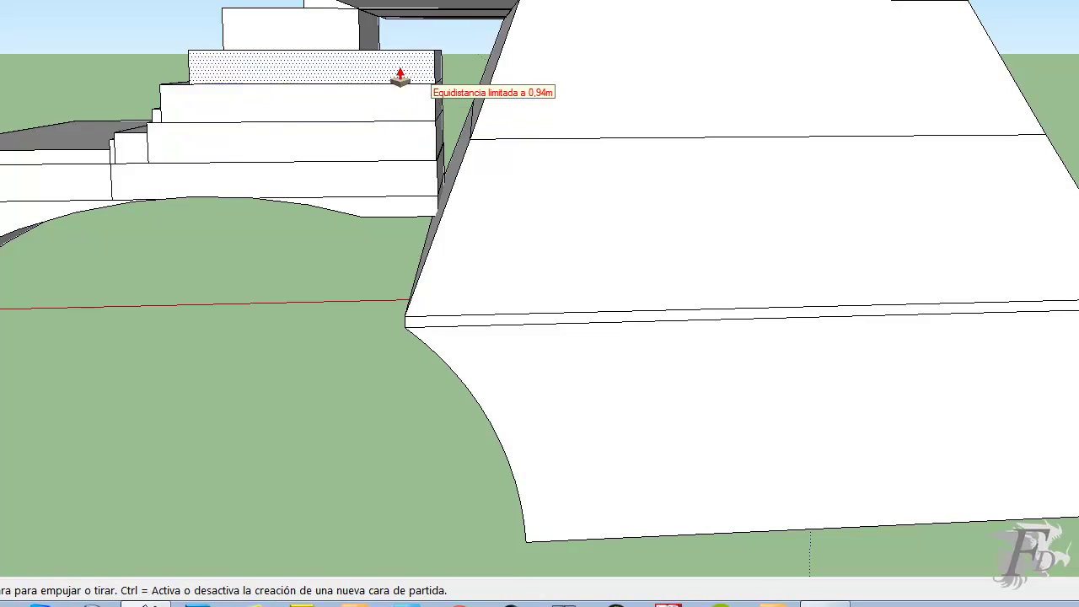
pyautogui.moveTo(356, 33)
pyautogui.mouseDown(button='middle')
pyautogui.moveTo(373, 90)
pyautogui.moveTo(837, 371)
pyautogui.moveTo(867, 422)
pyautogui.mouseUp(button='middle')
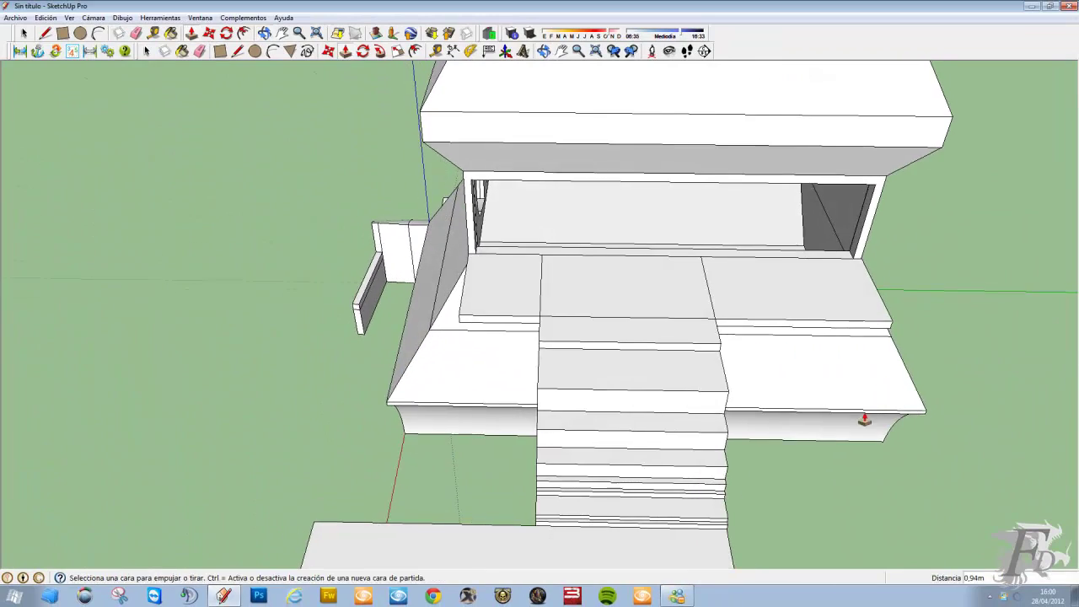
# Draw an inset line across the balcony floor and remove the short stray edge.
pyautogui.press('l')
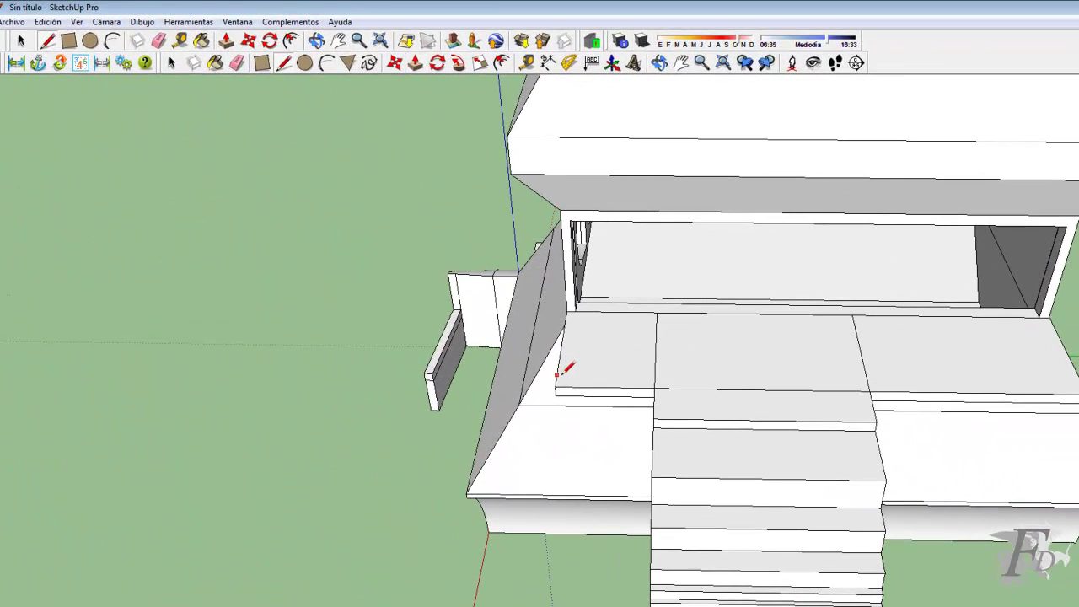
pyautogui.click(558, 375)
pyautogui.click(1078, 383)
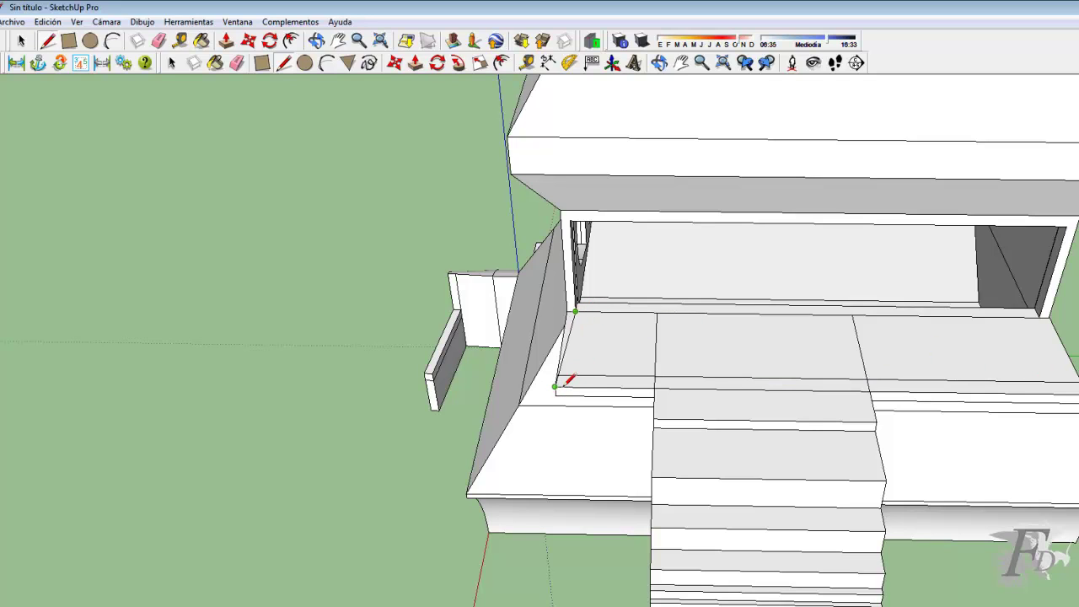
pyautogui.click(21, 41)
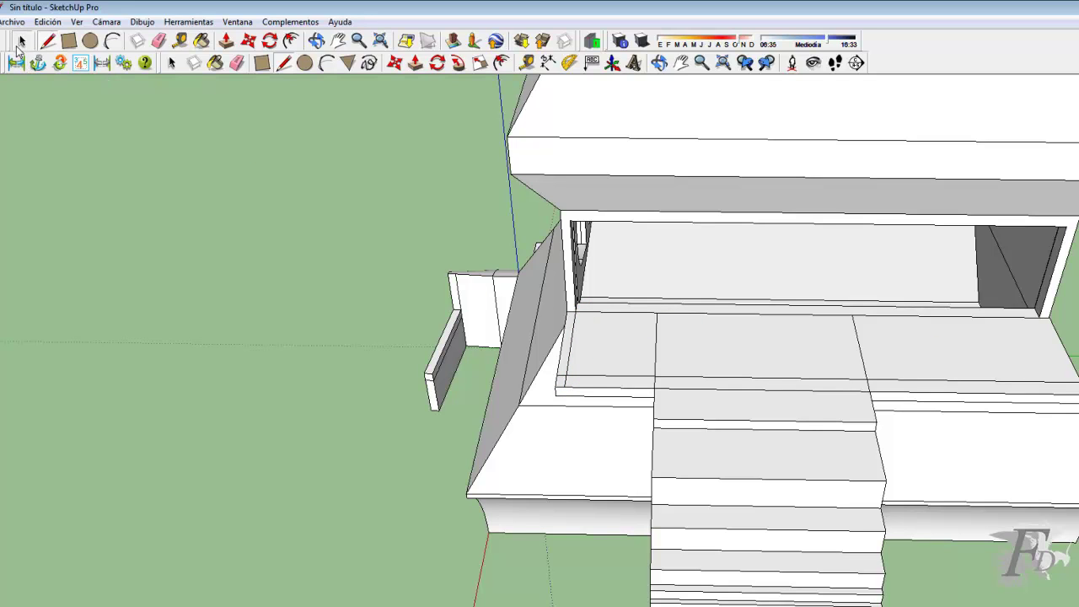
pyautogui.click(563, 380)
pyautogui.press('Delete')
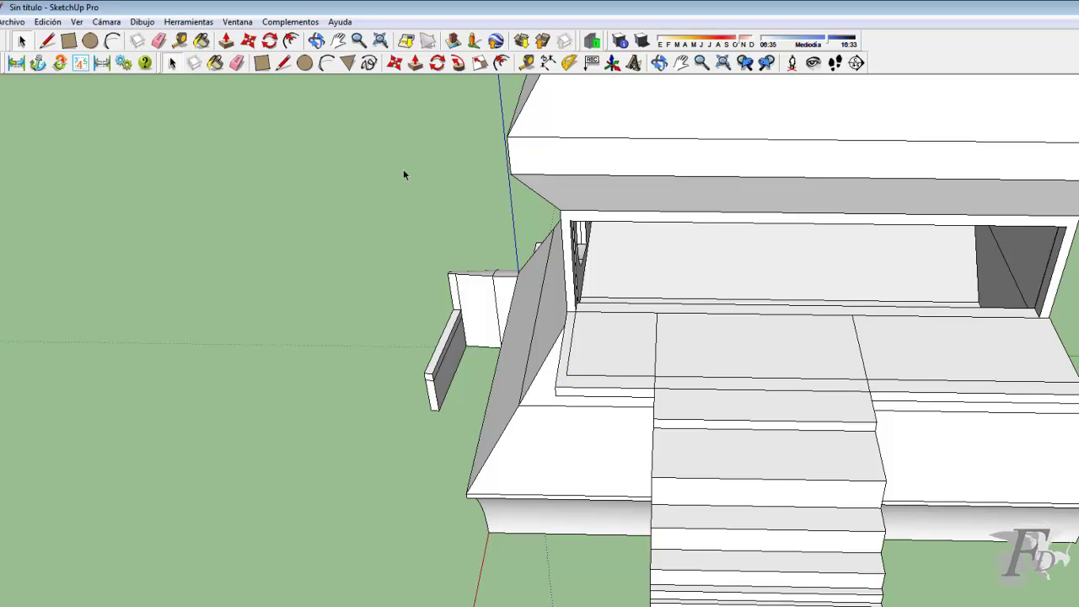
pyautogui.press('l')
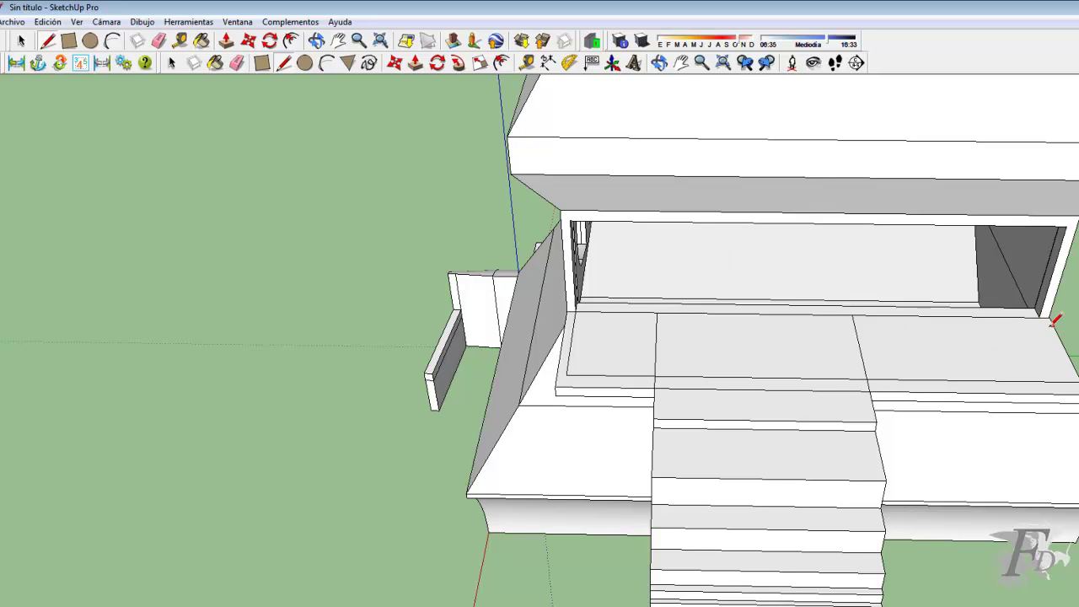
pyautogui.click(1040, 317)
pyautogui.click(1075, 393)
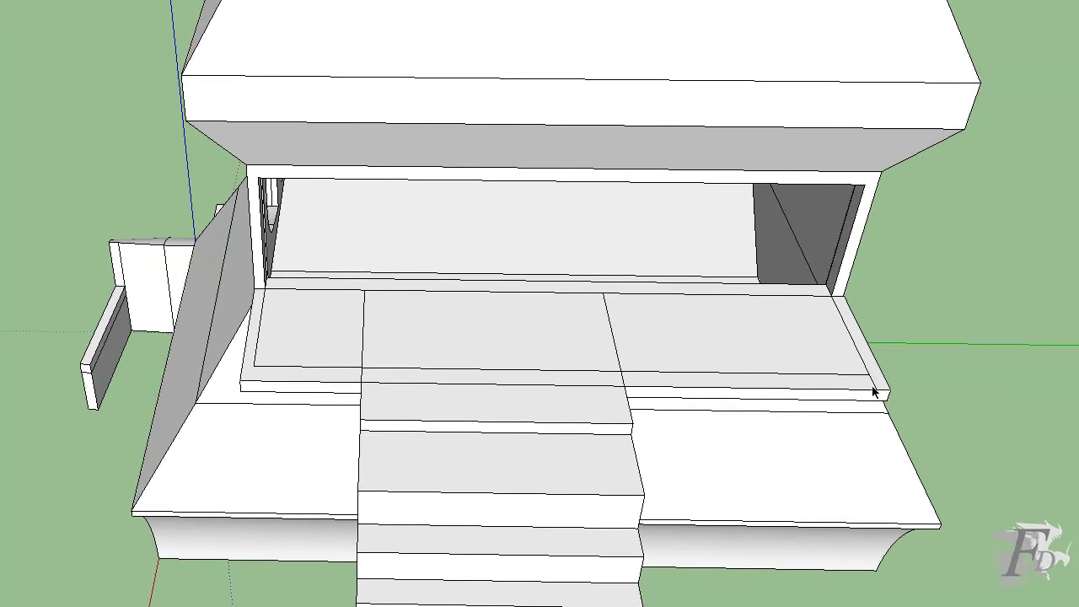
# Delete the diagonal and stray edges on the platform toward the stair corner.
pyautogui.moveTo(445, 375)
pyautogui.mouseDown(button='middle')
pyautogui.moveTo(393, 397)
pyautogui.moveTo(537, 357)
pyautogui.mouseUp(button='middle')
pyautogui.click(485, 318)
pyautogui.click(636, 237)
pyautogui.press('Delete')
pyautogui.click(597, 206)
pyautogui.press('Delete')
pyautogui.click(544, 226)
pyautogui.press('Delete')
pyautogui.press('Delete')
# Raise the left and right balcony border strips into matching low parapets.
pyautogui.moveTo(571, 337)
pyautogui.mouseDown(button='middle')
pyautogui.moveTo(445, 328)
pyautogui.moveTo(482, 342)
pyautogui.moveTo(331, 274)
pyautogui.mouseUp(button='middle')
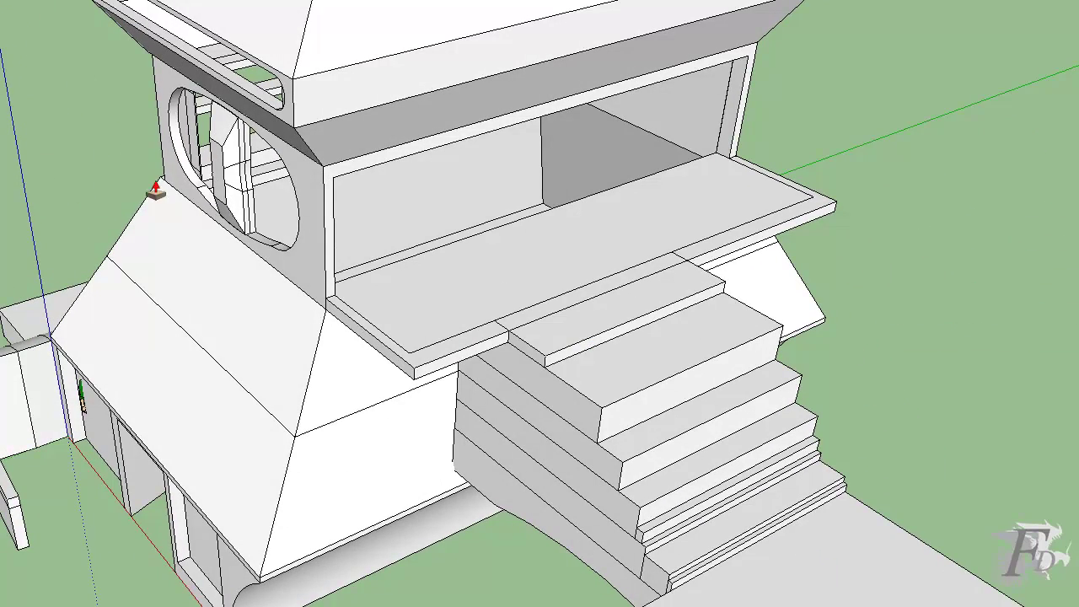
pyautogui.moveTo(371, 333); pyautogui.dragTo(352, 297)
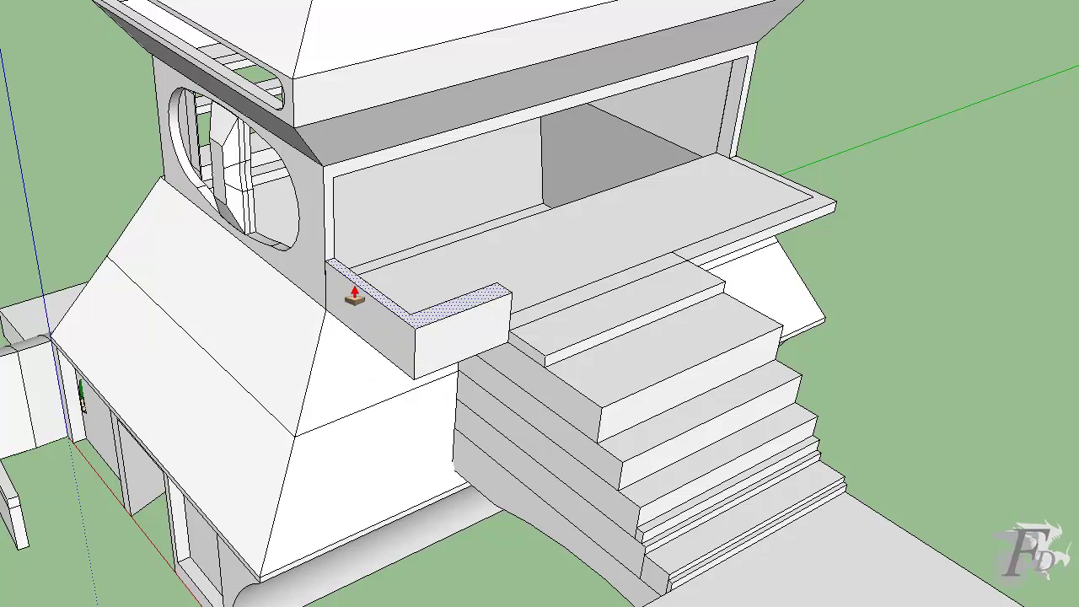
pyautogui.moveTo(744, 244); pyautogui.dragTo(469, 316)
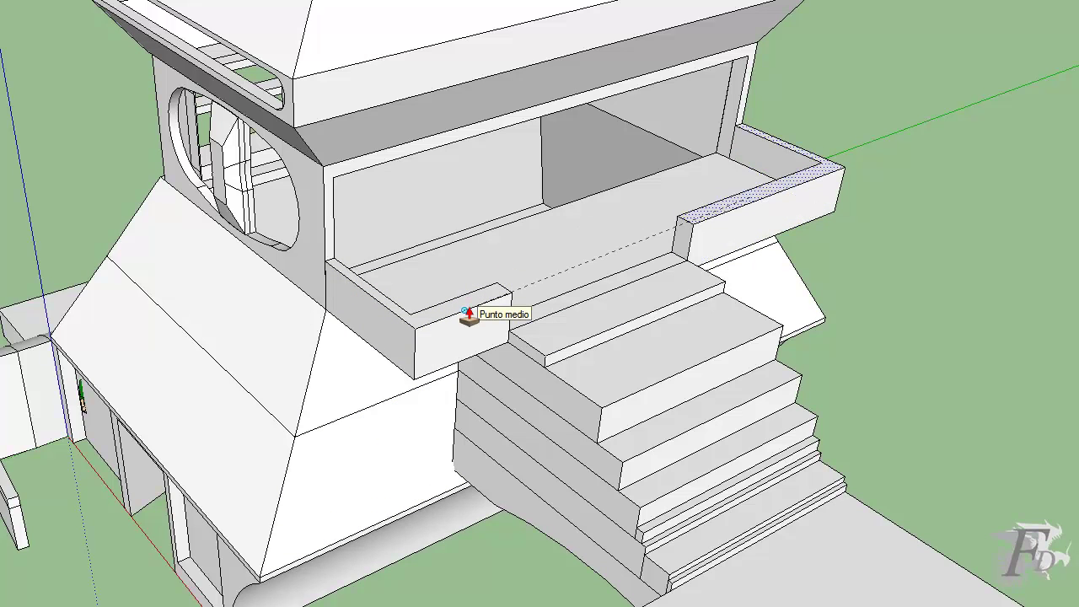
pyautogui.moveTo(472, 313)
pyautogui.mouseDown(button='middle')
pyautogui.moveTo(809, 115)
pyautogui.moveTo(745, 56)
pyautogui.moveTo(257, 230)
pyautogui.moveTo(53, 234)
pyautogui.moveTo(614, 248)
pyautogui.moveTo(379, 231)
pyautogui.moveTo(588, 348)
pyautogui.moveTo(759, 320)
pyautogui.mouseUp(button='middle')
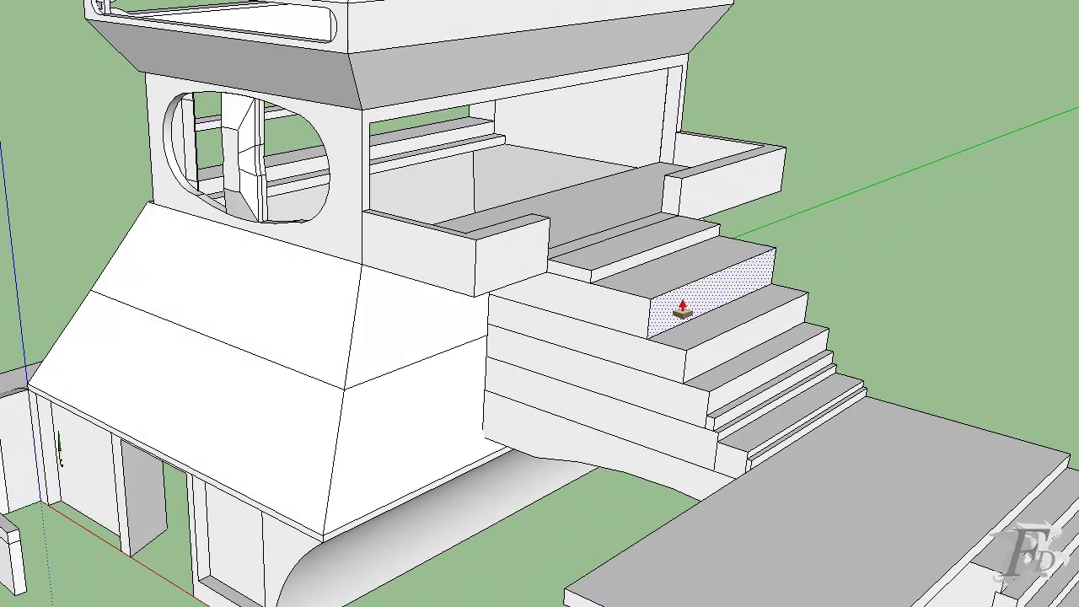
# Pull a stair riser outward to deepen its tread and reverse the landing face.
pyautogui.moveTo(655, 306); pyautogui.dragTo(668, 304)
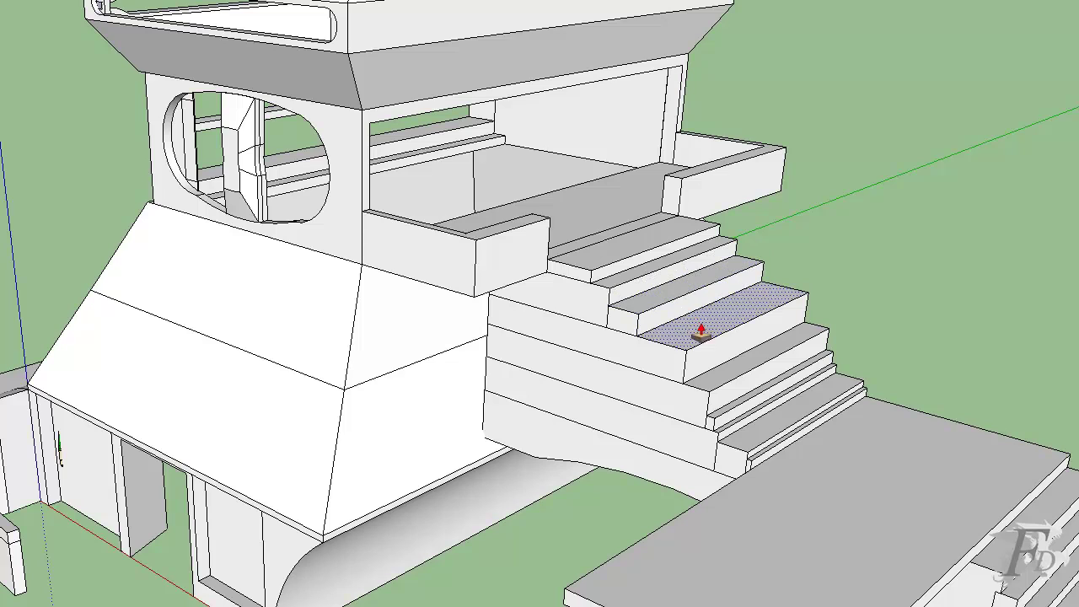
pyautogui.moveTo(726, 357)
pyautogui.mouseDown()
pyautogui.moveTo(693, 352)
pyautogui.moveTo(715, 352)
pyautogui.mouseUp()
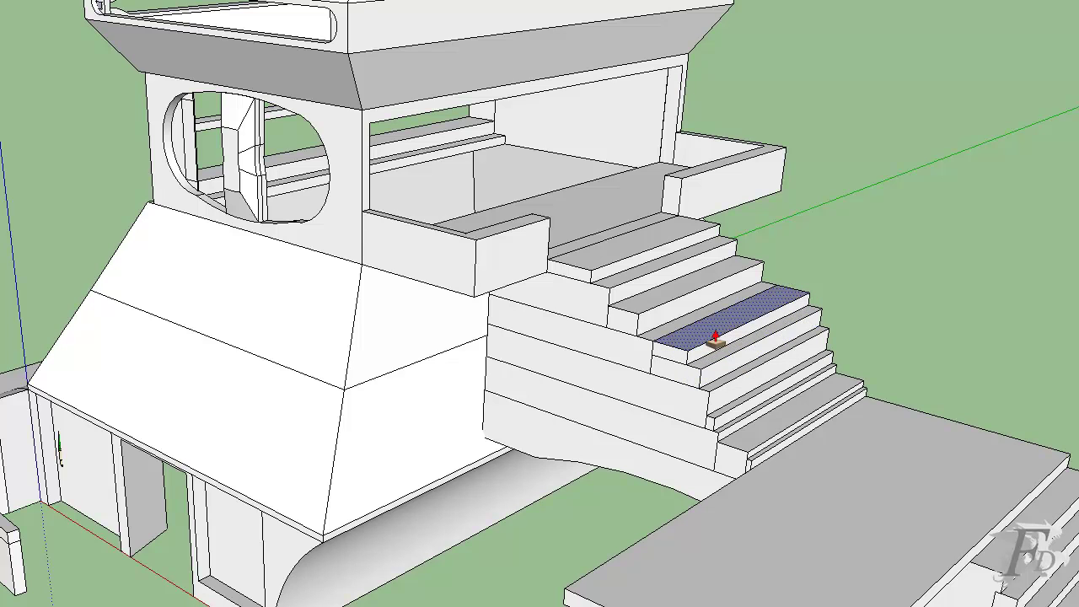
pyautogui.rightClick(708, 329)
pyautogui.click(769, 489)
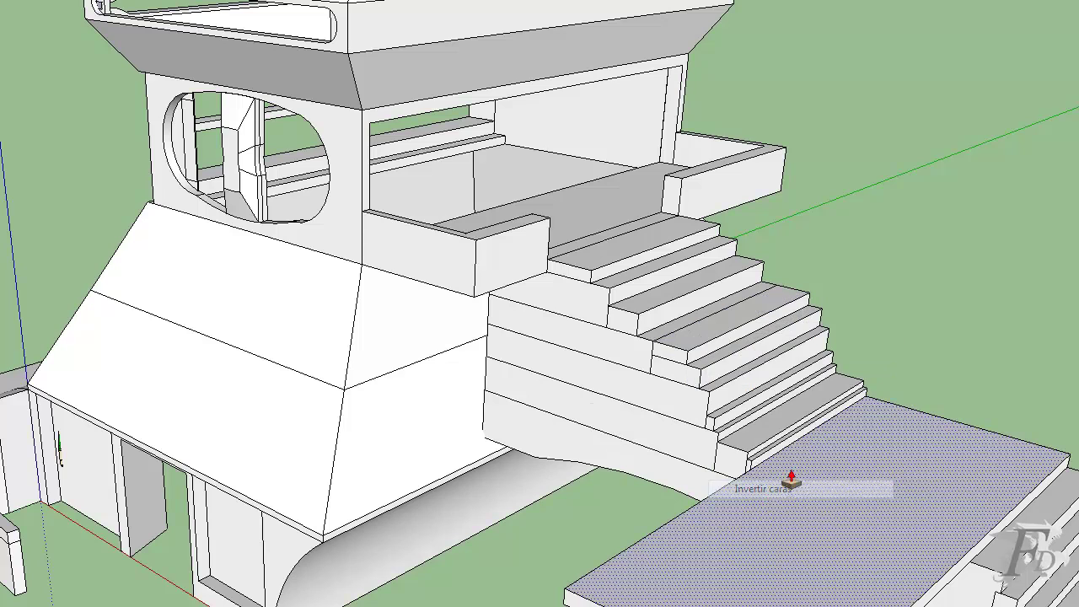
# Add shallower steps down to the landing by pulling out the bottom risers and treads.
pyautogui.moveTo(812, 441); pyautogui.dragTo(826, 445)
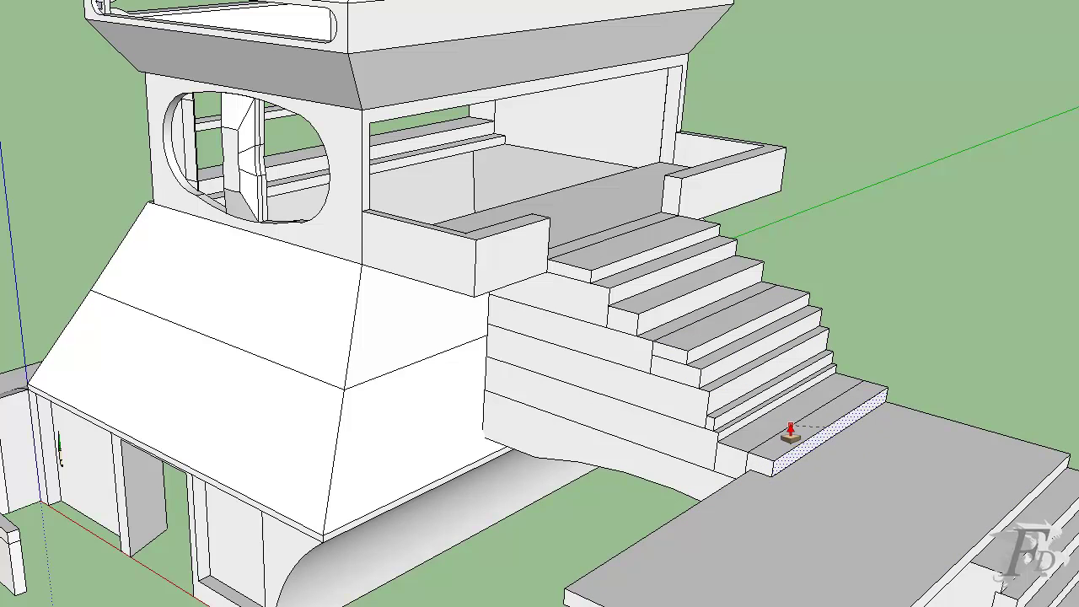
pyautogui.moveTo(778, 414); pyautogui.dragTo(826, 434)
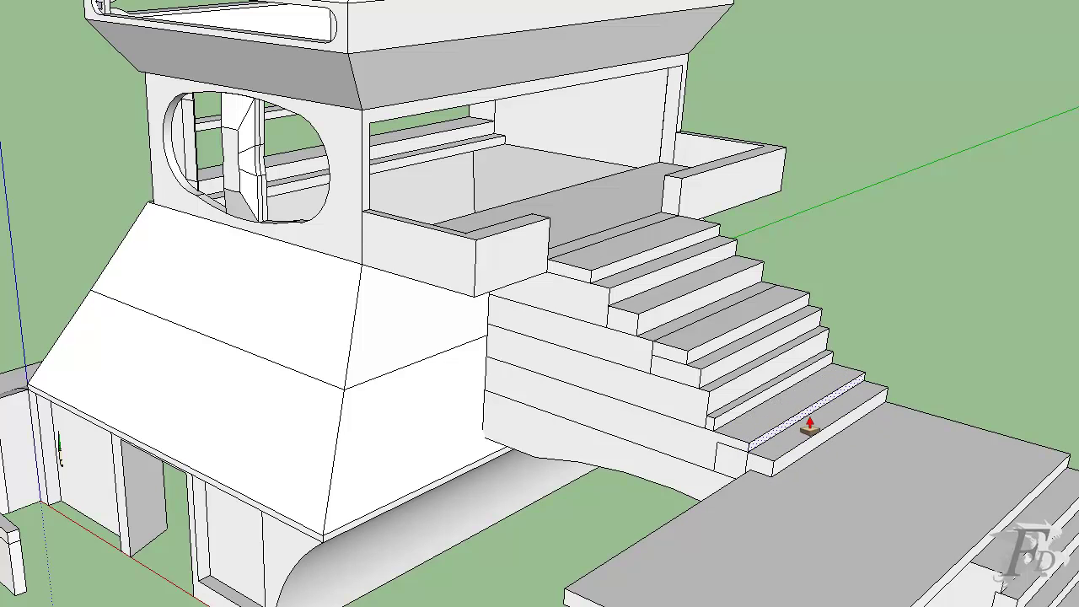
pyautogui.click(827, 434)
pyautogui.moveTo(747, 414)
pyautogui.mouseDown()
pyautogui.moveTo(777, 421)
pyautogui.moveTo(742, 398)
pyautogui.mouseUp()
pyautogui.click(795, 429)
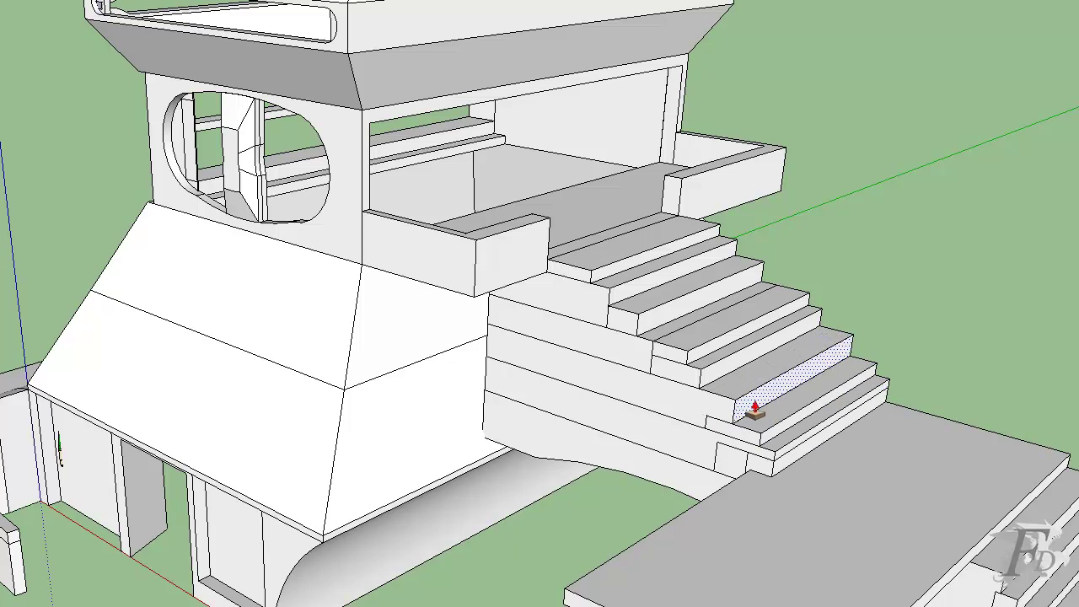
pyautogui.click(742, 398)
pyautogui.moveTo(749, 383); pyautogui.dragTo(699, 357)
pyautogui.moveTo(654, 328)
pyautogui.mouseDown()
pyautogui.moveTo(686, 337)
pyautogui.moveTo(672, 309)
pyautogui.mouseUp()
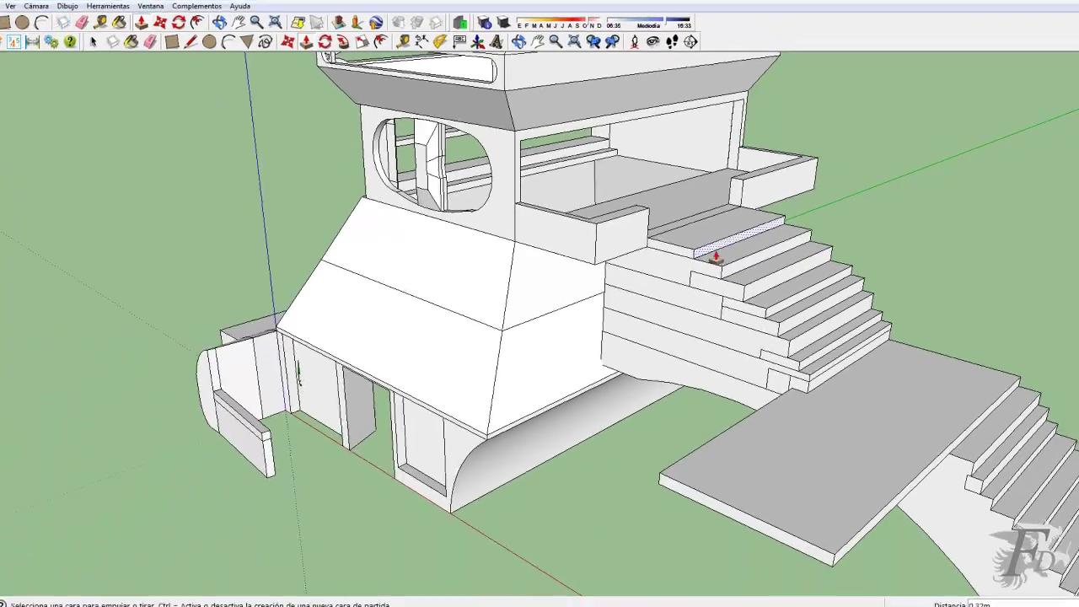
# Delete the stray edge running along the staircase side face.
pyautogui.moveTo(858, 261)
pyautogui.mouseDown(button='middle')
pyautogui.moveTo(954, 176)
pyautogui.moveTo(785, 234)
pyautogui.moveTo(392, 253)
pyautogui.moveTo(272, 271)
pyautogui.mouseUp(button='middle')
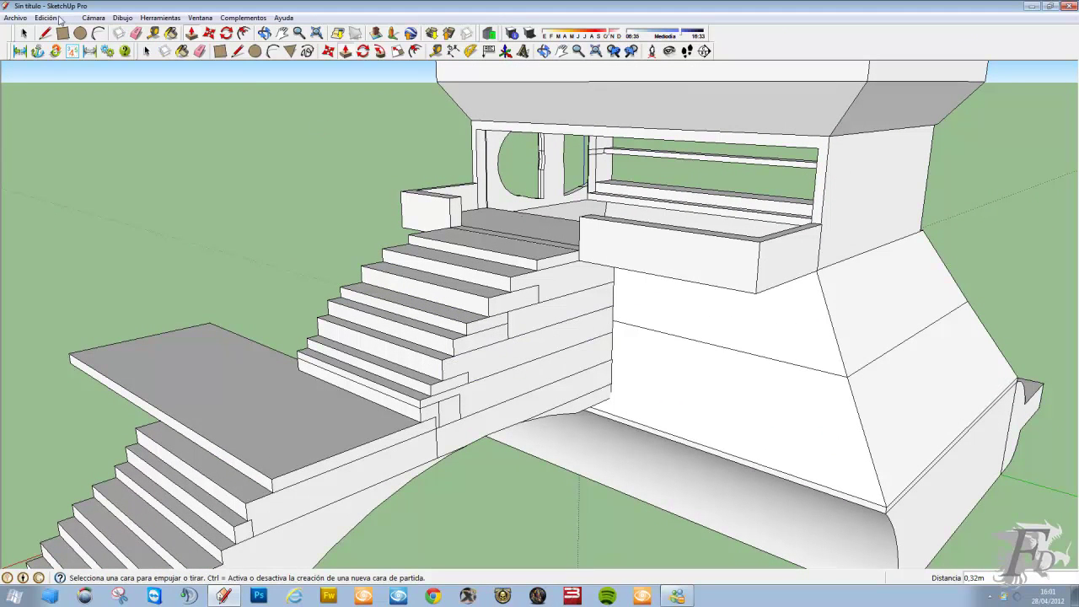
pyautogui.click(23, 34)
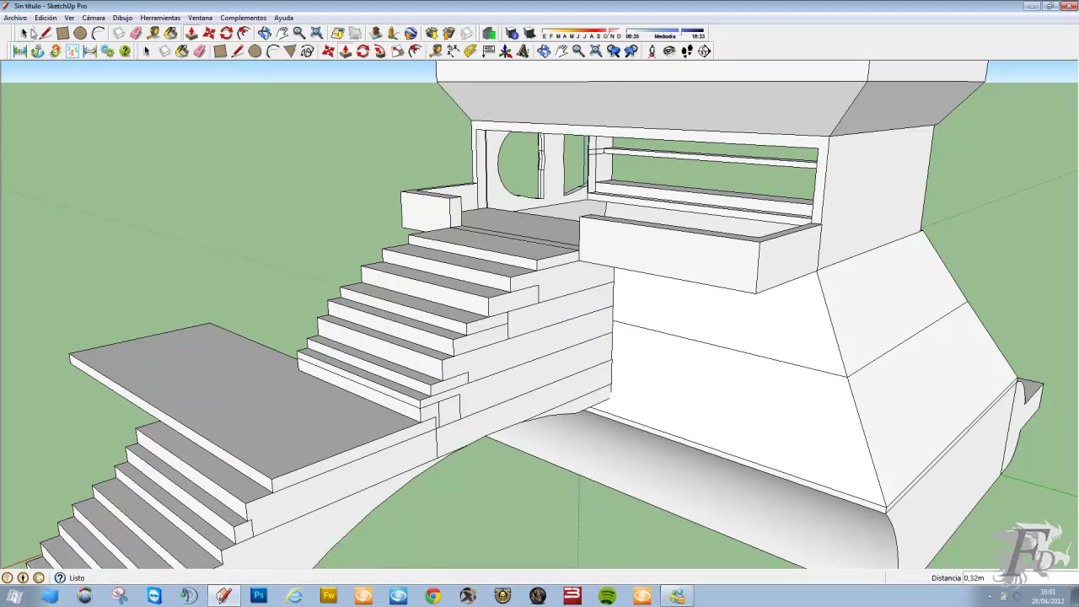
pyautogui.click(569, 301)
pyautogui.press('Delete')
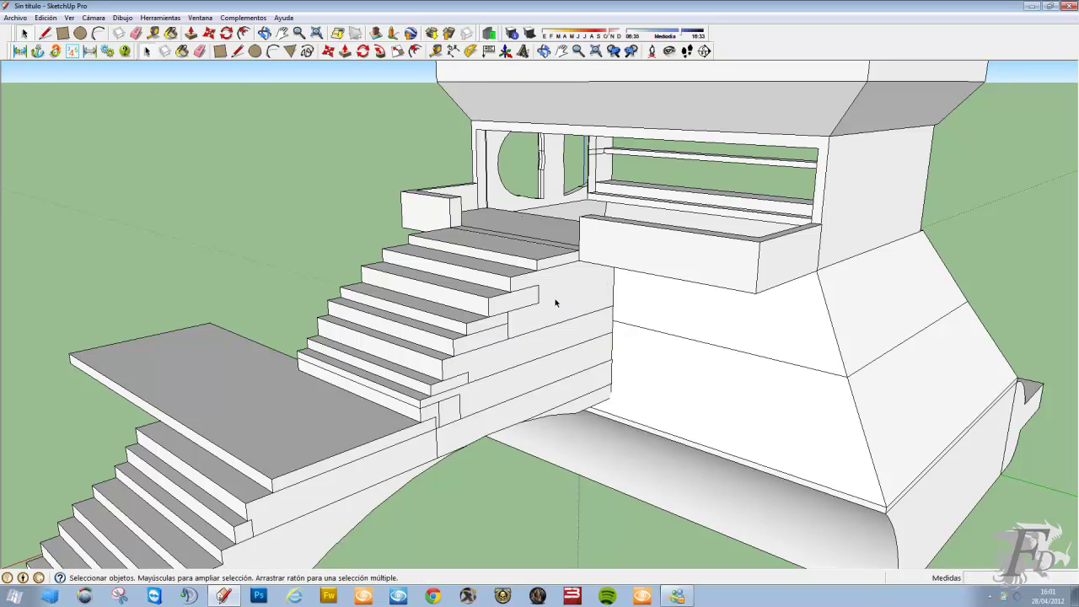
pyautogui.press('Delete')
# Check the side wall above the arch for remaining stray edges by selecting them.
pyautogui.click(527, 334)
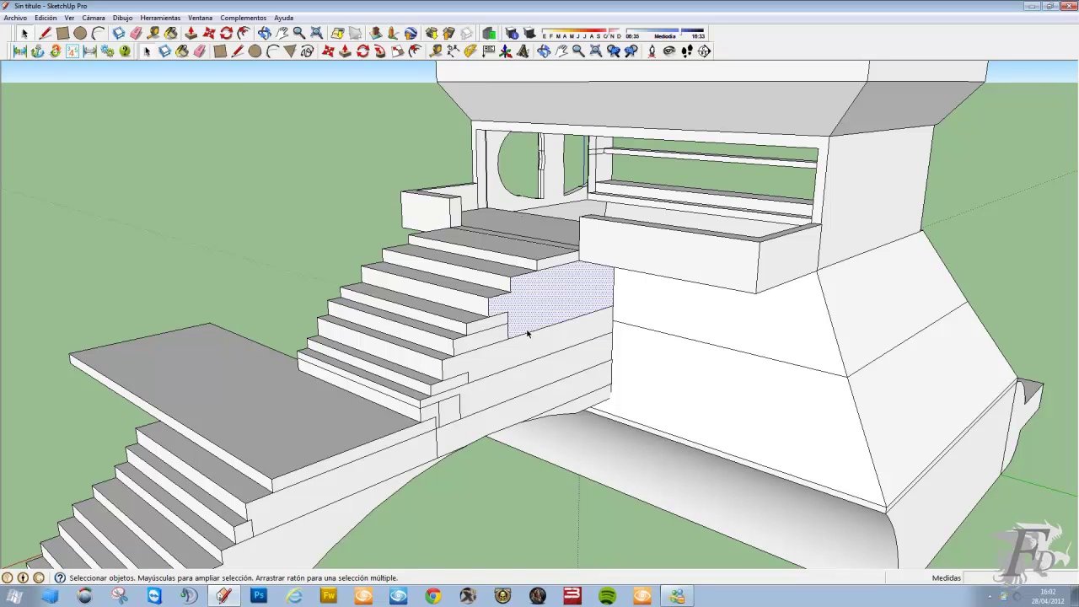
pyautogui.press('Escape')
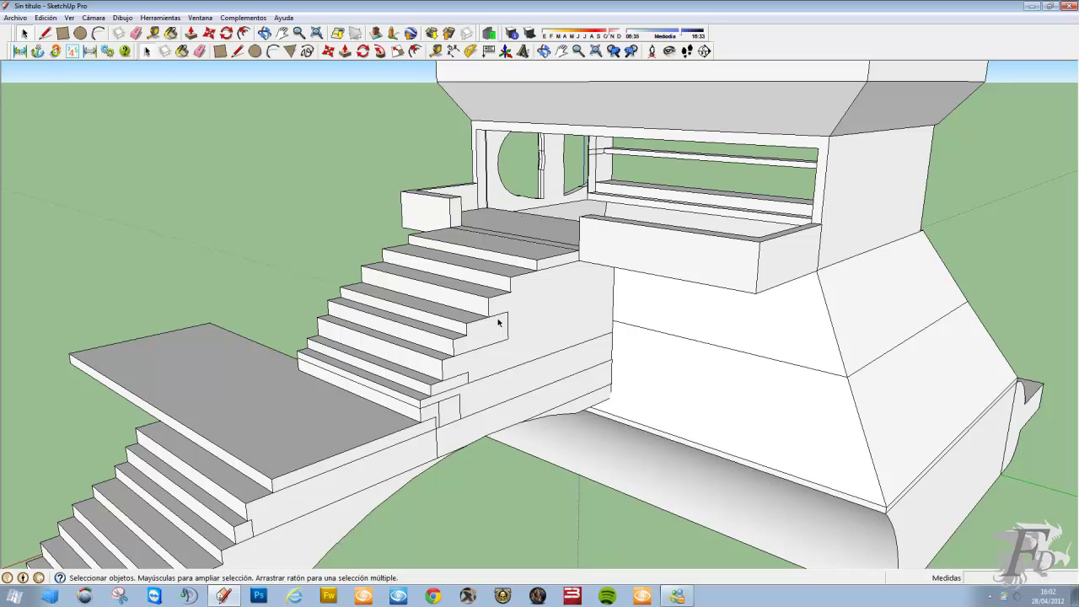
pyautogui.click(488, 344)
pyautogui.press('Escape')
pyautogui.click(471, 384)
pyautogui.press('Escape')
pyautogui.click(463, 415)
pyautogui.press('Escape')
pyautogui.press('Escape')
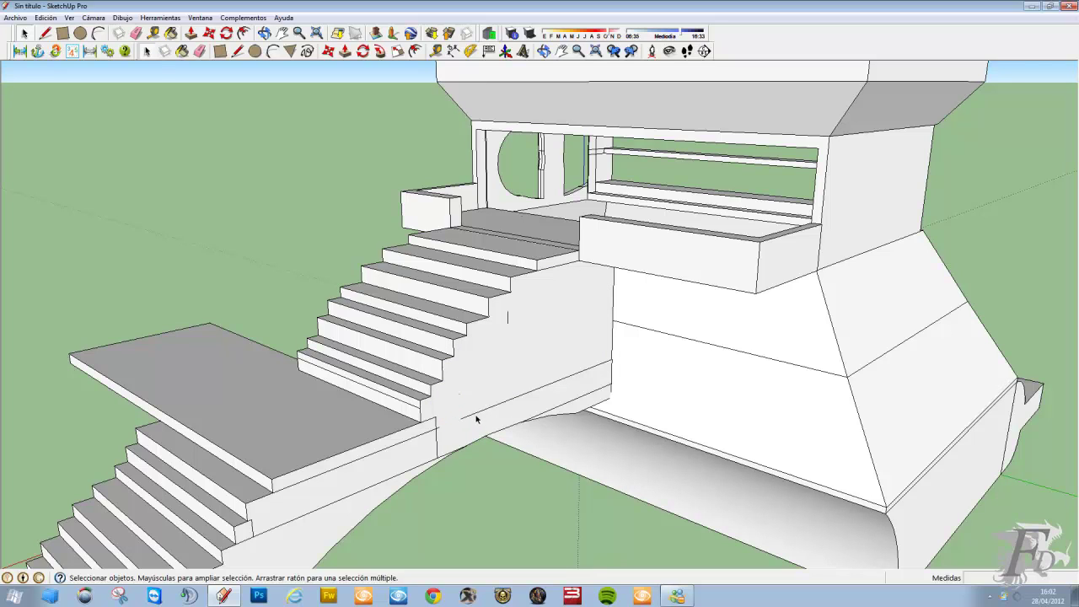
pyautogui.click(475, 417)
pyautogui.press('Escape')
pyautogui.click(570, 406)
pyautogui.press('Escape')
# Delete the bottom edge of the wall under the stairs.
pyautogui.moveTo(559, 377); pyautogui.dragTo(404, 301, button='middle')
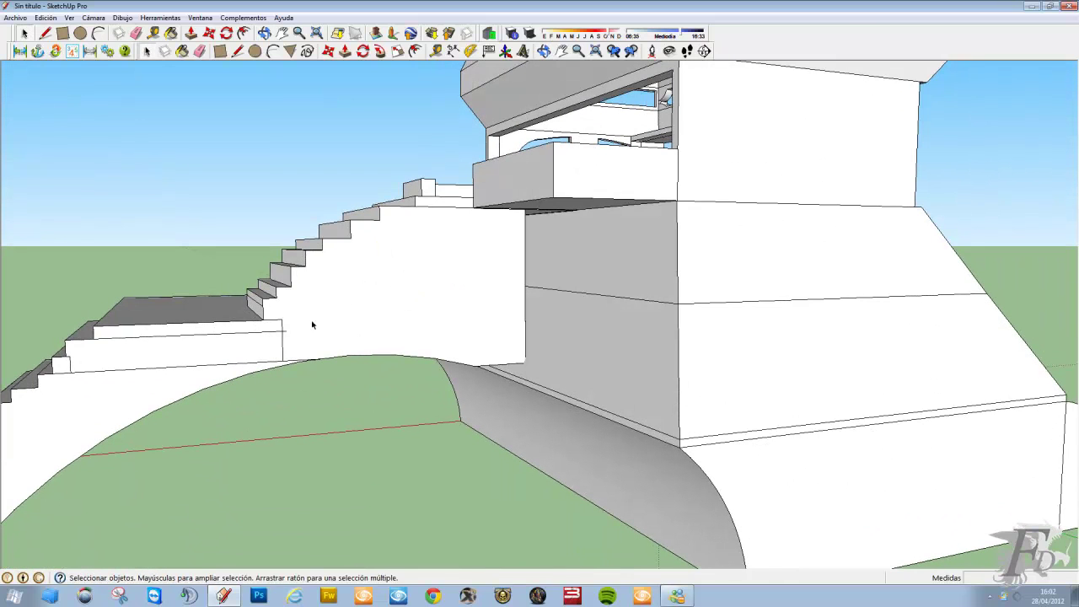
pyautogui.click(270, 335)
pyautogui.press('Escape')
pyautogui.click(284, 326)
pyautogui.click(283, 331)
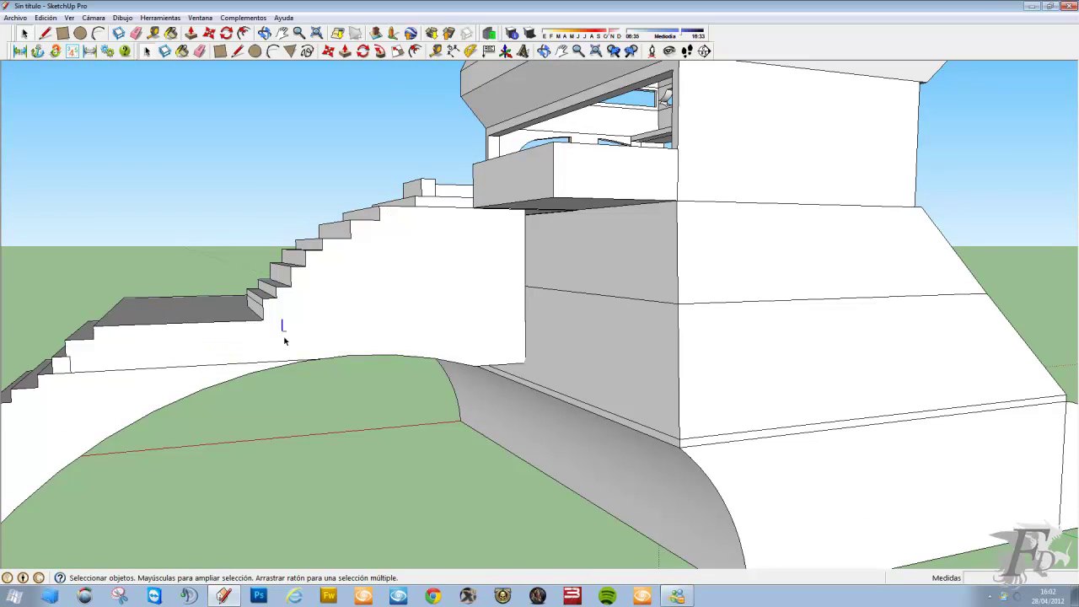
pyautogui.click(230, 368)
pyautogui.press('Delete')
pyautogui.press('Delete')
# Erase the three horizontal step lines on the staircase's opposite side wall.
pyautogui.moveTo(298, 362)
pyautogui.mouseDown(button='middle')
pyautogui.moveTo(761, 410)
pyautogui.moveTo(715, 346)
pyautogui.mouseUp(button='middle')
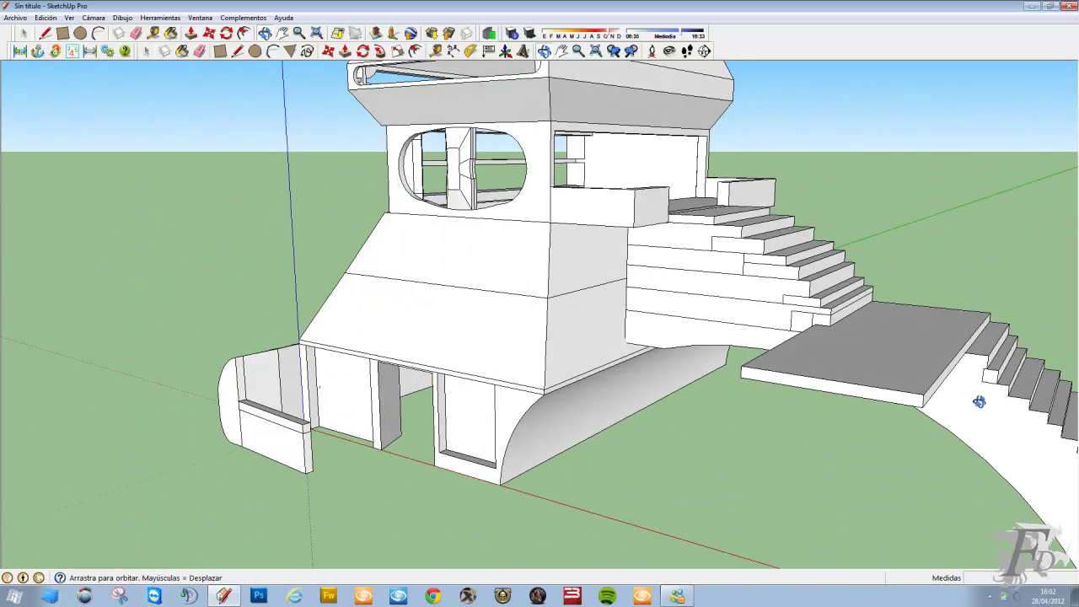
pyautogui.click(718, 320)
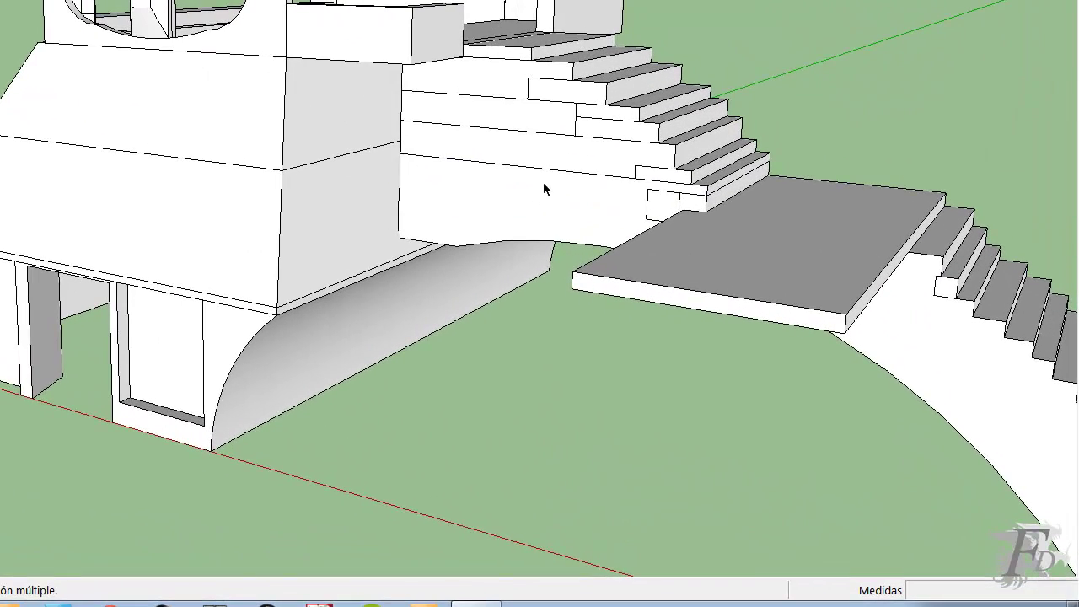
pyautogui.click(544, 169)
pyautogui.press('Delete')
pyautogui.click(532, 132)
pyautogui.press('Delete')
pyautogui.click(503, 98)
pyautogui.press('Delete')
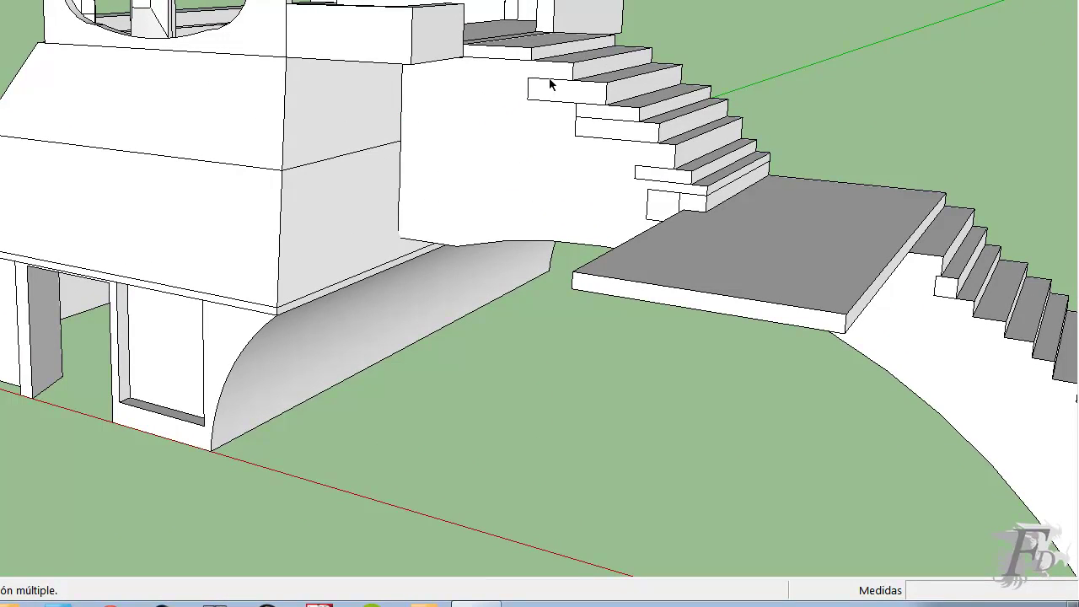
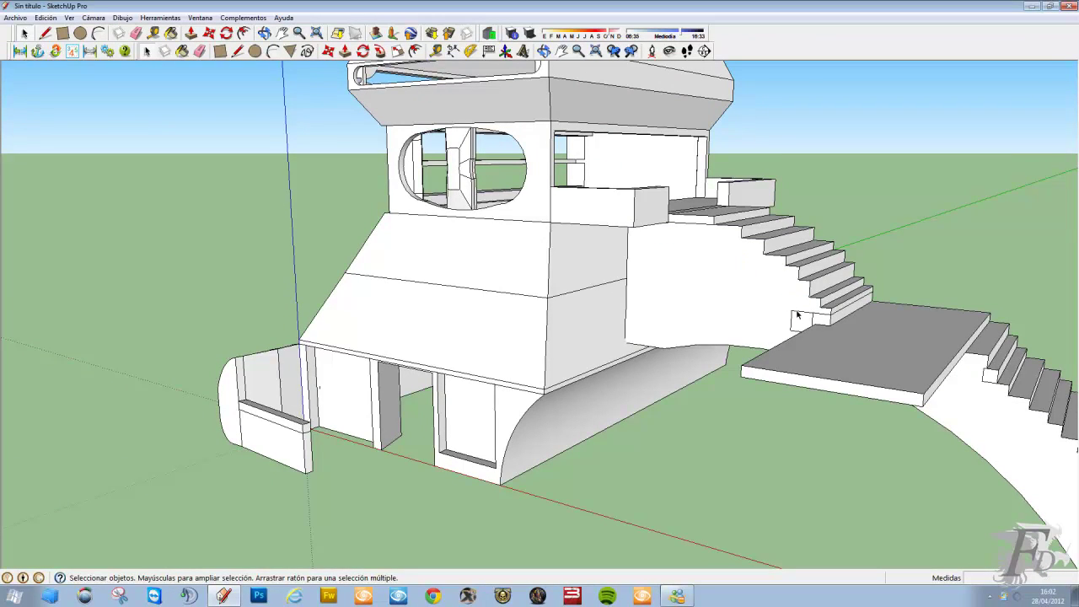
# Draw a large circle on the stair wall, redoing the first attempt, and move it up-left.
pyautogui.moveTo(791, 322); pyautogui.dragTo(888, 321, button='middle')
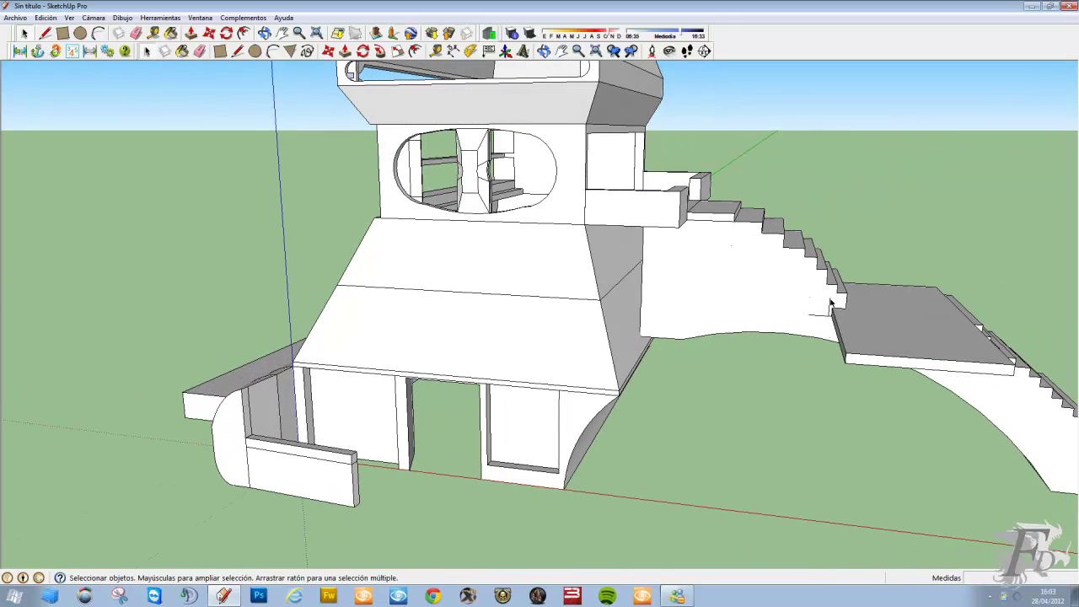
pyautogui.moveTo(831, 318)
pyautogui.mouseDown(button='middle')
pyautogui.moveTo(554, 244)
pyautogui.moveTo(514, 156)
pyautogui.moveTo(840, 228)
pyautogui.moveTo(922, 137)
pyautogui.moveTo(735, 270)
pyautogui.moveTo(306, 290)
pyautogui.moveTo(75, 285)
pyautogui.moveTo(787, 309)
pyautogui.moveTo(570, 231)
pyautogui.mouseUp(button='middle')
pyautogui.click(80, 33)
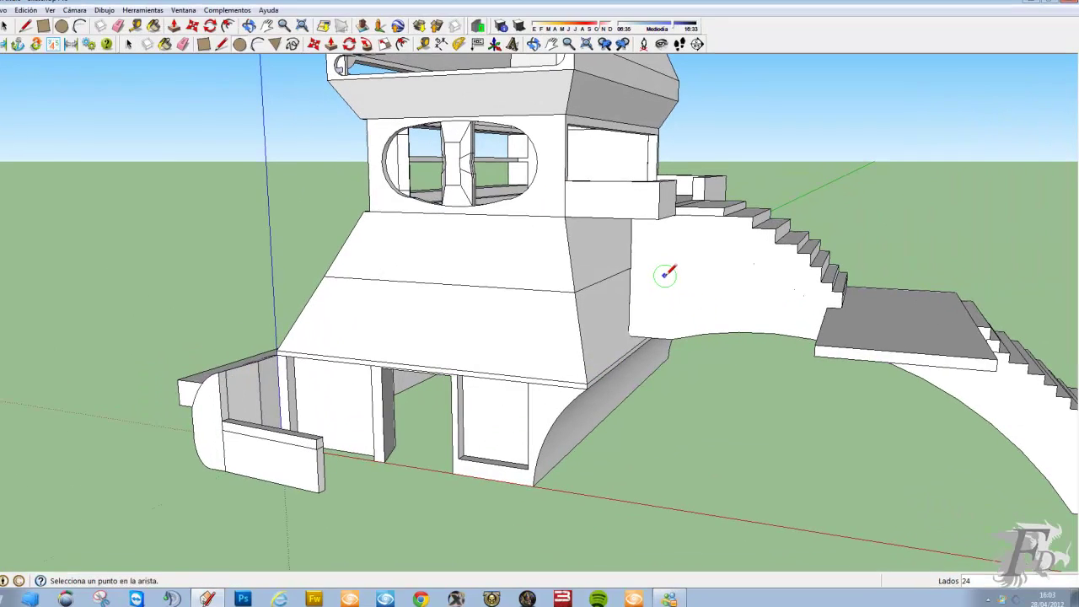
pyautogui.click(672, 278)
pyautogui.click(531, 186)
pyautogui.hotkey('ctrl', 'z')
pyautogui.click(587, 243)
pyautogui.click(566, 192)
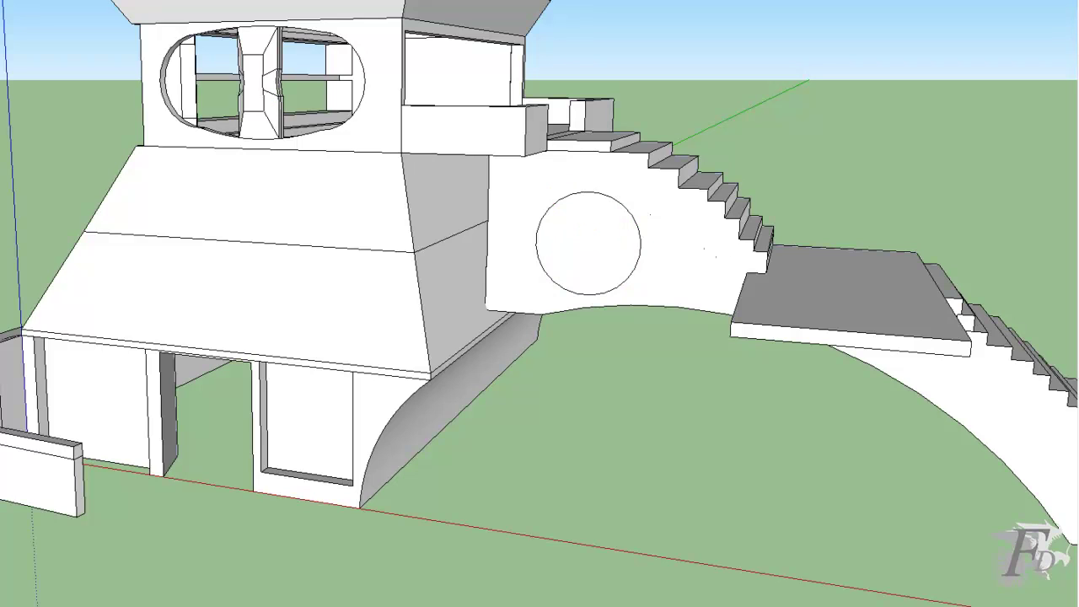
pyautogui.moveTo(581, 236); pyautogui.dragTo(537, 218)
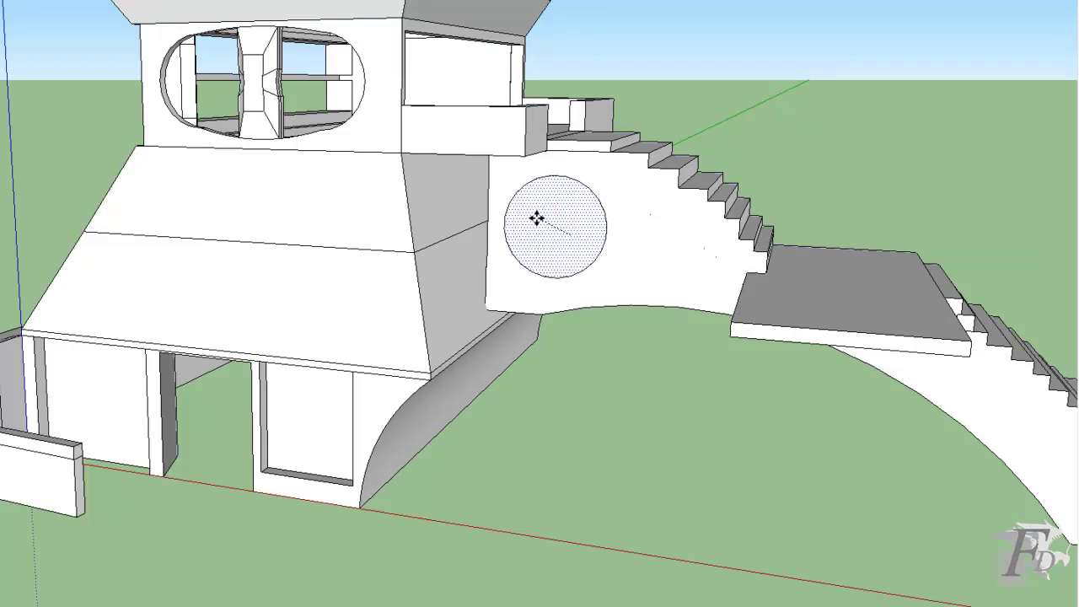
pyautogui.click(531, 217)
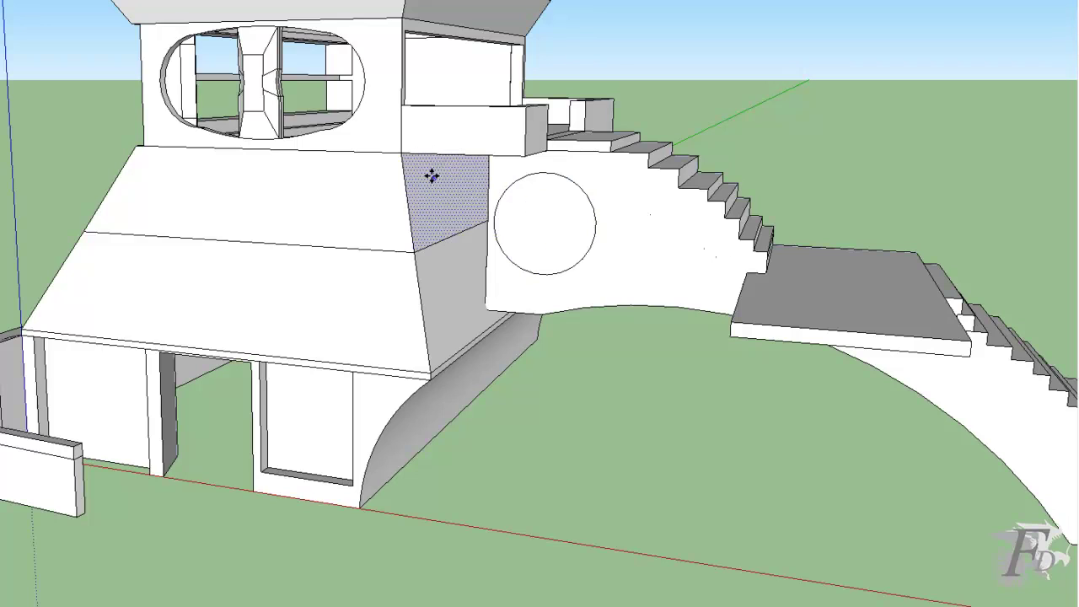
# Add a smaller second circle beside the first and a smallest third circle near the steps.
pyautogui.press('c')
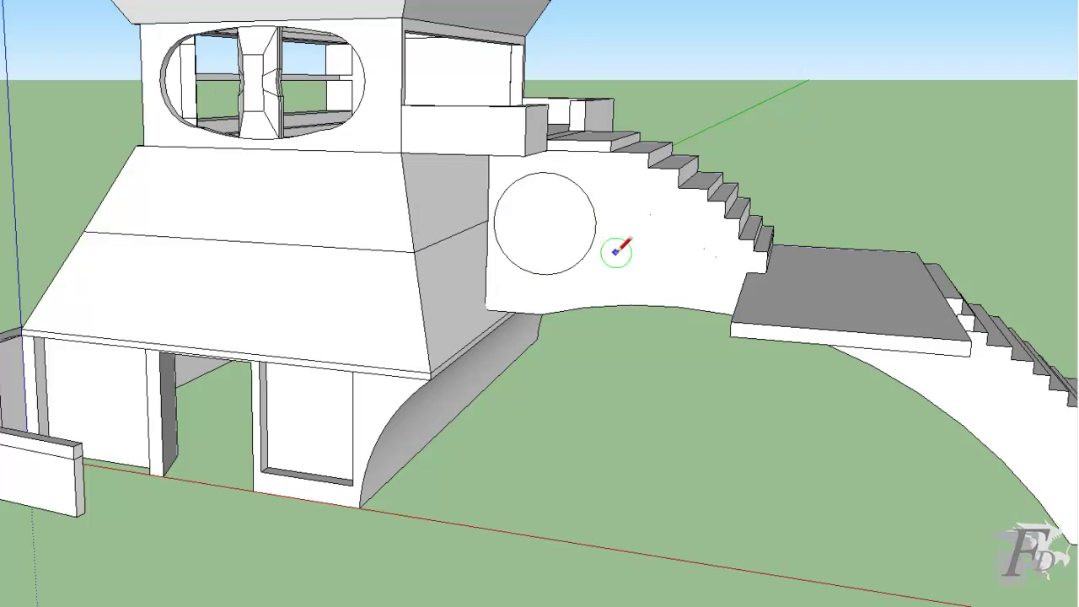
pyautogui.click(656, 259)
pyautogui.click(692, 259)
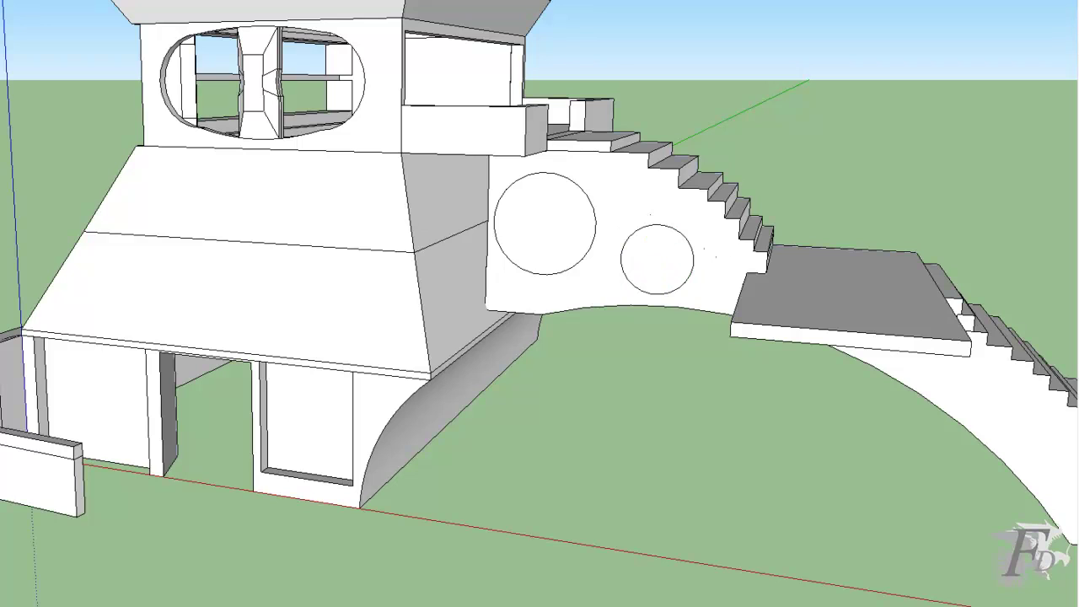
pyautogui.press('m')
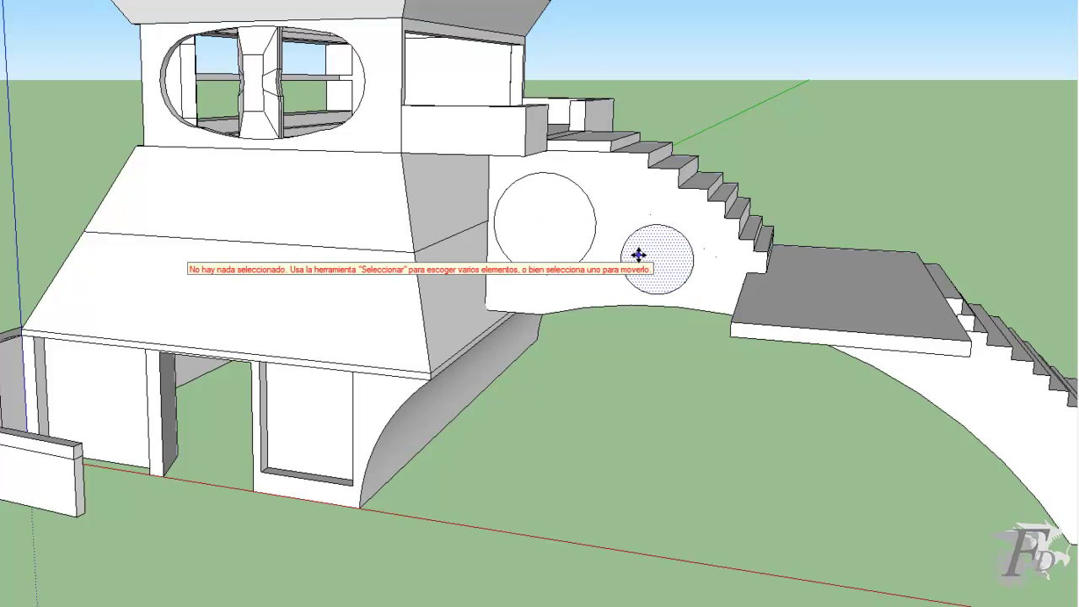
pyautogui.click(659, 255)
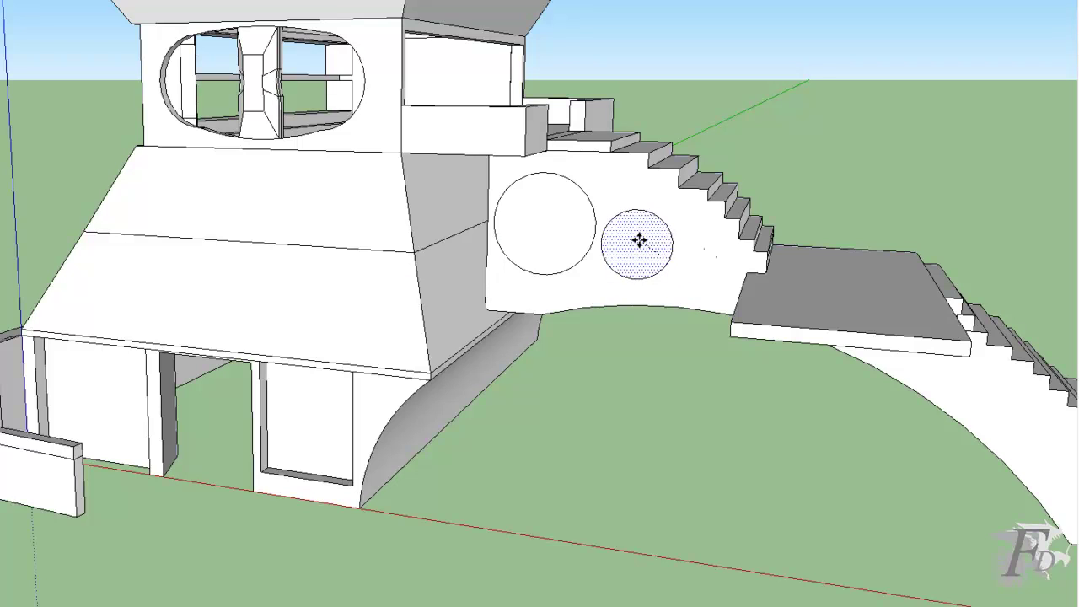
pyautogui.click(639, 241)
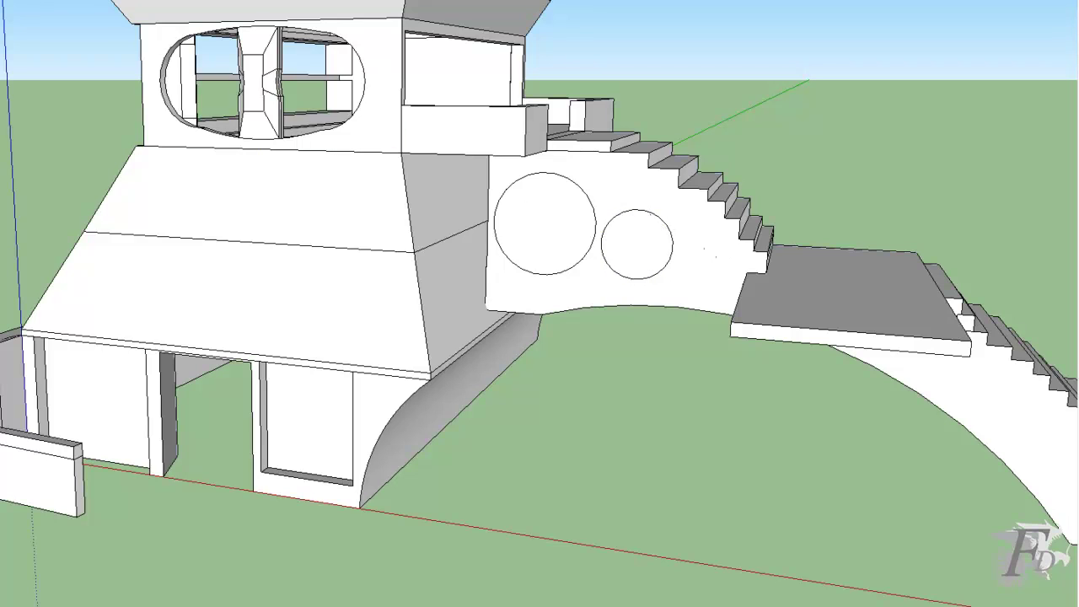
pyautogui.press('l')
pyautogui.click(707, 271)
pyautogui.click(721, 251)
# Push the large and middle circles through the stair wall as holes.
pyautogui.press('p')
pyautogui.click(532, 234)
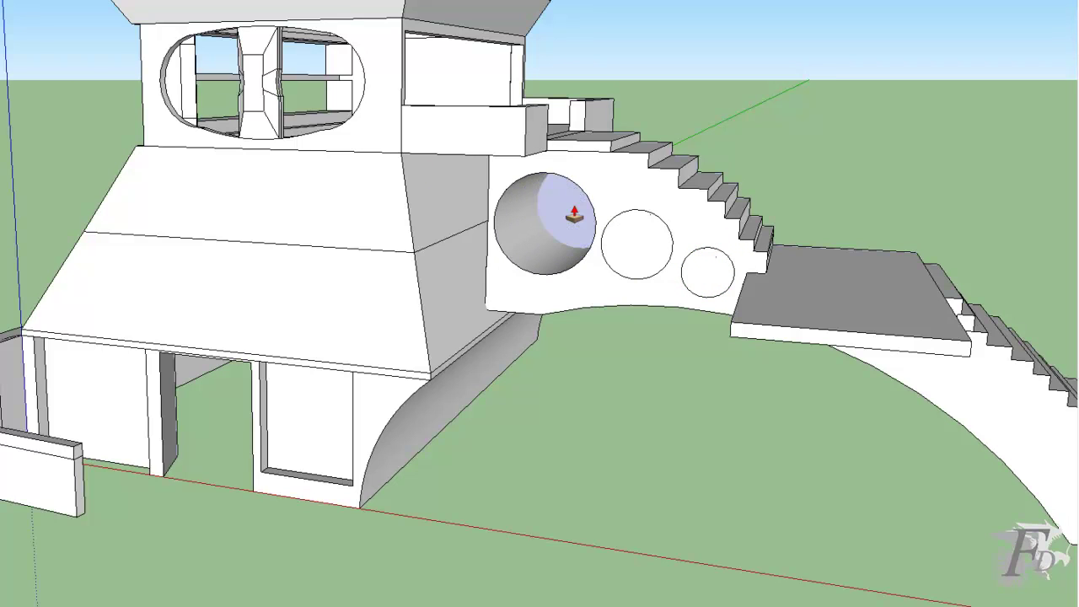
pyautogui.click(585, 232)
pyautogui.moveTo(586, 231)
pyautogui.mouseDown(button='middle')
pyautogui.moveTo(844, 243)
pyautogui.moveTo(484, 228)
pyautogui.moveTo(436, 248)
pyautogui.mouseUp(button='middle')
pyautogui.click(612, 282)
pyautogui.moveTo(637, 267); pyautogui.dragTo(725, 207, button='middle')
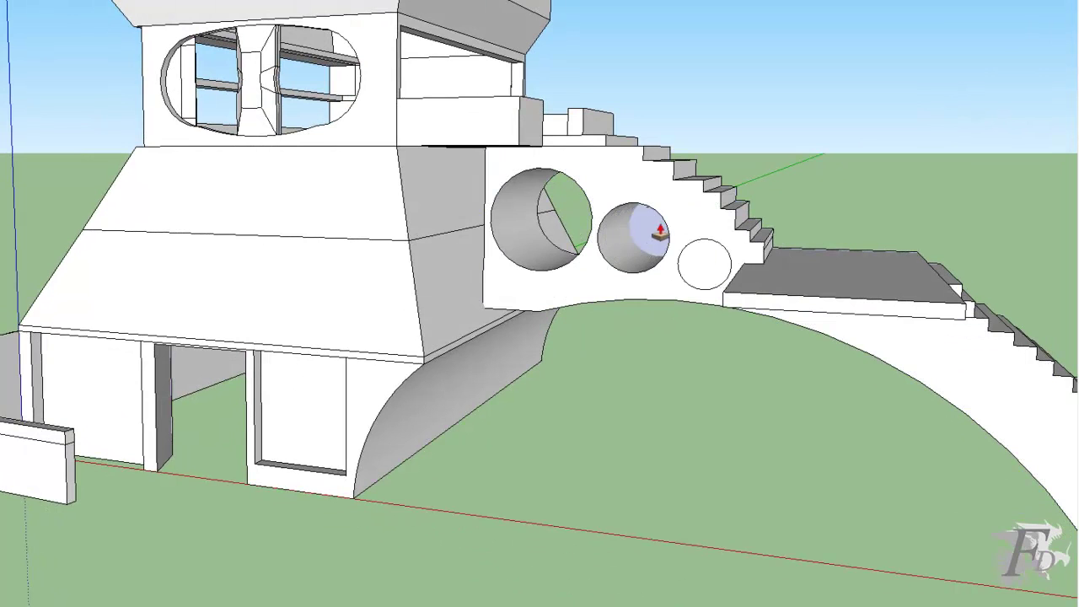
pyautogui.click(662, 243)
# Push the smallest circle through the wall as a third hole.
pyautogui.moveTo(665, 244)
pyautogui.mouseDown(button='middle')
pyautogui.moveTo(783, 268)
pyautogui.moveTo(718, 233)
pyautogui.mouseUp(button='middle')
pyautogui.scroll(3, 734, 242)
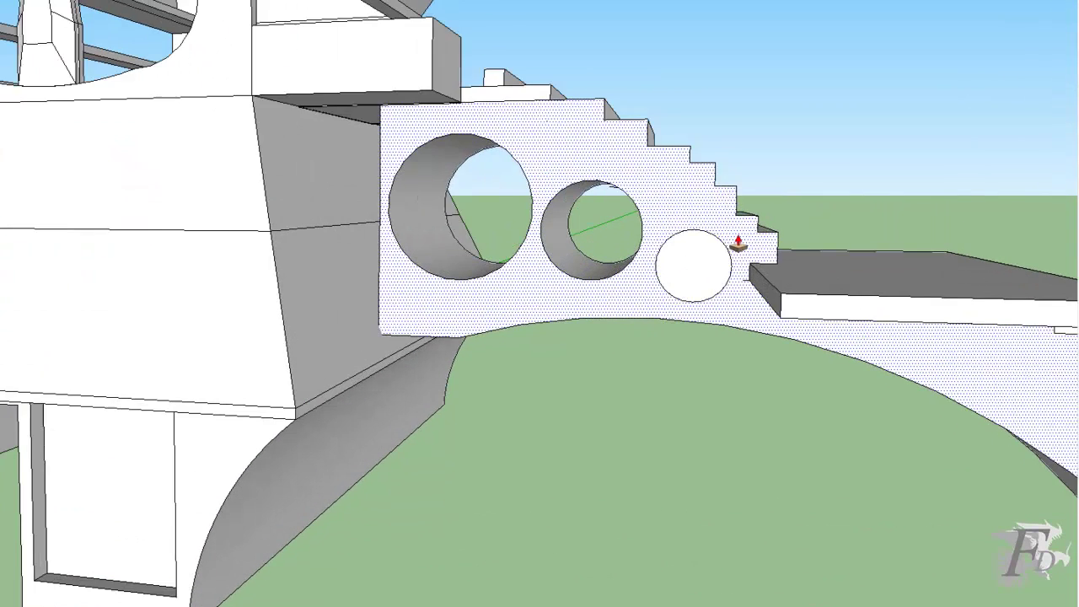
pyautogui.scroll(5, 675, 286)
pyautogui.click(694, 282)
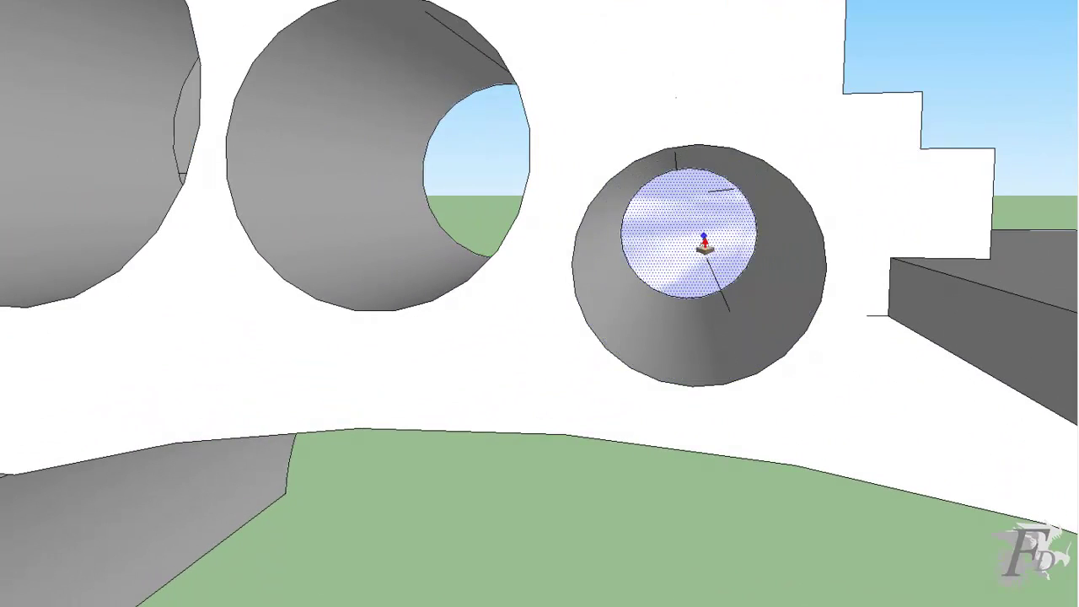
pyautogui.click(705, 245)
pyautogui.moveTo(711, 245)
pyautogui.mouseDown(button='middle')
pyautogui.moveTo(768, 234)
pyautogui.moveTo(953, 251)
pyautogui.moveTo(858, 195)
pyautogui.moveTo(709, 174)
pyautogui.moveTo(750, 258)
pyautogui.mouseUp(button='middle')
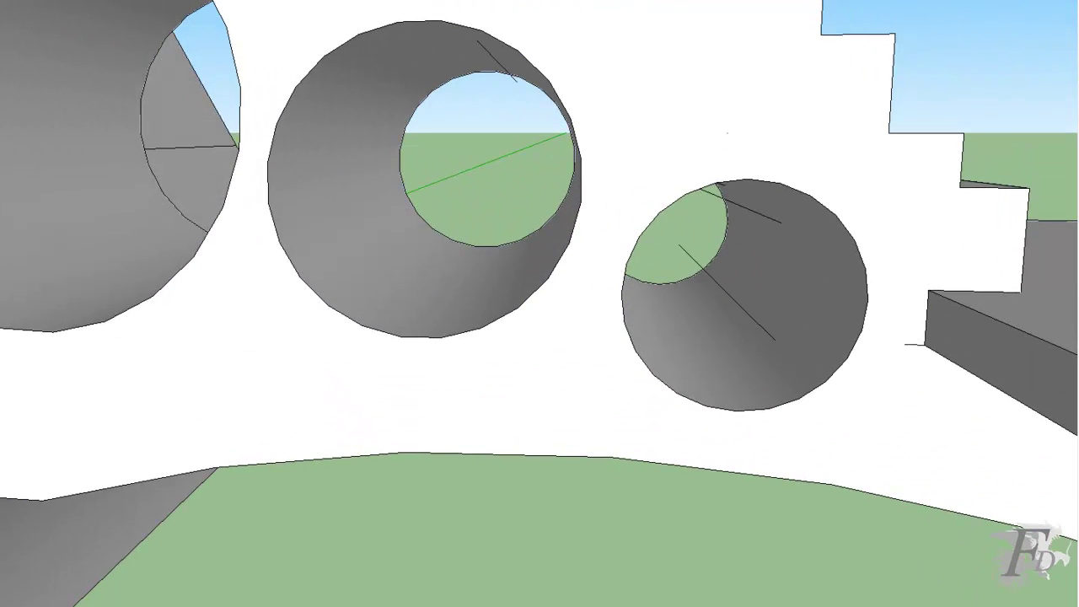
# Delete the stray edges left inside the holes.
pyautogui.click(717, 283)
pyautogui.click(770, 219)
pyautogui.press('Delete')
pyautogui.moveTo(509, 137)
pyautogui.mouseDown(button='middle')
pyautogui.moveTo(579, 93)
pyautogui.moveTo(541, 30)
pyautogui.mouseUp(button='middle')
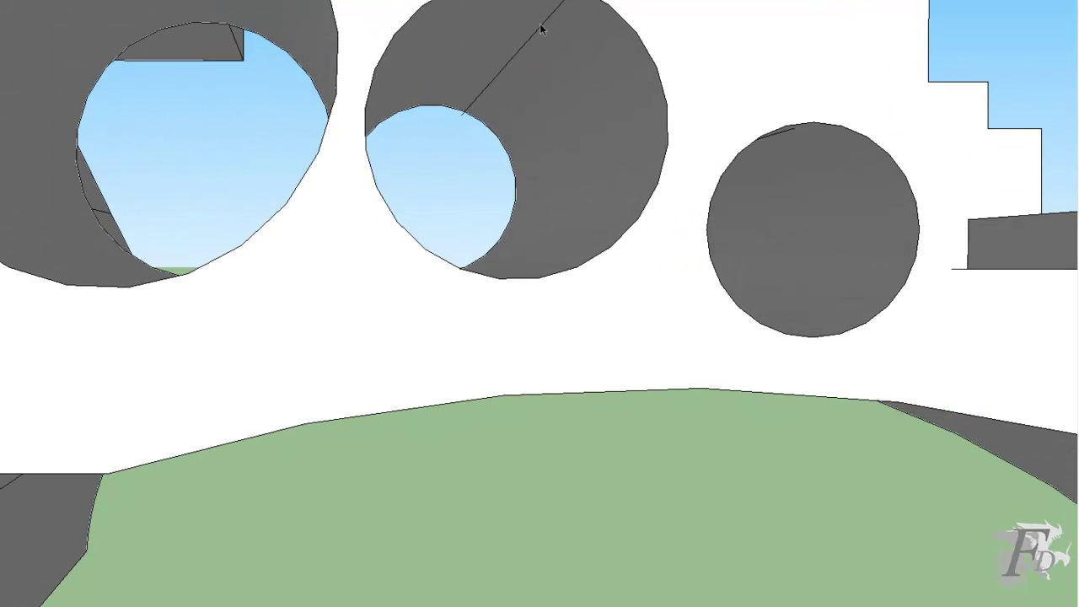
pyautogui.moveTo(597, 67)
pyautogui.mouseDown(button='middle')
pyautogui.moveTo(539, 75)
pyautogui.moveTo(377, 53)
pyautogui.mouseUp(button='middle')
pyautogui.click(554, 82)
pyautogui.press('Delete')
pyautogui.moveTo(551, 83)
pyautogui.mouseDown(button='middle')
pyautogui.moveTo(706, 138)
pyautogui.moveTo(857, 262)
pyautogui.moveTo(788, 344)
pyautogui.moveTo(665, 299)
pyautogui.moveTo(275, 361)
pyautogui.moveTo(713, 414)
pyautogui.moveTo(248, 551)
pyautogui.moveTo(414, 399)
pyautogui.moveTo(347, 219)
pyautogui.moveTo(383, 281)
pyautogui.moveTo(639, 349)
pyautogui.moveTo(687, 262)
pyautogui.mouseUp(button='middle')
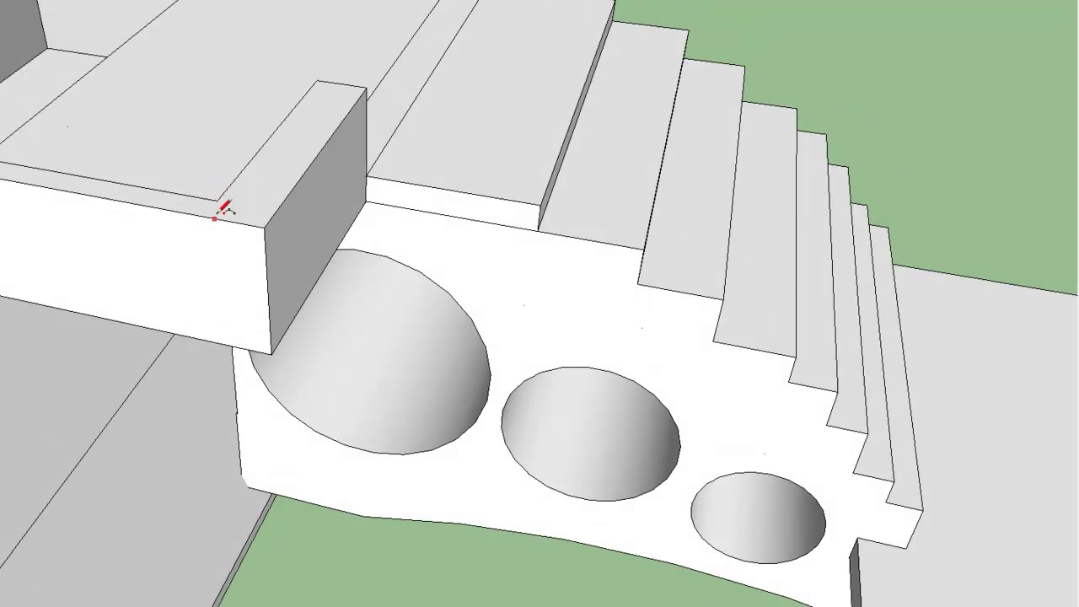
# Draw a quarter arc at the top corner of the block's end face.
pyautogui.click(237, 222)
pyautogui.moveTo(349, 164)
pyautogui.mouseDown(button='middle')
pyautogui.moveTo(390, 193)
pyautogui.moveTo(417, 264)
pyautogui.moveTo(545, 175)
pyautogui.mouseUp(button='middle')
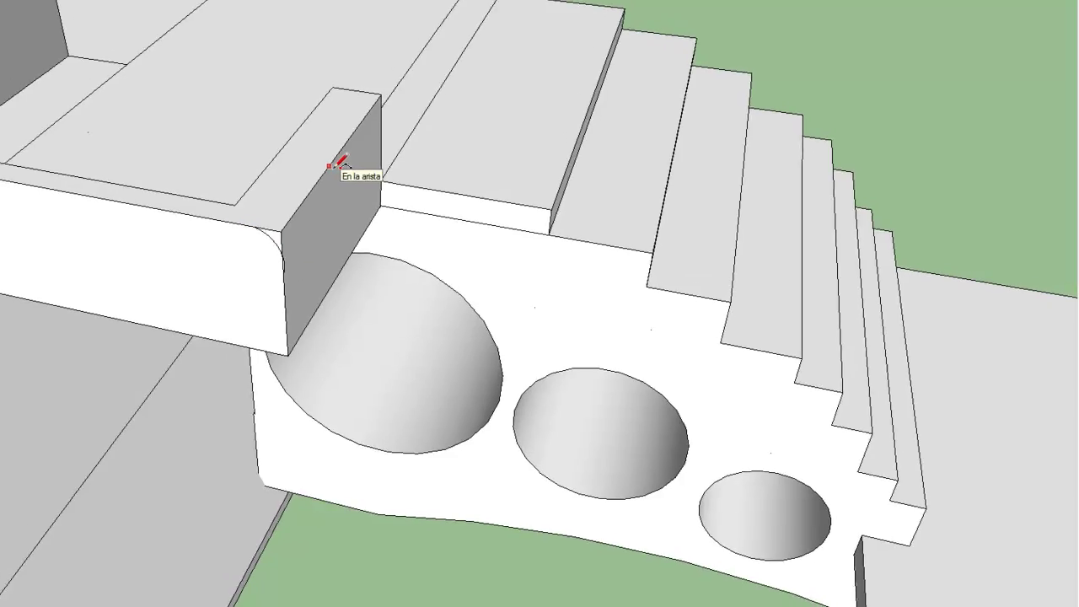
pyautogui.scroll(3, 544, 175)
pyautogui.moveTo(602, 217)
pyautogui.mouseDown(button='middle')
pyautogui.moveTo(663, 248)
pyautogui.moveTo(635, 201)
pyautogui.mouseUp(button='middle')
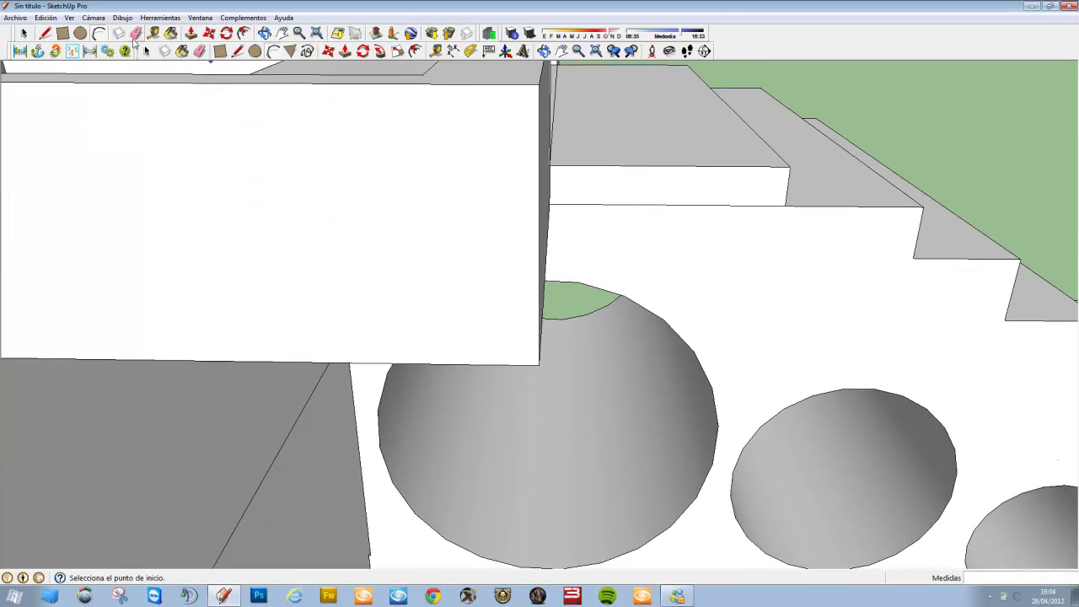
pyautogui.click(105, 31)
pyautogui.click(470, 84)
pyautogui.click(542, 178)
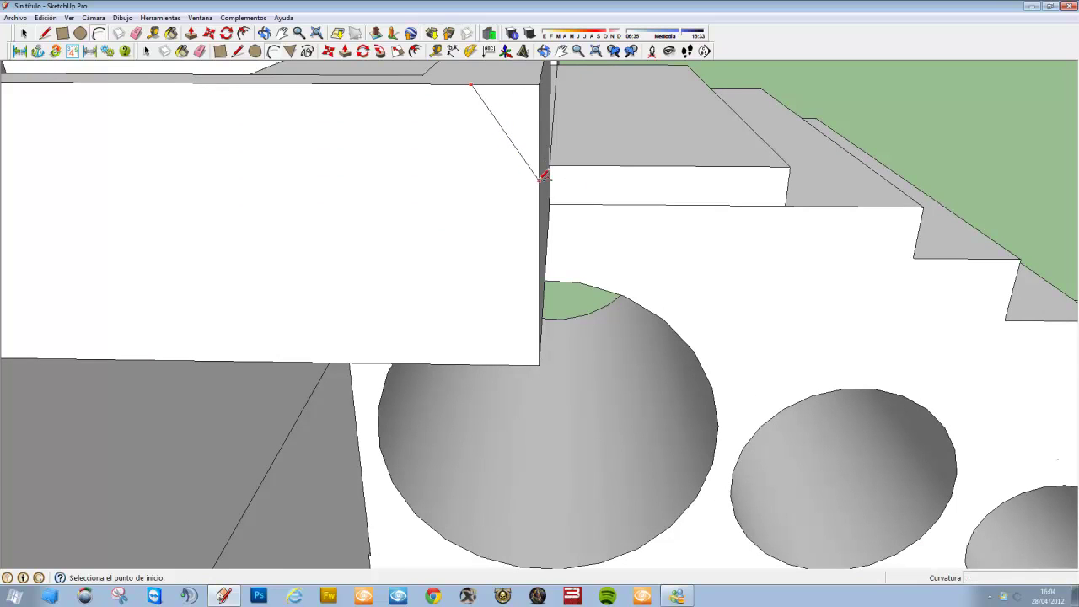
pyautogui.click(530, 187)
# Draw a second arc from the block's side edge down to its bottom edge.
pyautogui.click(541, 237)
pyautogui.click(469, 363)
pyautogui.click(462, 325)
pyautogui.scroll(-2, 448, 203)
pyautogui.scroll(-2, 443, 231)
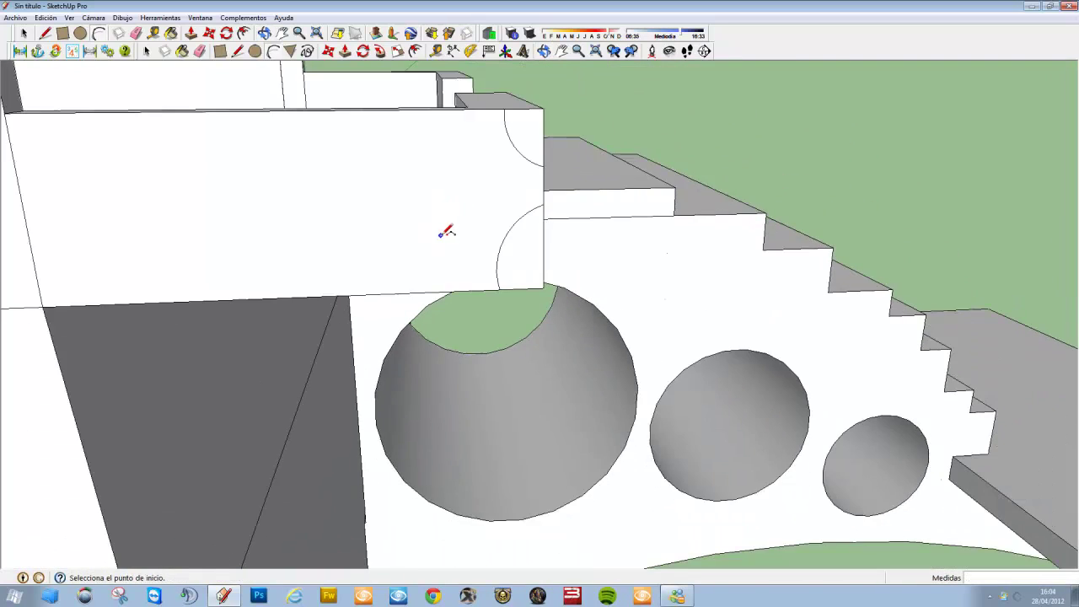
pyautogui.scroll(-1, 412, 234)
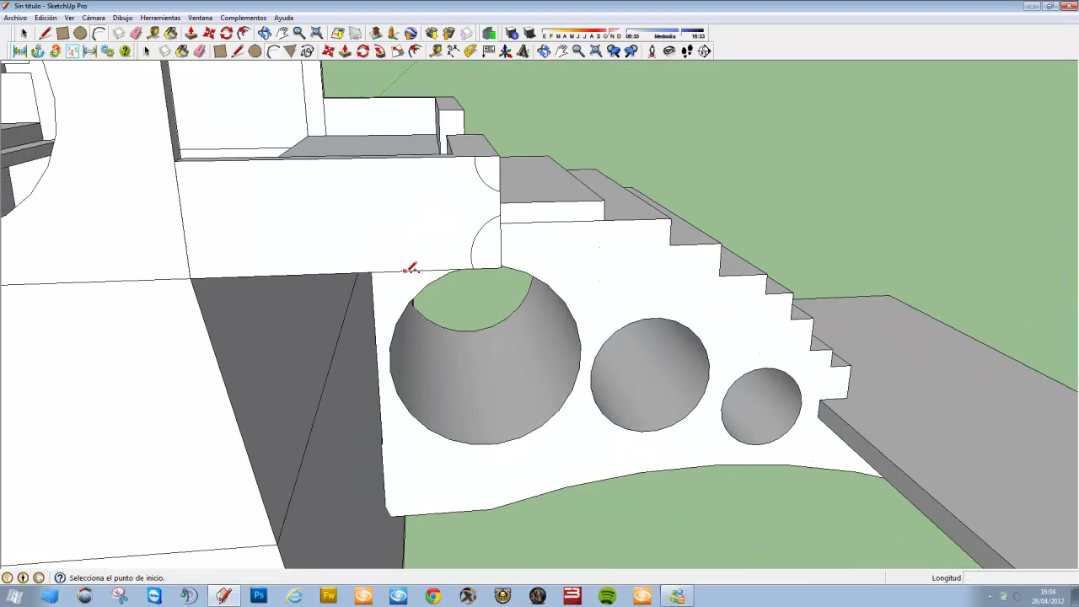
# Draw a half-circle arc on the bottom edge and a quarter arc at the bottom-left corner.
pyautogui.click(405, 271)
pyautogui.click(302, 275)
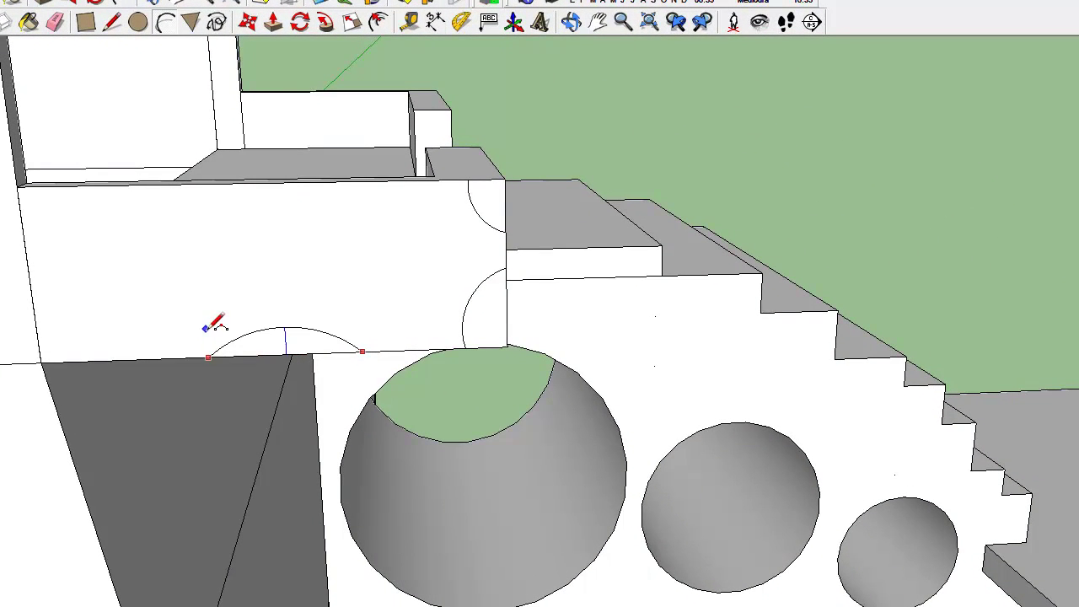
pyautogui.click(203, 314)
pyautogui.click(113, 360)
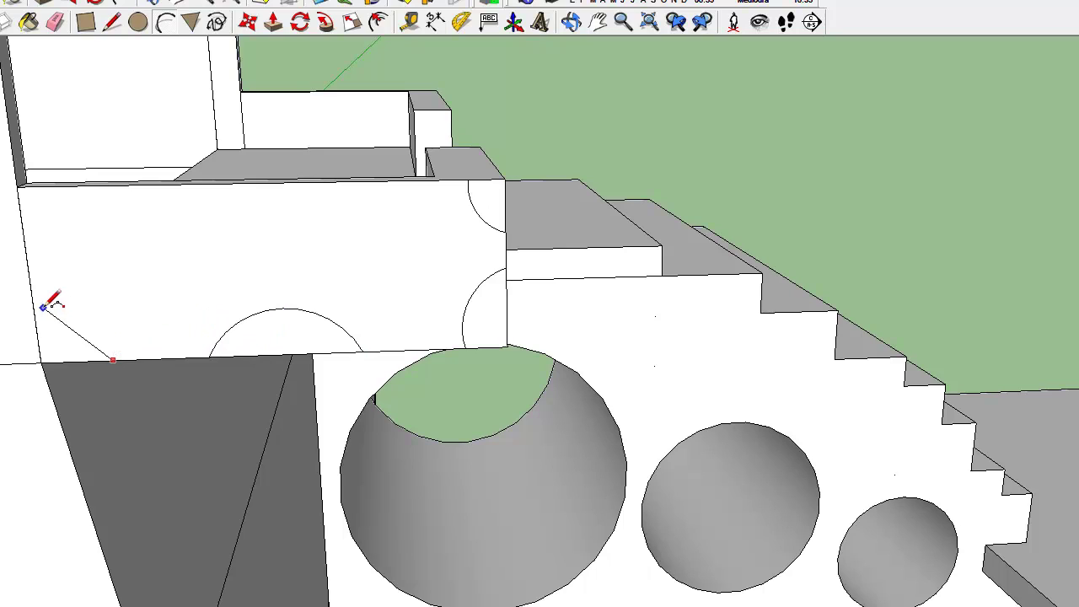
pyautogui.click(33, 295)
pyautogui.click(65, 293)
# Extrude the half-circle cove and the upper rounded profile along the wall.
pyautogui.click(274, 22)
pyautogui.moveTo(278, 169)
pyautogui.mouseDown(button='middle')
pyautogui.moveTo(272, 219)
pyautogui.moveTo(48, 222)
pyautogui.mouseUp(button='middle')
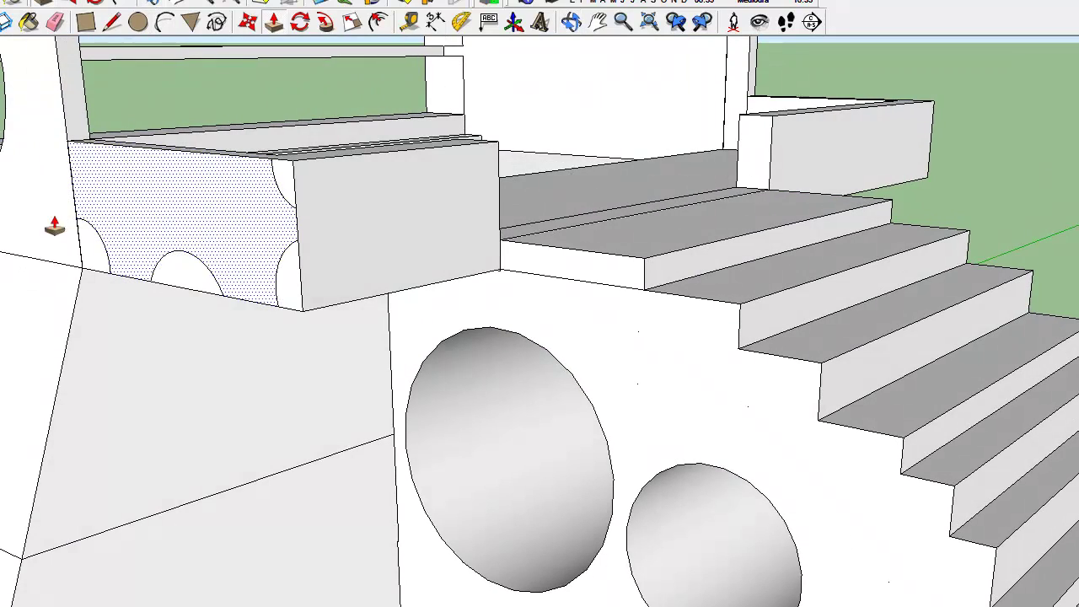
pyautogui.moveTo(301, 285); pyautogui.dragTo(501, 260)
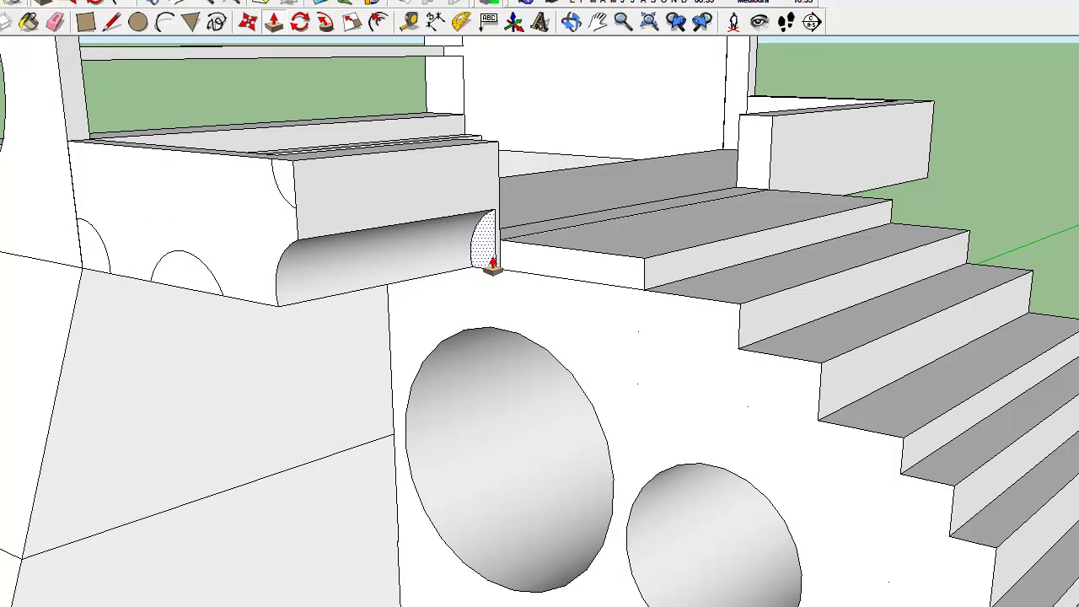
pyautogui.moveTo(373, 253); pyautogui.dragTo(381, 254, button='middle')
pyautogui.moveTo(296, 187); pyautogui.dragTo(494, 171)
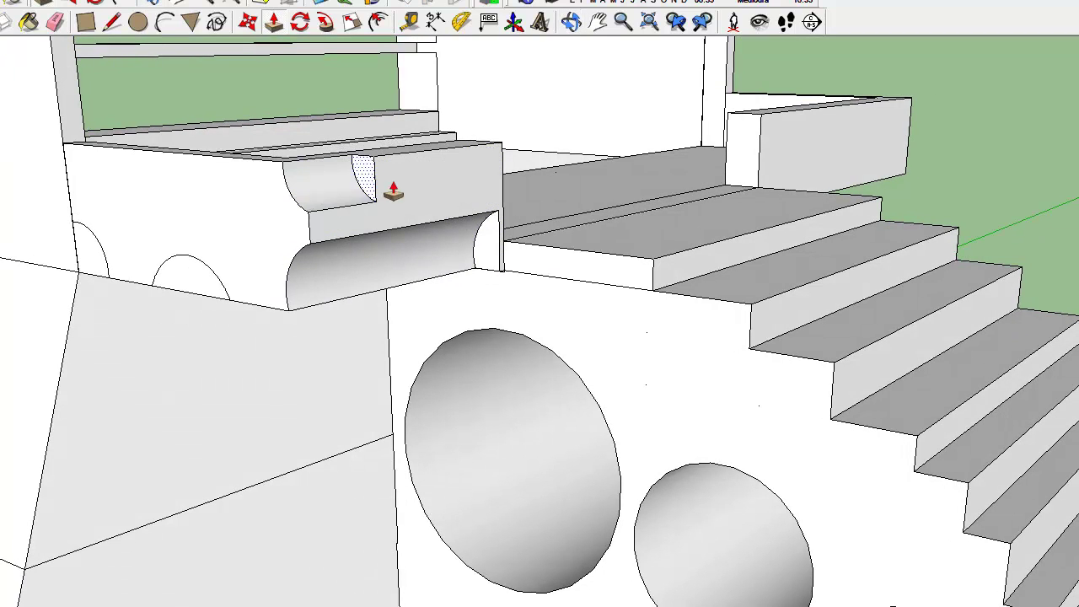
# Extrude the semicircle and small arch faces into half-cylinder notches.
pyautogui.moveTo(604, 218); pyautogui.dragTo(607, 92, button='middle')
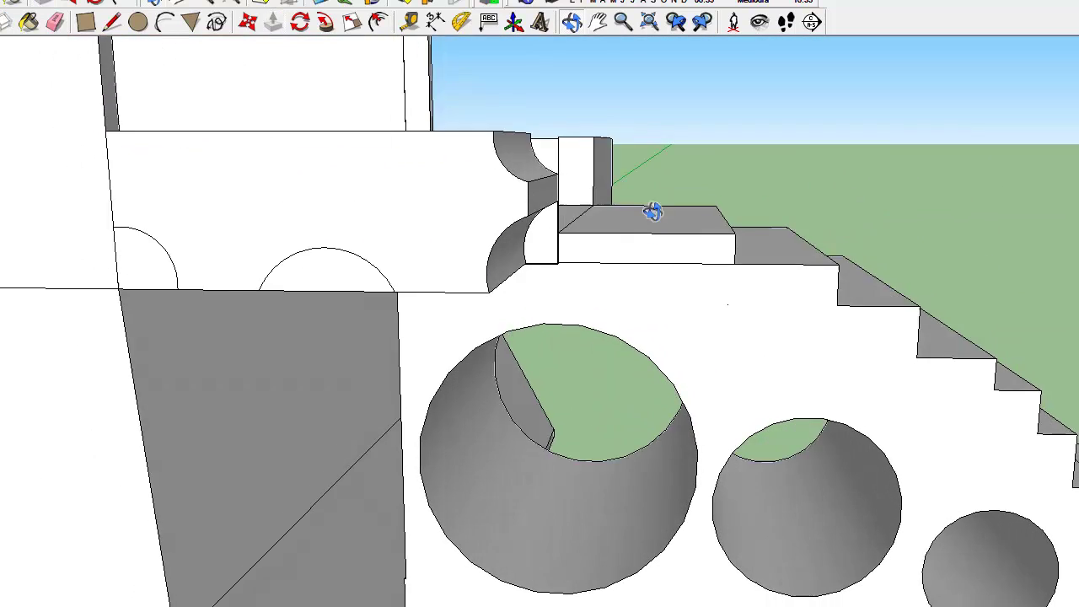
pyautogui.moveTo(310, 173); pyautogui.dragTo(374, 240)
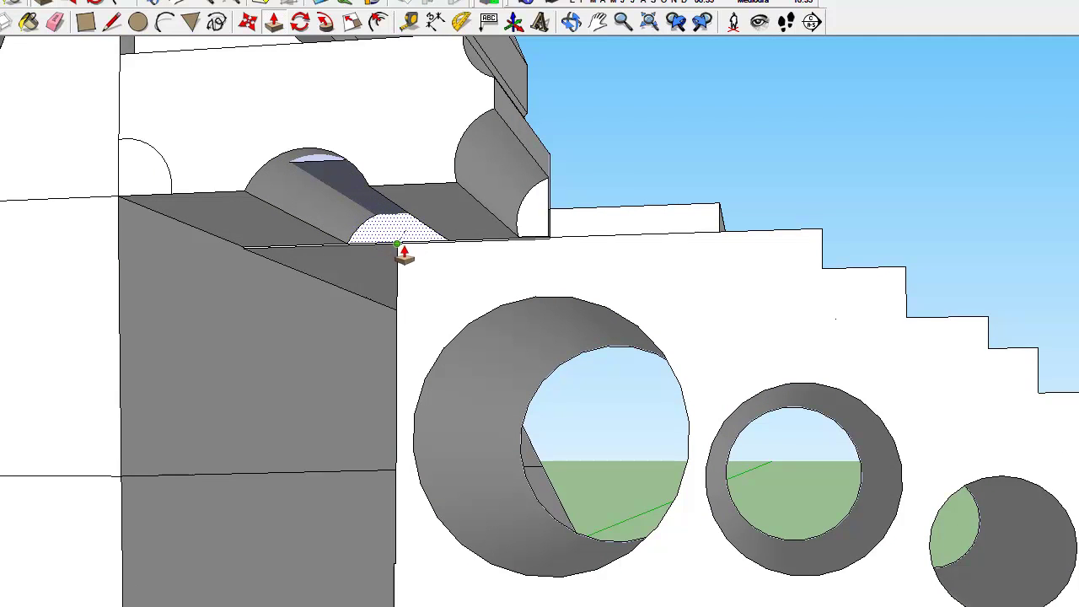
pyautogui.moveTo(180, 228)
pyautogui.mouseDown(button='middle')
pyautogui.moveTo(311, 504)
pyautogui.moveTo(385, 463)
pyautogui.mouseUp(button='middle')
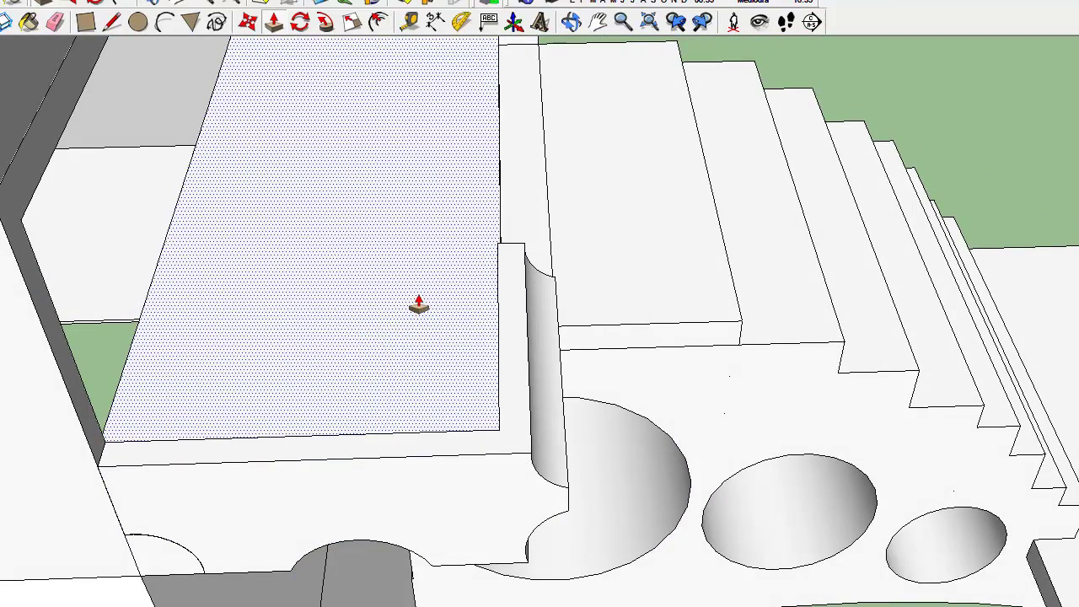
pyautogui.moveTo(419, 306); pyautogui.dragTo(102, 96, button='middle')
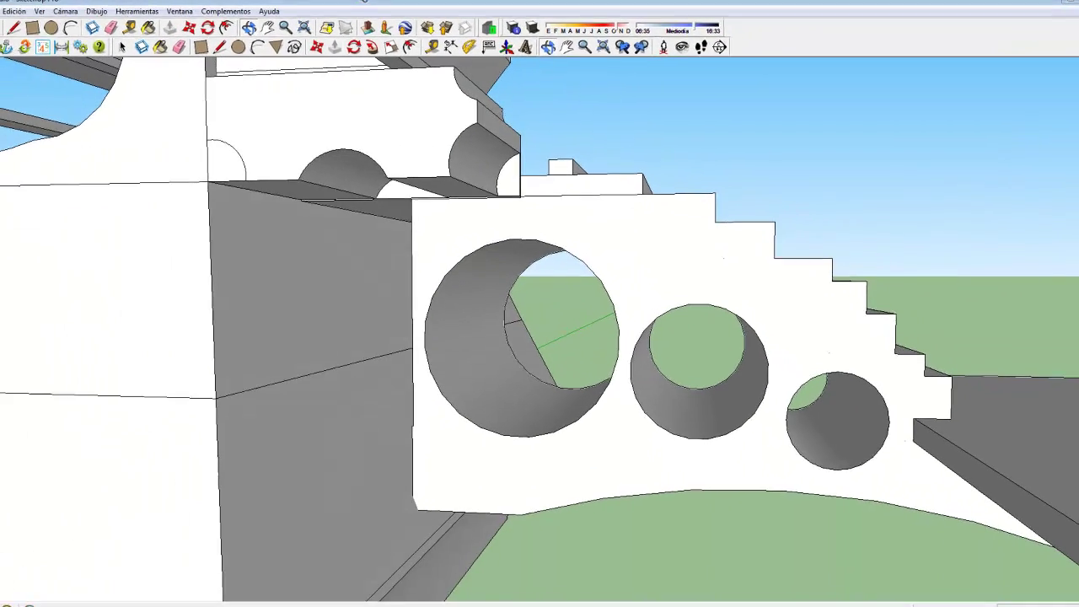
pyautogui.click(240, 174)
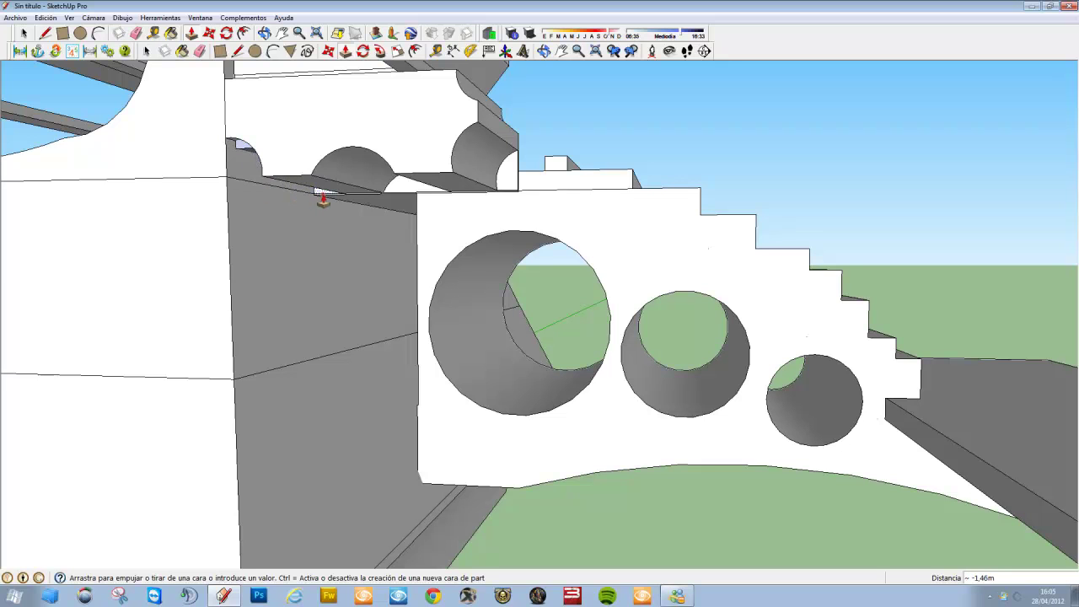
pyautogui.click(325, 199)
pyautogui.moveTo(325, 199); pyautogui.dragTo(315, 161, button='middle')
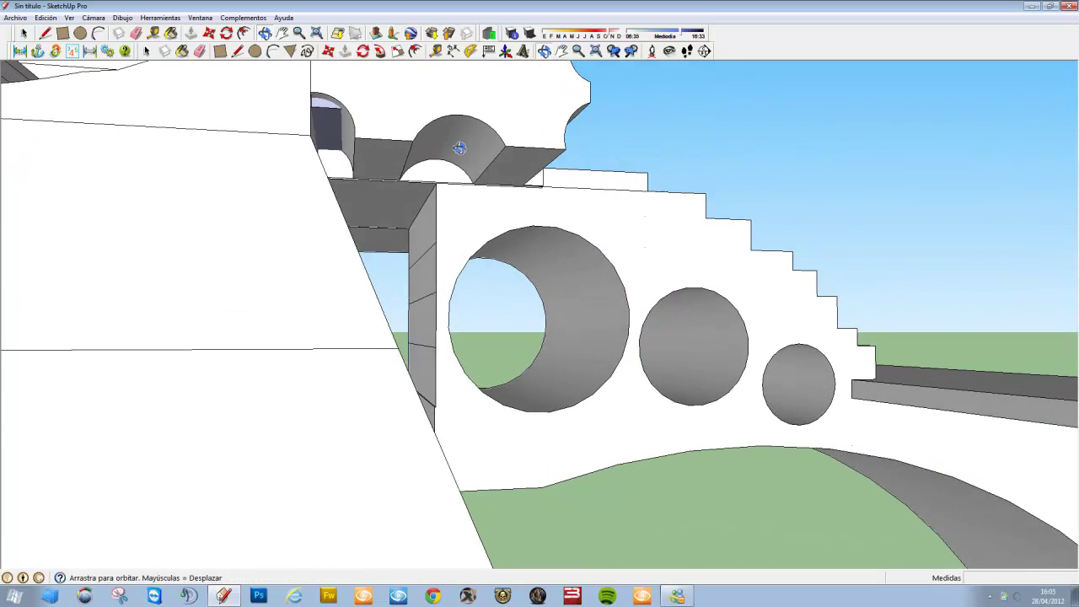
pyautogui.click(307, 145)
pyautogui.moveTo(307, 135)
pyautogui.mouseDown(button='middle')
pyautogui.moveTo(362, 144)
pyautogui.moveTo(265, 357)
pyautogui.moveTo(535, 299)
pyautogui.moveTo(645, 240)
pyautogui.moveTo(144, 345)
pyautogui.moveTo(234, 208)
pyautogui.moveTo(436, 172)
pyautogui.moveTo(271, 375)
pyautogui.moveTo(405, 309)
pyautogui.moveTo(494, 292)
pyautogui.moveTo(487, 267)
pyautogui.mouseUp(button='middle')
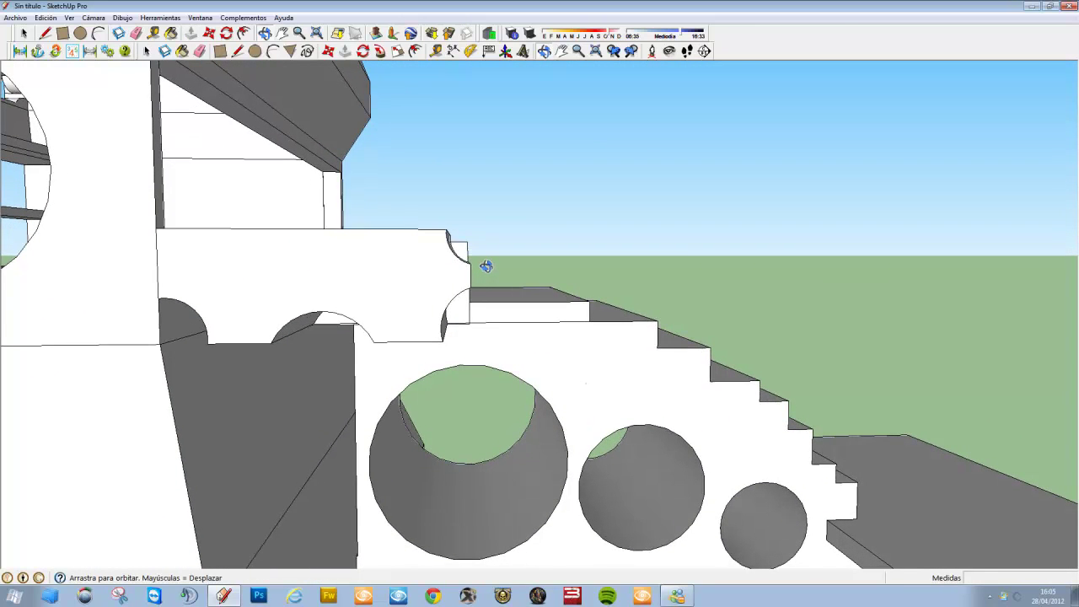
# Draw two arcs on the parapet's end face.
pyautogui.scroll(2, 486, 266)
pyautogui.scroll(2, 482, 269)
pyautogui.scroll(3, 465, 258)
pyautogui.scroll(2, 453, 248)
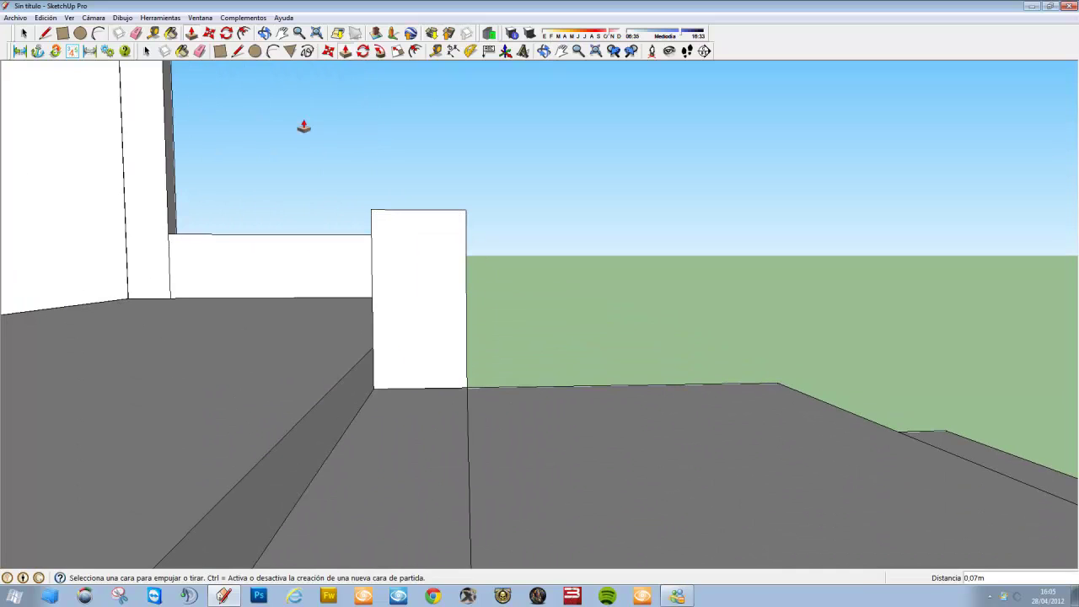
pyautogui.click(98, 32)
pyautogui.click(429, 211)
pyautogui.click(467, 269)
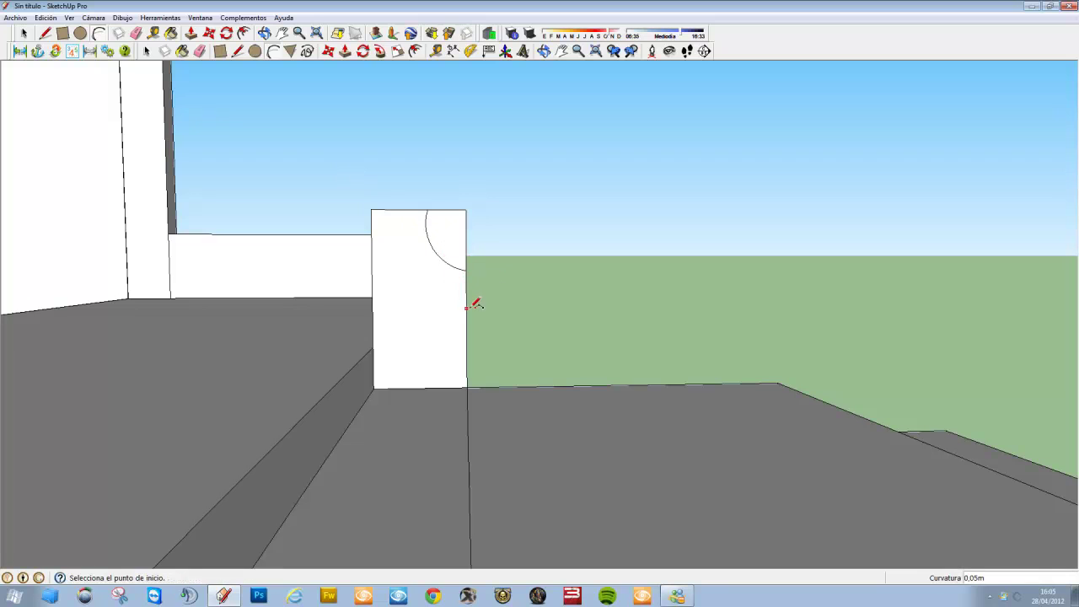
pyautogui.click(466, 377)
pyautogui.click(466, 308)
pyautogui.click(442, 341)
pyautogui.moveTo(443, 341); pyautogui.dragTo(348, 319, button='middle')
# Push/pull both arc faces along the wall into two concave grooves.
pyautogui.click(272, 50)
pyautogui.click(191, 33)
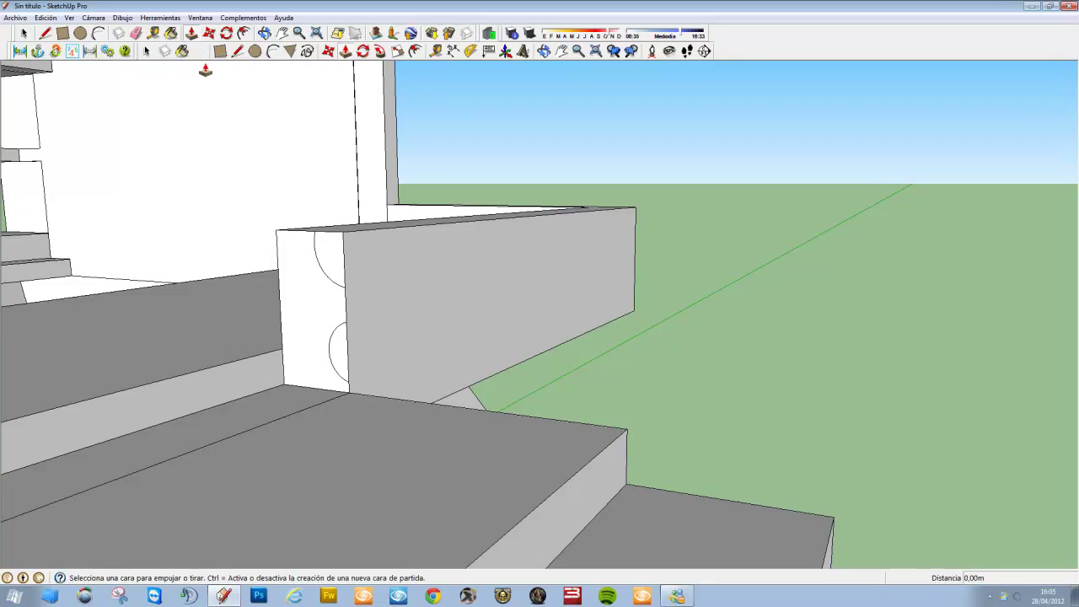
pyautogui.click(331, 259)
pyautogui.click(629, 229)
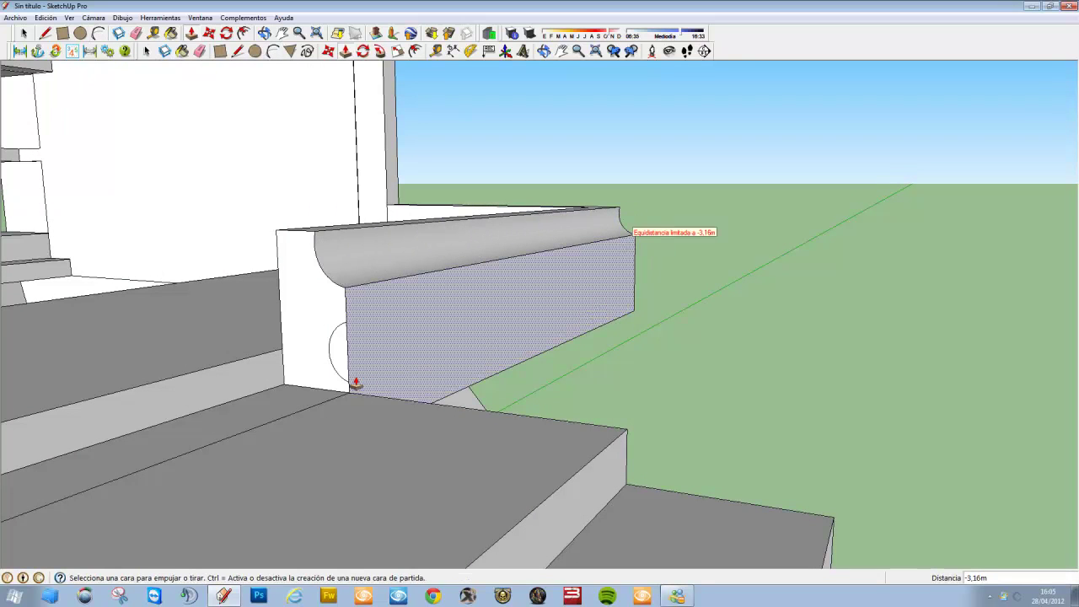
pyautogui.click(346, 361)
pyautogui.moveTo(537, 289)
pyautogui.mouseDown(button='middle')
pyautogui.moveTo(657, 362)
pyautogui.moveTo(767, 338)
pyautogui.moveTo(588, 237)
pyautogui.mouseUp(button='middle')
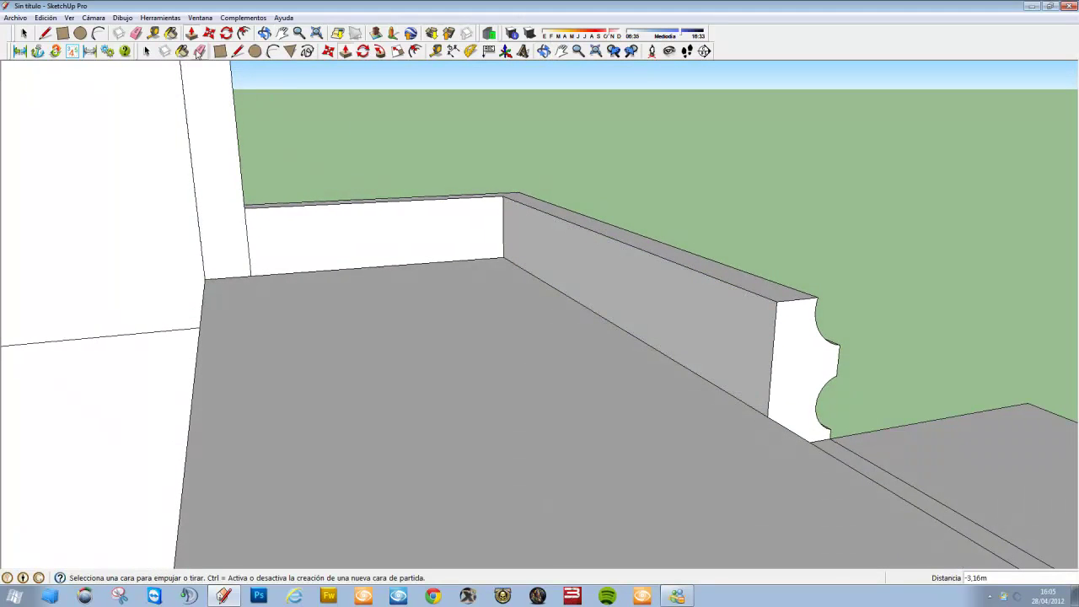
# Draw an arc on the moulding's other end, undoing a mistaken inward push.
pyautogui.click(98, 32)
pyautogui.click(798, 301)
pyautogui.click(769, 378)
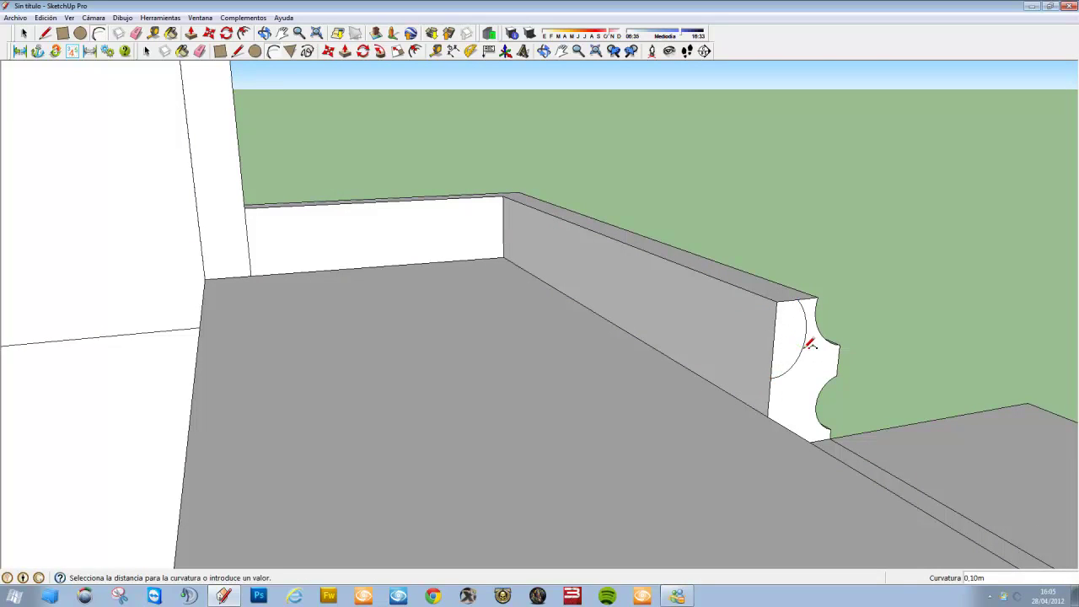
pyautogui.click(770, 386)
pyautogui.click(191, 32)
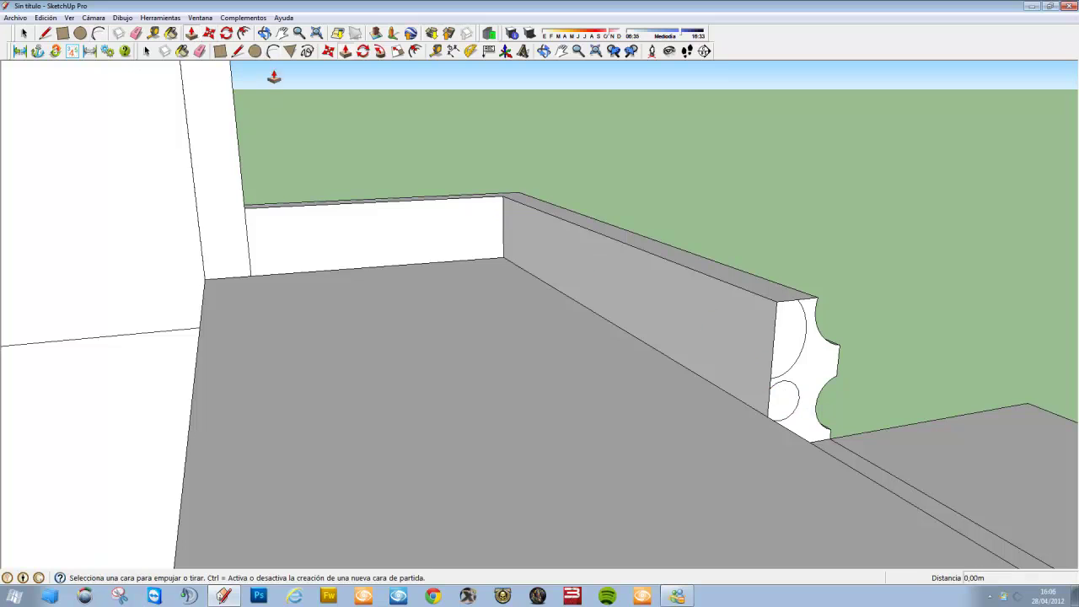
pyautogui.click(783, 357)
pyautogui.click(730, 322)
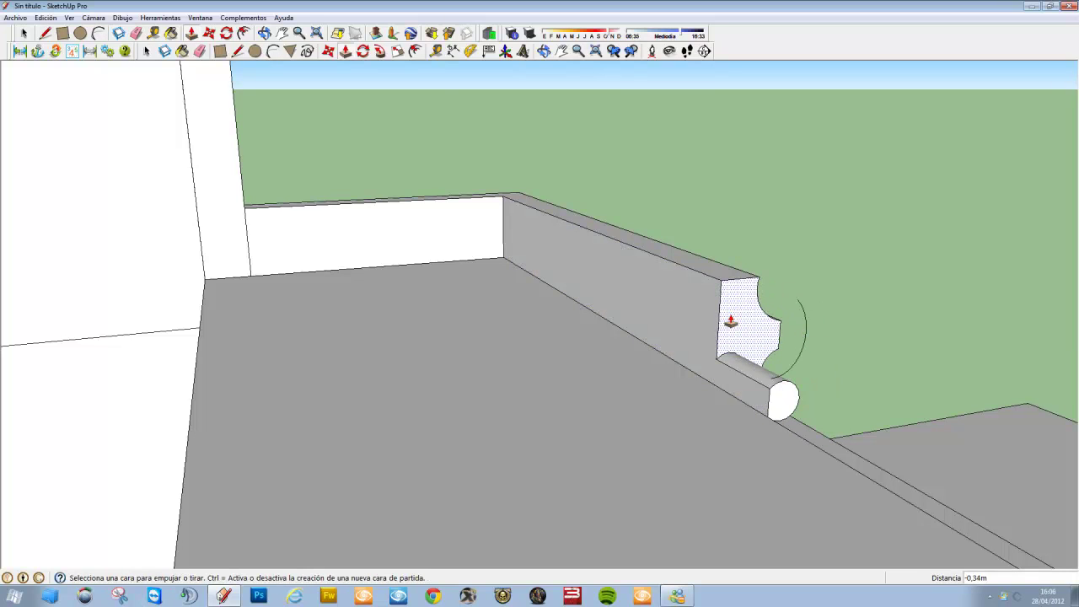
pyautogui.hotkey('ctrl', 'z')
pyautogui.moveTo(878, 335); pyautogui.dragTo(619, 298, button='middle')
# Draw two arcs on the second parapet block's end face.
pyautogui.click(99, 35)
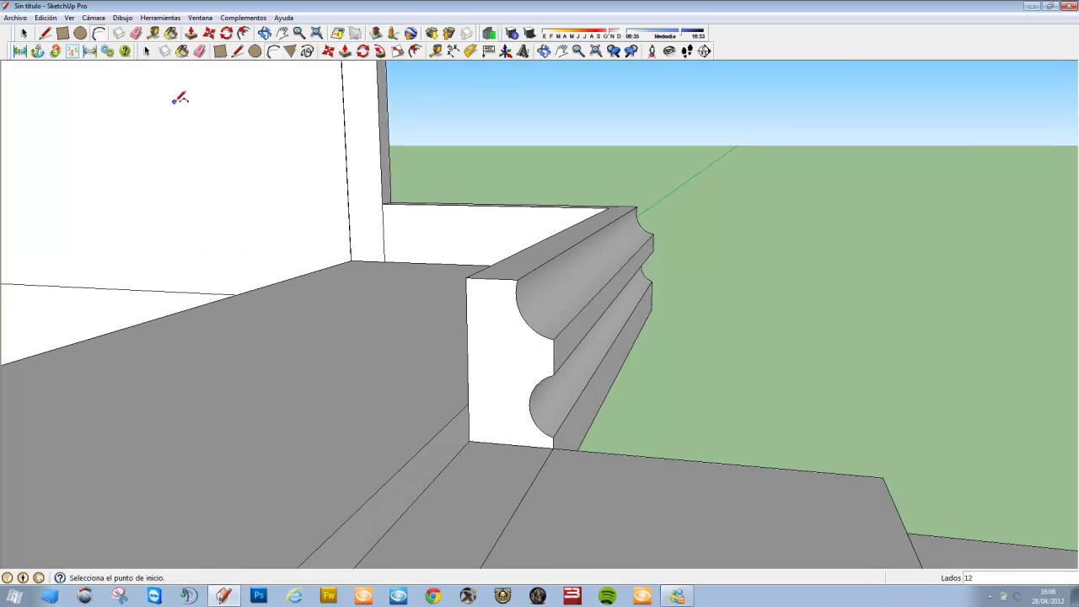
pyautogui.click(493, 276)
pyautogui.click(469, 355)
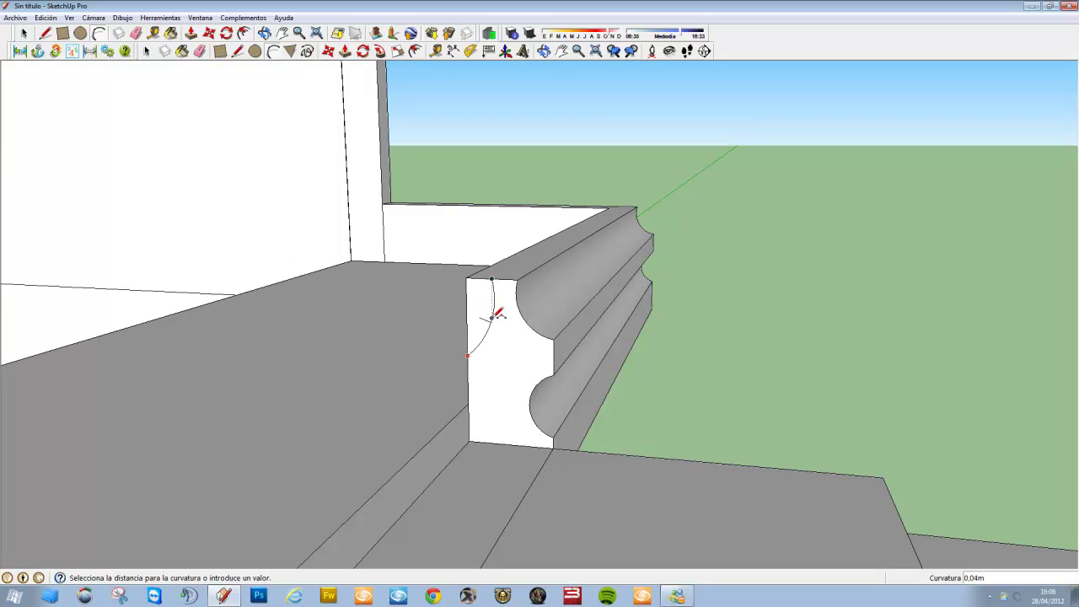
pyautogui.click(469, 380)
pyautogui.click(510, 441)
pyautogui.click(507, 417)
pyautogui.moveTo(507, 417); pyautogui.dragTo(538, 344, button='middle')
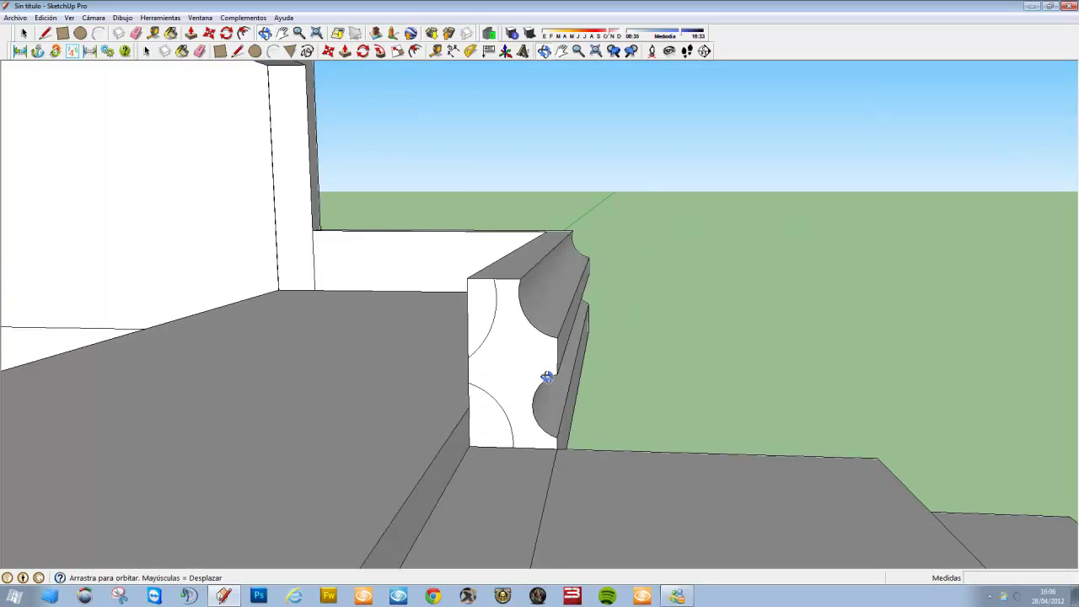
# Extrude the arc faces about 2.99 m along the block into a two-groove moulding.
pyautogui.click(153, 33)
pyautogui.moveTo(477, 312)
pyautogui.mouseDown(button='middle')
pyautogui.moveTo(651, 404)
pyautogui.moveTo(545, 345)
pyautogui.mouseUp(button='middle')
pyautogui.moveTo(489, 309); pyautogui.dragTo(240, 226)
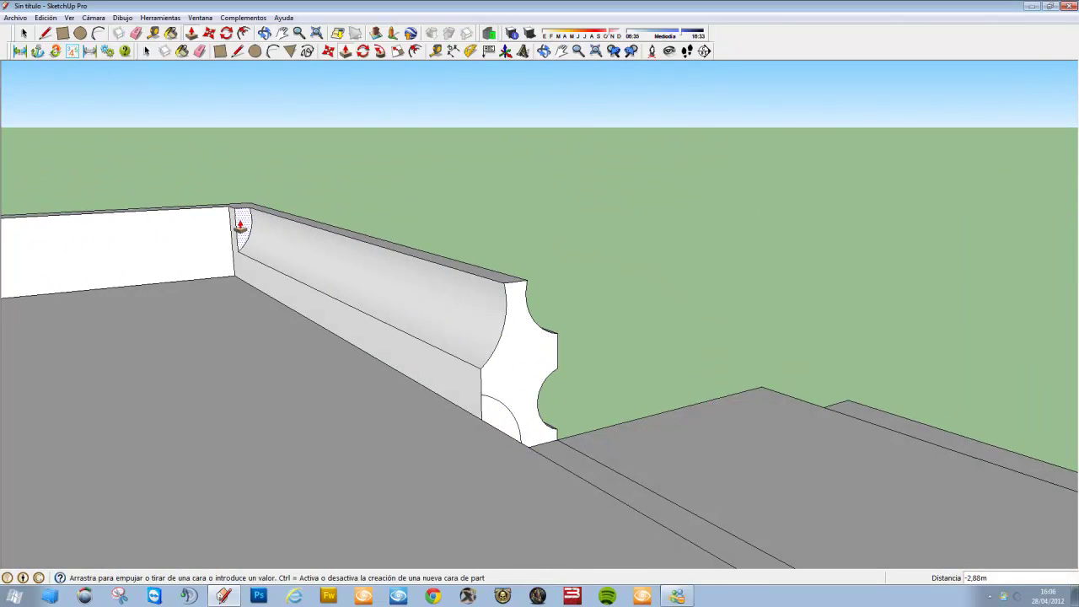
pyautogui.moveTo(506, 432); pyautogui.dragTo(241, 284)
pyautogui.moveTo(241, 285)
pyautogui.mouseDown(button='middle')
pyautogui.moveTo(267, 288)
pyautogui.moveTo(132, 277)
pyautogui.moveTo(253, 289)
pyautogui.moveTo(106, 301)
pyautogui.moveTo(4, 249)
pyautogui.moveTo(166, 279)
pyautogui.moveTo(147, 285)
pyautogui.moveTo(228, 289)
pyautogui.mouseUp(button='middle')
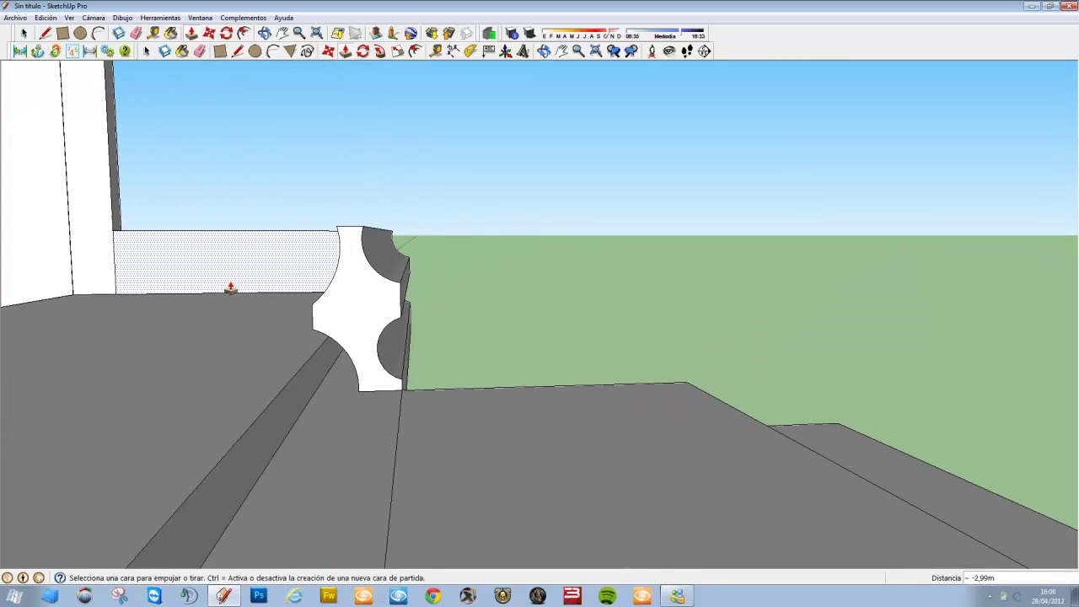
pyautogui.moveTo(306, 270); pyautogui.dragTo(360, 270)
pyautogui.click(360, 270)
# Extrude the small half-round face 1.91 m along the moulding between the two grooves.
pyautogui.moveTo(730, 337); pyautogui.dragTo(673, 297, button='middle')
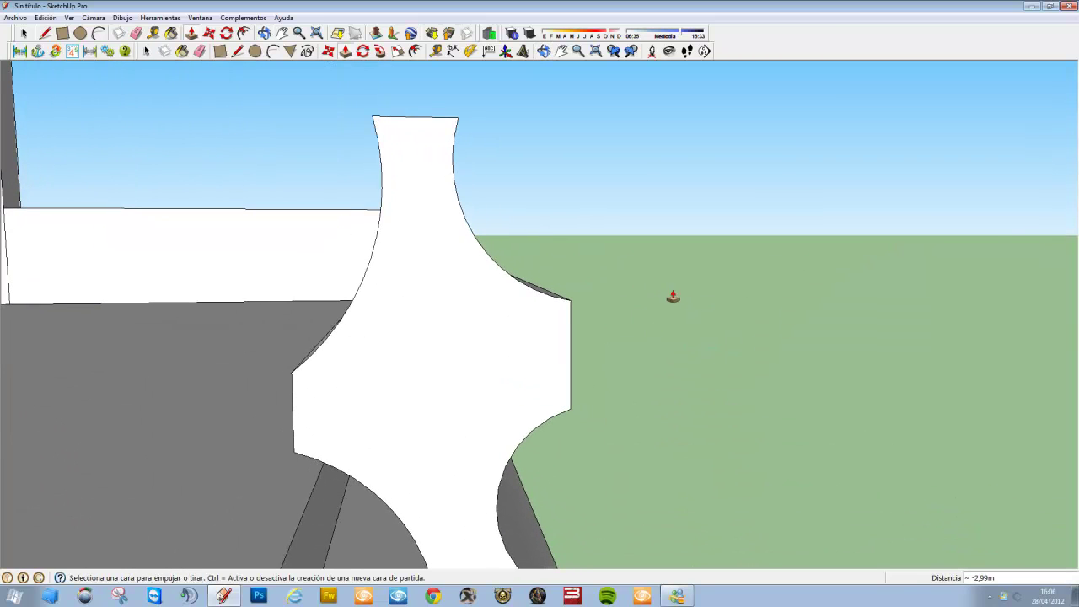
pyautogui.click(80, 33)
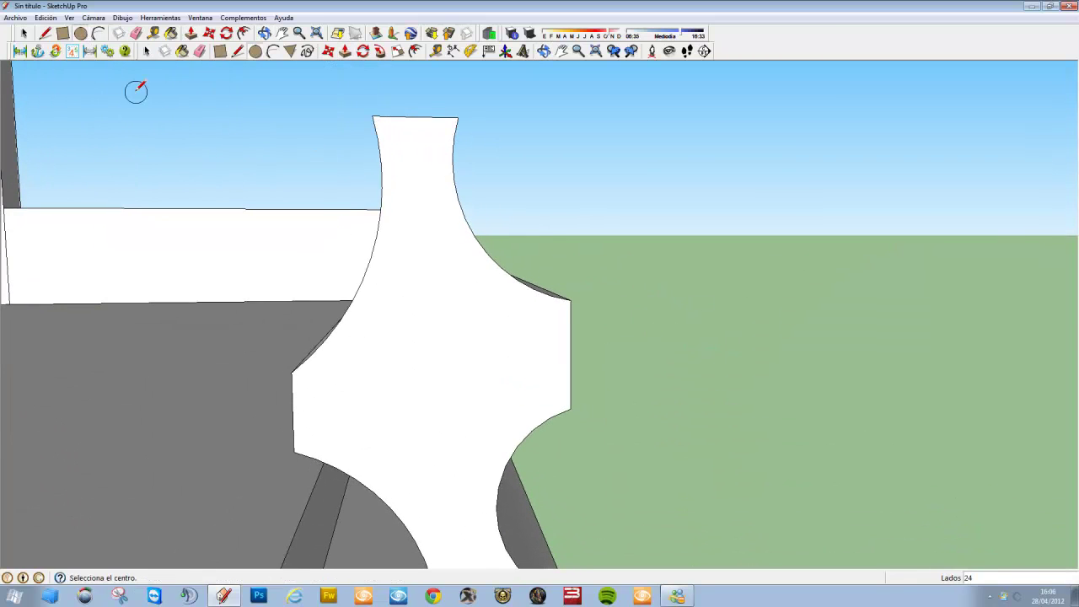
pyautogui.click(100, 33)
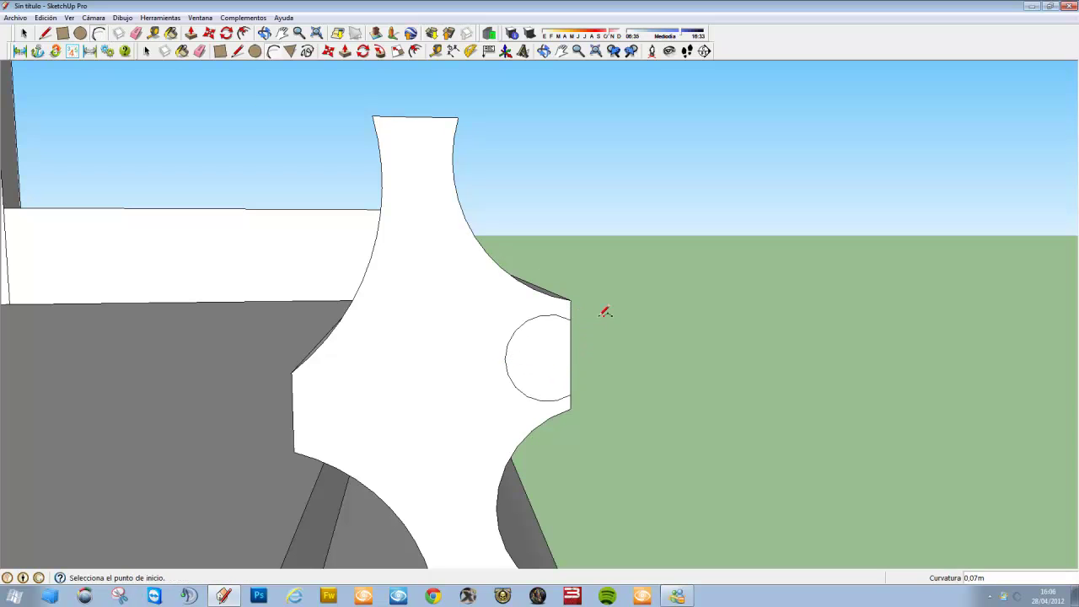
pyautogui.moveTo(605, 313); pyautogui.dragTo(284, 306, button='middle')
pyautogui.click(191, 33)
pyautogui.click(544, 384)
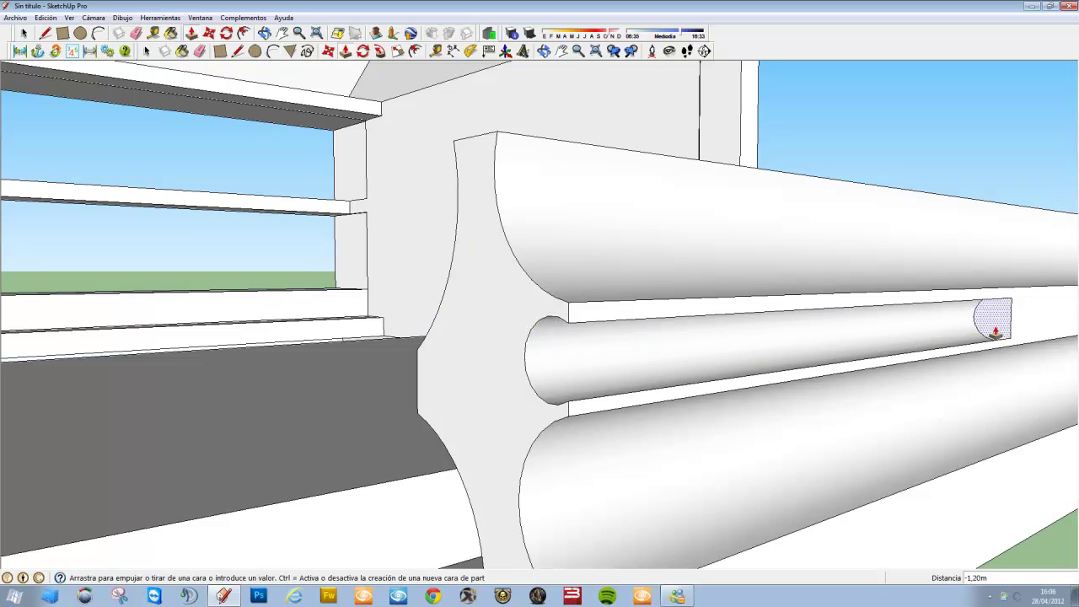
pyautogui.moveTo(995, 333); pyautogui.dragTo(430, 366, button='middle')
pyautogui.click(380, 376)
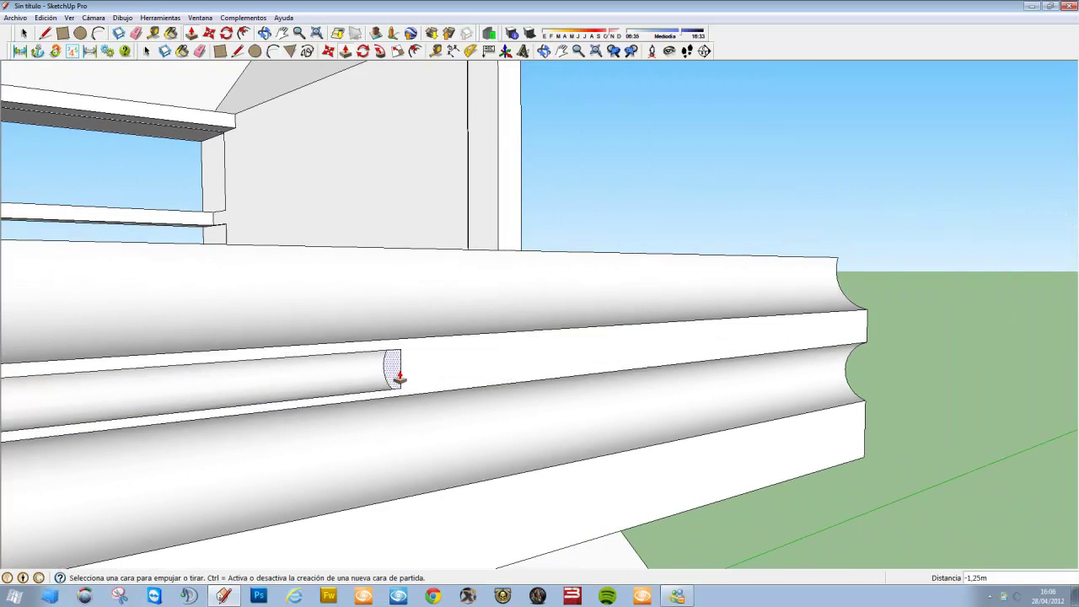
pyautogui.click(399, 378)
pyautogui.click(955, 330)
pyautogui.moveTo(955, 331)
pyautogui.mouseDown(button='middle')
pyautogui.moveTo(944, 260)
pyautogui.moveTo(528, 294)
pyautogui.moveTo(330, 289)
pyautogui.moveTo(294, 234)
pyautogui.moveTo(422, 345)
pyautogui.moveTo(663, 379)
pyautogui.moveTo(604, 244)
pyautogui.moveTo(354, 221)
pyautogui.moveTo(191, 251)
pyautogui.moveTo(365, 310)
pyautogui.mouseUp(button='middle')
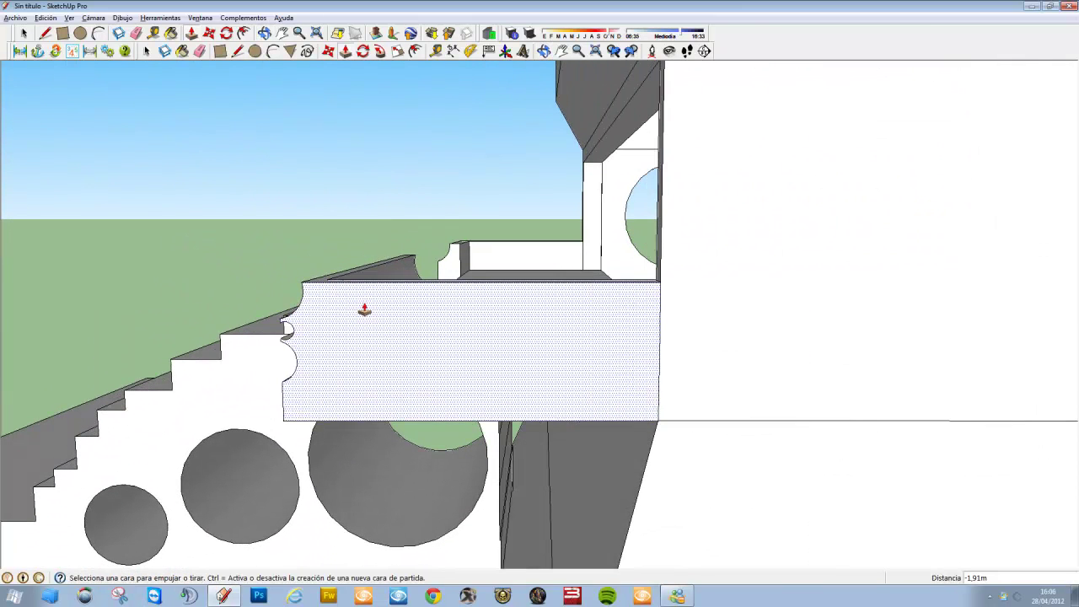
# Outline an inset rectangular panel on the parapet block's end face, undoing a trial pull.
pyautogui.click(64, 33)
pyautogui.click(324, 295)
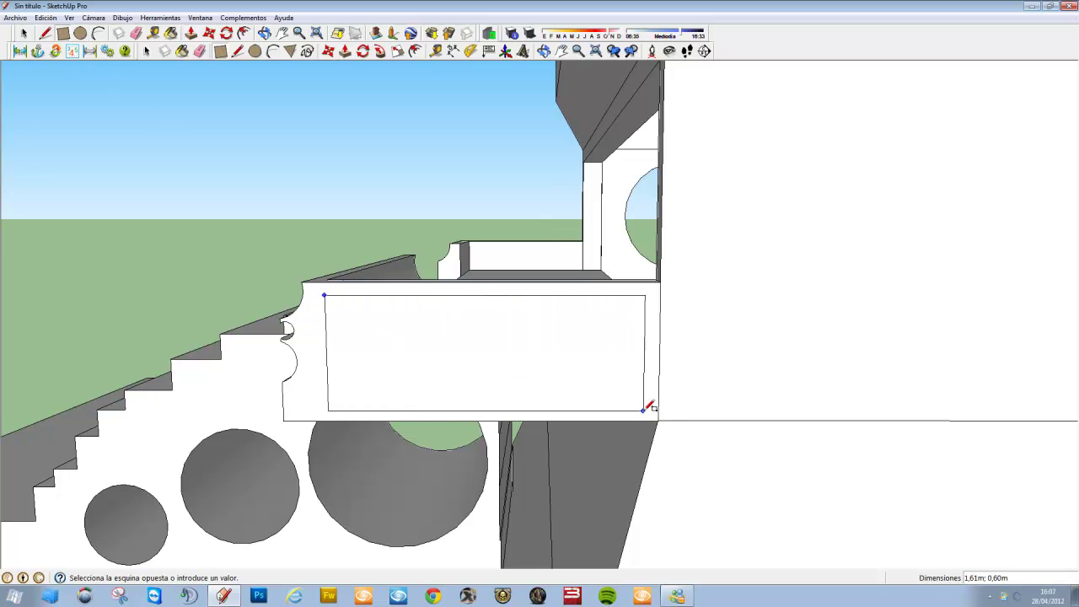
pyautogui.moveTo(560, 365); pyautogui.dragTo(732, 367, button='middle')
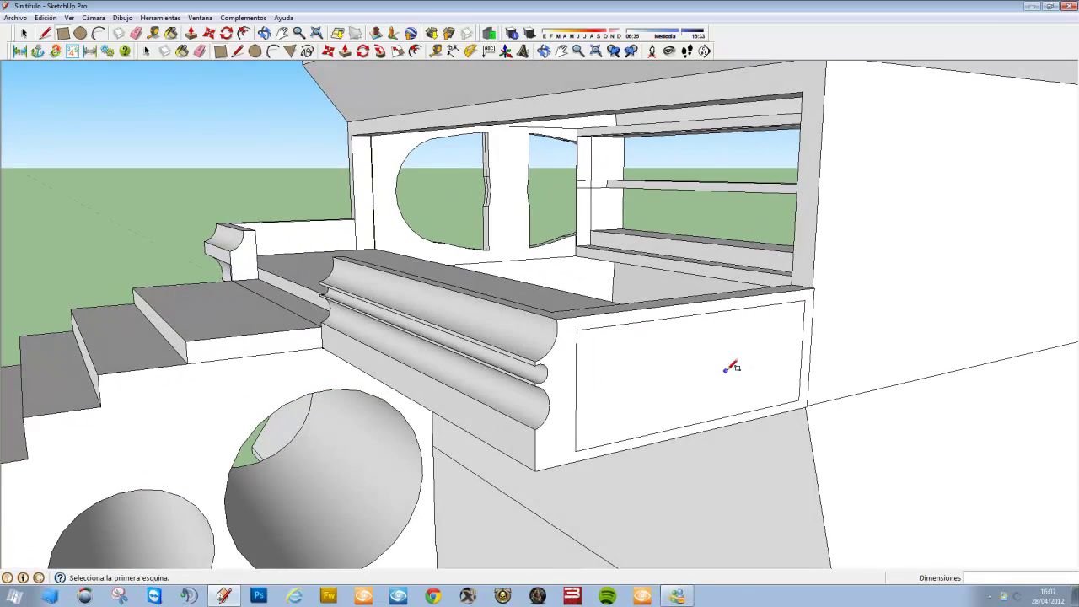
pyautogui.click(200, 50)
pyautogui.moveTo(651, 364); pyautogui.dragTo(677, 376)
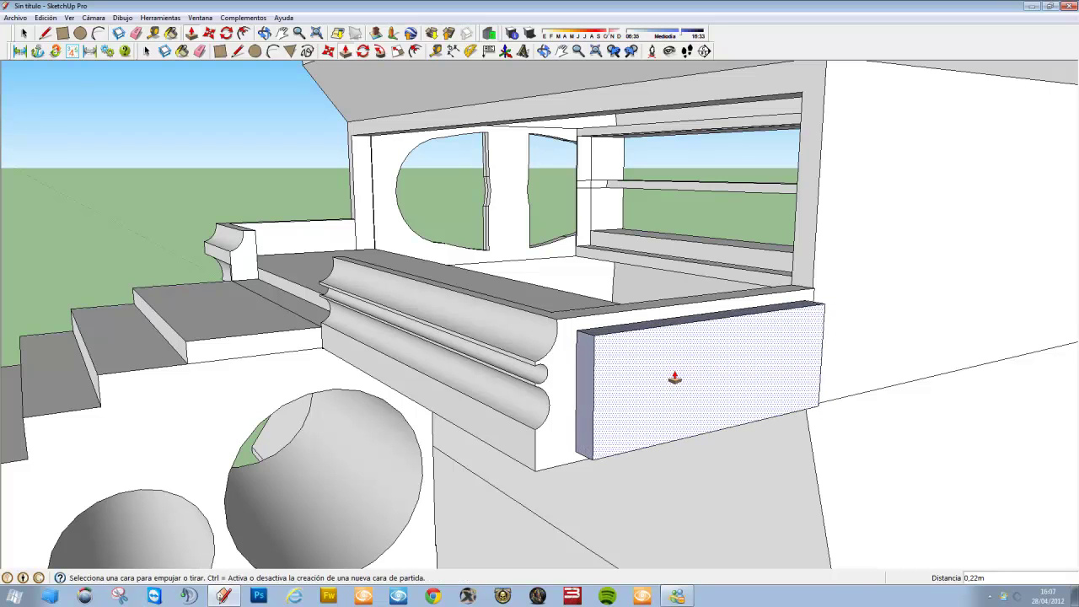
pyautogui.hotkey('ctrl', 'z')
pyautogui.moveTo(732, 376)
pyautogui.mouseDown(button='middle')
pyautogui.moveTo(646, 323)
pyautogui.moveTo(415, 255)
pyautogui.mouseUp(button='middle')
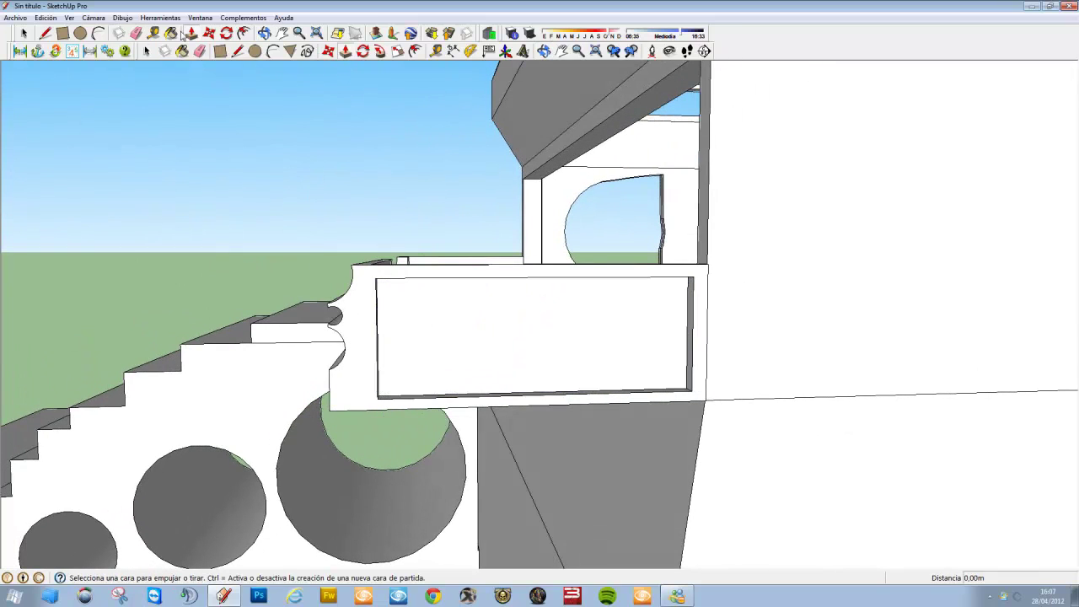
# Scale the inset panel face and extrude it outward 0,38m from the wall.
pyautogui.click(399, 51)
pyautogui.click(523, 337)
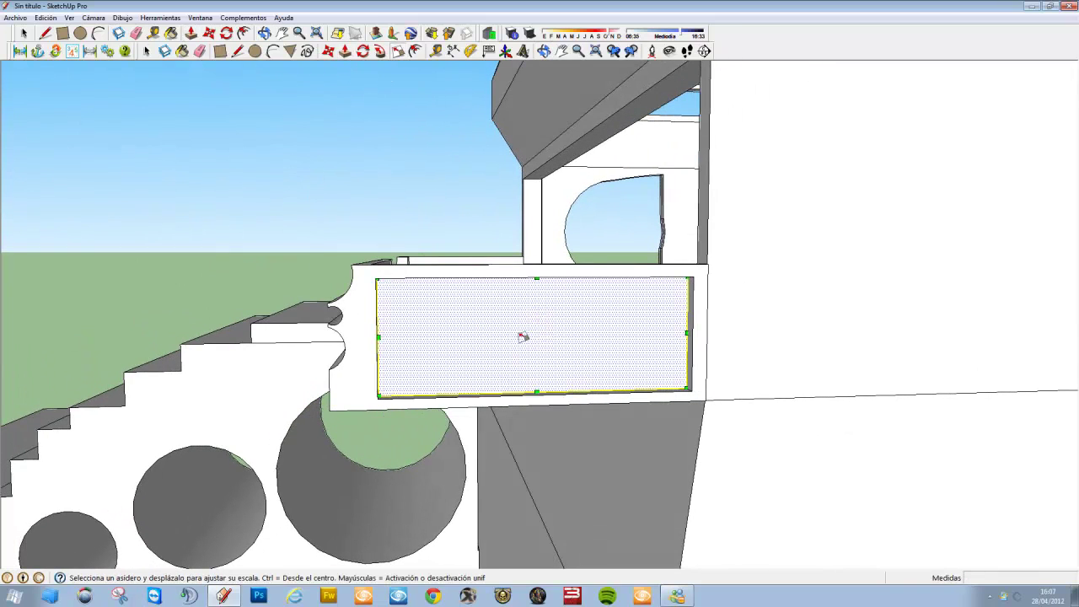
pyautogui.moveTo(379, 393); pyautogui.dragTo(393, 392)
pyautogui.moveTo(393, 391)
pyautogui.mouseDown(button='middle')
pyautogui.moveTo(514, 328)
pyautogui.moveTo(679, 322)
pyautogui.mouseUp(button='middle')
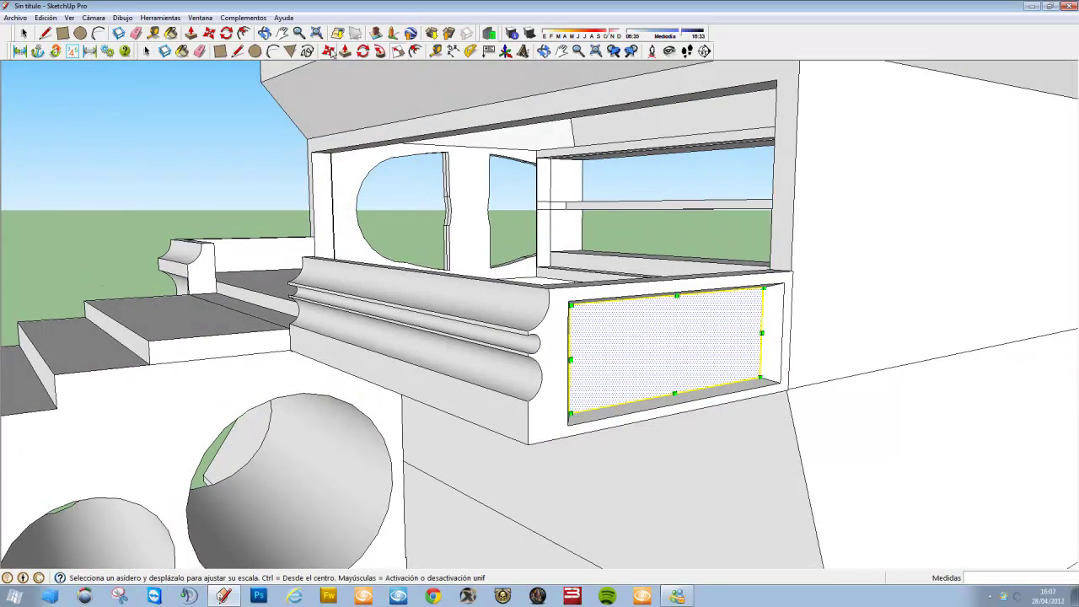
pyautogui.click(345, 51)
pyautogui.moveTo(661, 363); pyautogui.dragTo(704, 368)
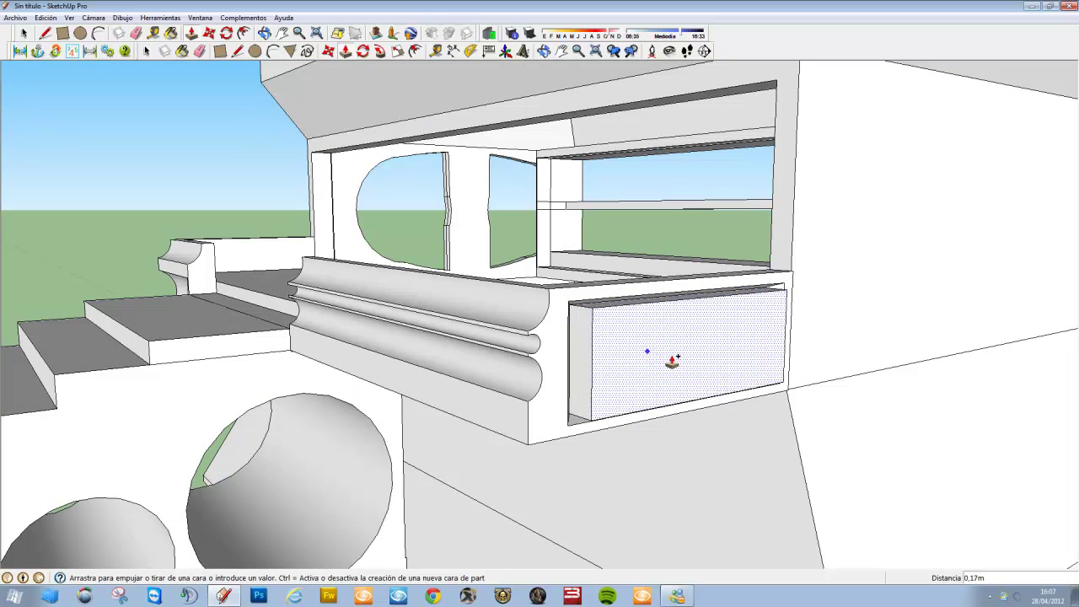
pyautogui.click(703, 367)
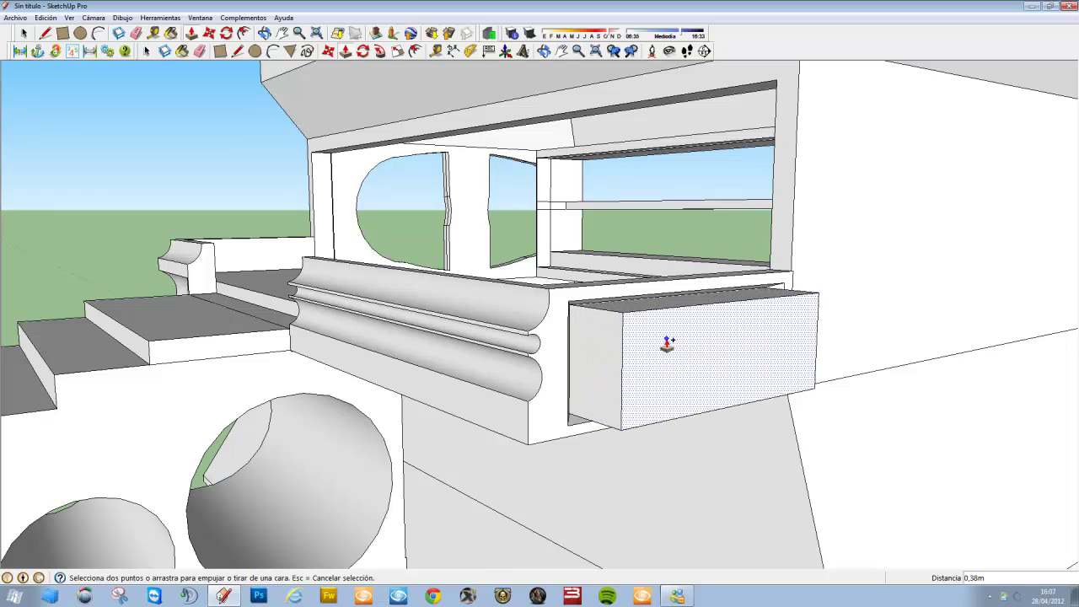
# Scale the projecting front face to 0,58 and push it slightly inward.
pyautogui.click(400, 52)
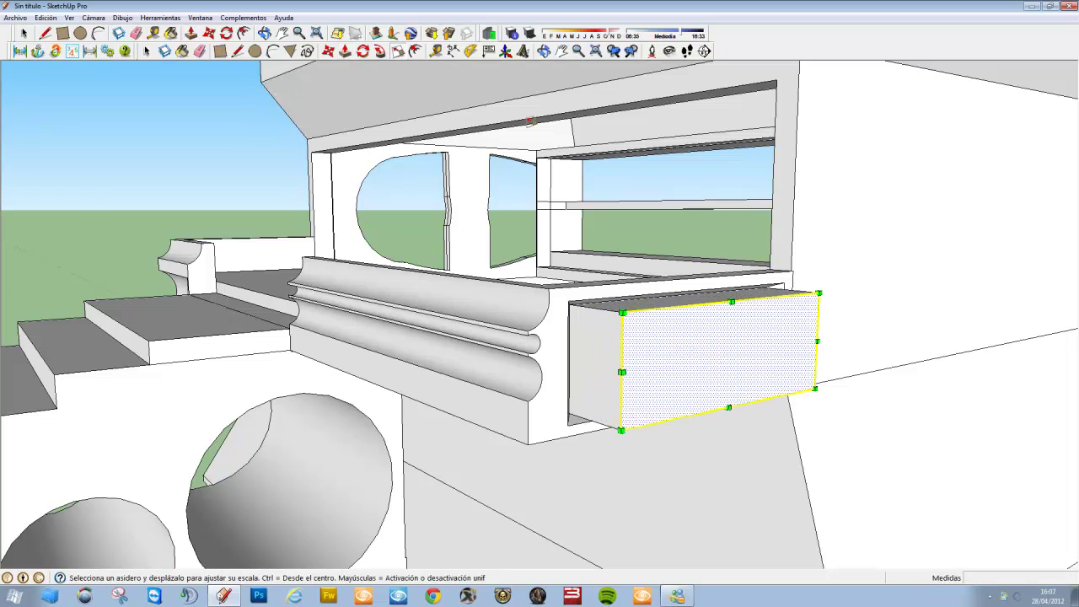
pyautogui.moveTo(622, 429); pyautogui.dragTo(661, 386)
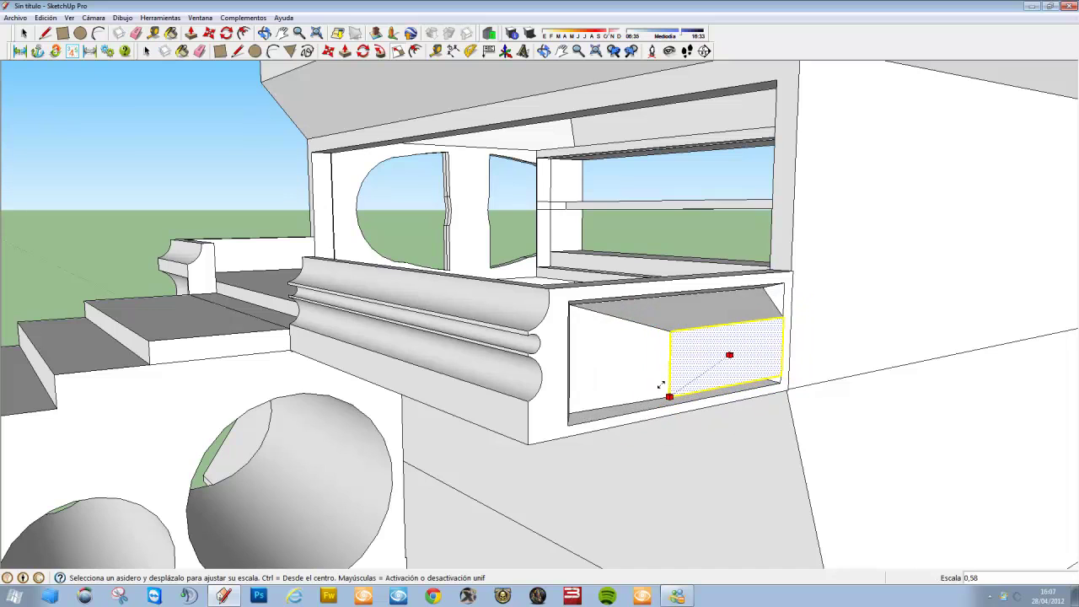
pyautogui.moveTo(661, 361); pyautogui.dragTo(784, 359, button='middle')
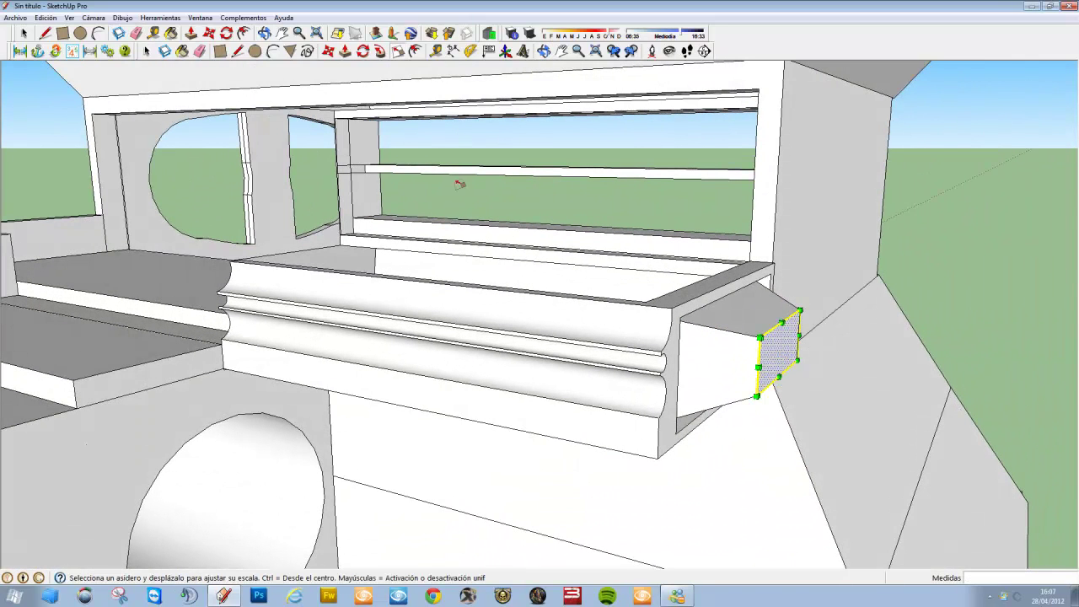
pyautogui.click(190, 33)
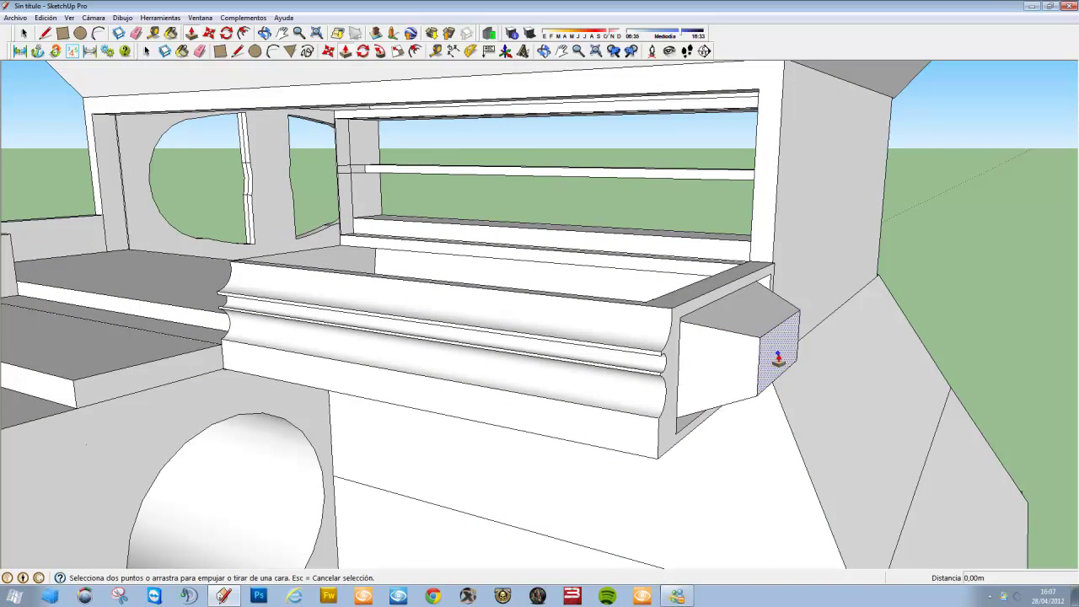
pyautogui.moveTo(778, 358); pyautogui.dragTo(769, 358)
pyautogui.moveTo(766, 356)
pyautogui.mouseDown(button='middle')
pyautogui.moveTo(661, 315)
pyautogui.moveTo(504, 200)
pyautogui.moveTo(345, 260)
pyautogui.moveTo(338, 274)
pyautogui.moveTo(514, 323)
pyautogui.moveTo(545, 241)
pyautogui.moveTo(486, 246)
pyautogui.moveTo(466, 299)
pyautogui.moveTo(279, 303)
pyautogui.moveTo(357, 304)
pyautogui.moveTo(516, 212)
pyautogui.moveTo(650, 111)
pyautogui.moveTo(784, 92)
pyautogui.moveTo(638, 140)
pyautogui.moveTo(593, 318)
pyautogui.moveTo(722, 446)
pyautogui.moveTo(632, 234)
pyautogui.moveTo(560, 207)
pyautogui.moveTo(374, 200)
pyautogui.moveTo(264, 101)
pyautogui.moveTo(284, 162)
pyautogui.moveTo(393, 287)
pyautogui.moveTo(559, 188)
pyautogui.moveTo(544, 446)
pyautogui.moveTo(489, 378)
pyautogui.moveTo(446, 224)
pyautogui.mouseUp(button='middle')
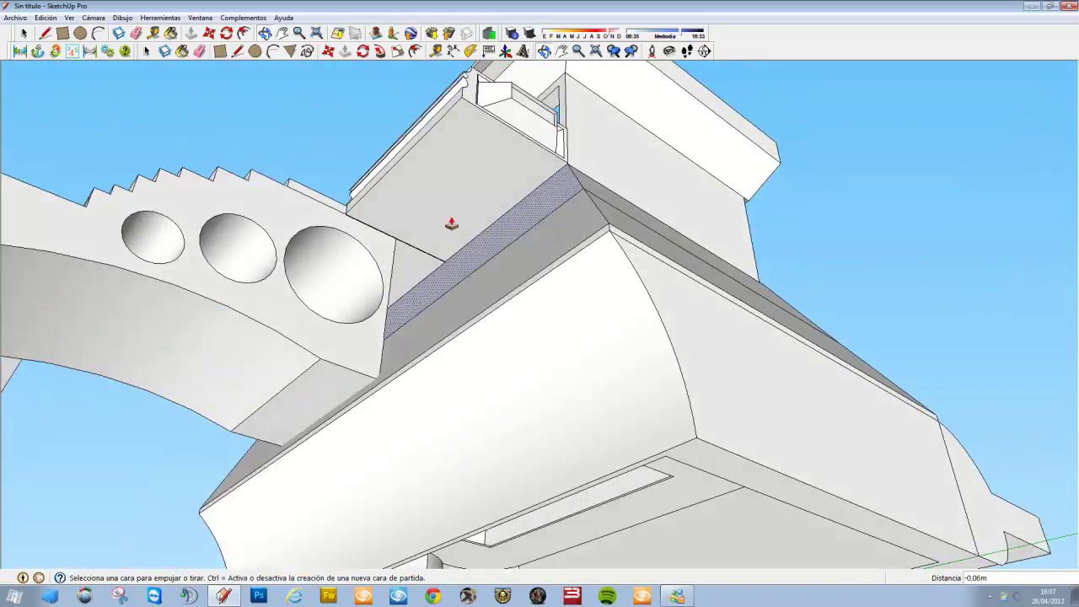
# Draw a small circle under the stairs and copy it three times in a row.
pyautogui.press('c')
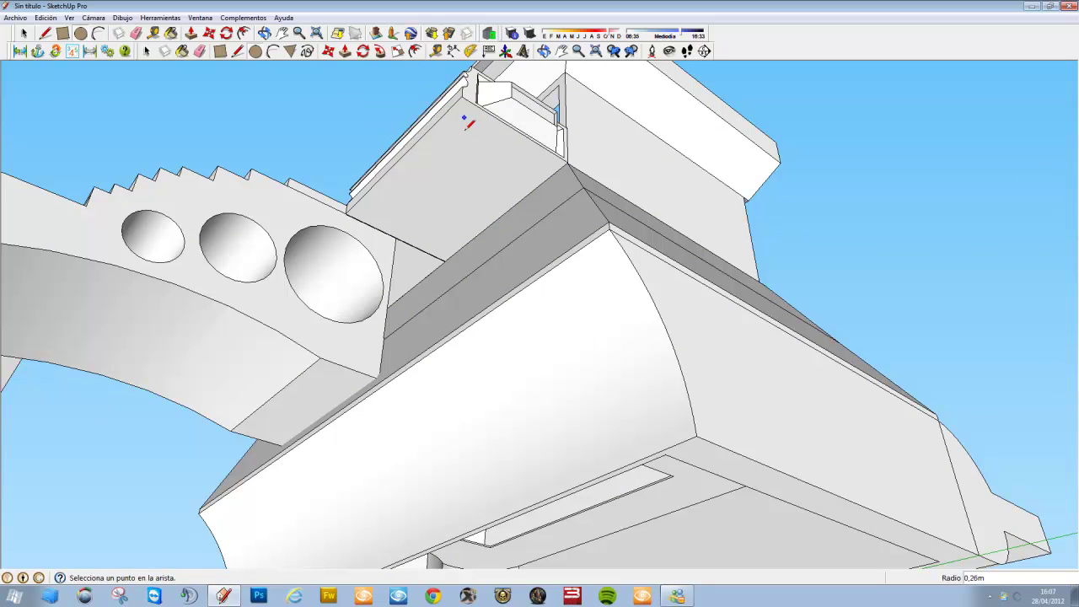
pyautogui.press('m')
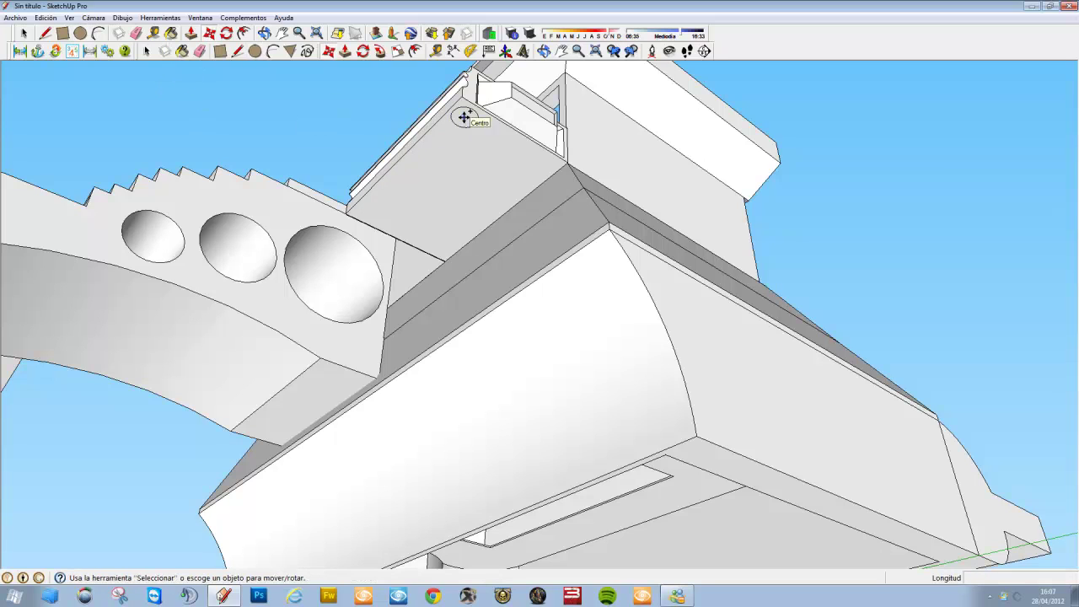
pyautogui.click(464, 117)
pyautogui.keyDown('ctrl'); pyautogui.click(465, 116); pyautogui.keyUp('ctrl')
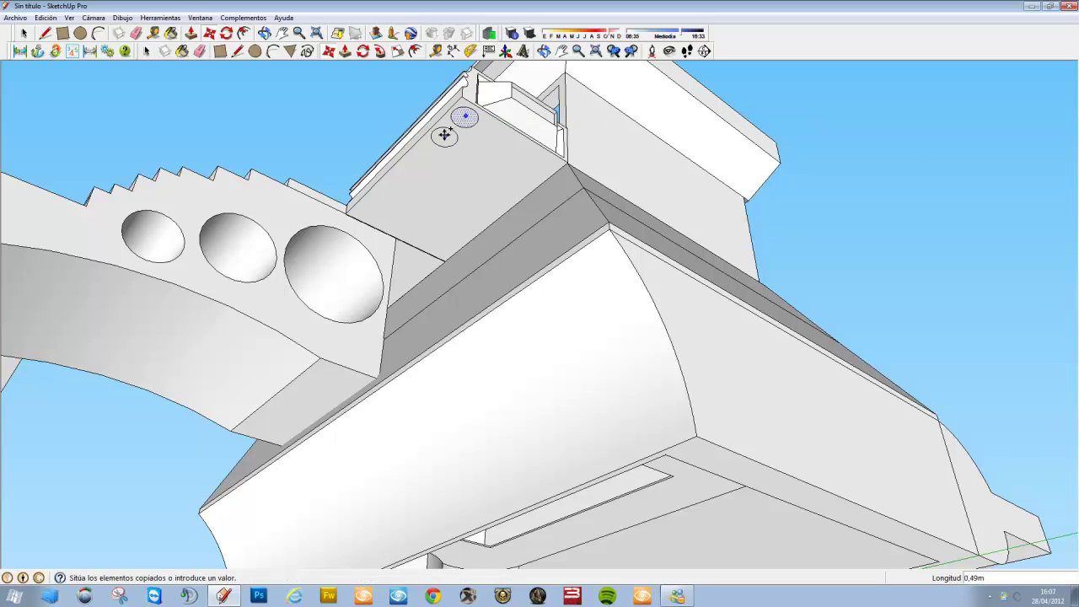
pyautogui.click(442, 141)
pyautogui.keyDown('ctrl'); pyautogui.click(442, 140); pyautogui.keyUp('ctrl')
pyautogui.click(408, 175)
pyautogui.keyDown('ctrl'); pyautogui.click(408, 175); pyautogui.keyUp('ctrl')
pyautogui.click(378, 207)
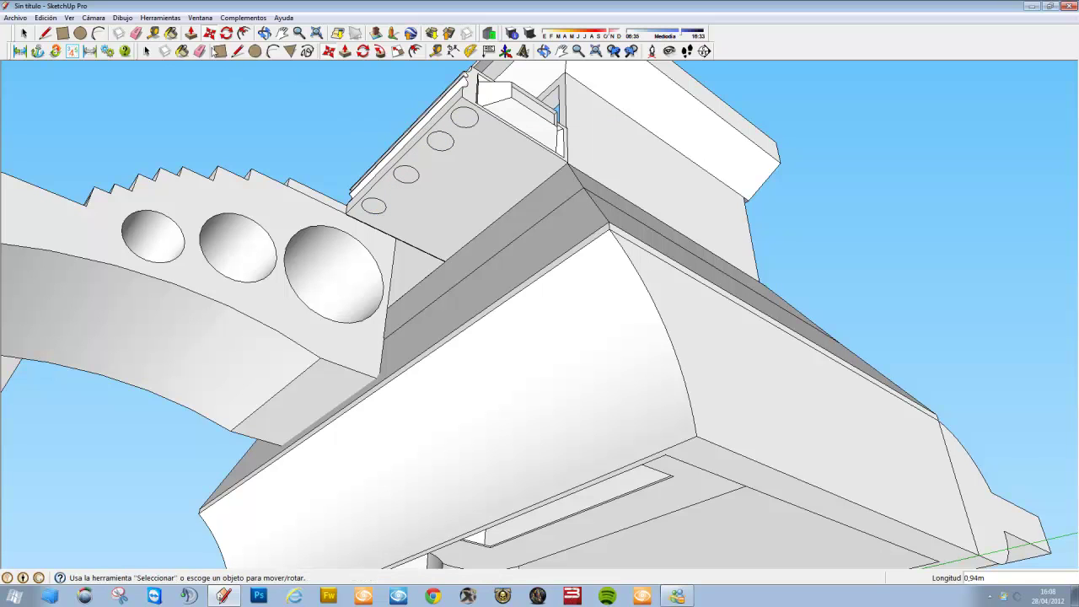
# Extrude all four circles into matching 5,07m columns under the stair.
pyautogui.click(190, 33)
pyautogui.moveTo(466, 127); pyautogui.dragTo(655, 433)
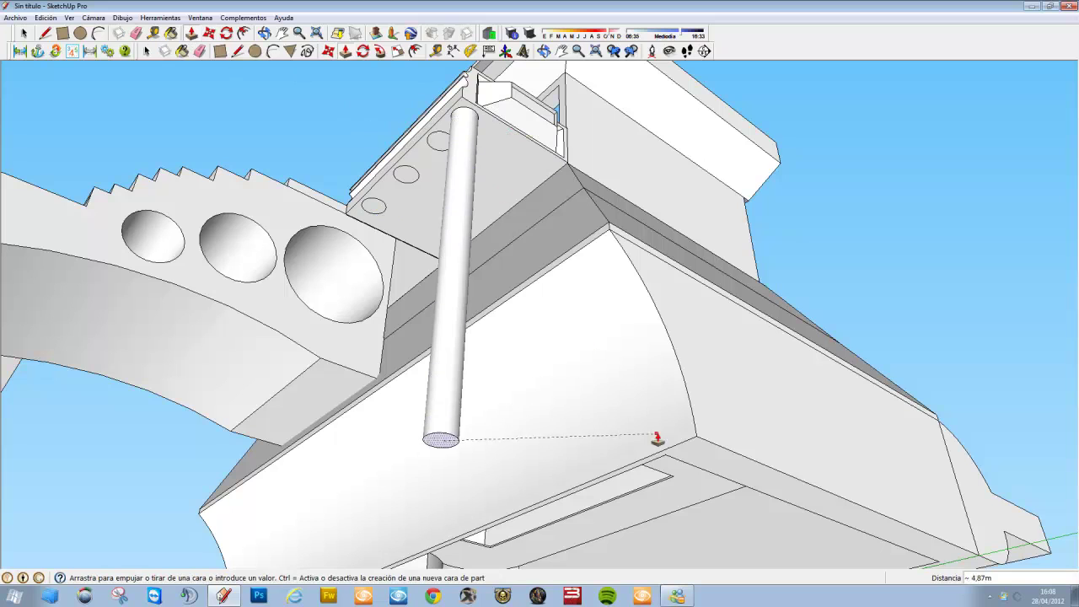
pyautogui.moveTo(438, 141); pyautogui.dragTo(447, 460)
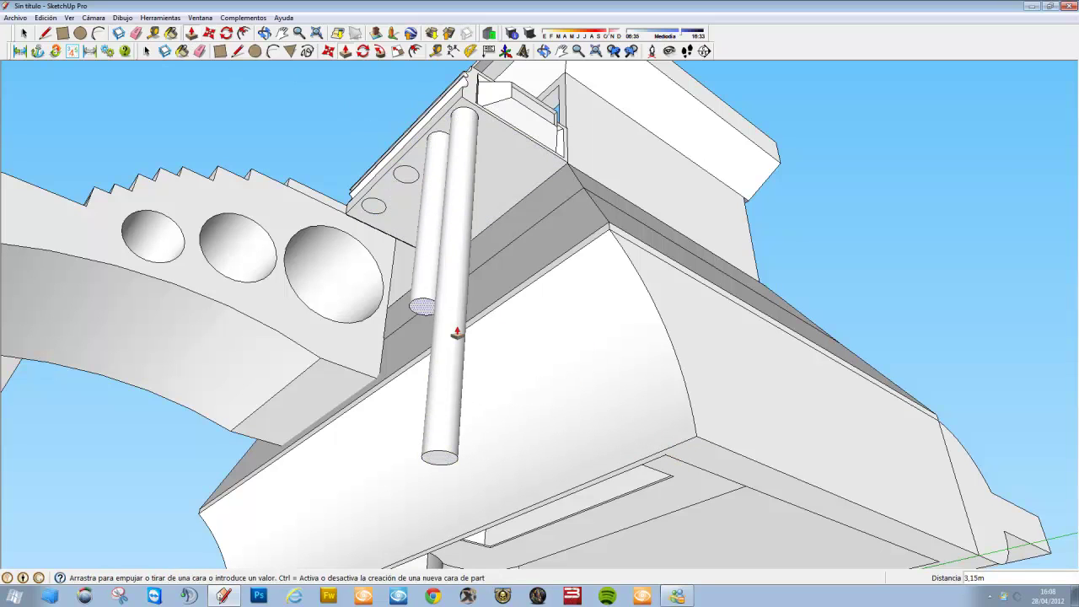
pyautogui.moveTo(407, 178); pyautogui.dragTo(458, 466)
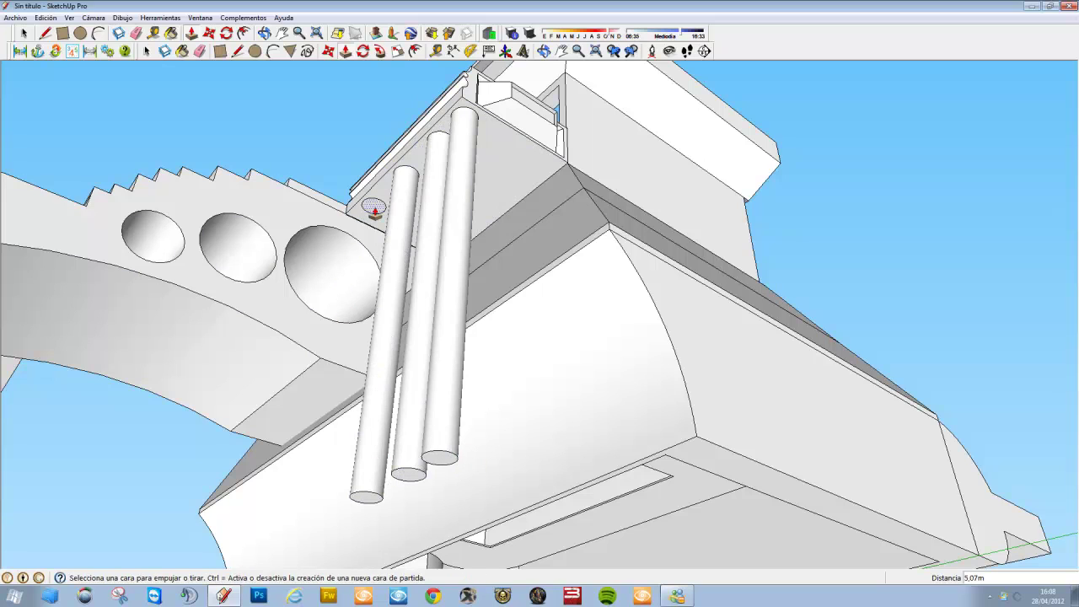
pyautogui.doubleClick(374, 207)
pyautogui.moveTo(450, 457)
pyautogui.mouseDown(button='middle')
pyautogui.moveTo(582, 489)
pyautogui.moveTo(556, 452)
pyautogui.moveTo(701, 511)
pyautogui.moveTo(821, 498)
pyautogui.moveTo(648, 451)
pyautogui.moveTo(579, 393)
pyautogui.moveTo(767, 410)
pyautogui.moveTo(779, 369)
pyautogui.mouseUp(button='middle')
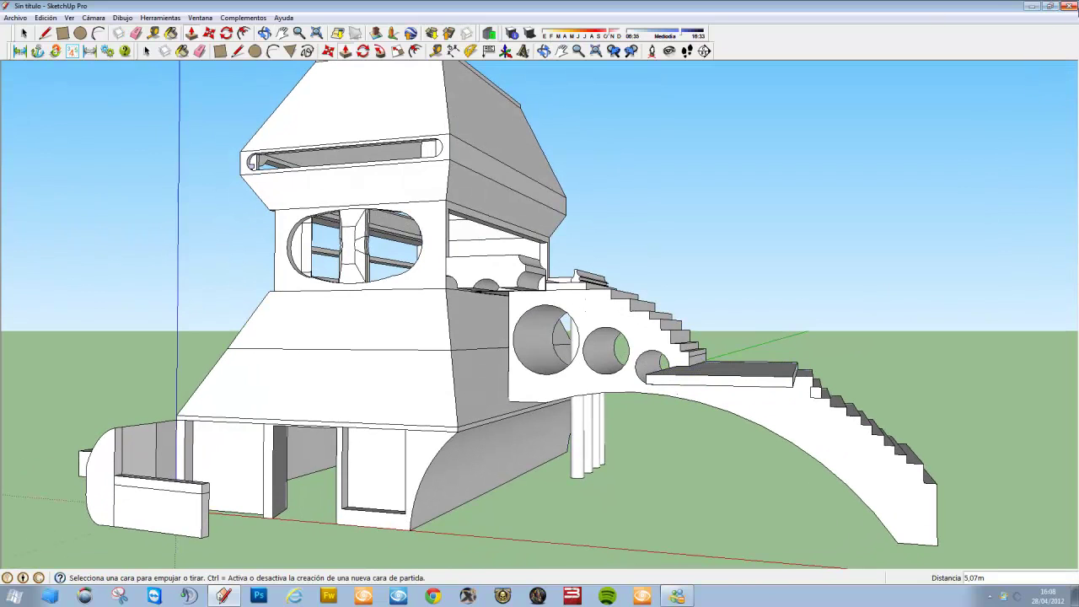
# Close the model, confirm saving changes, and name the file 'palacete2'.
pyautogui.click(1071, 7)
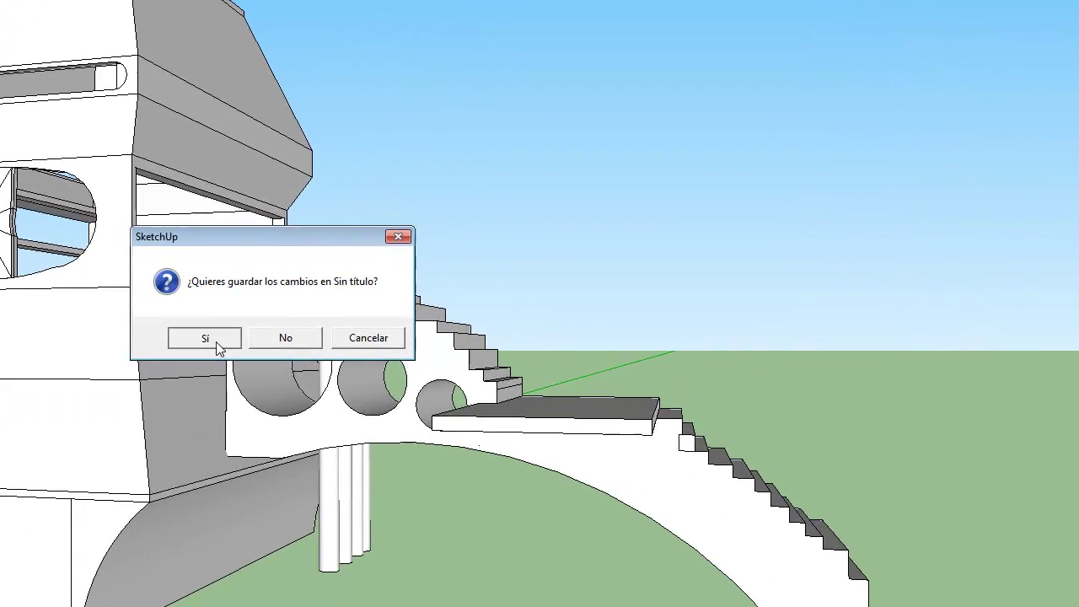
pyautogui.click(291, 336)
pyautogui.write('palacete2')
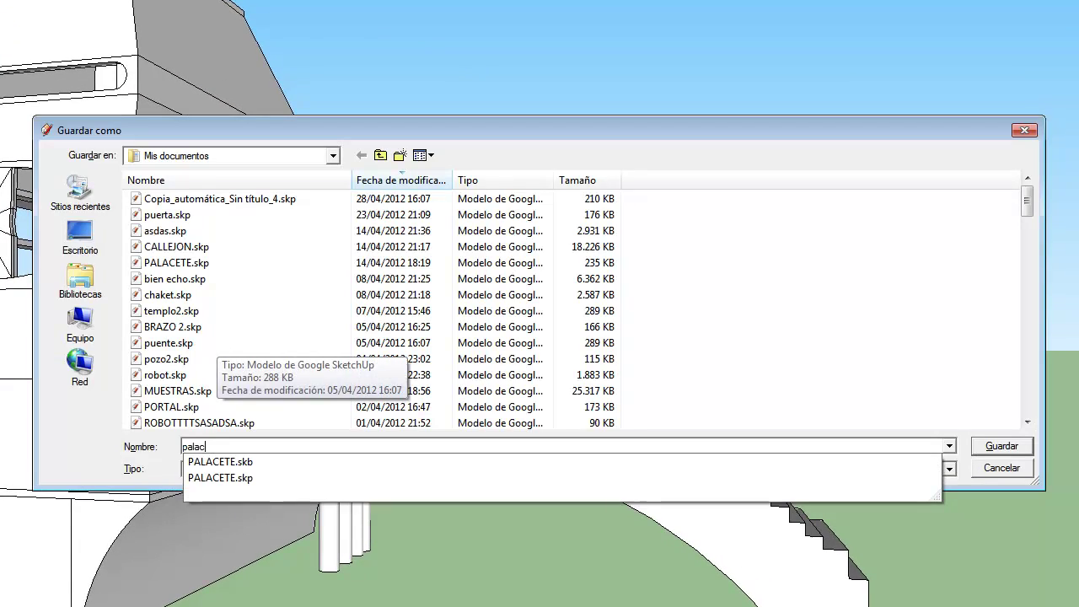